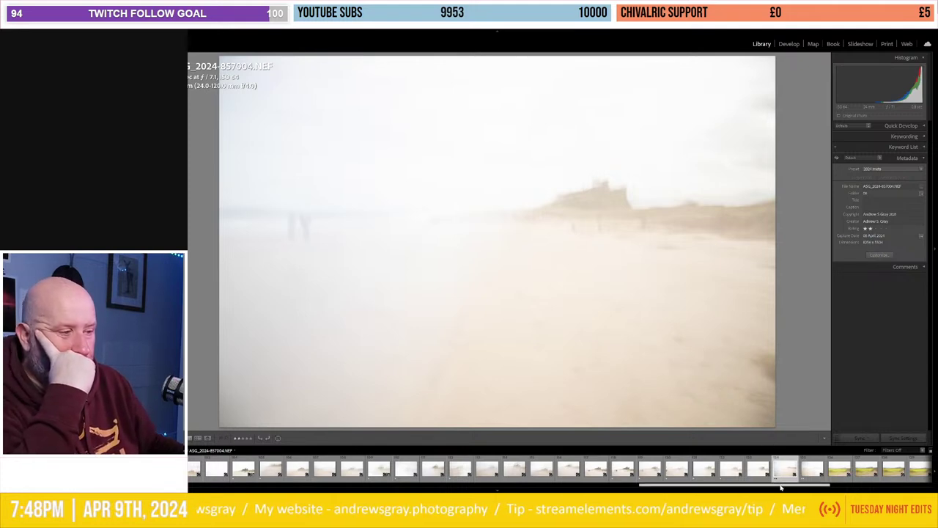
Step: Flip between frames 857004 and 857005 to compare the foggy castle beach shots
left_click_drag(781, 487, 806, 490)
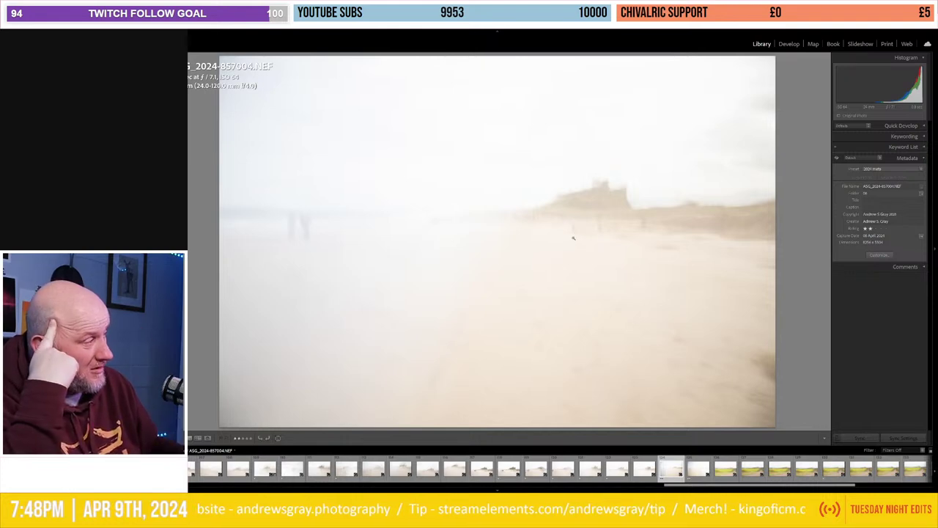
key("Right")
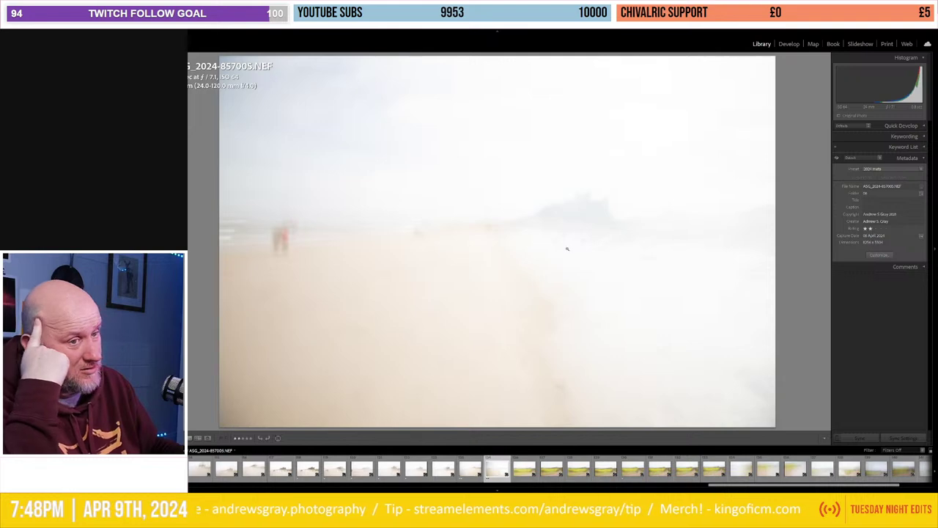
key("Right")
key("Left")
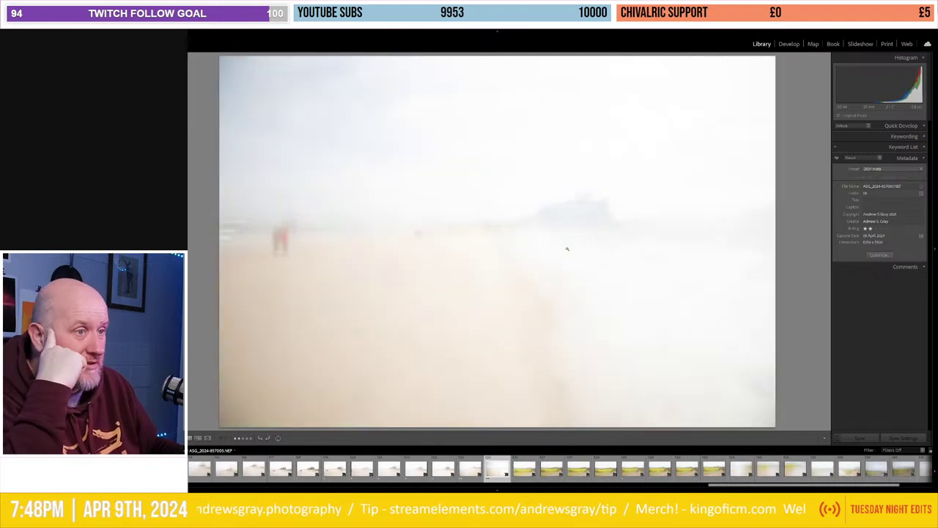
key("Right")
key("Left")
key("Right")
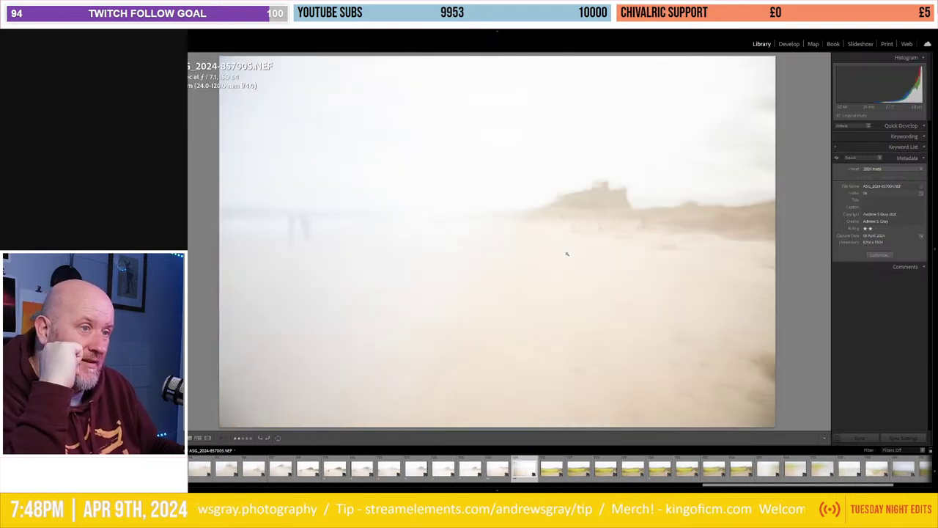
Step: Review the burst, land on 857005, and add 857004 to the selection
key("Left")
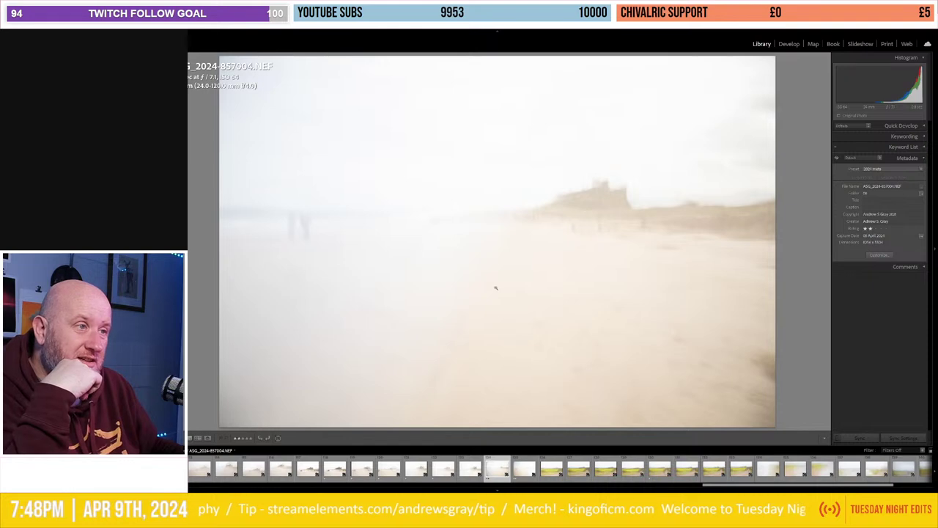
key("Left")
key("Left")
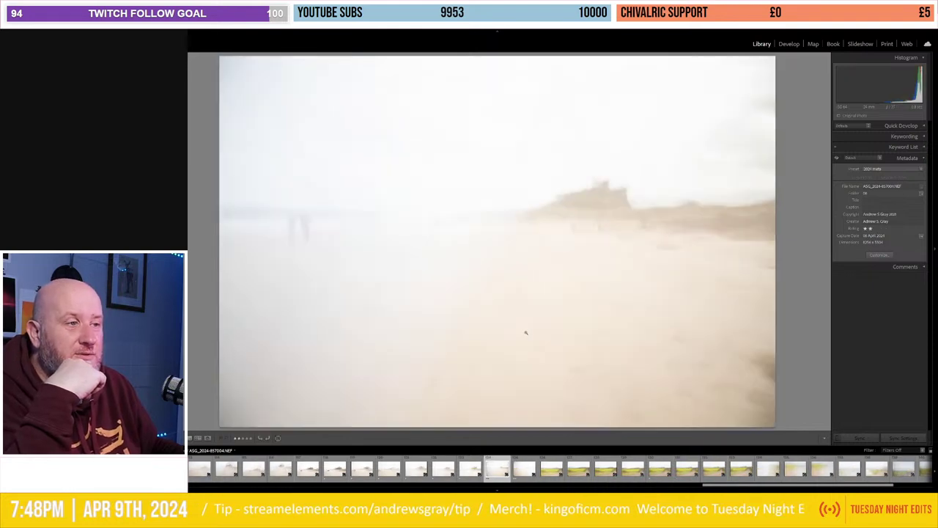
key("Right")
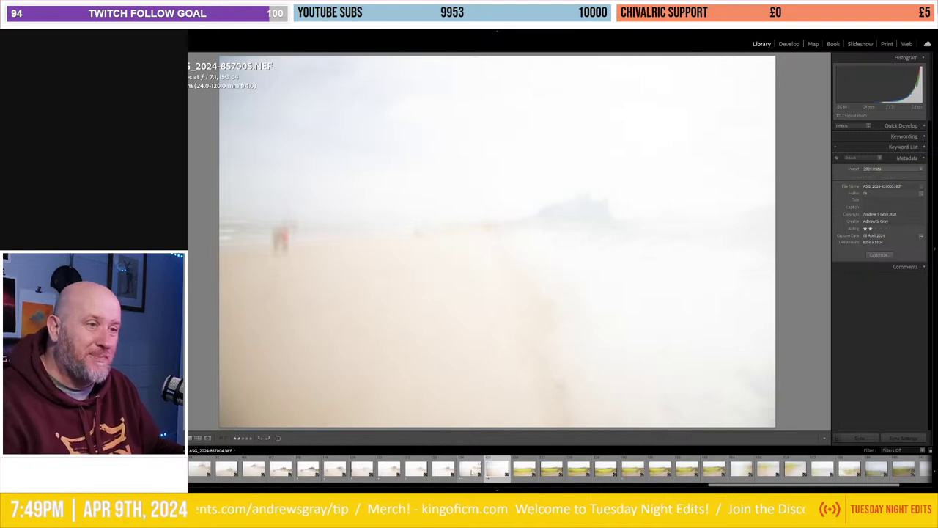
left_click(470, 469, "ctrl")
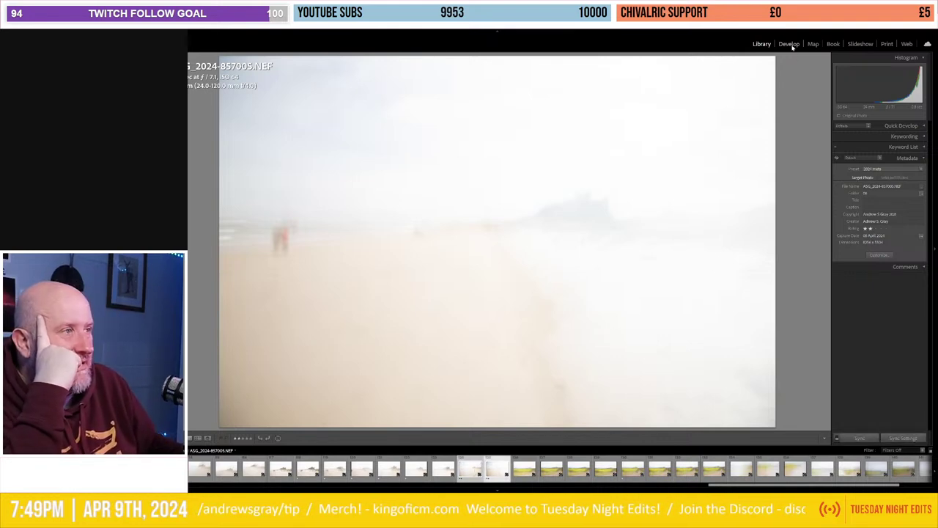
Step: Open 857005 in Develop and check its Lens Corrections profile settings, then collapse the panel
key("d")
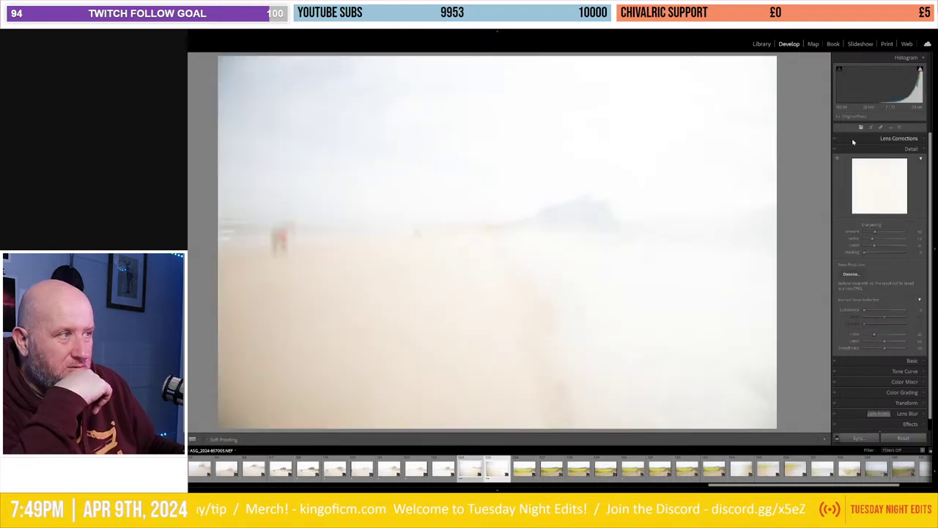
left_click(889, 139)
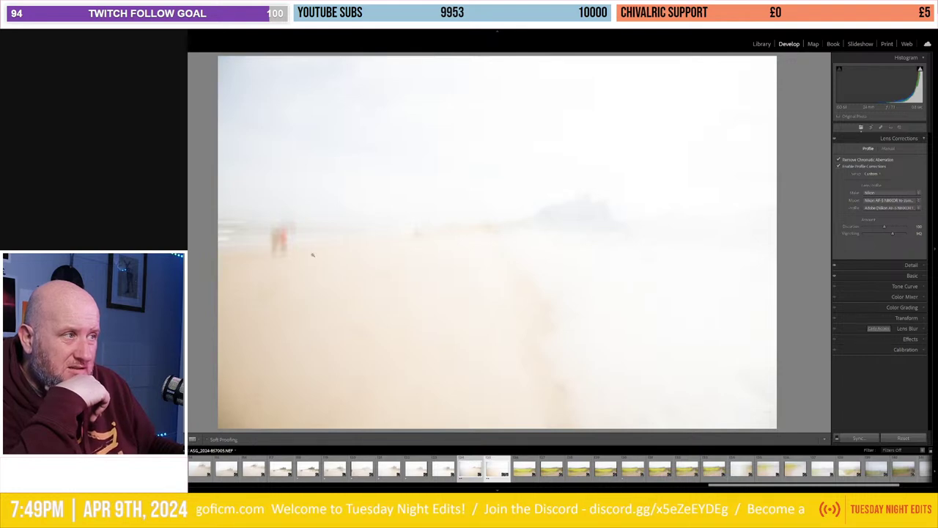
left_click(887, 138)
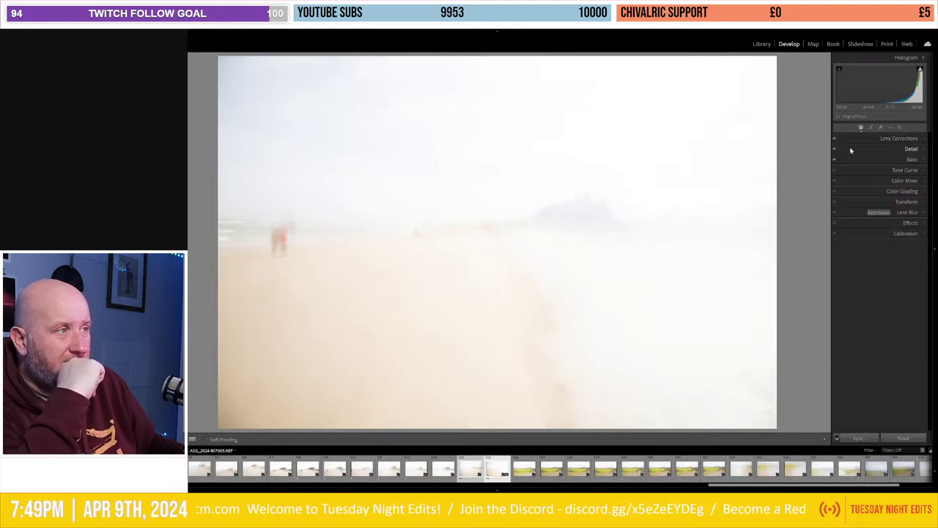
Step: In the Basic panel, lower Contrast, adjust Whites and lift Blacks
left_click(912, 160)
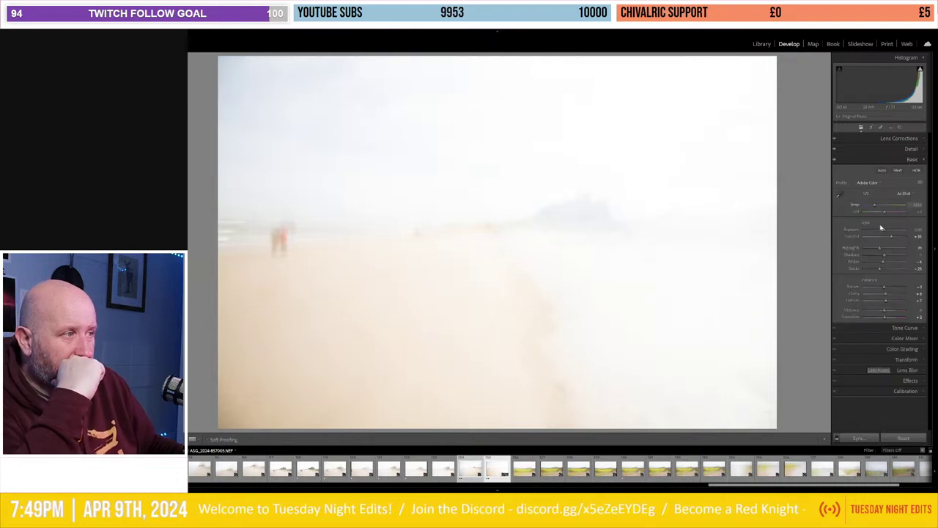
left_click_drag(891, 236, 882, 240)
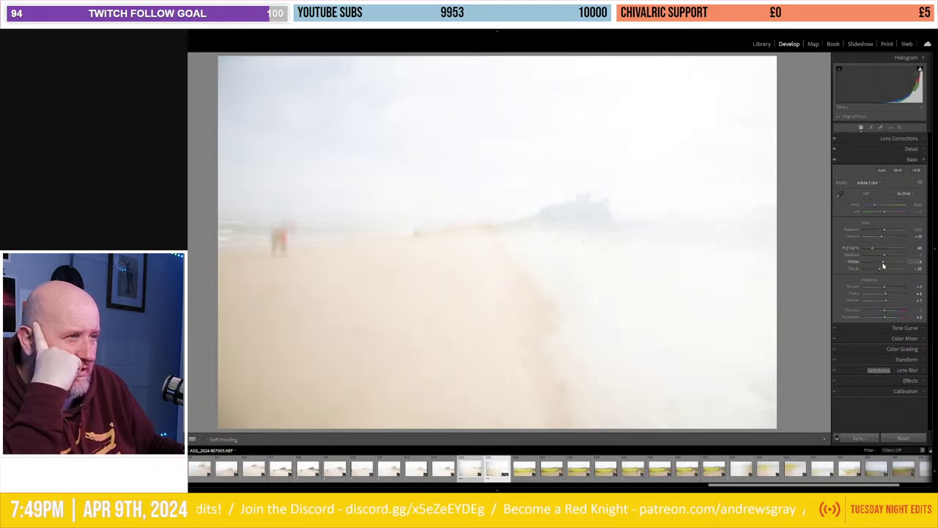
left_click_drag(883, 266, 884, 266)
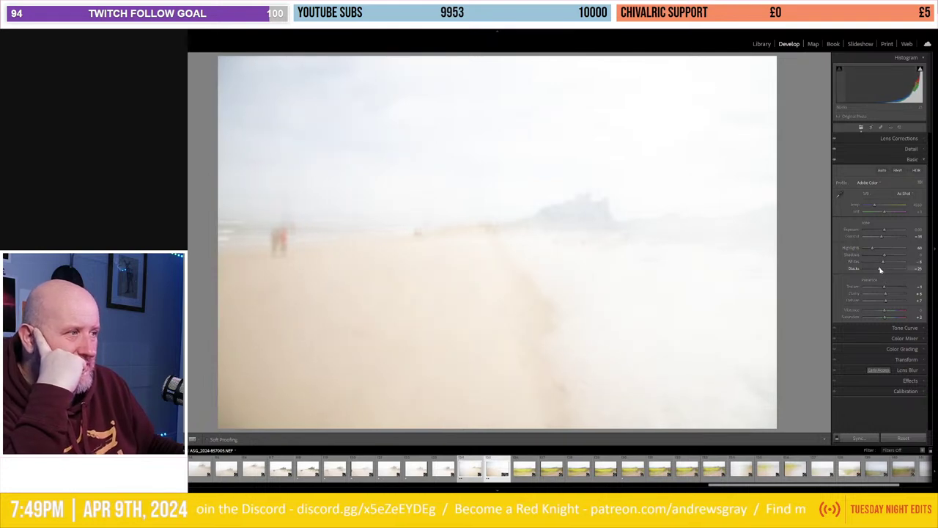
left_click_drag(881, 270, 893, 275)
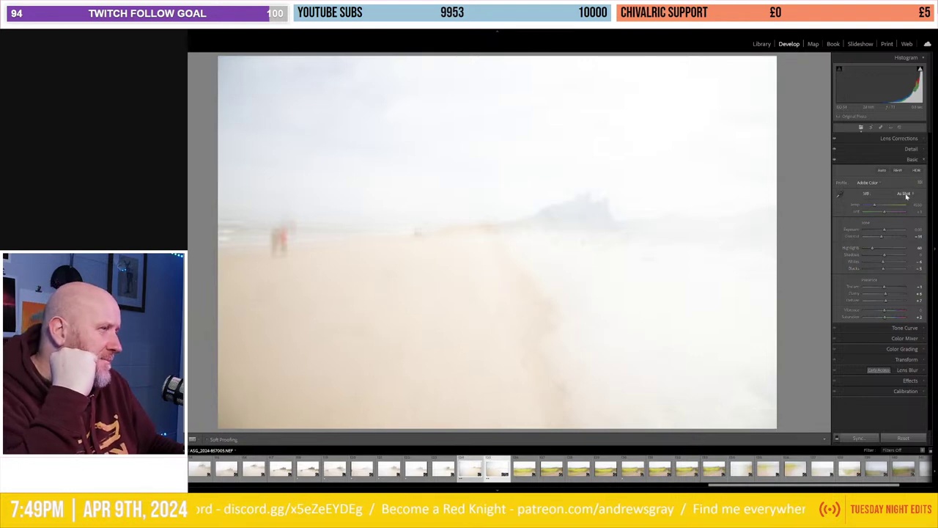
Step: Try the Auto, Daylight and Cloudy white balance presets, then return to As Shot
left_click(904, 194)
left_click(894, 210)
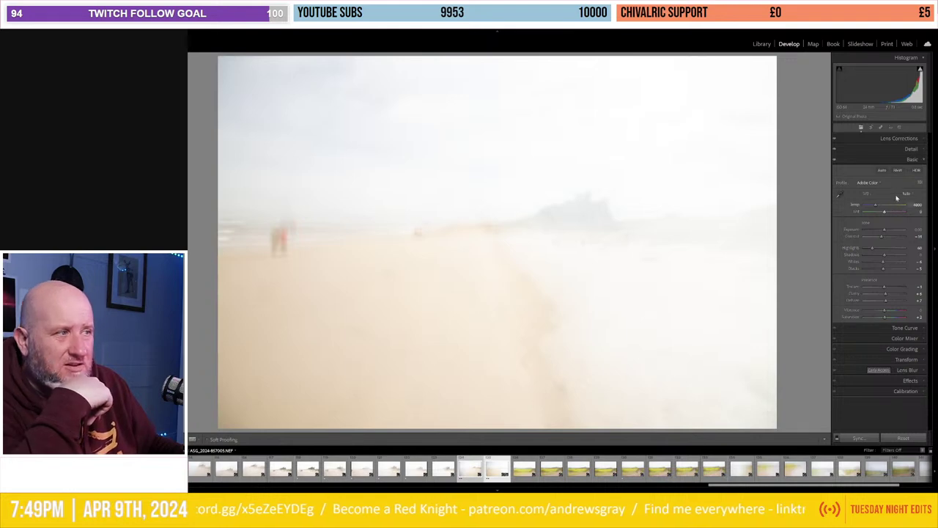
left_click(906, 193)
left_click(900, 217)
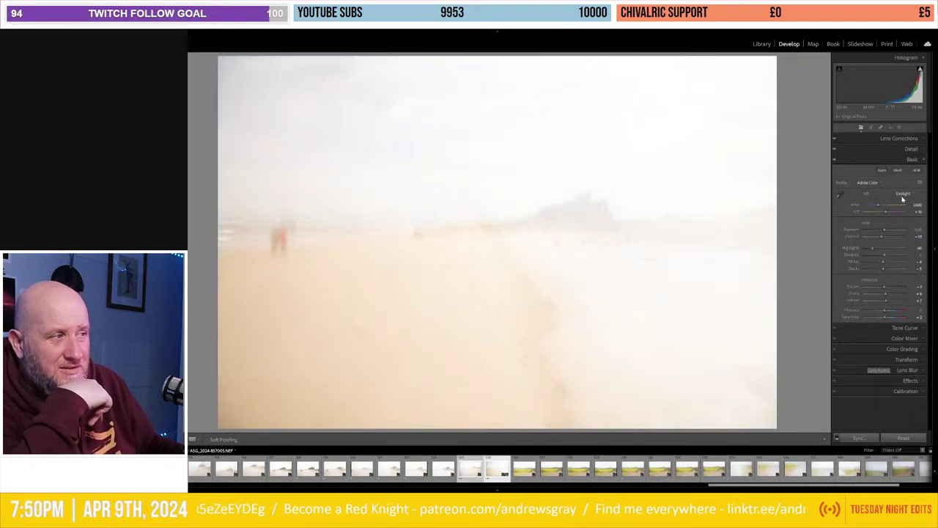
left_click(903, 194)
left_click(889, 226)
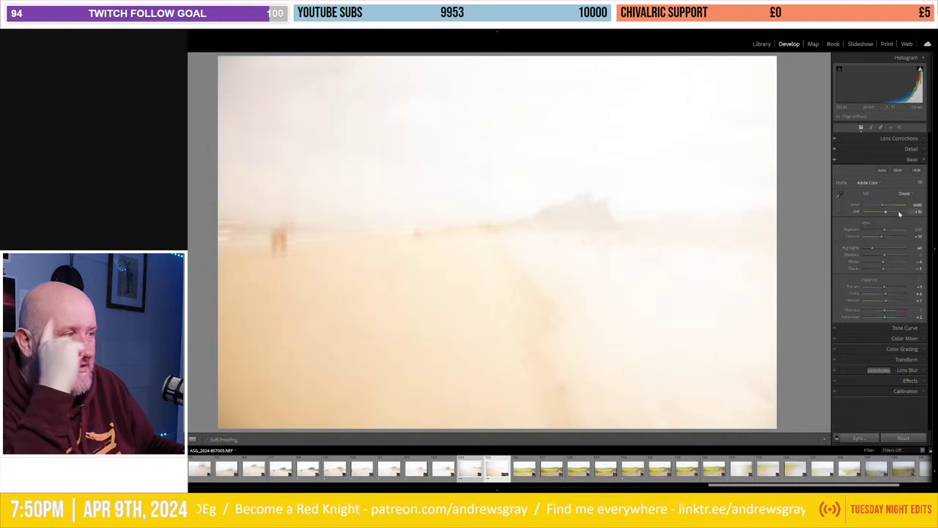
left_click(904, 194)
left_click(899, 203)
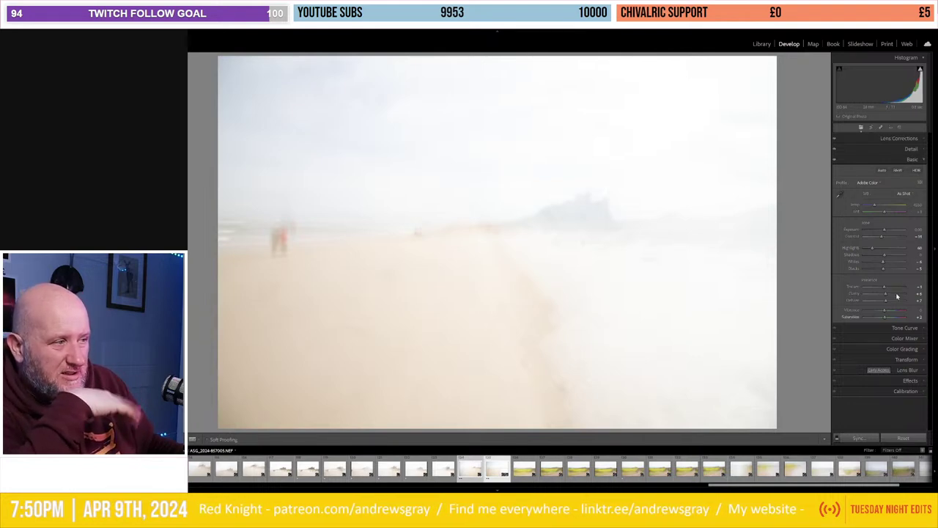
Step: With Spot Removal and Visualize Spots, heal the upper-left sky spot and re-pick its source
left_click(881, 129)
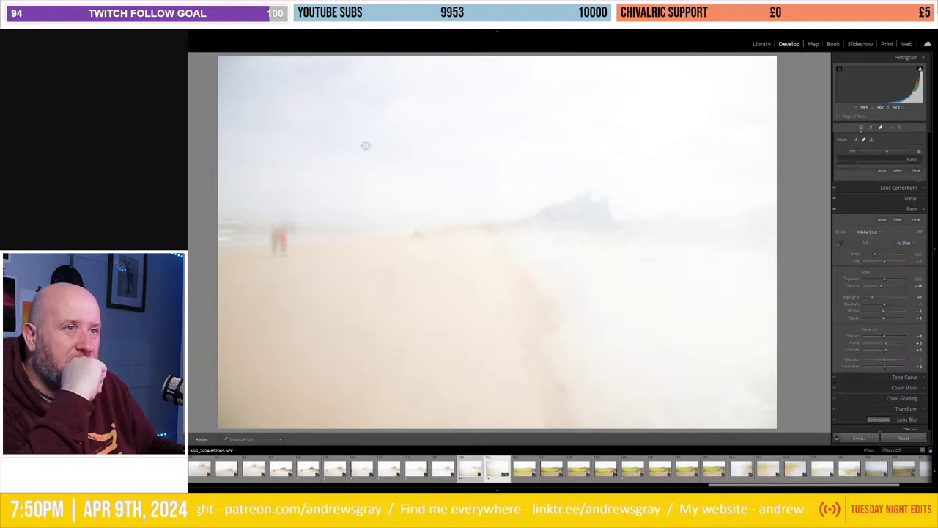
key("a")
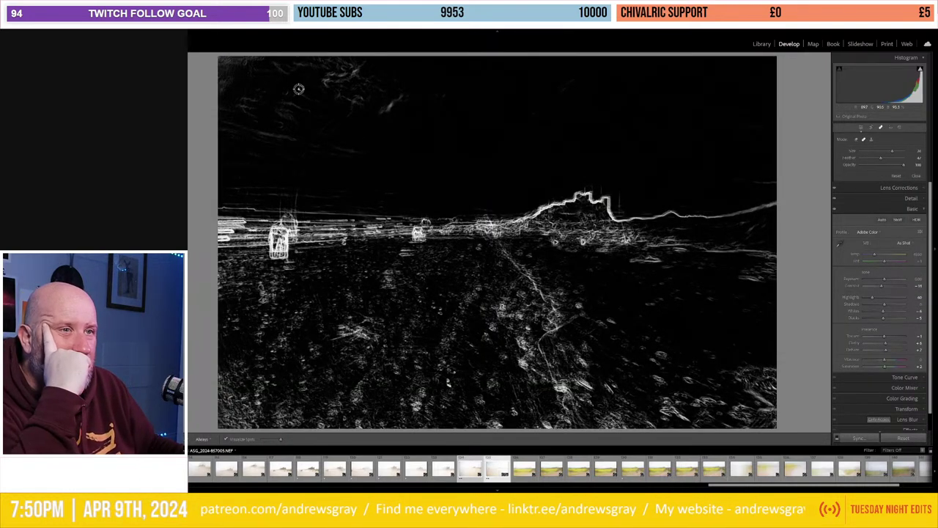
left_click(301, 88)
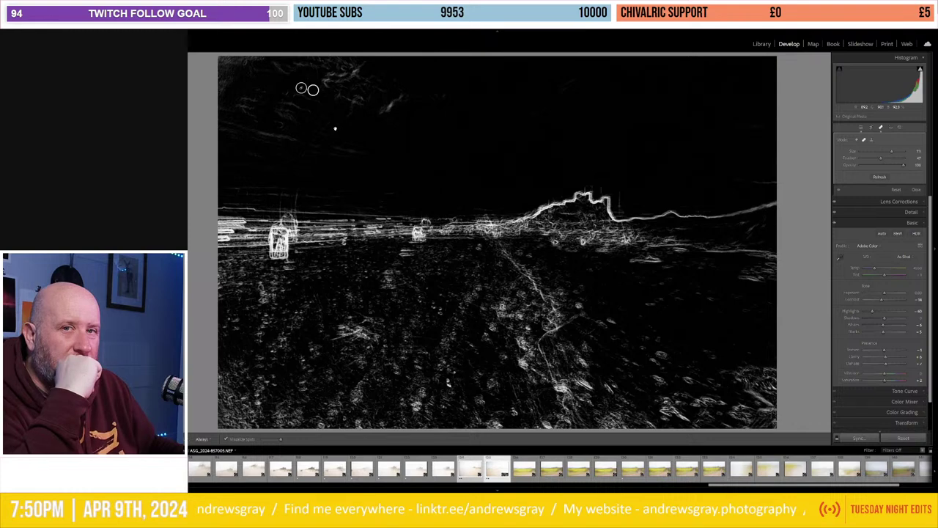
key("slash")
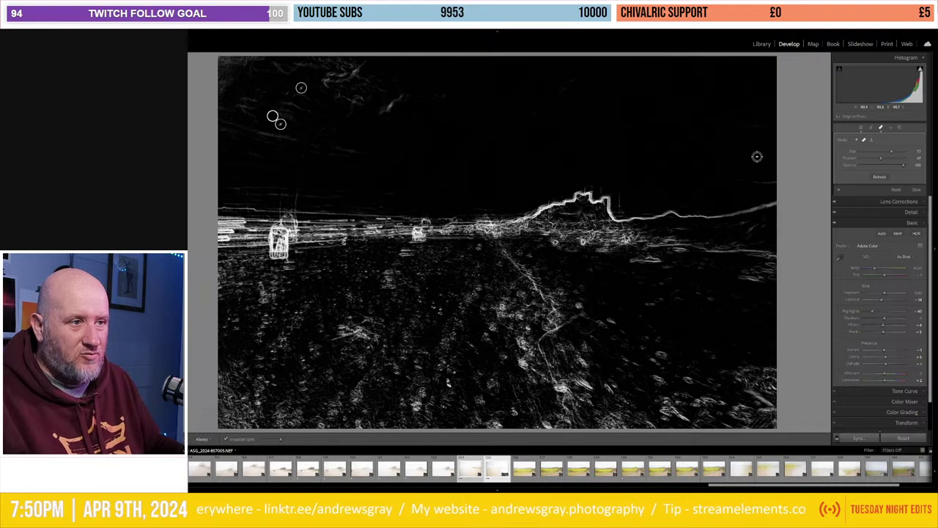
Step: Switch to Library and back to Develop, then advance to the next beach frame
left_click(761, 44)
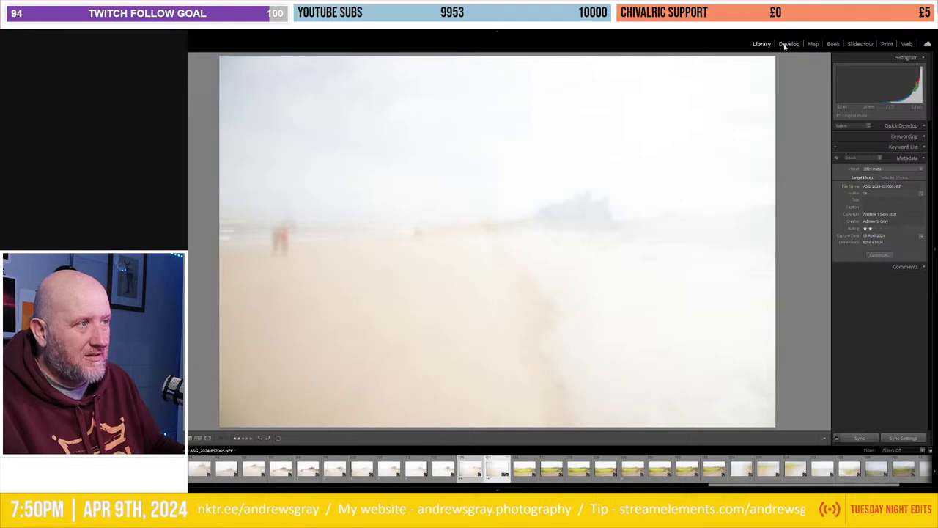
left_click(788, 44)
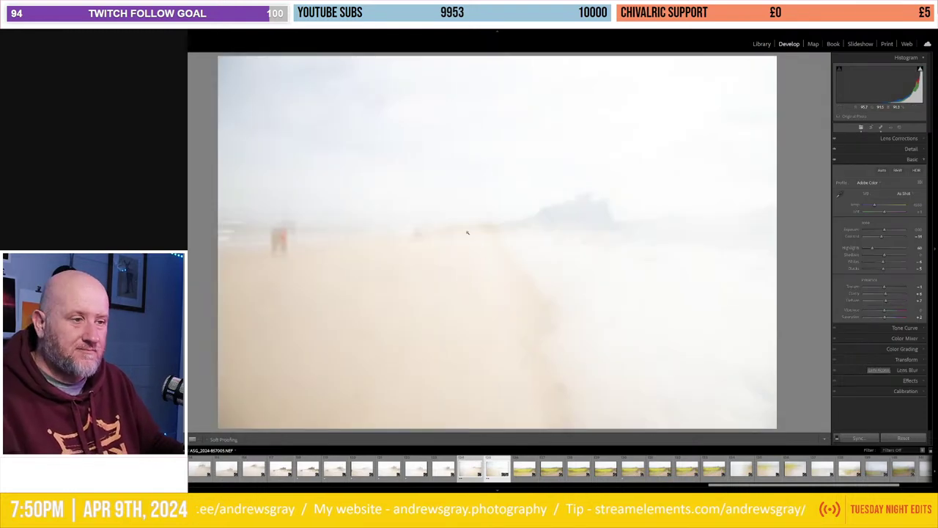
key("Right")
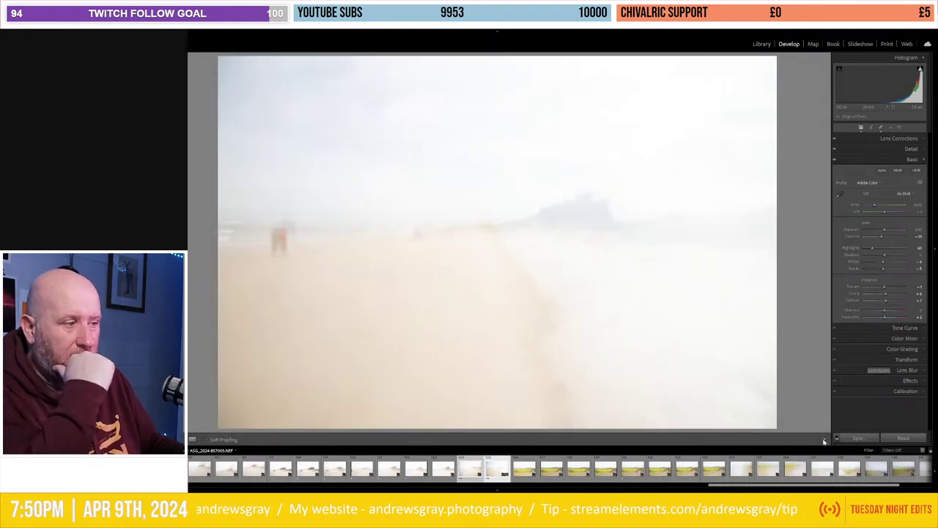
Step: Synchronize all settings onto 857004, then nudge Temp and restore As Shot white balance
left_click(858, 438)
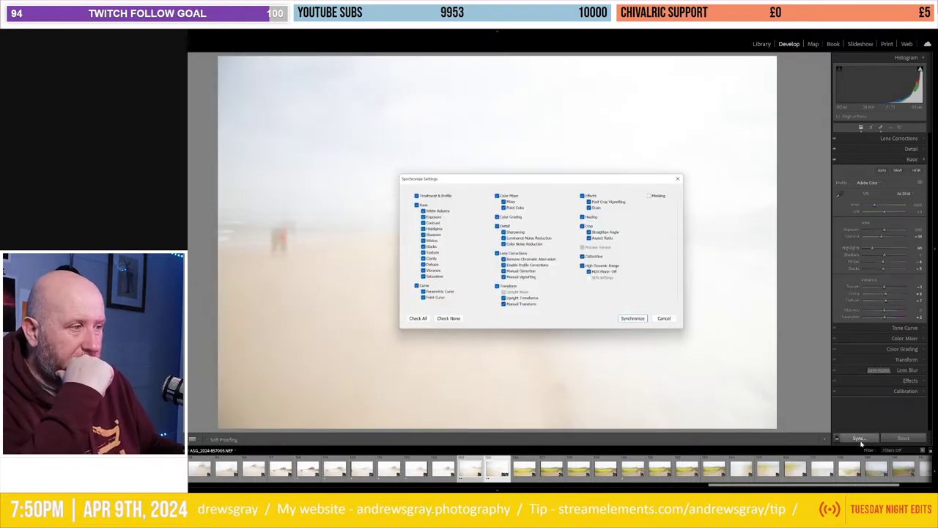
left_click(636, 322)
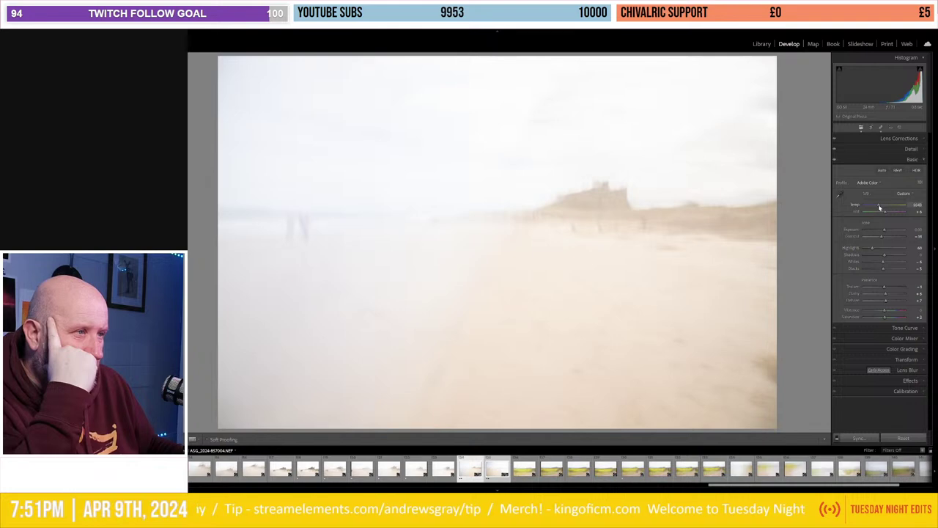
left_click_drag(868, 207, 875, 208)
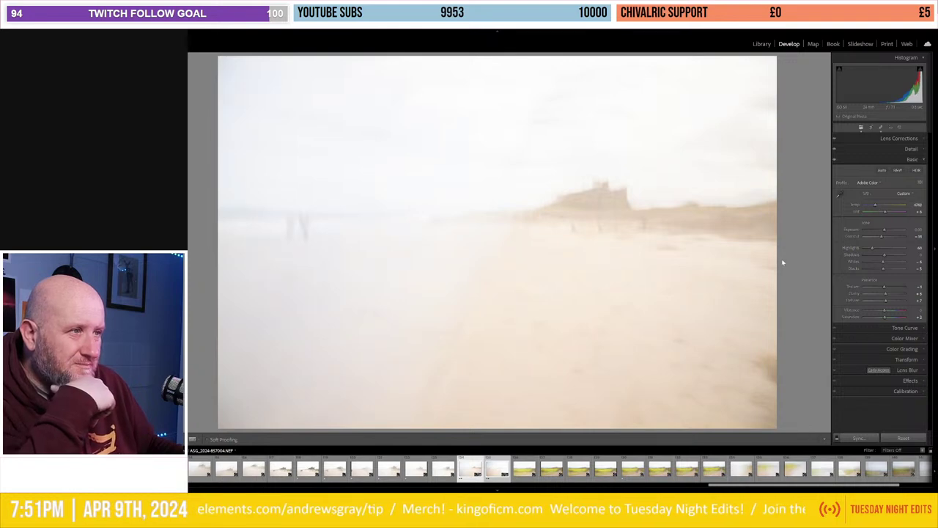
left_click(903, 193)
left_click(879, 198)
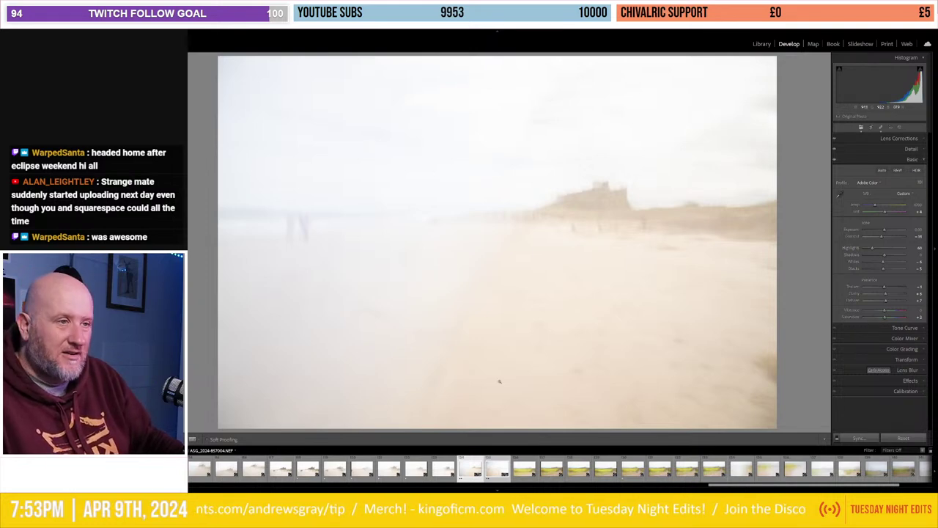
Step: Send both castle beach frames to Photoshop with Edit In > Open as Layers
right_click(490, 303)
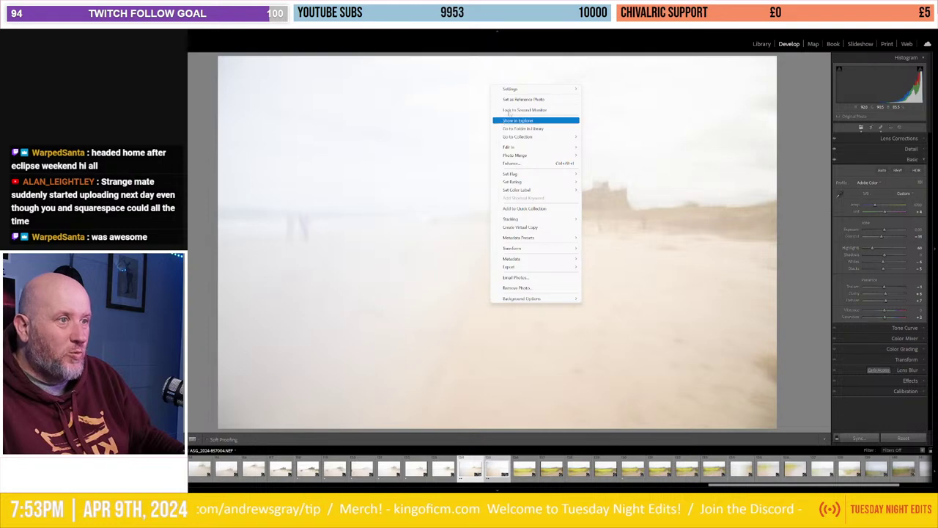
mouse_move(535, 148)
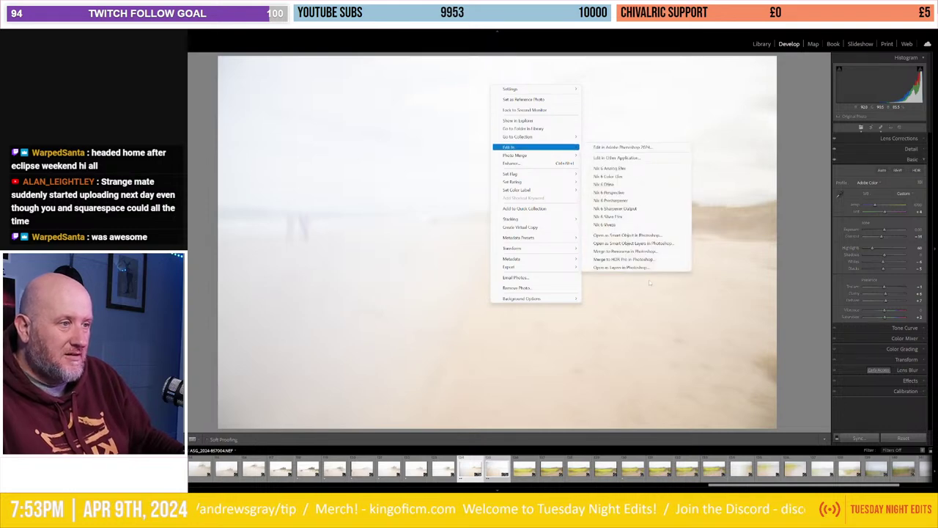
left_click(628, 267)
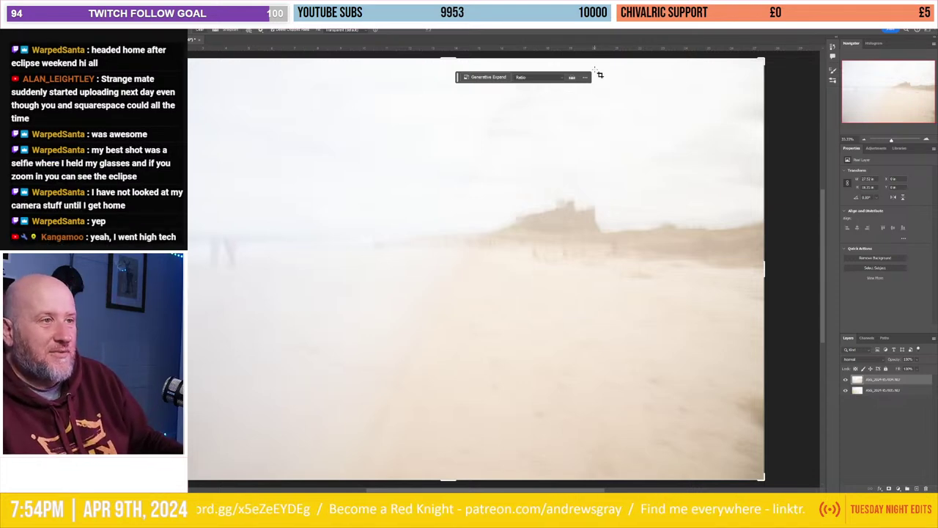
Step: Reposition the canvas view and select both beach photo layers for blending
scroll(416, 156, "down", 1)
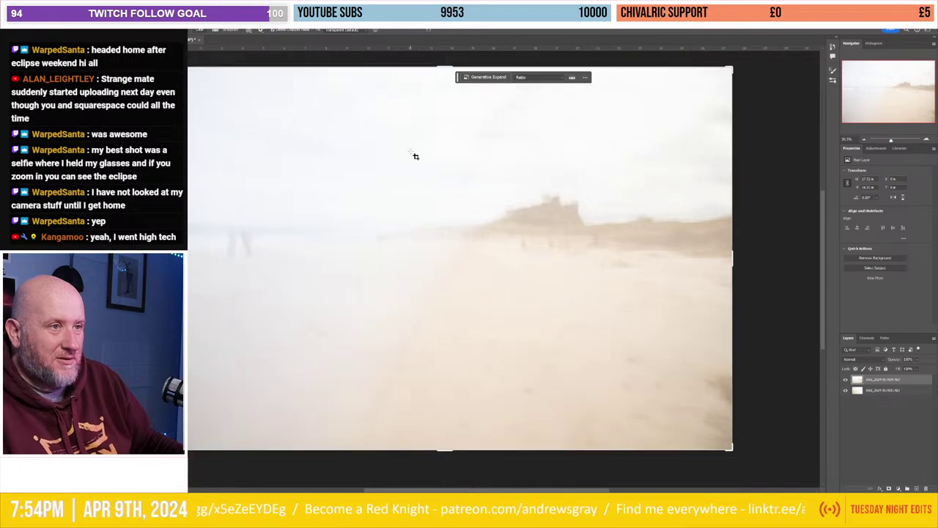
scroll(416, 156, "down", 1)
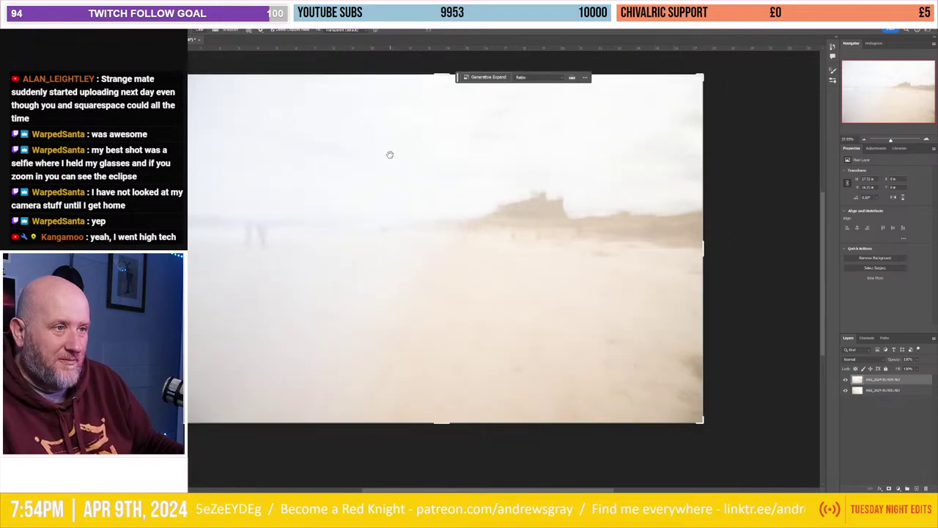
left_click_drag(390, 155, 400, 173)
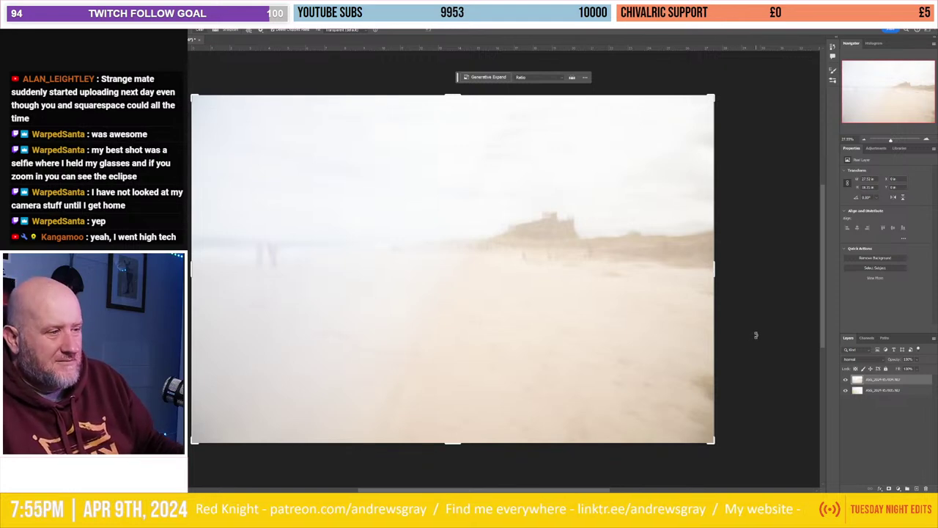
left_click(881, 390, "shift")
left_click(851, 359)
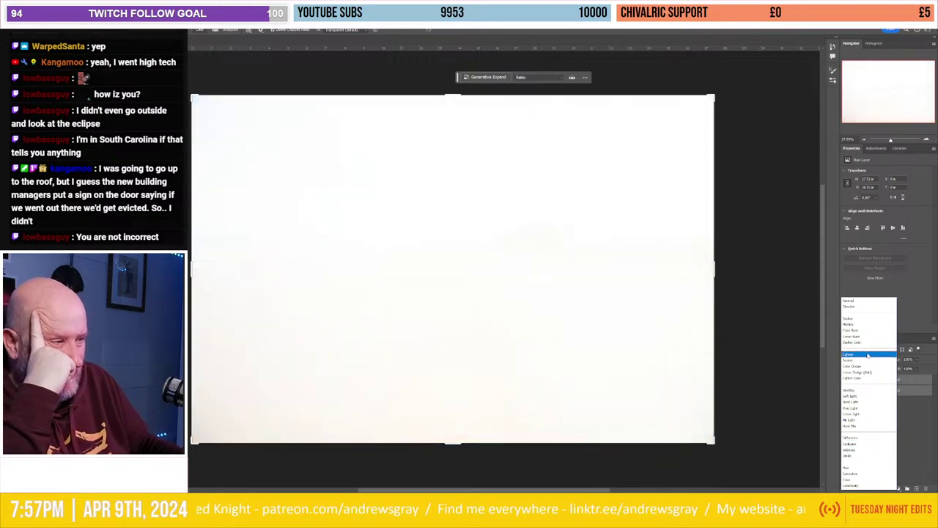
Step: Set the top beach layer to Lighten blend mode and reselect it alone
left_click(868, 355)
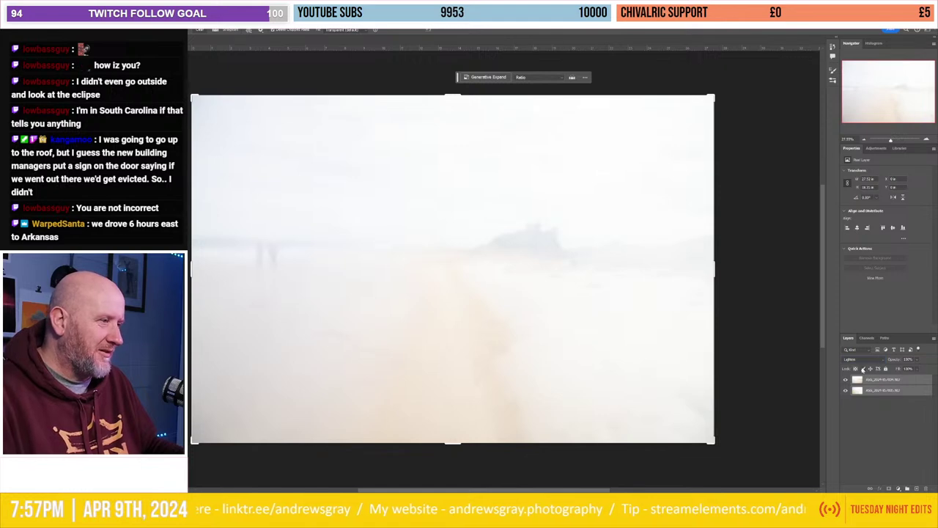
left_click(875, 429)
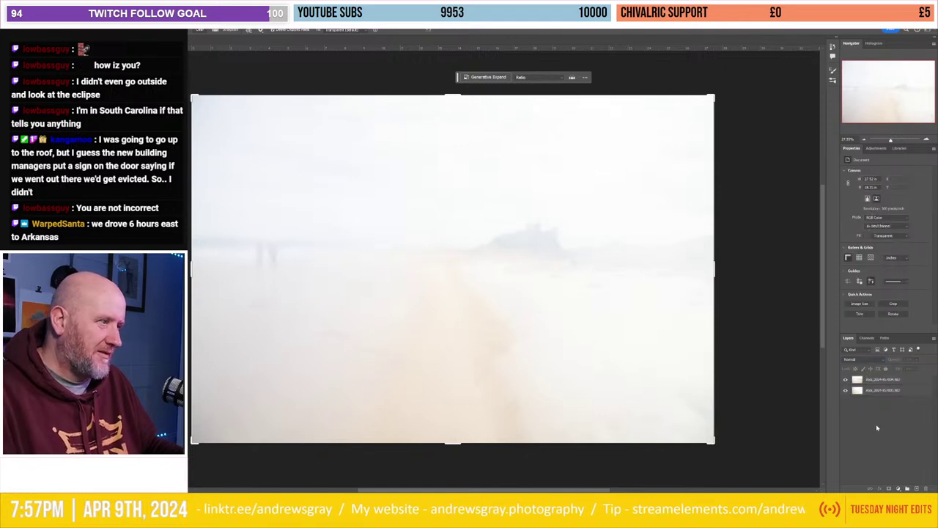
left_click(899, 380)
left_click(878, 149)
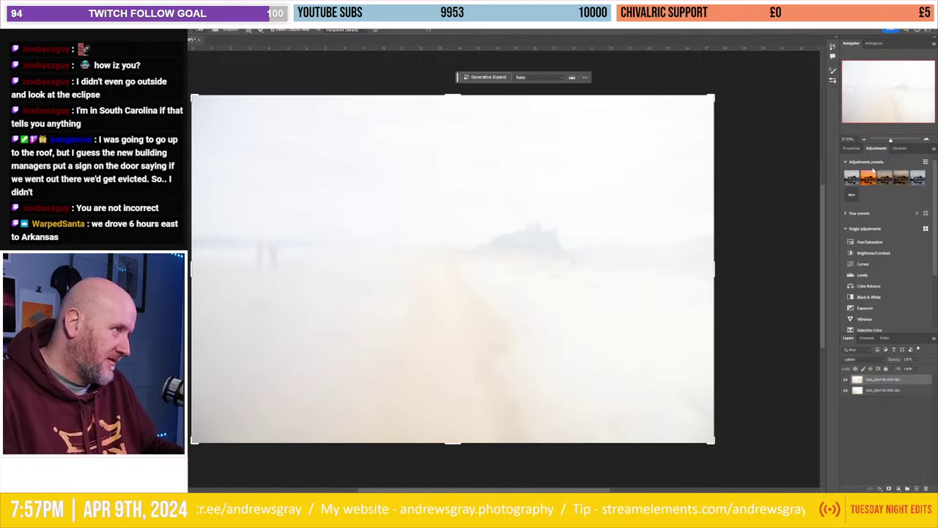
Step: Add a Curves layer that pulls the midtones down, toggling its visibility to compare
left_click(865, 264)
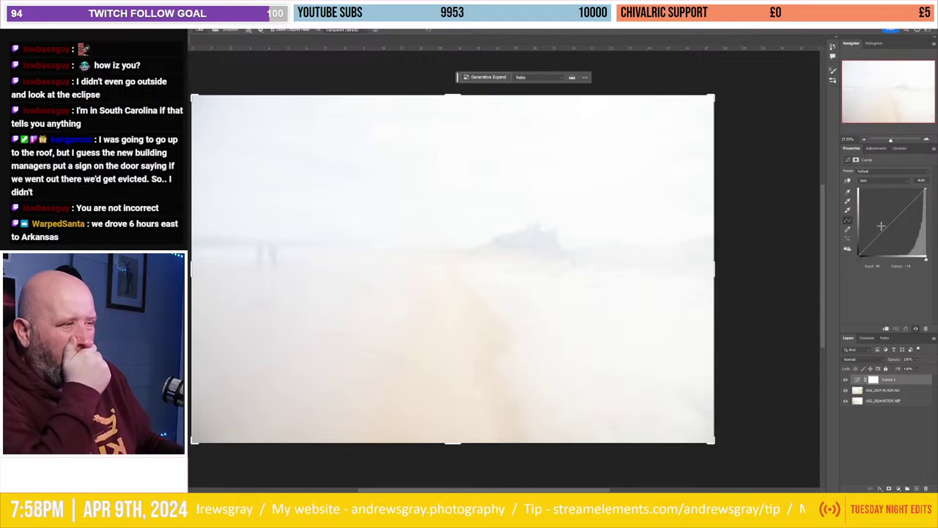
left_click_drag(881, 229, 892, 241)
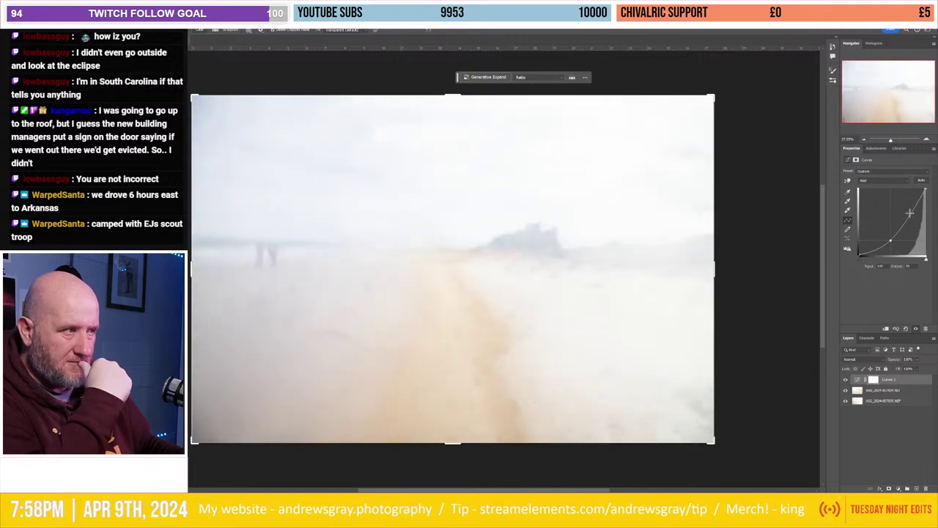
left_click_drag(910, 213, 906, 219)
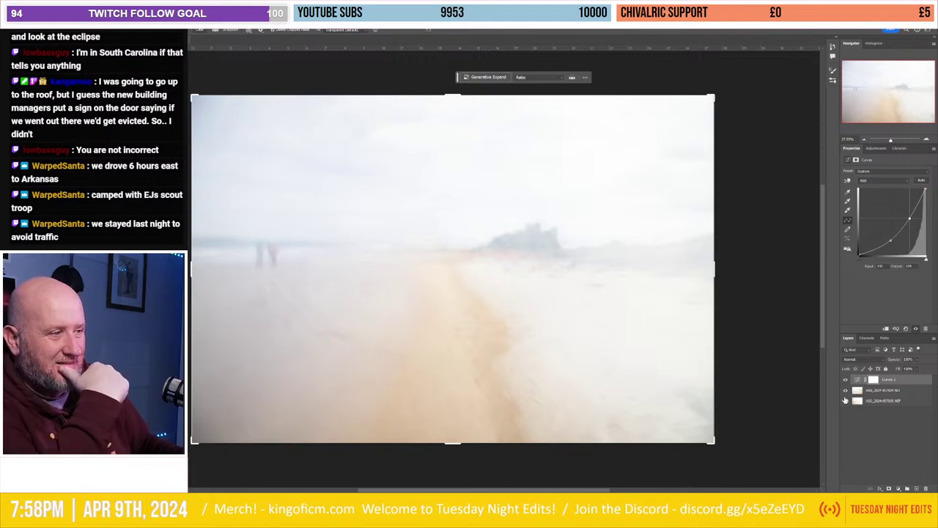
left_click(845, 380)
left_click(844, 380)
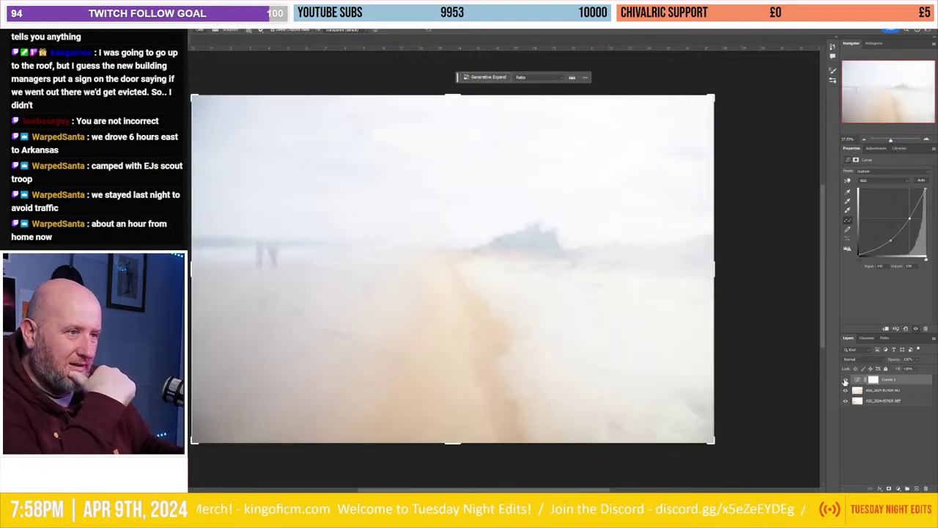
left_click(845, 380)
left_click(845, 380)
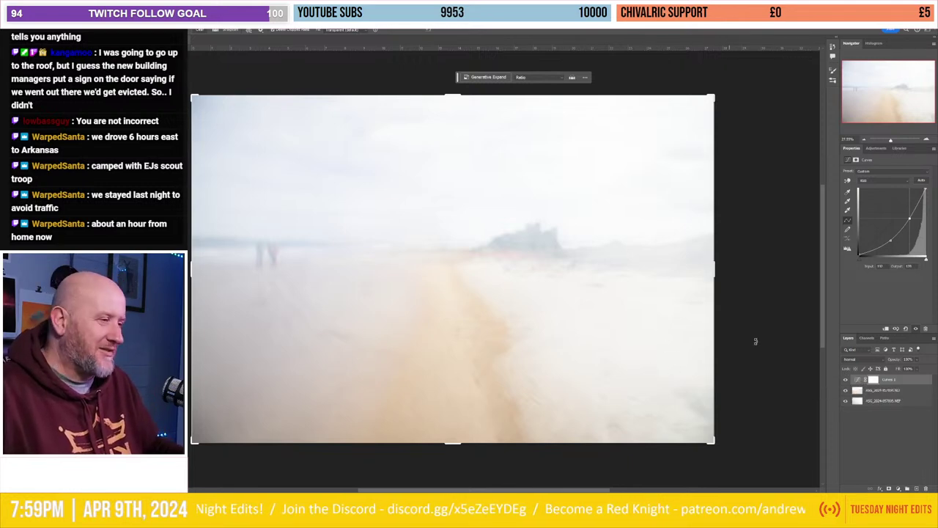
left_click(846, 380)
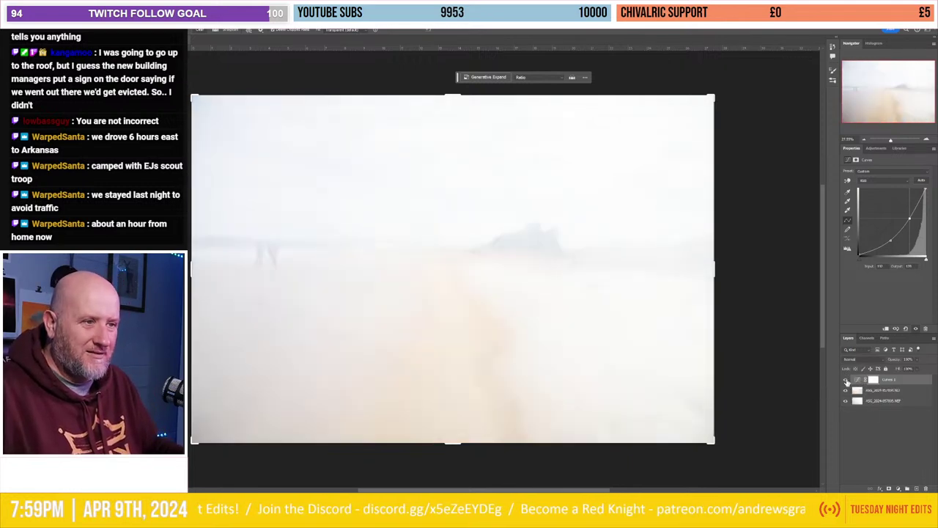
left_click(846, 380)
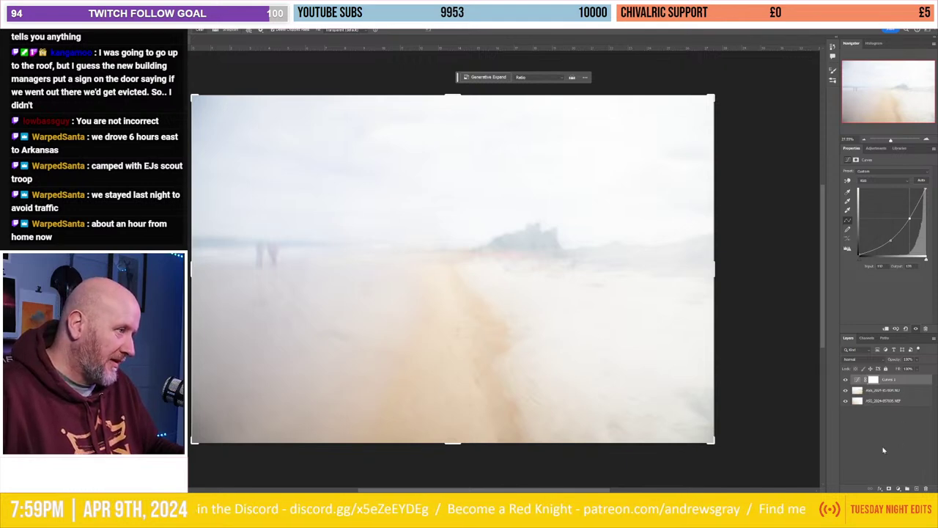
left_click(875, 148)
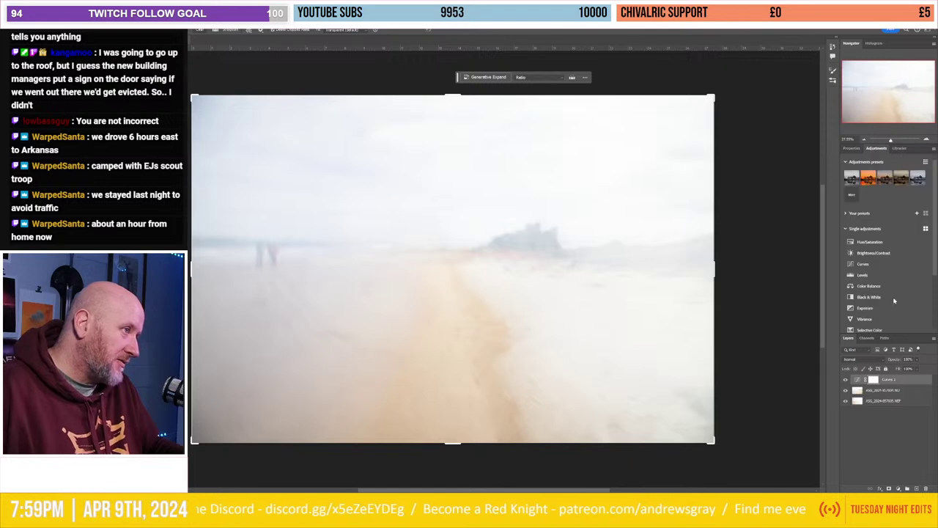
left_click(872, 242)
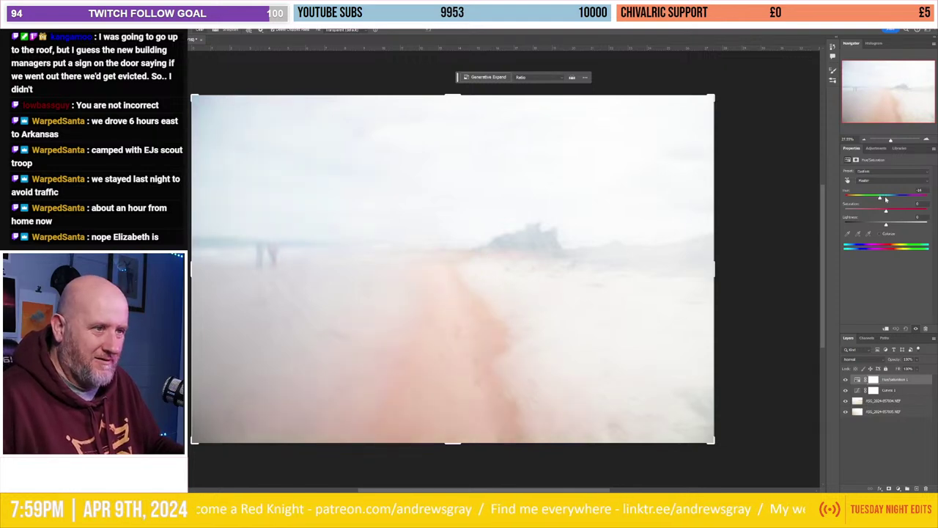
left_click_drag(885, 199, 895, 200)
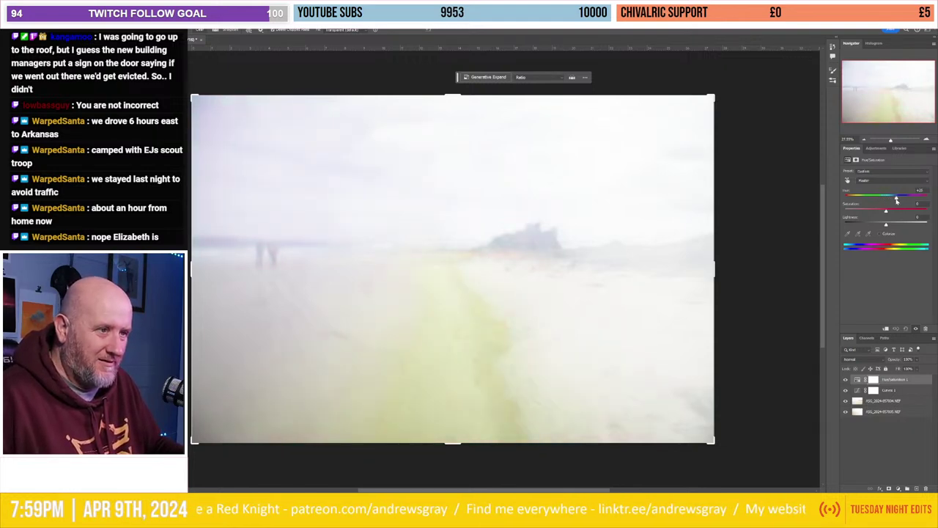
left_click_drag(884, 203, 882, 203)
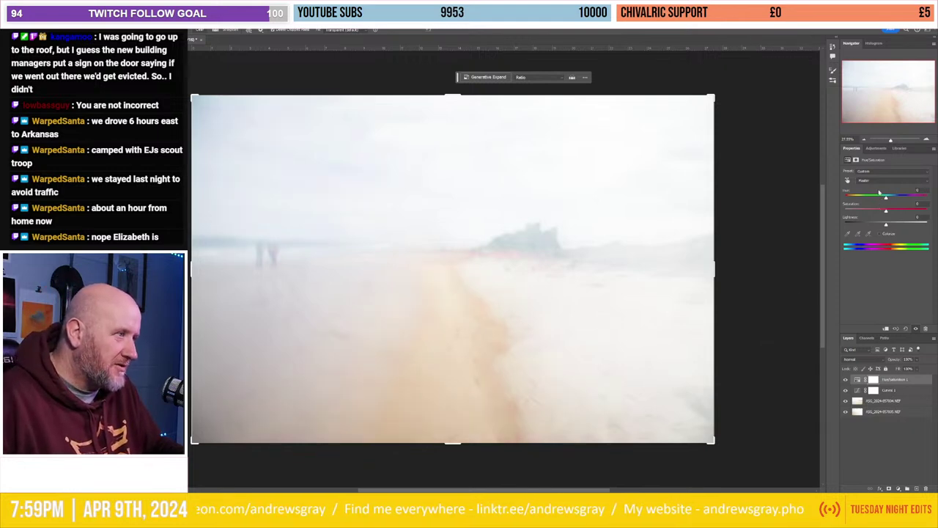
left_click(879, 180)
left_click(883, 196)
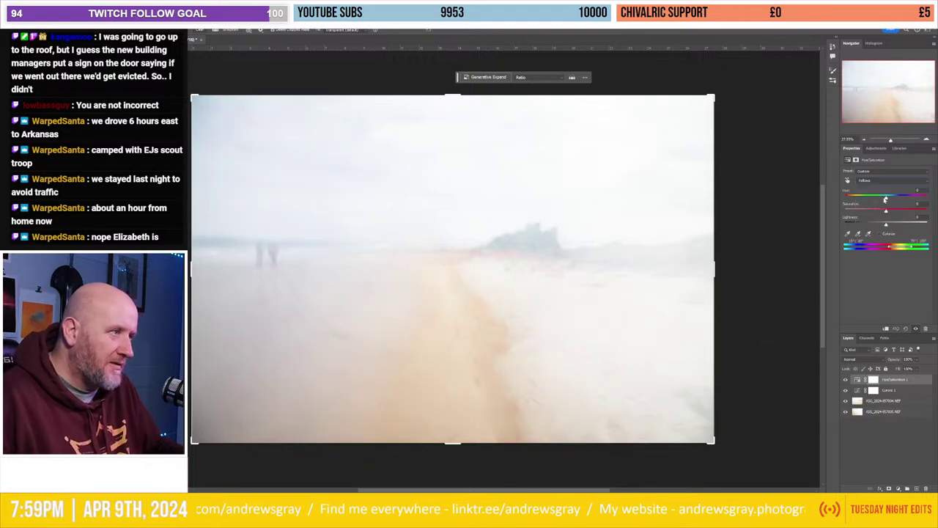
left_click_drag(884, 199, 878, 202)
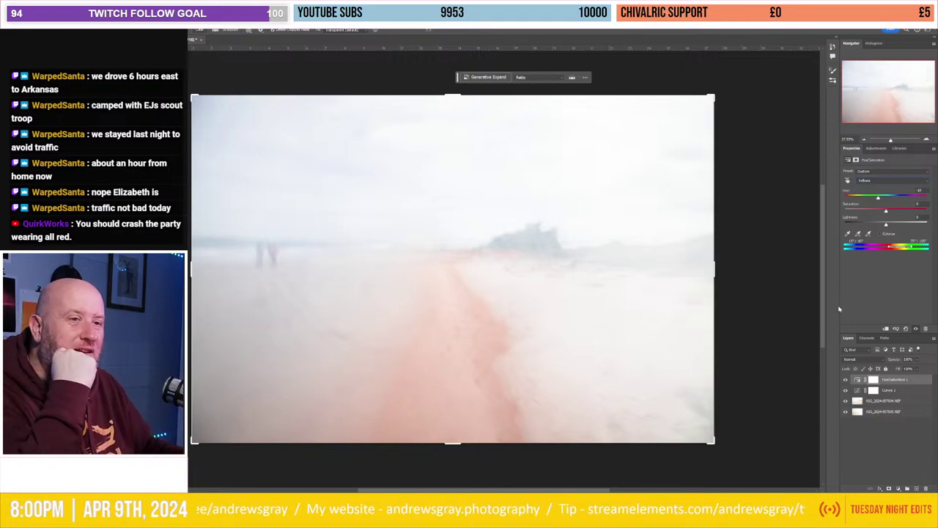
left_click(846, 381)
left_click(845, 381)
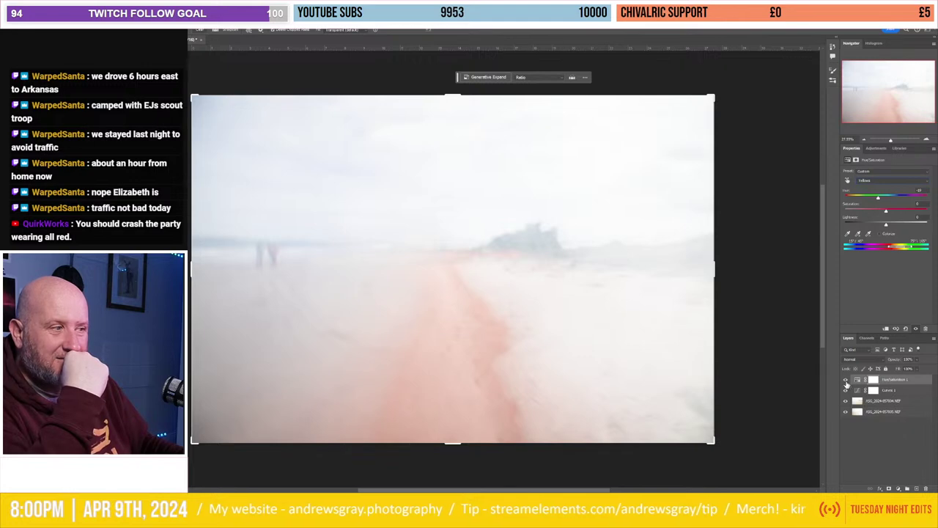
left_click(846, 380)
left_click(846, 381)
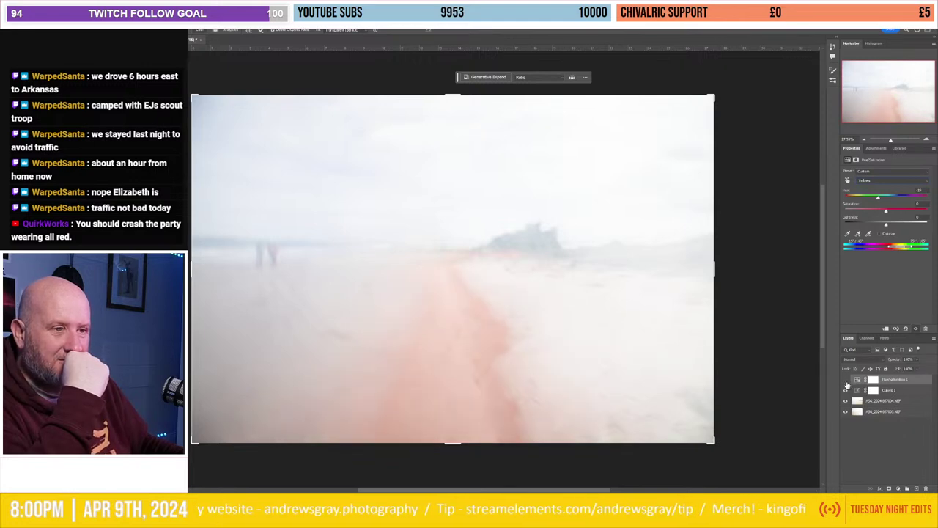
left_click(846, 380)
left_click(845, 380)
left_click(846, 381)
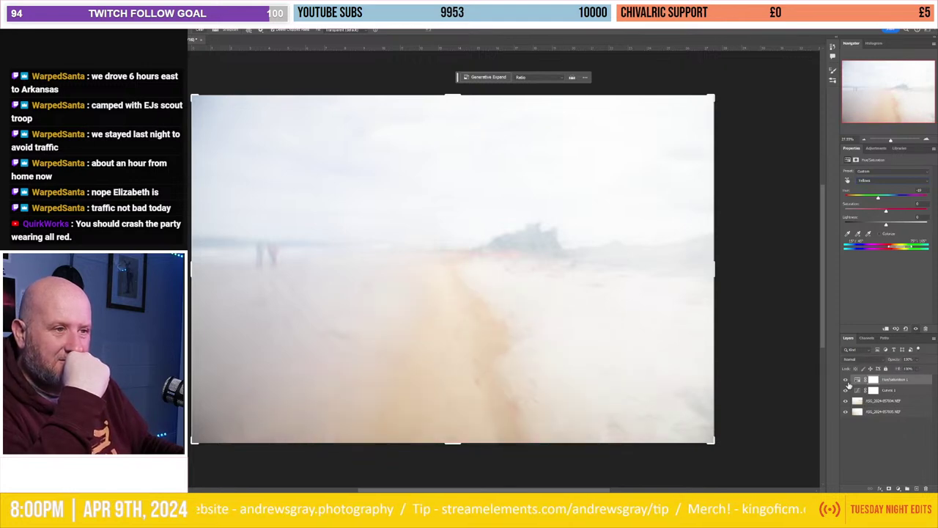
left_click(846, 380)
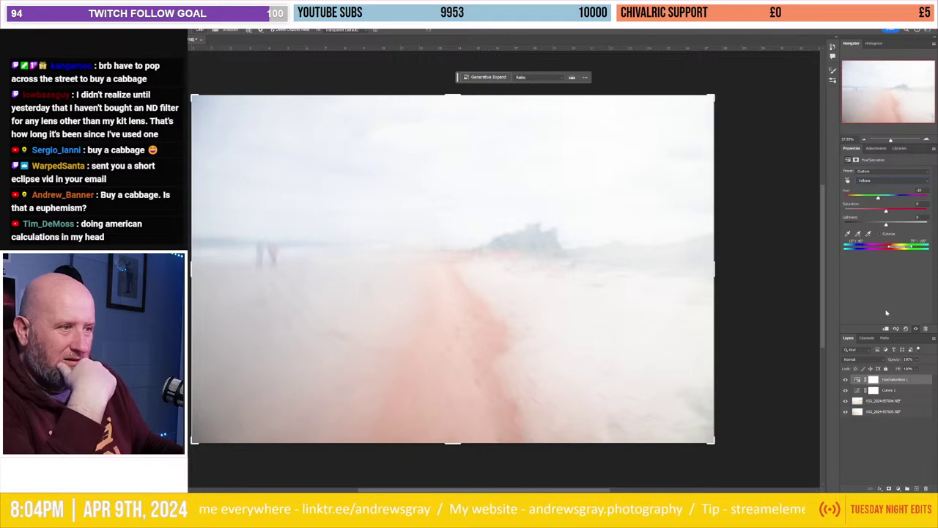
Step: Add a second Curves layer, fine-tuning a midtone point and lowering the white point
left_click(882, 148)
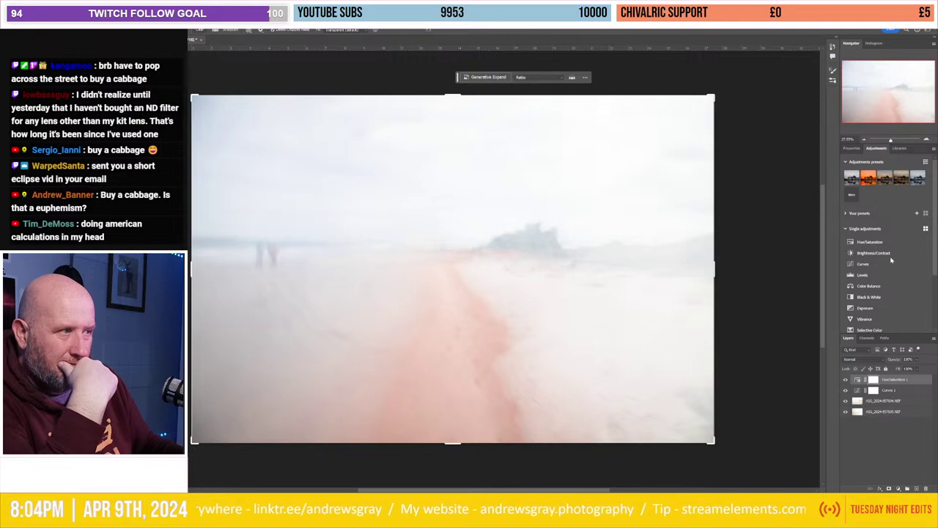
left_click(863, 264)
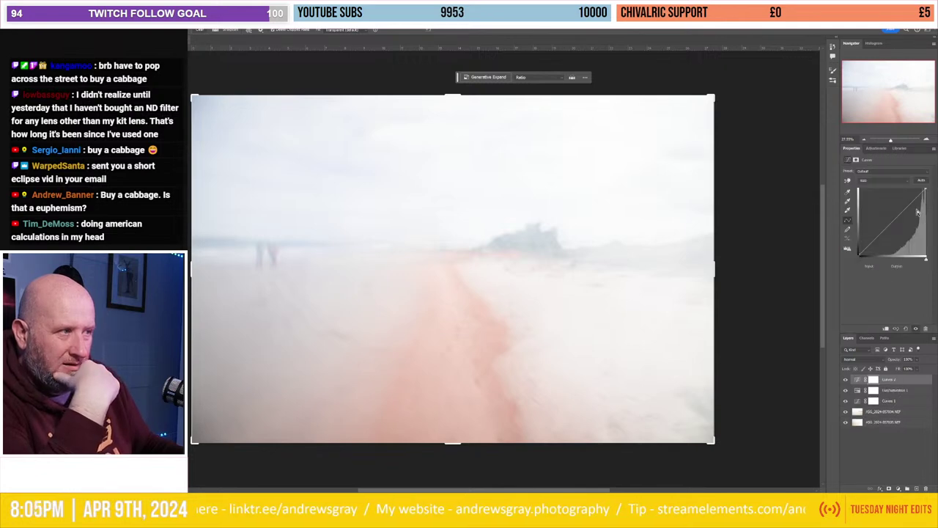
left_click_drag(883, 229, 883, 229)
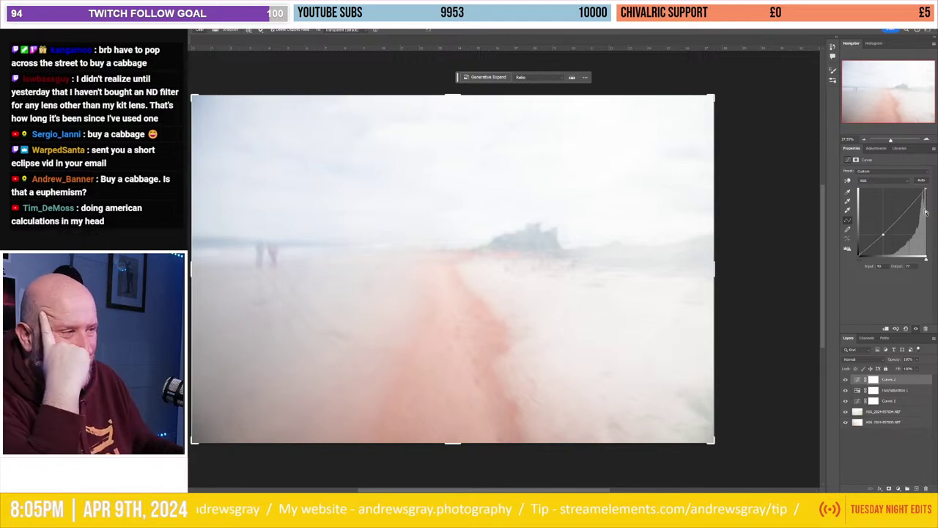
left_click_drag(904, 208, 904, 211)
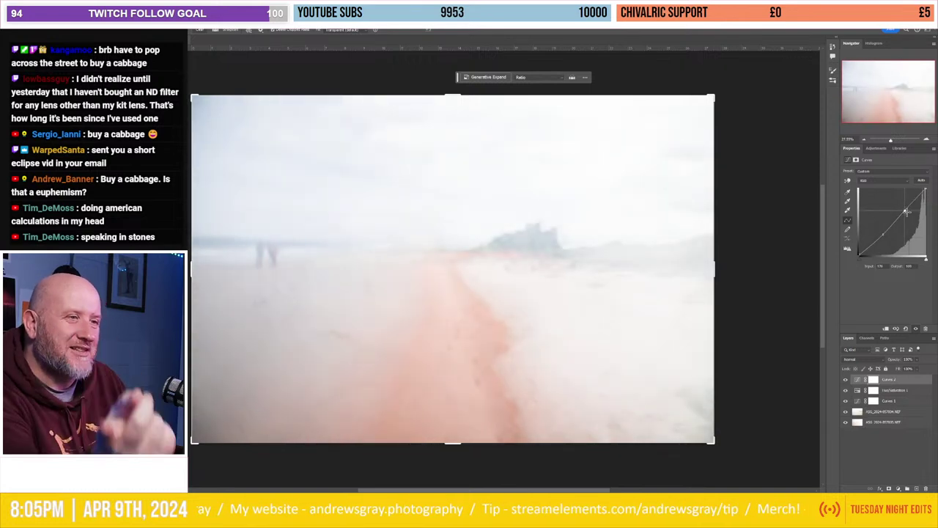
left_click_drag(904, 210, 906, 212)
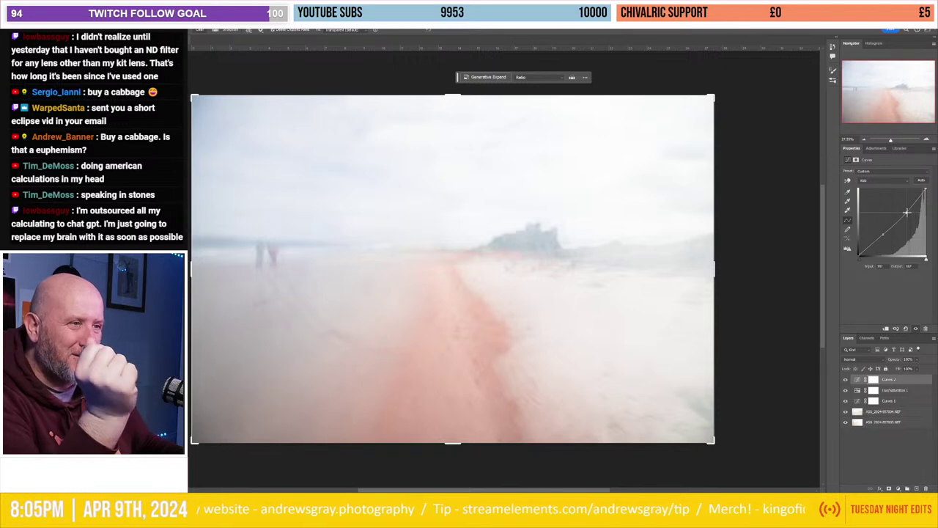
left_click_drag(907, 212, 902, 206)
left_click_drag(903, 208, 901, 211)
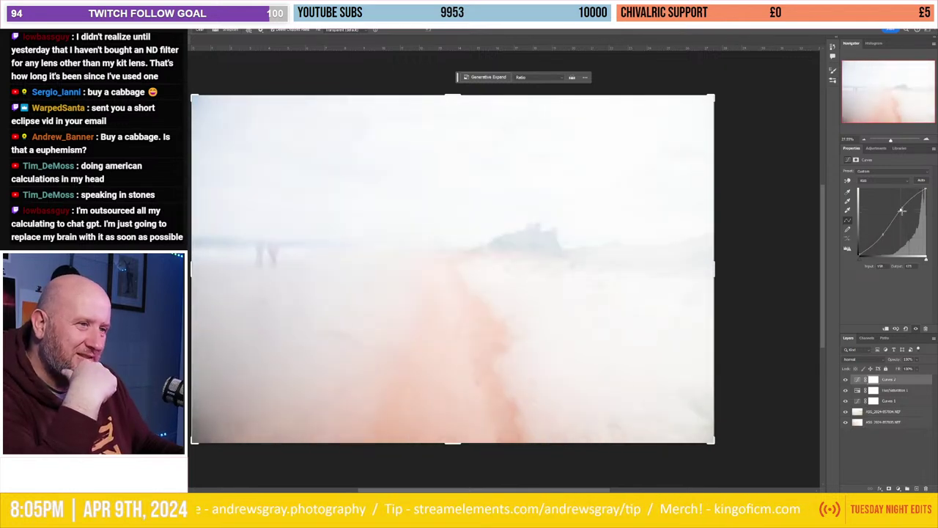
mouse_move(902, 211)
left_mouse_down()
mouse_move(911, 222)
mouse_move(904, 212)
left_mouse_up()
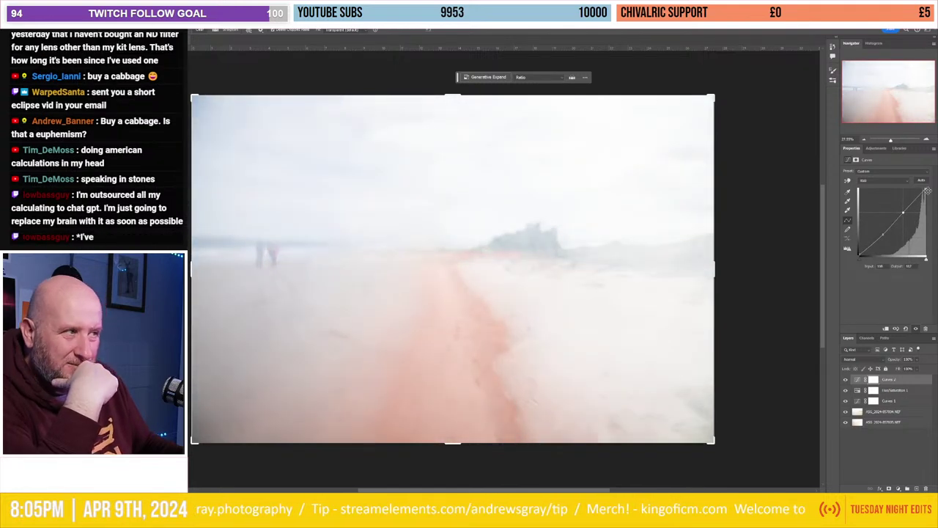
left_click_drag(926, 189, 925, 189)
Step: Lower the highlight endpoint and raise the shadow endpoint of the Curves 2 Blue channel
left_click(881, 181)
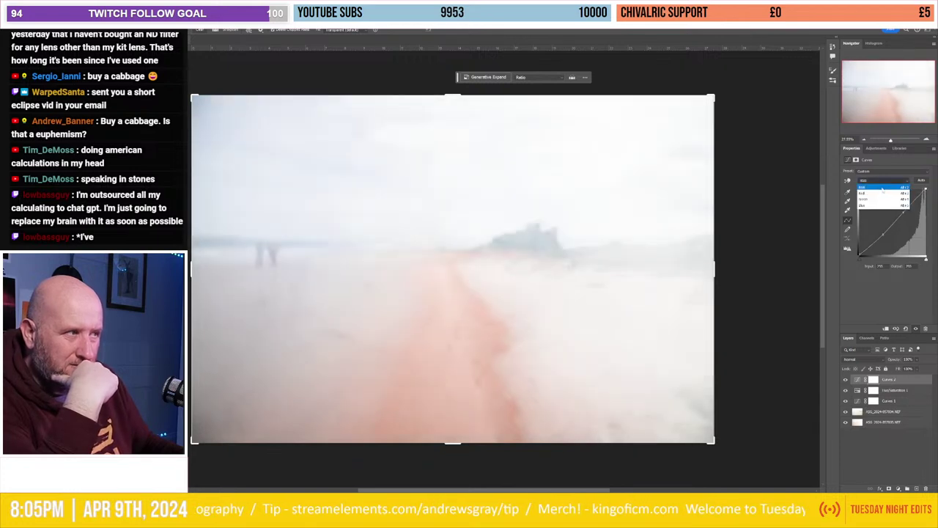
left_click(880, 205)
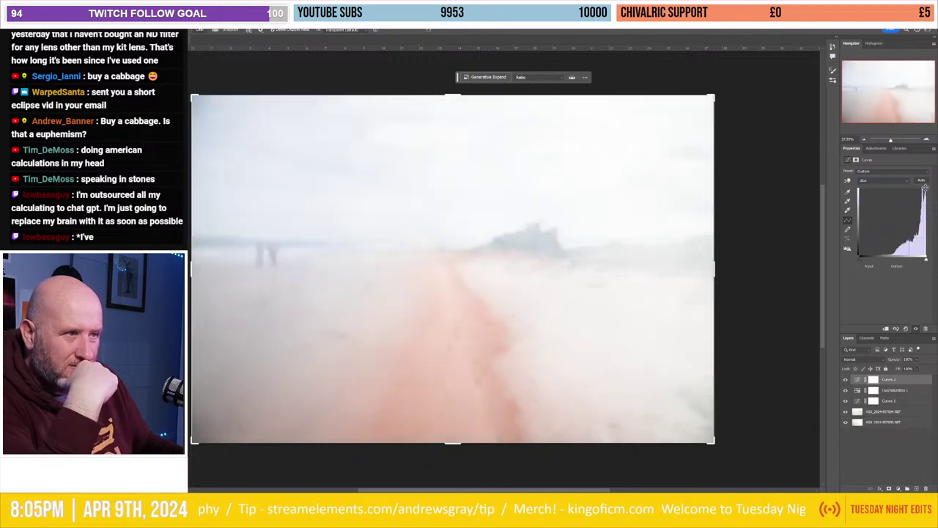
left_click_drag(925, 189, 927, 194)
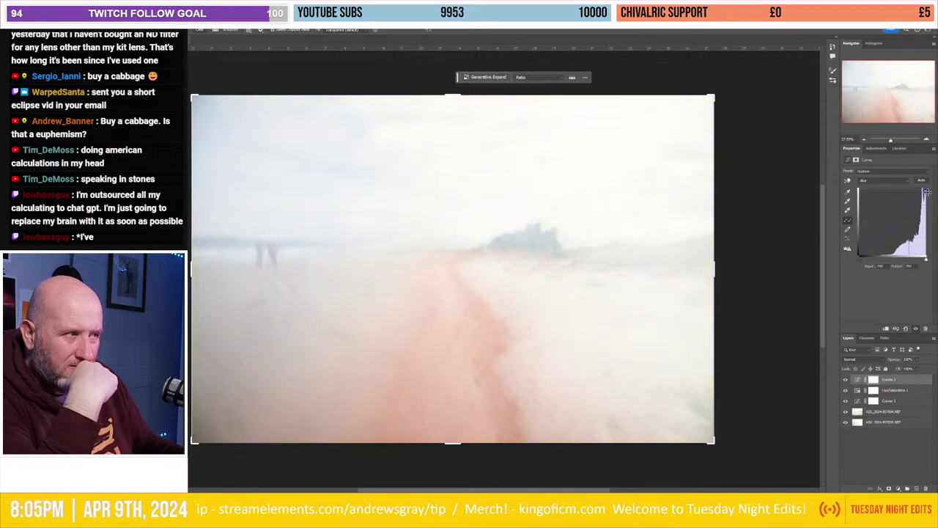
mouse_move(858, 255)
left_mouse_down()
mouse_move(856, 248)
mouse_move(867, 259)
left_mouse_up()
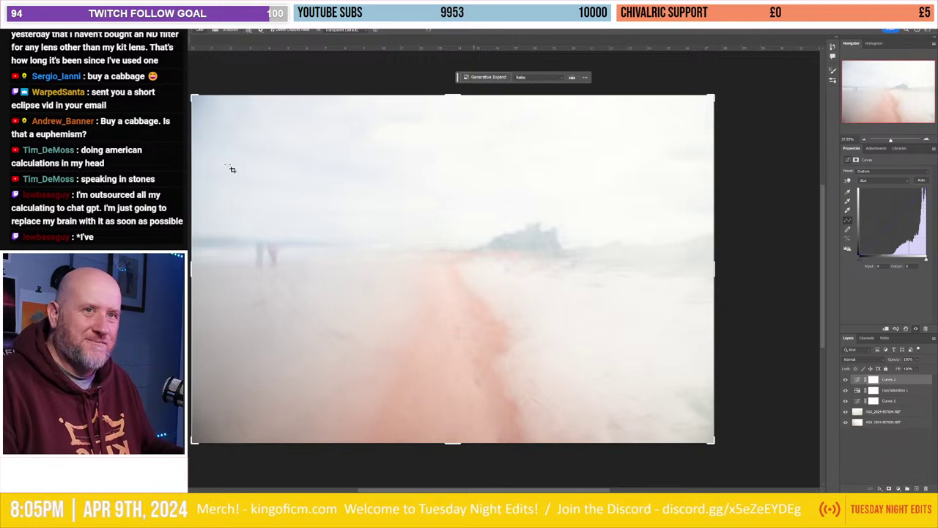
key("b")
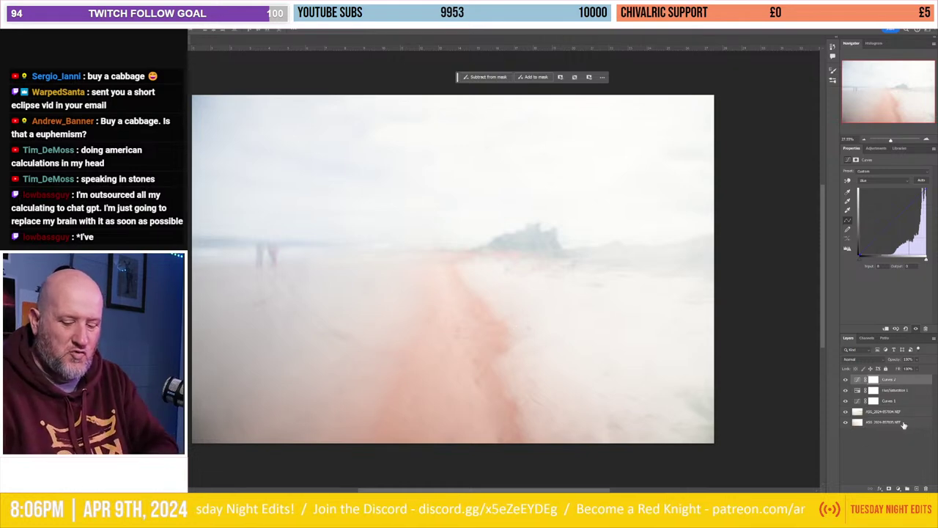
key("ctrl+alt+shift+e")
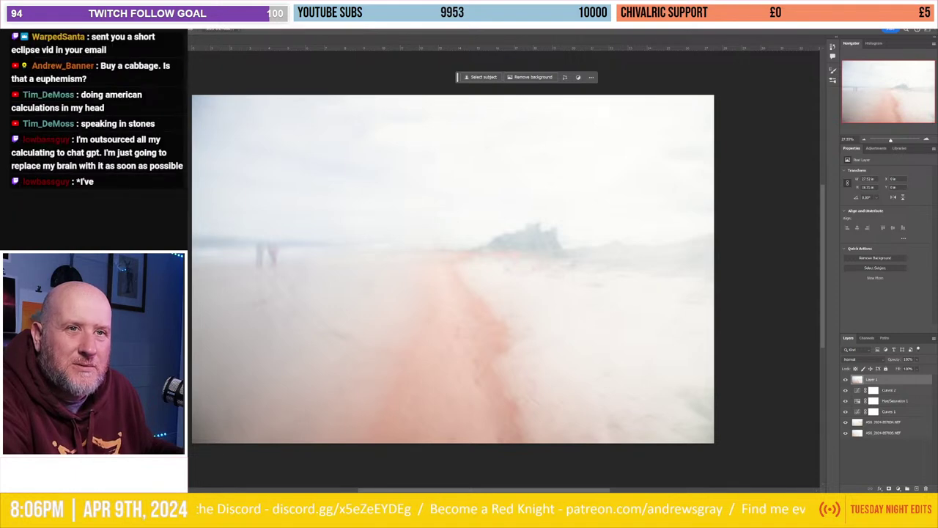
key("ctrl+t")
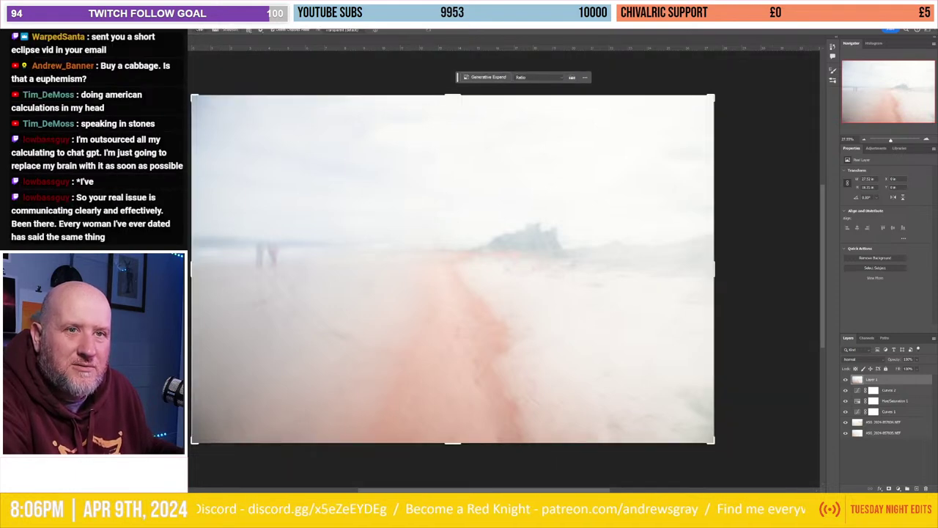
key("Escape")
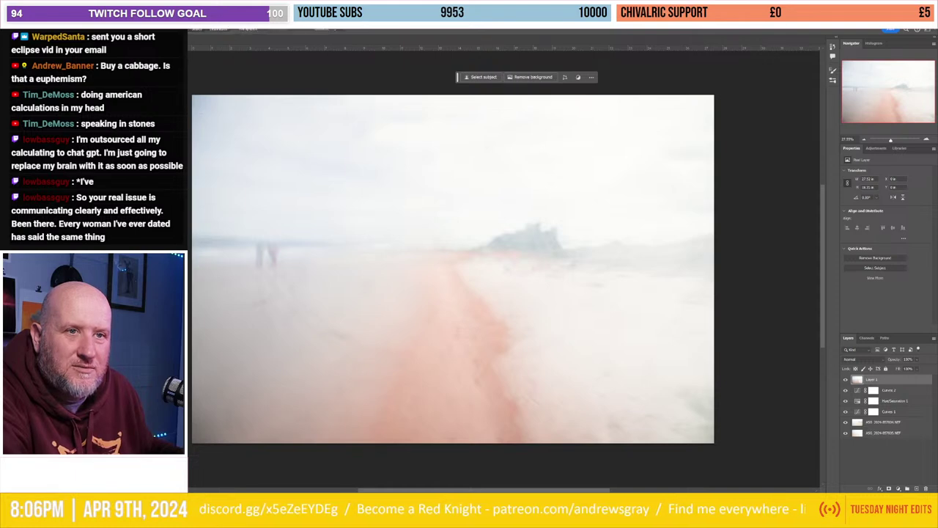
mouse_move(253, 235)
left_mouse_down()
mouse_move(268, 289)
mouse_move(290, 262)
left_mouse_up()
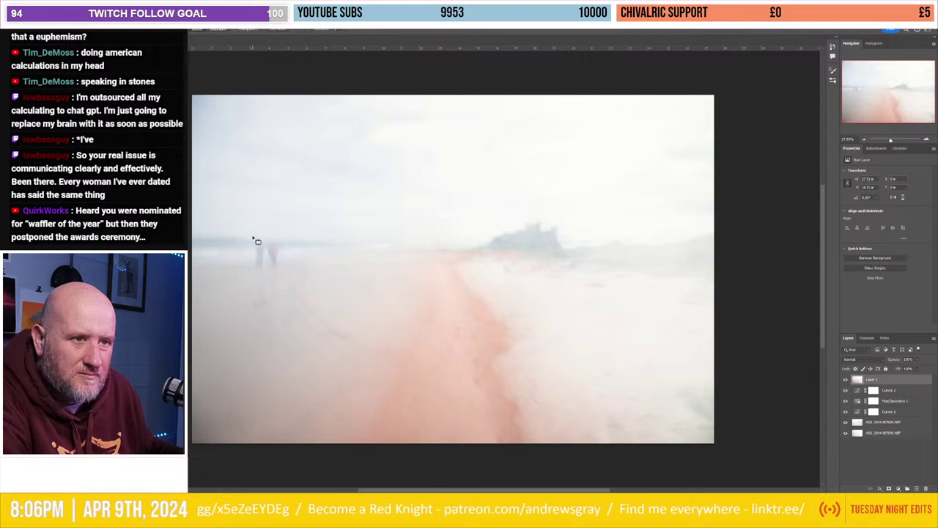
left_click_drag(300, 236, 331, 240)
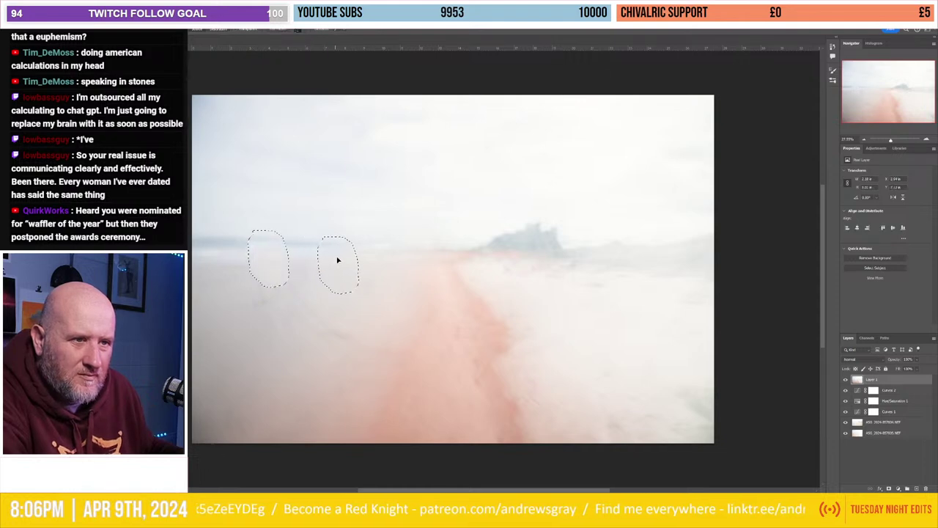
key("ctrl+z")
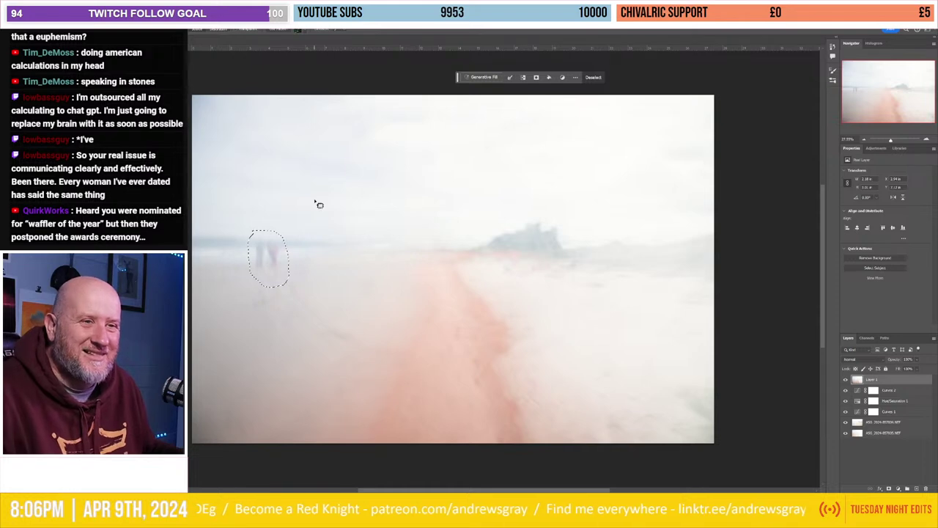
key("ctrl+d")
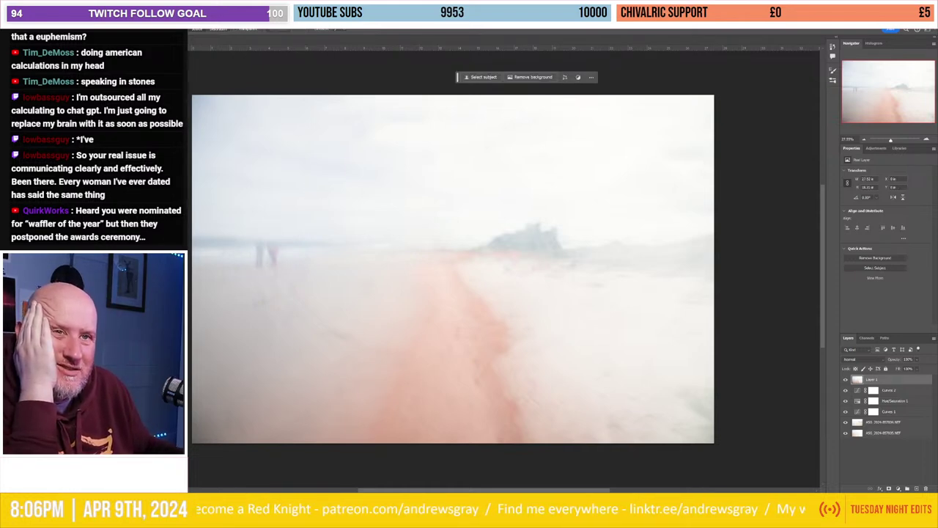
left_click_drag(279, 233, 279, 285)
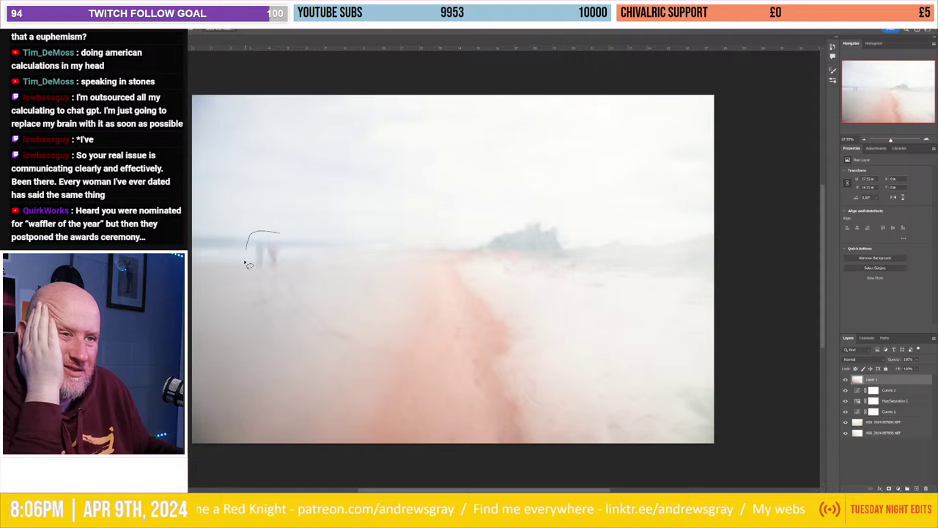
left_click_drag(288, 248, 281, 233)
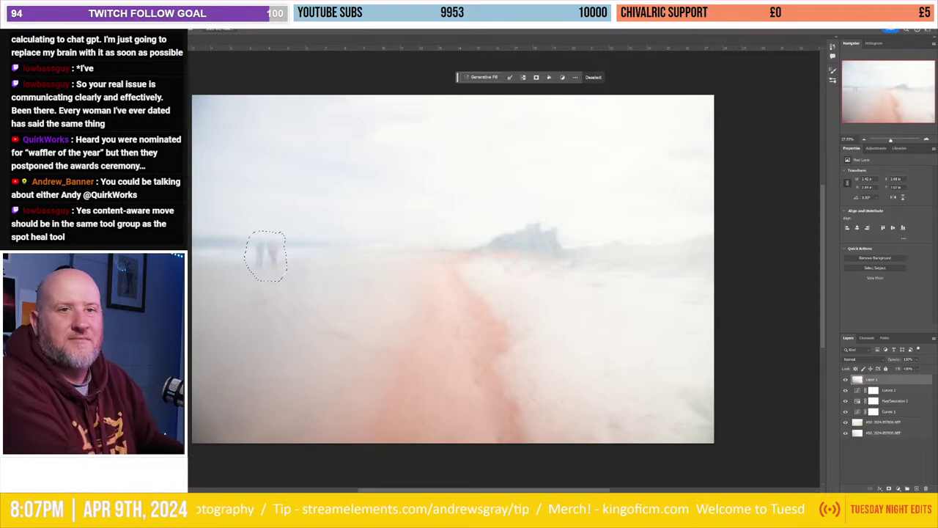
key("ctrl+d")
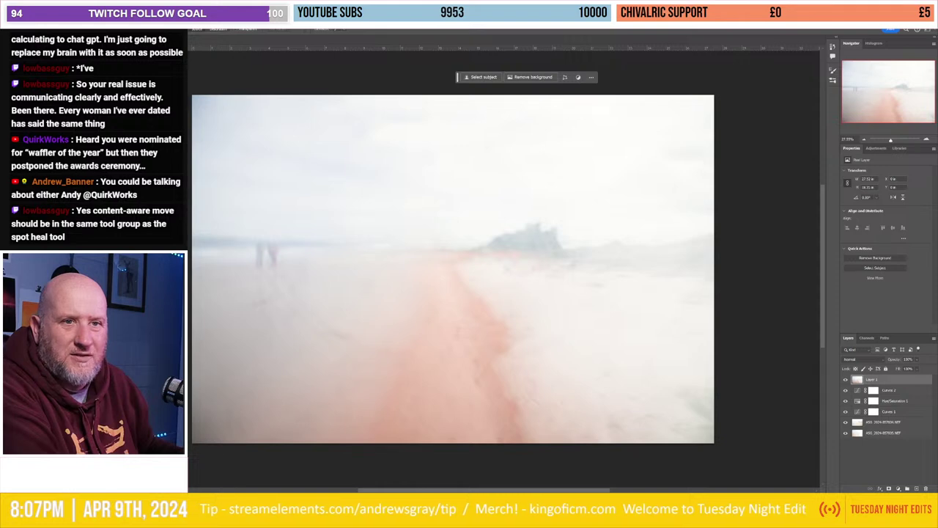
left_click(266, 251)
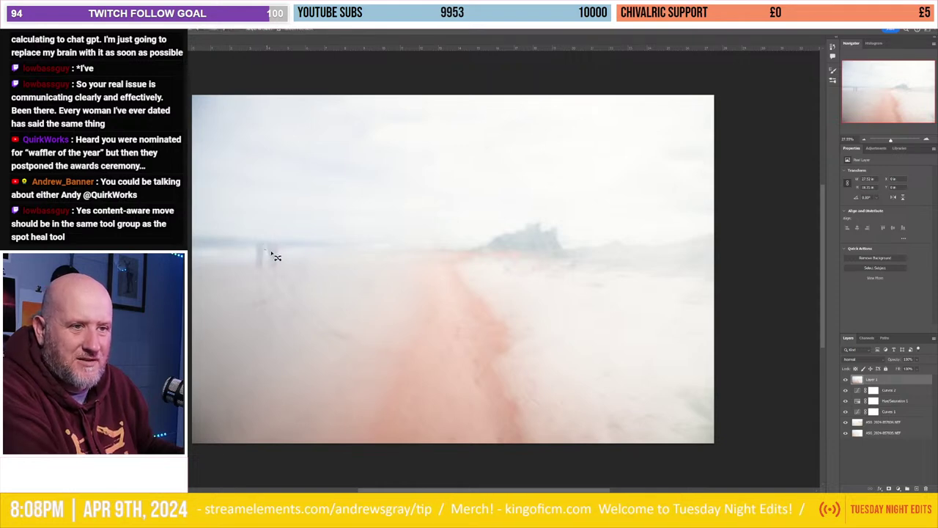
key("Escape")
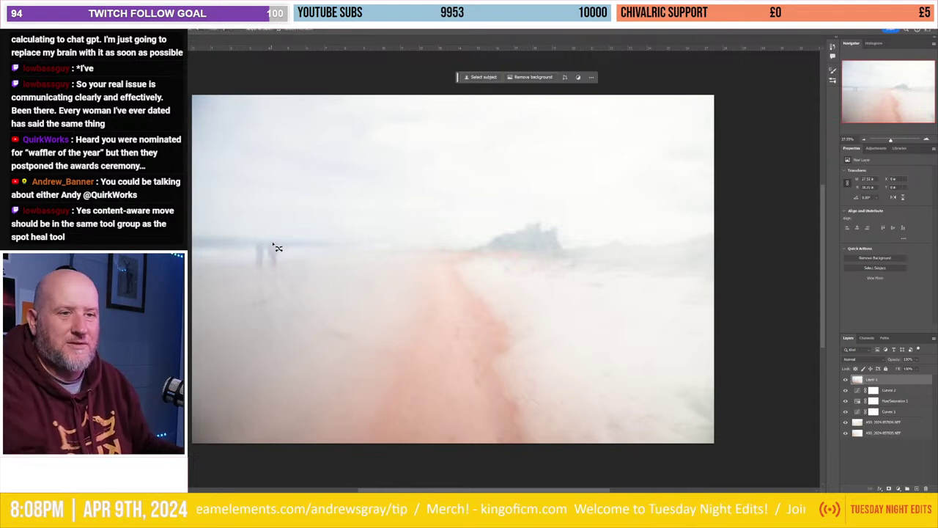
mouse_move(275, 234)
left_mouse_down()
mouse_move(242, 262)
mouse_move(264, 242)
mouse_move(337, 252)
left_mouse_up()
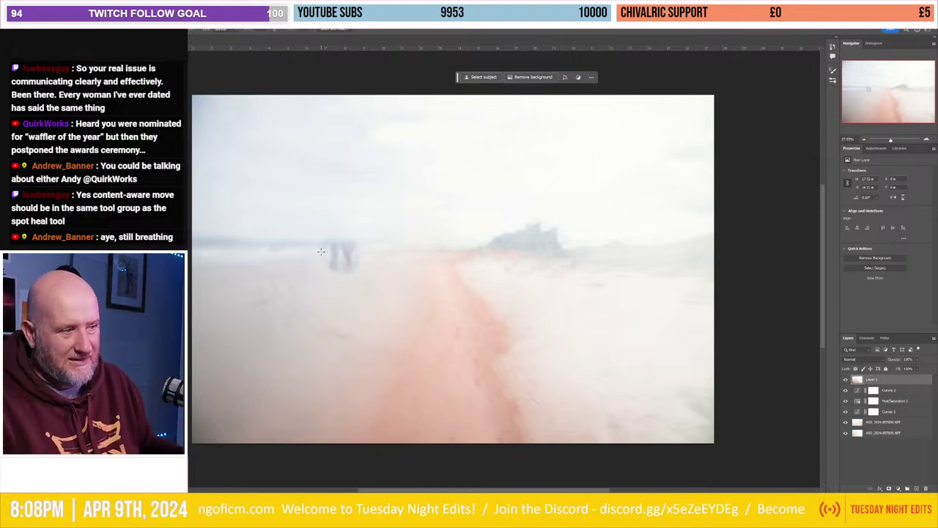
Step: Zoom in and Content-Aware Fill the two distant beach figures with surrounding background
scroll(320, 252, "up", 1)
scroll(315, 251, "up", 2)
scroll(300, 252, "up", 1)
scroll(296, 251, "up", 1)
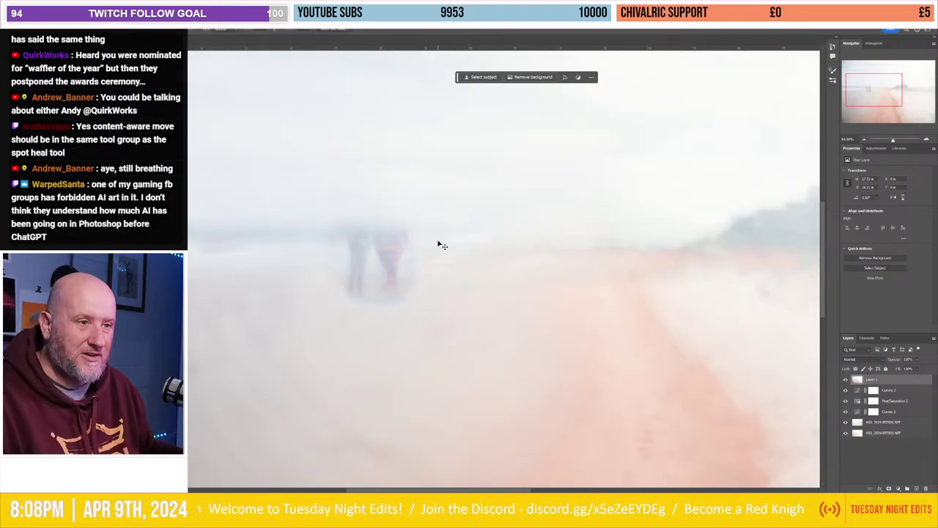
left_click_drag(421, 285, 414, 293)
key("Delete")
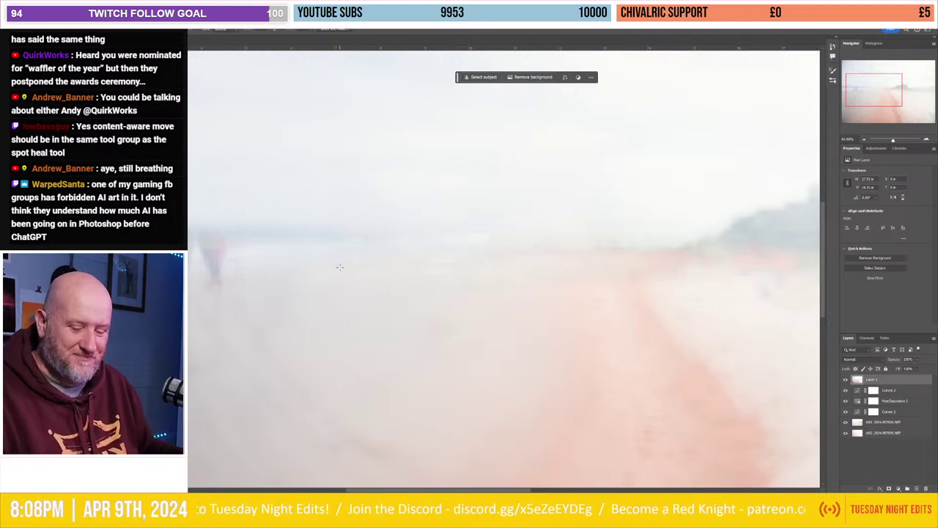
scroll(340, 263, "down", 1)
scroll(341, 263, "down", 2)
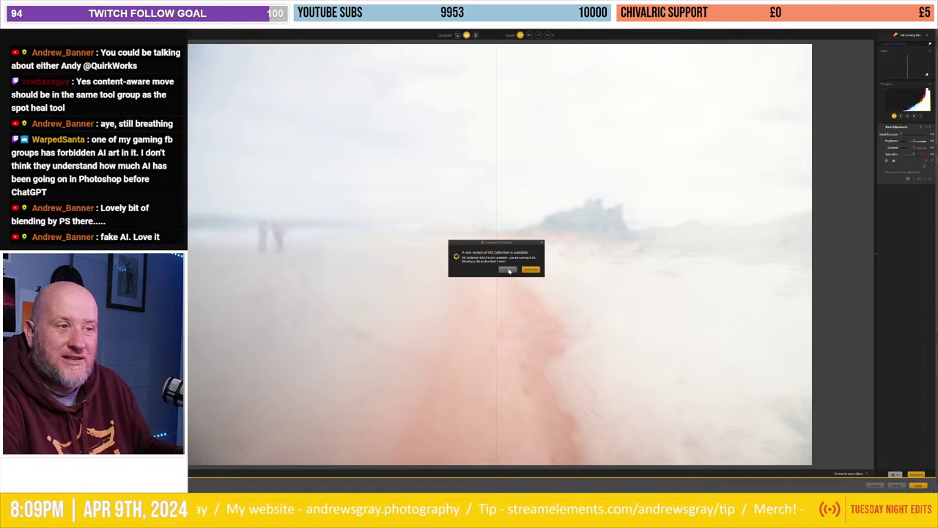
Step: Dismiss the Nik Collection update notice
left_click(506, 271)
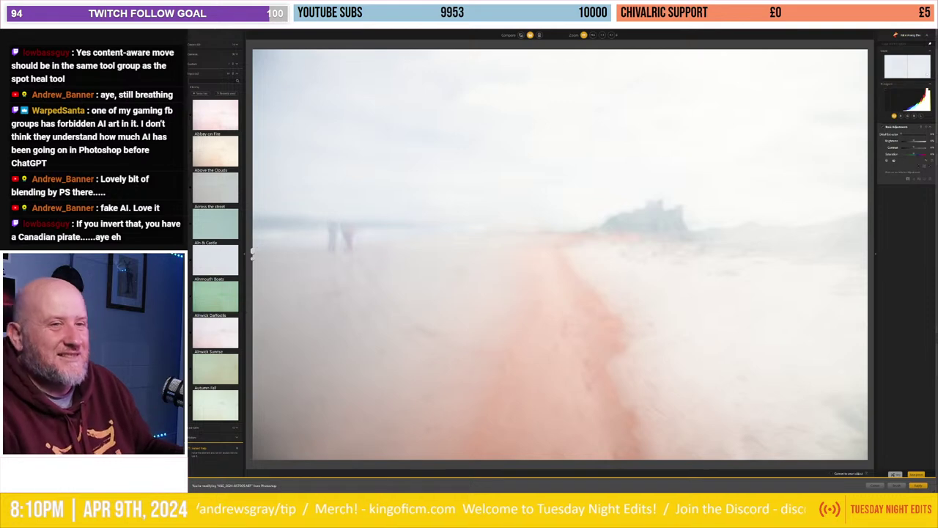
mouse_move(215, 115)
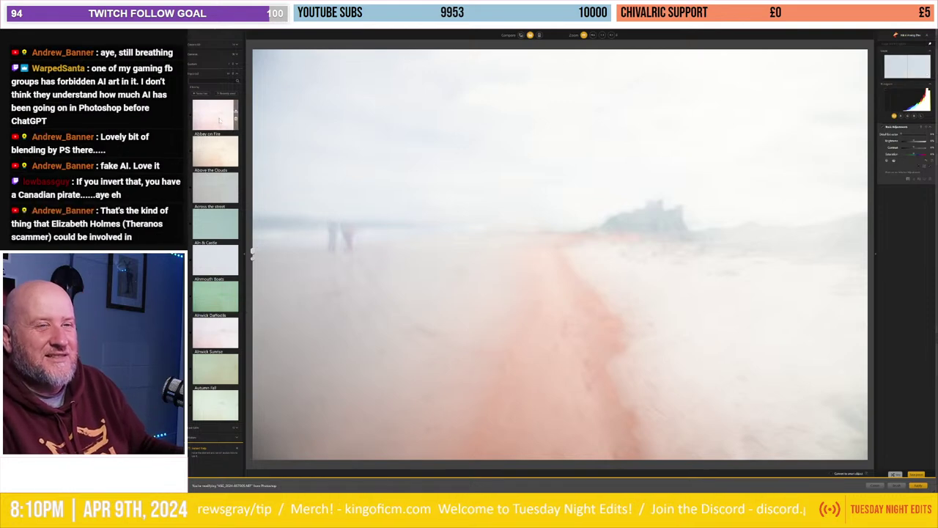
Step: Apply the pink double-exposure preset, then move, rotate and shrink its overlay frame
left_click(622, 296)
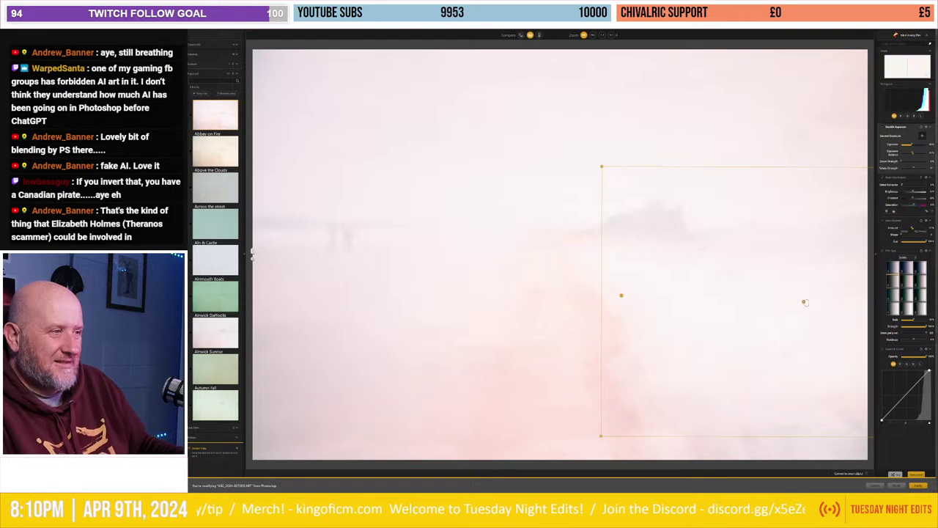
left_click_drag(804, 301, 608, 238)
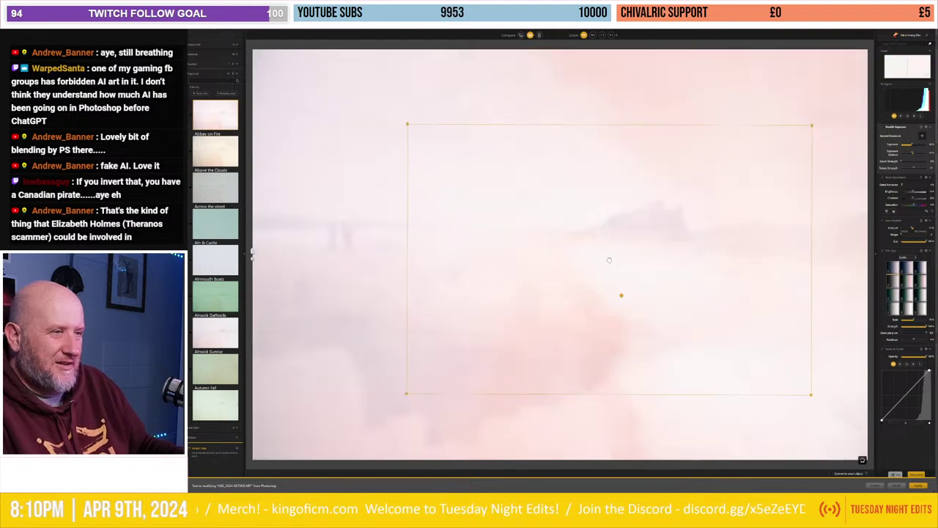
mouse_move(608, 239)
left_mouse_down()
mouse_move(502, 316)
mouse_move(560, 383)
mouse_move(552, 447)
mouse_move(593, 370)
left_mouse_up()
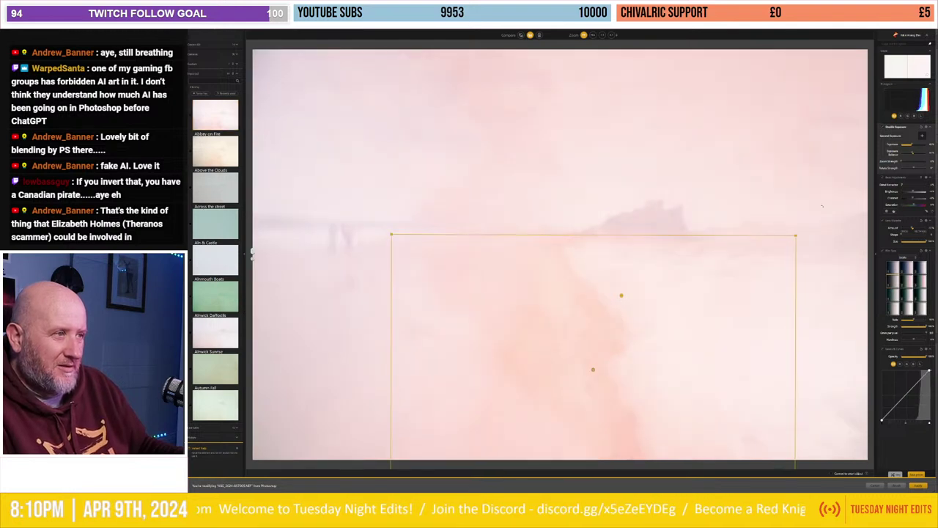
left_click_drag(413, 259, 577, 158)
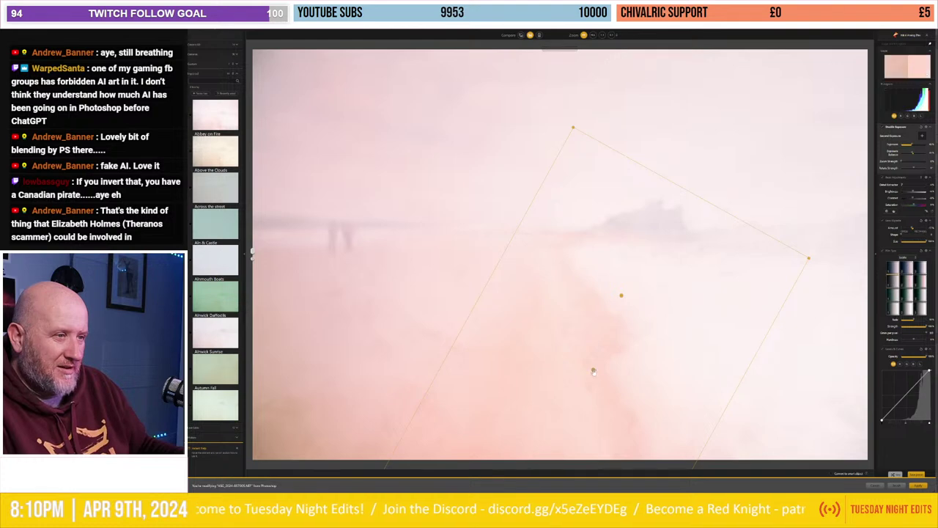
left_click_drag(593, 369, 622, 360)
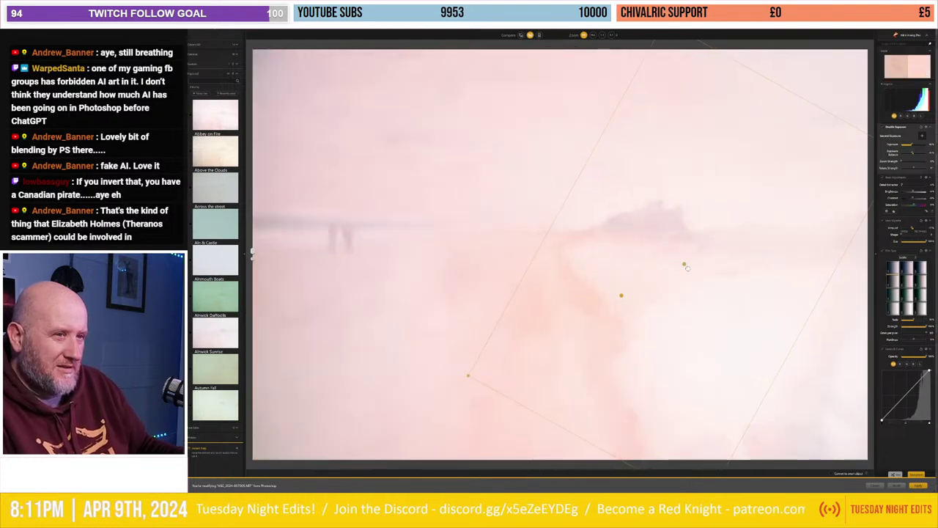
mouse_move(695, 270)
left_mouse_down()
mouse_move(663, 247)
mouse_move(675, 253)
left_mouse_up()
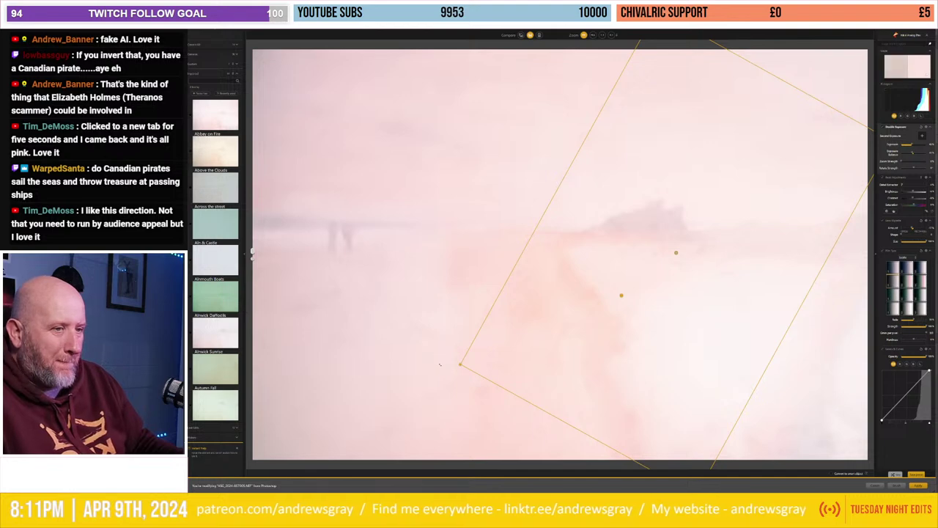
Step: Fine-tune the double-exposure overlay's rotation and position with small corner drags
left_click_drag(432, 334, 418, 317)
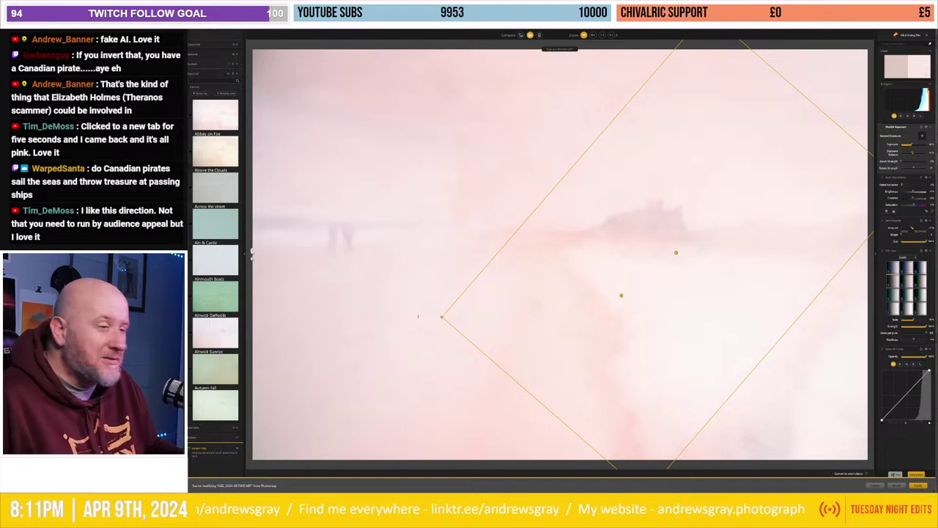
left_click_drag(417, 317, 426, 375)
mouse_move(429, 379)
left_mouse_down()
mouse_move(432, 407)
mouse_move(421, 377)
left_mouse_up()
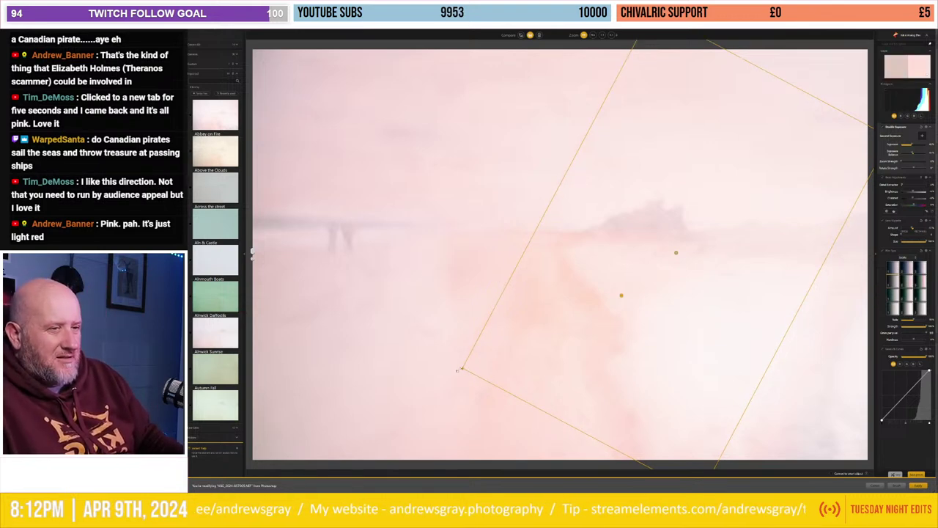
mouse_move(457, 370)
left_mouse_down()
mouse_move(382, 384)
mouse_move(499, 378)
mouse_move(464, 392)
left_mouse_up()
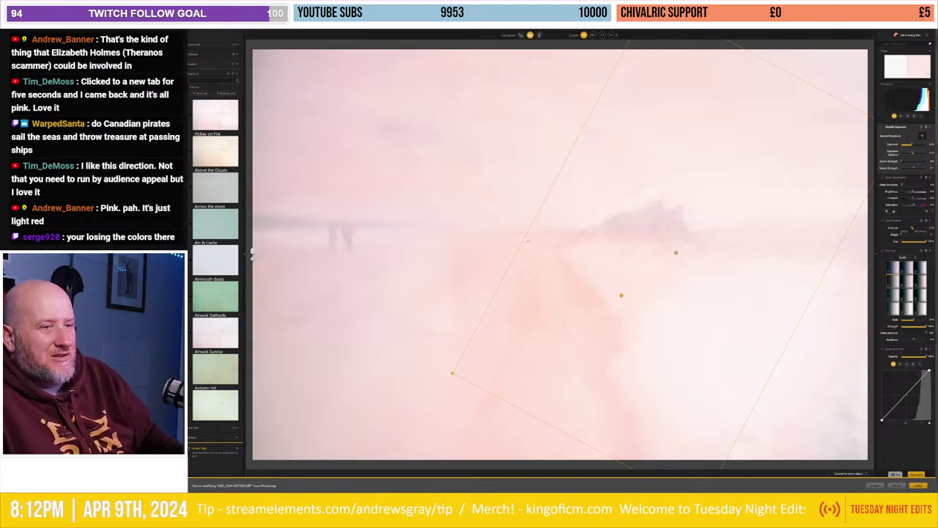
mouse_move(426, 340)
left_mouse_down()
mouse_move(443, 392)
mouse_move(448, 386)
left_mouse_up()
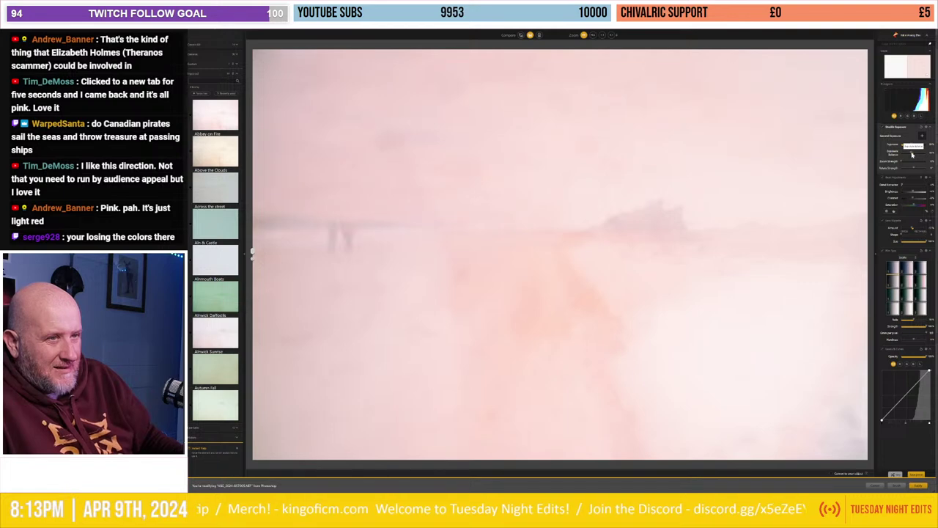
Step: Lighten the double-exposure blend and slide the lens vignette right along the bottom edge
left_click_drag(912, 154, 916, 156)
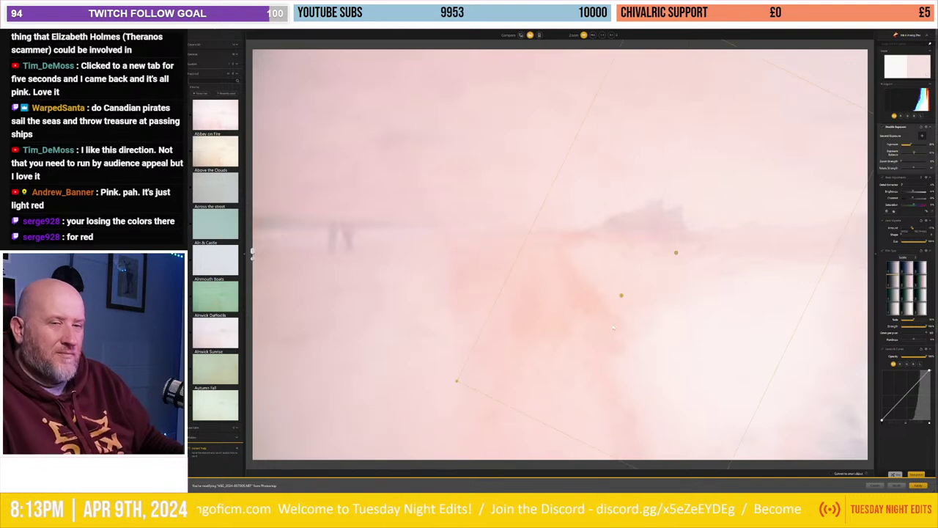
mouse_move(557, 293)
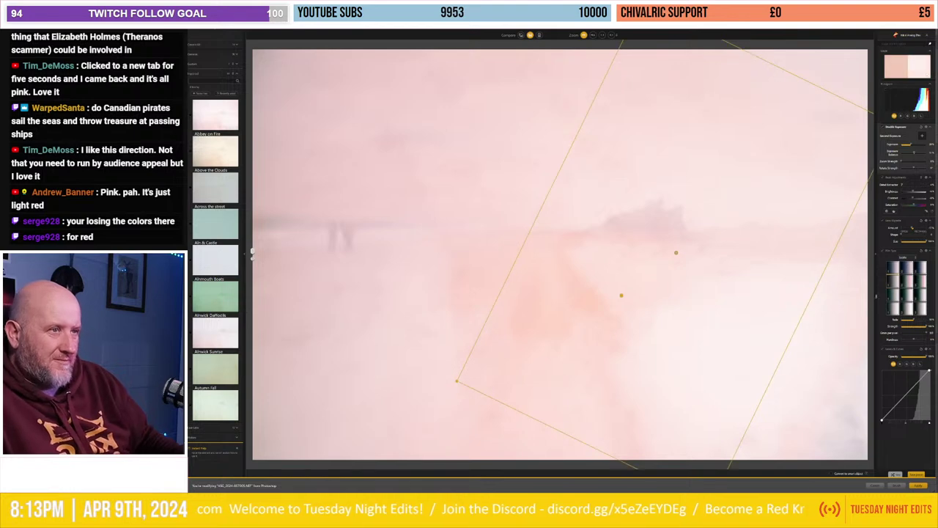
left_click(880, 230)
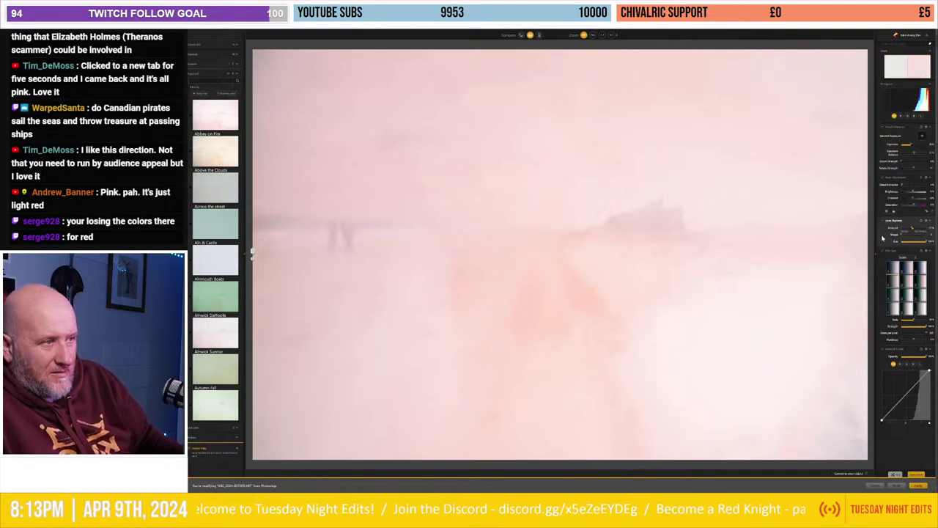
left_click_drag(592, 462, 609, 456)
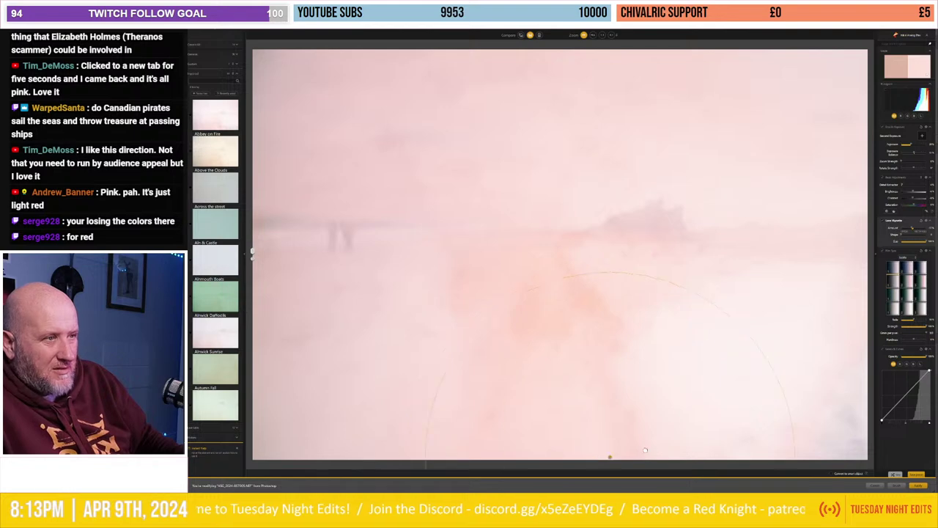
left_click_drag(821, 394, 866, 396)
left_click_drag(867, 442, 853, 459)
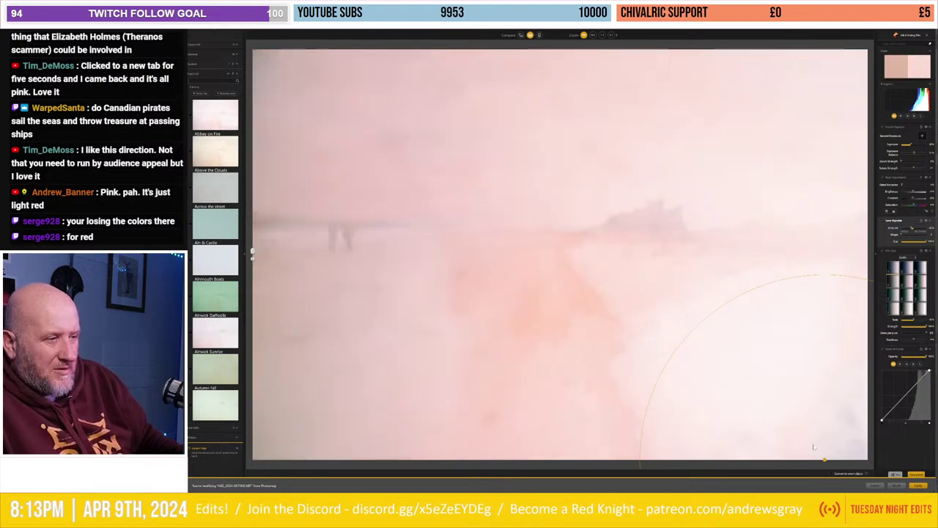
mouse_move(796, 451)
left_mouse_down()
mouse_move(618, 464)
mouse_move(339, 461)
left_mouse_up()
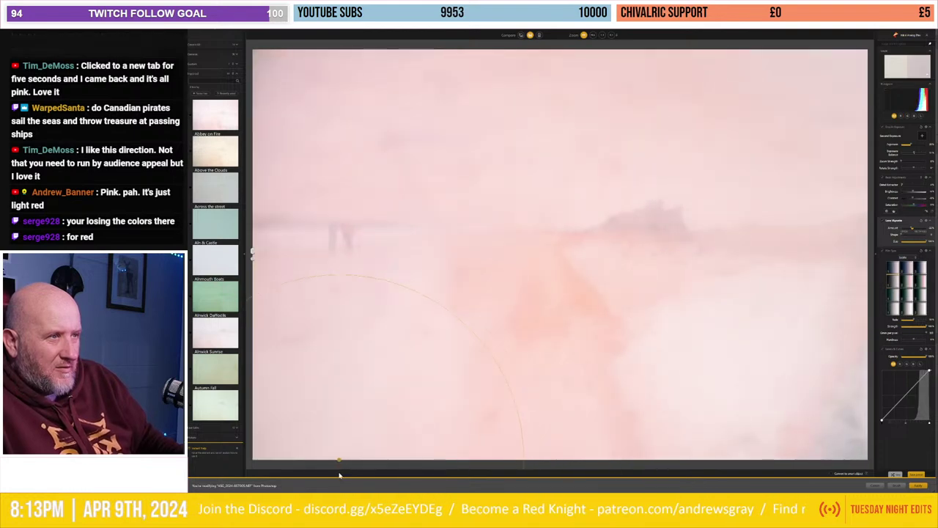
left_click_drag(527, 460, 687, 459)
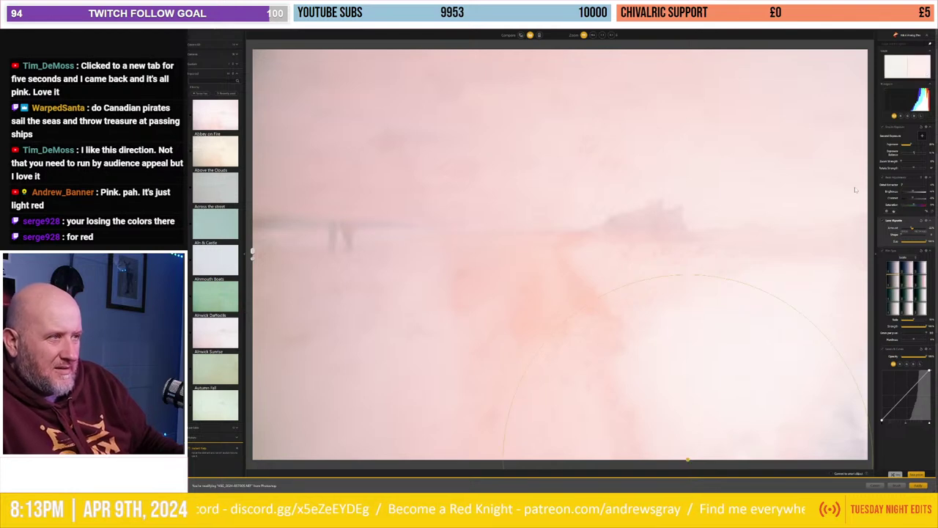
Step: Shift the double-exposure overlay down slightly and re-angle it
left_click(905, 142)
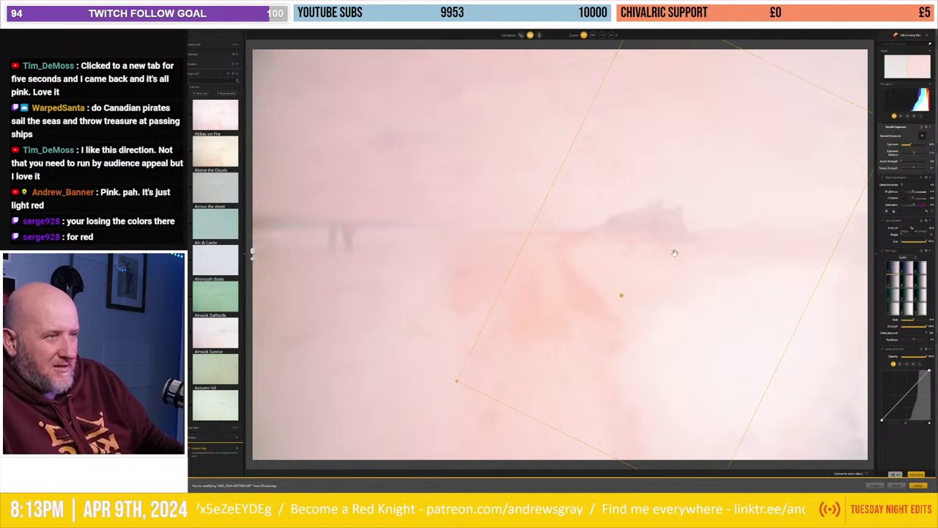
mouse_move(674, 253)
left_mouse_down()
mouse_move(689, 276)
mouse_move(708, 278)
mouse_move(664, 283)
mouse_move(672, 280)
left_mouse_up()
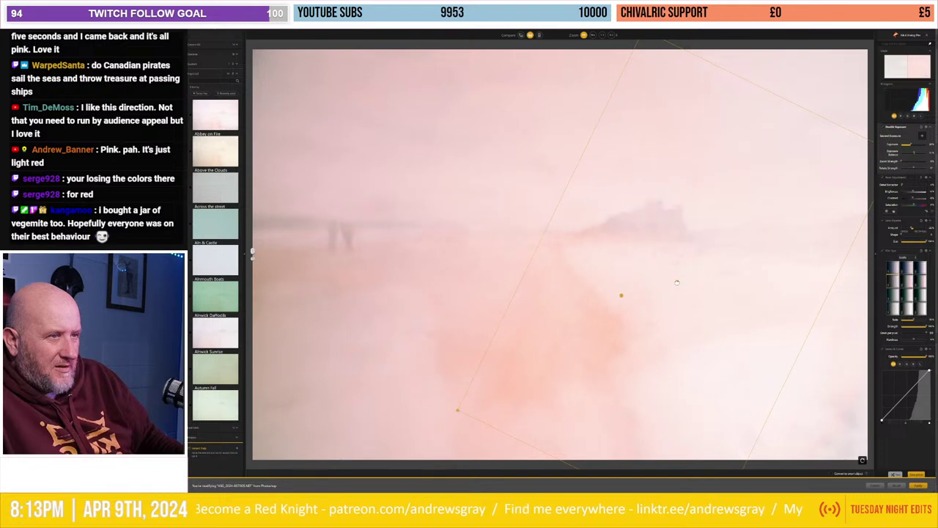
left_click_drag(426, 399, 414, 375)
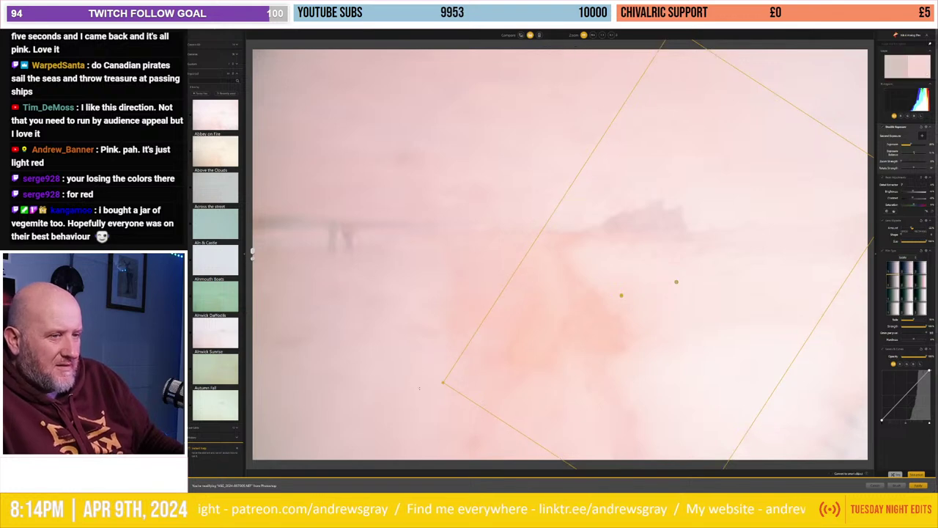
Step: Tilt the overlay to a shallow angle and move it across, then back toward the centre
mouse_move(410, 352)
left_mouse_down()
mouse_move(400, 273)
mouse_move(399, 312)
left_mouse_up()
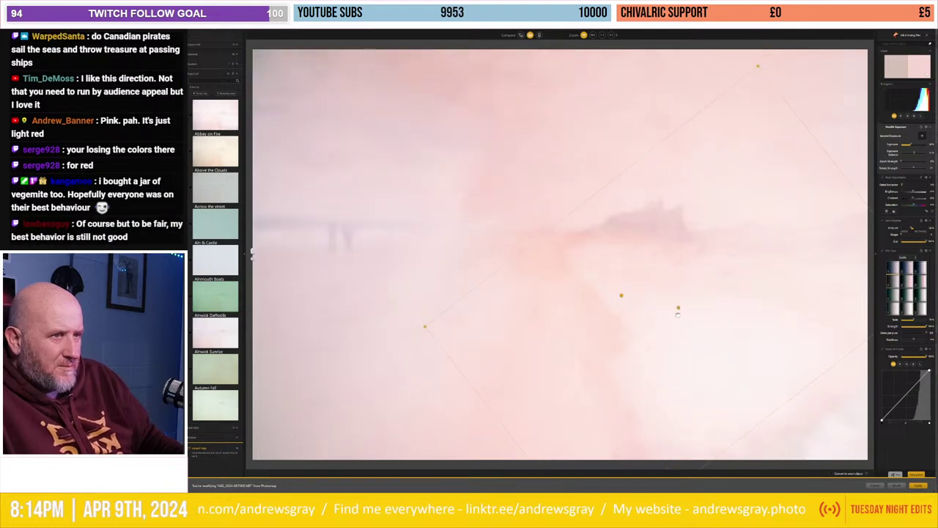
mouse_move(683, 336)
left_mouse_down()
mouse_move(680, 349)
mouse_move(645, 344)
left_mouse_up()
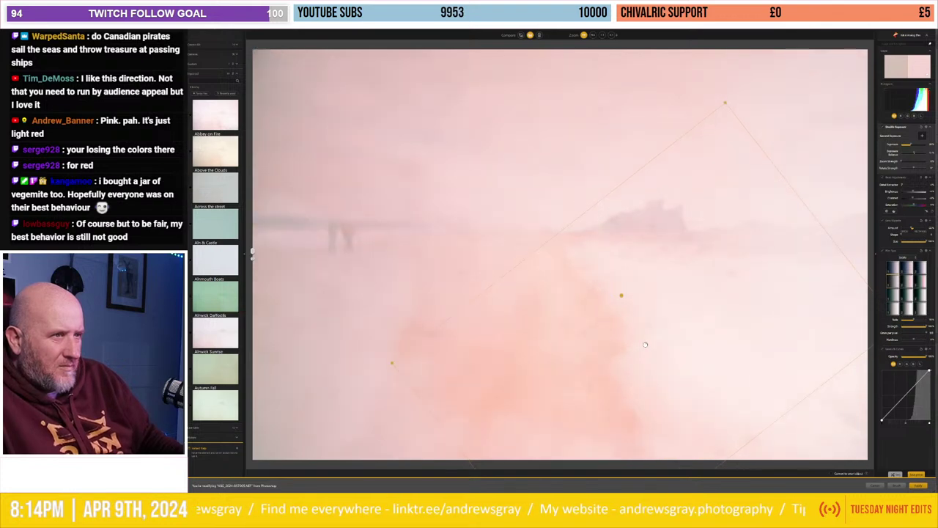
mouse_move(660, 289)
left_mouse_down()
mouse_move(639, 303)
mouse_move(639, 284)
left_mouse_up()
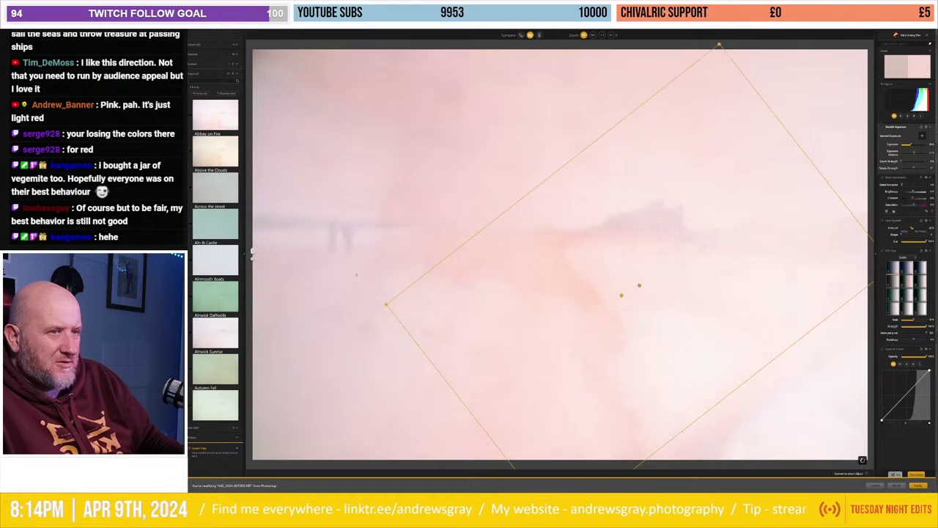
left_click_drag(358, 264, 488, 132)
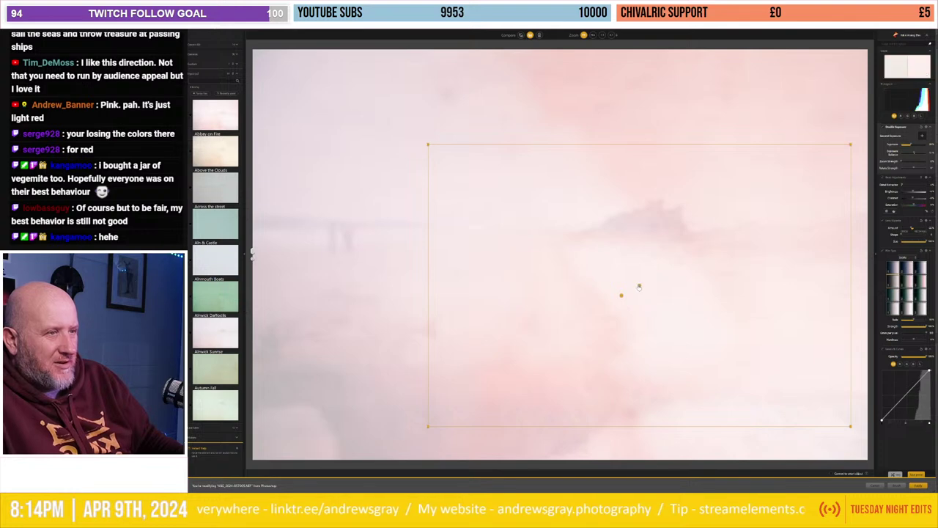
mouse_move(638, 286)
left_mouse_down()
mouse_move(484, 296)
mouse_move(527, 388)
mouse_move(498, 460)
left_mouse_up()
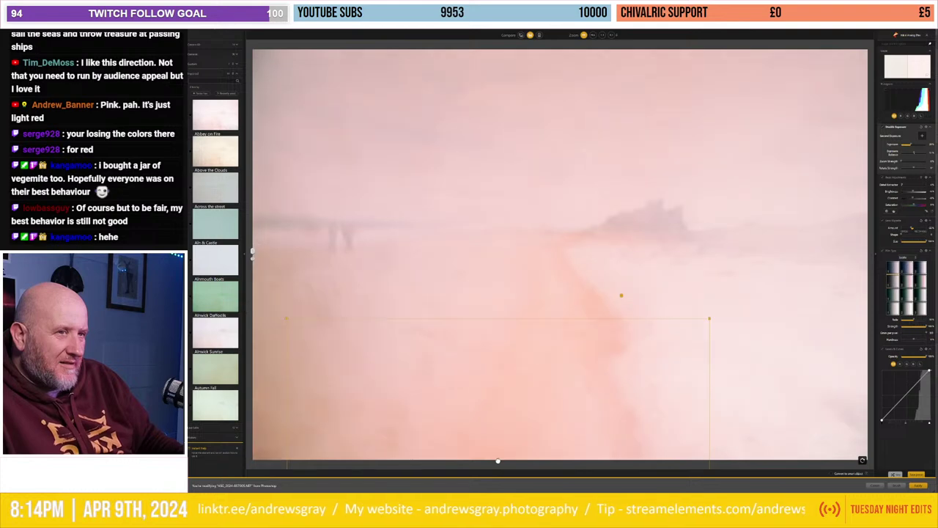
left_click_drag(498, 461, 530, 459)
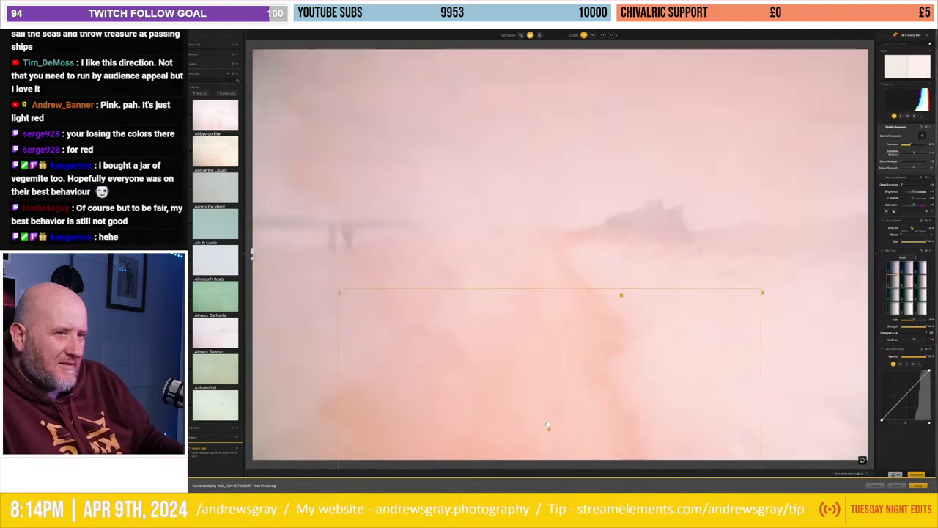
left_click_drag(544, 456, 543, 411)
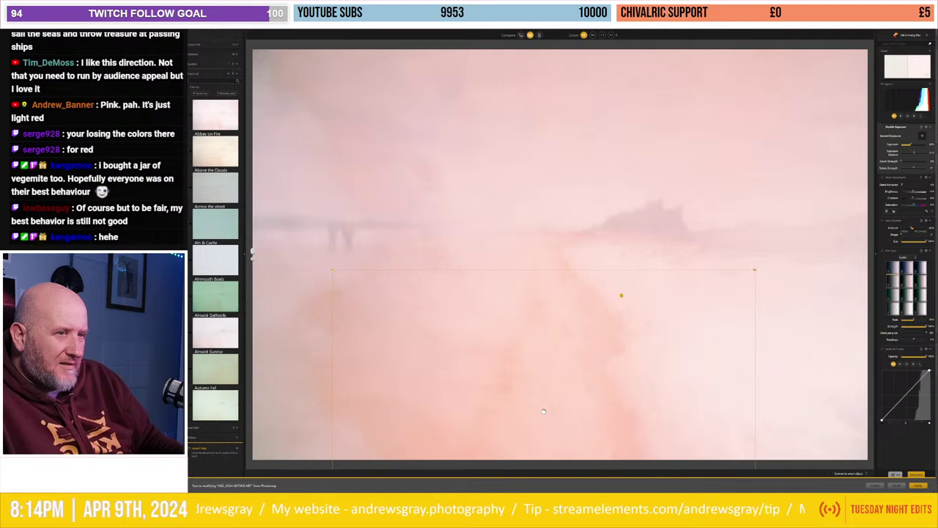
left_click_drag(544, 411, 596, 282)
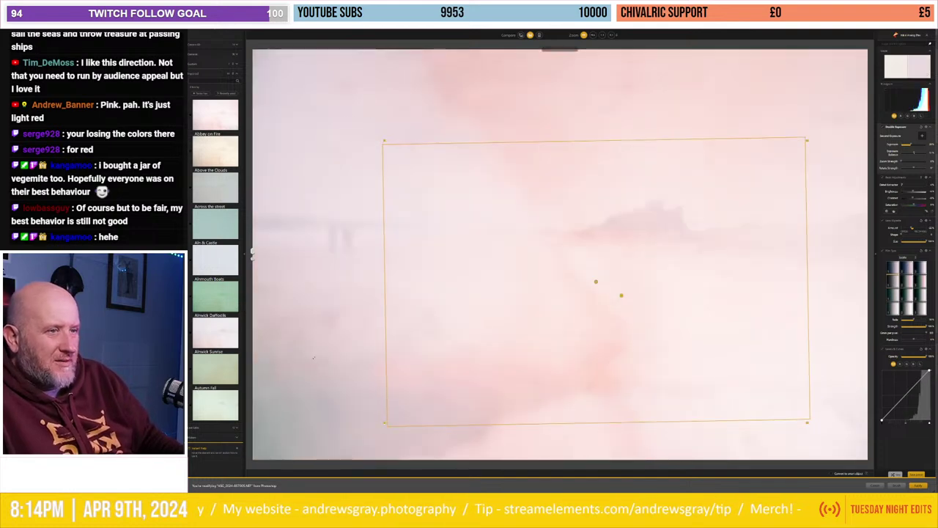
Step: Rotate and resize the overlay so its glow runs diagonally through the lower centre
mouse_move(385, 140)
left_mouse_down()
mouse_move(317, 367)
mouse_move(374, 369)
left_mouse_up()
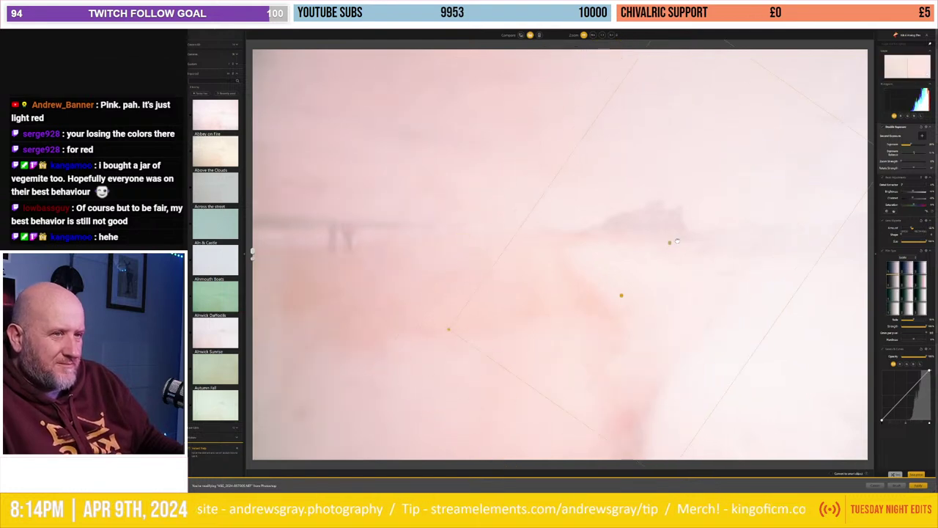
left_click_drag(683, 266, 662, 294)
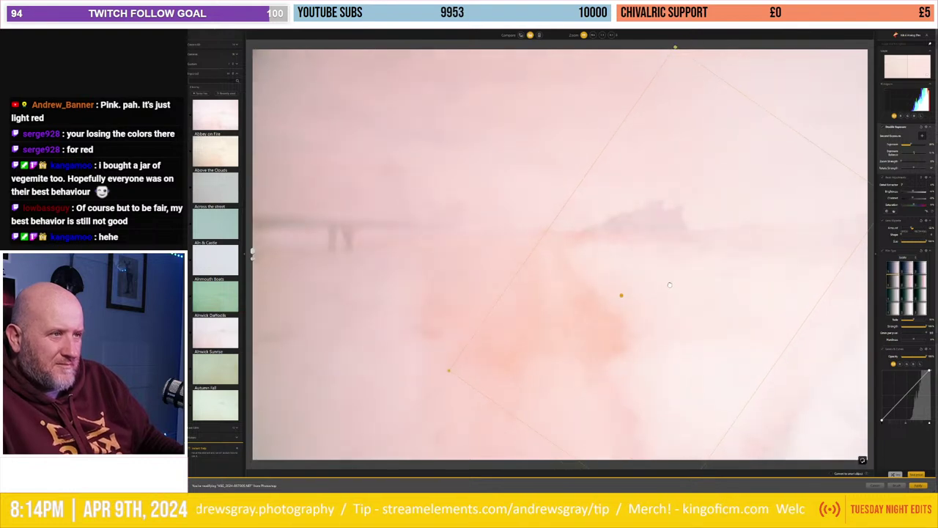
left_click_drag(429, 328, 430, 372)
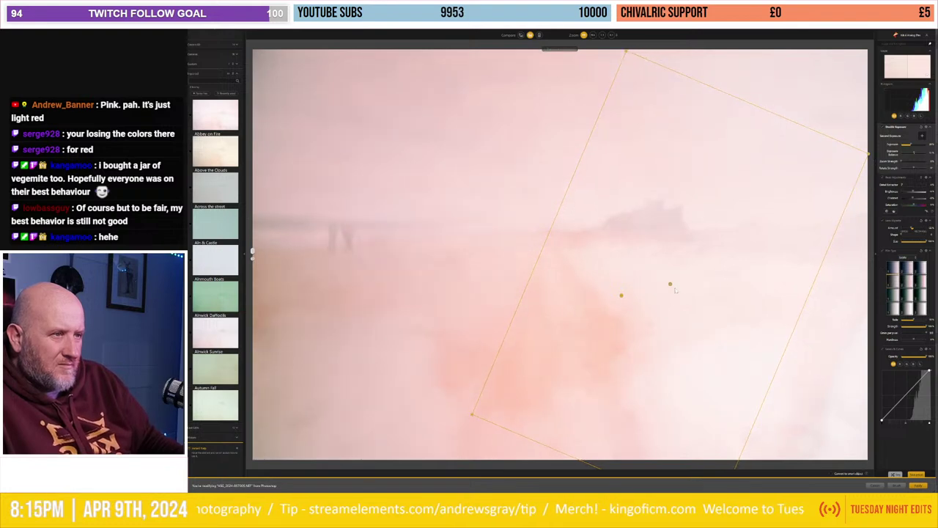
left_click_drag(669, 284, 677, 246)
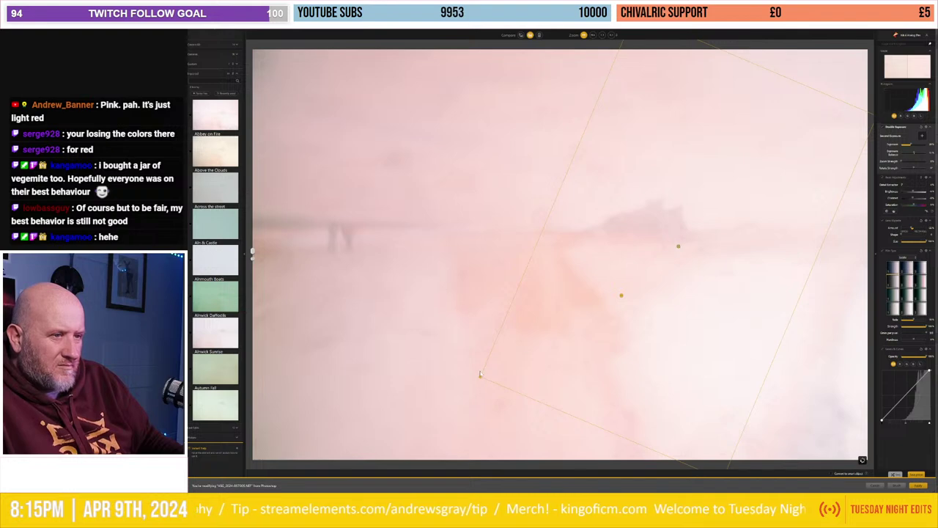
left_click_drag(479, 375, 431, 408)
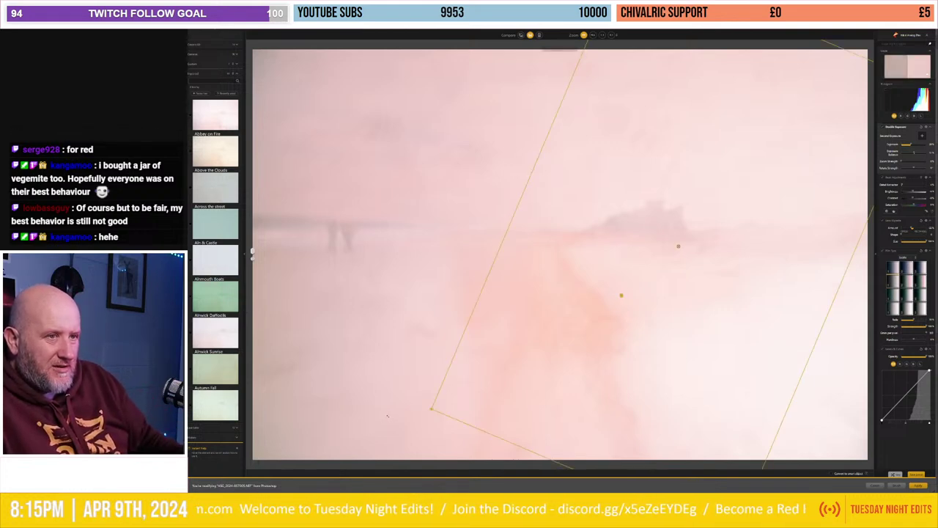
left_click_drag(431, 408, 428, 405)
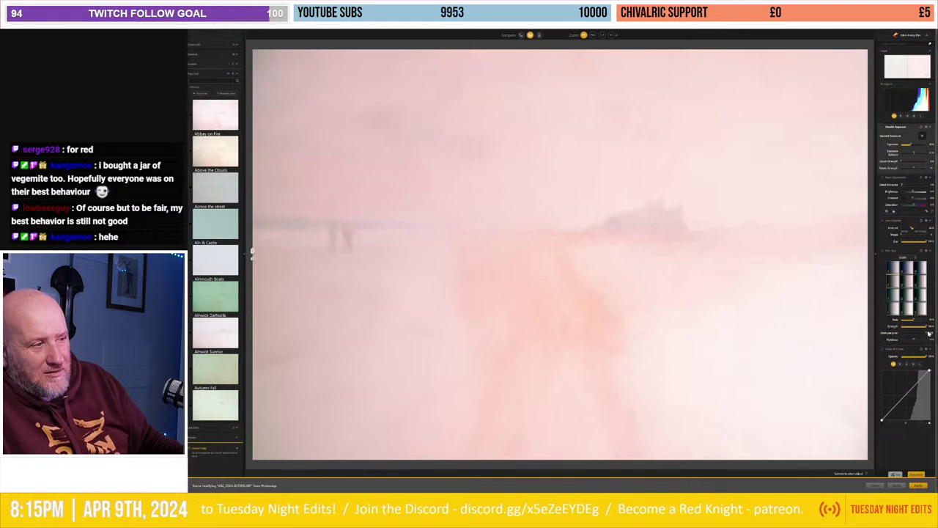
Step: Drag the upper Levels & Curves tone-curve points to steepen the curve for more contrast
left_click_drag(902, 403, 900, 410)
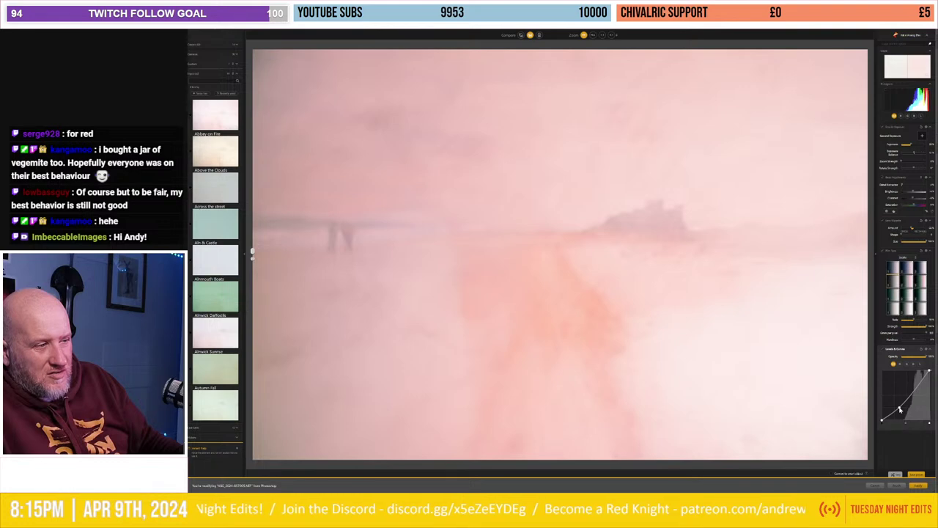
left_click_drag(915, 392, 914, 391)
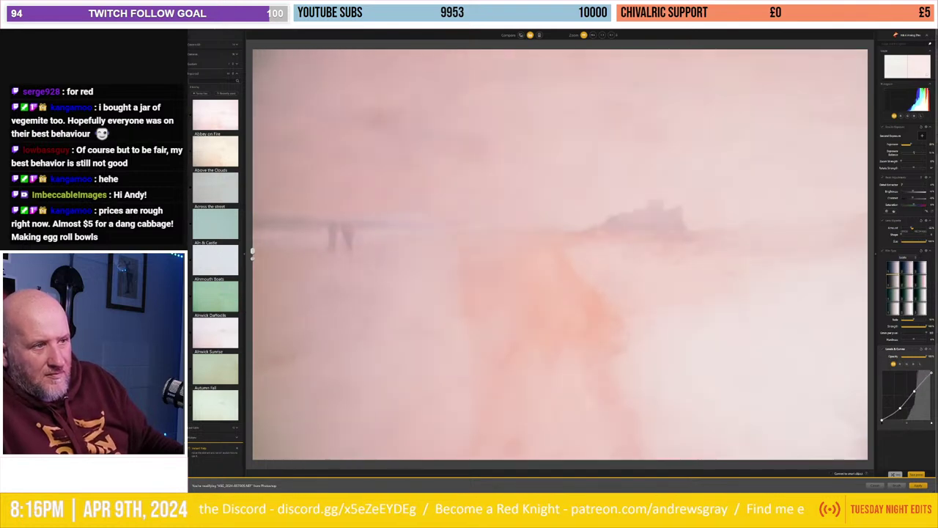
left_click_drag(932, 373, 928, 370)
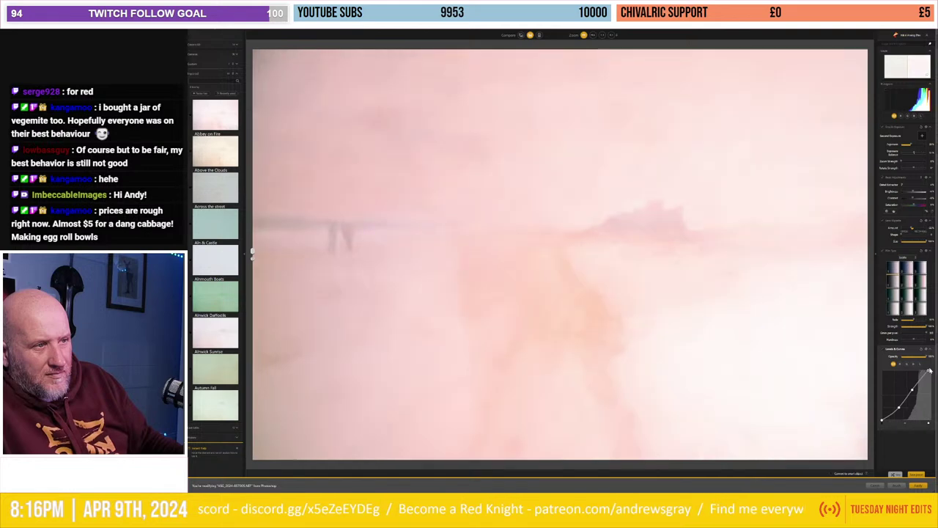
left_click_drag(929, 370, 932, 371)
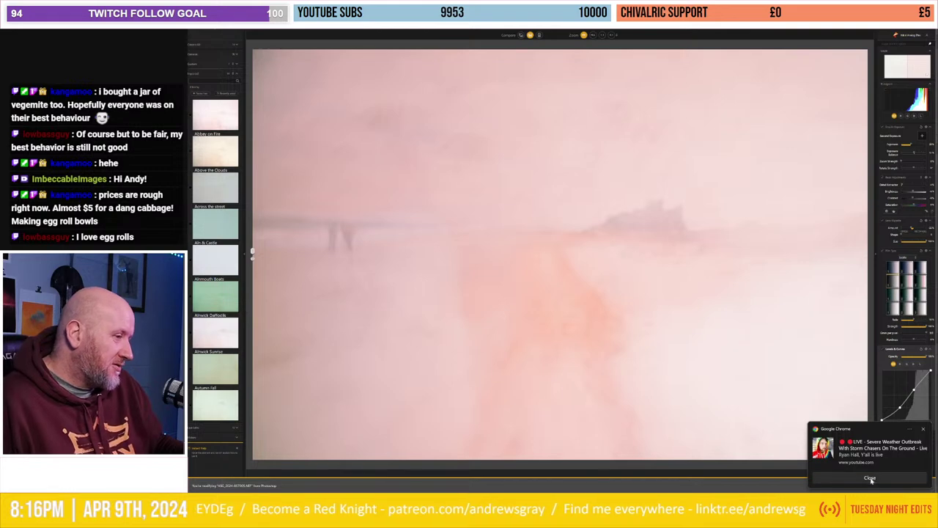
Step: Close the Chrome notification popup in the bottom-right corner
left_click(869, 475)
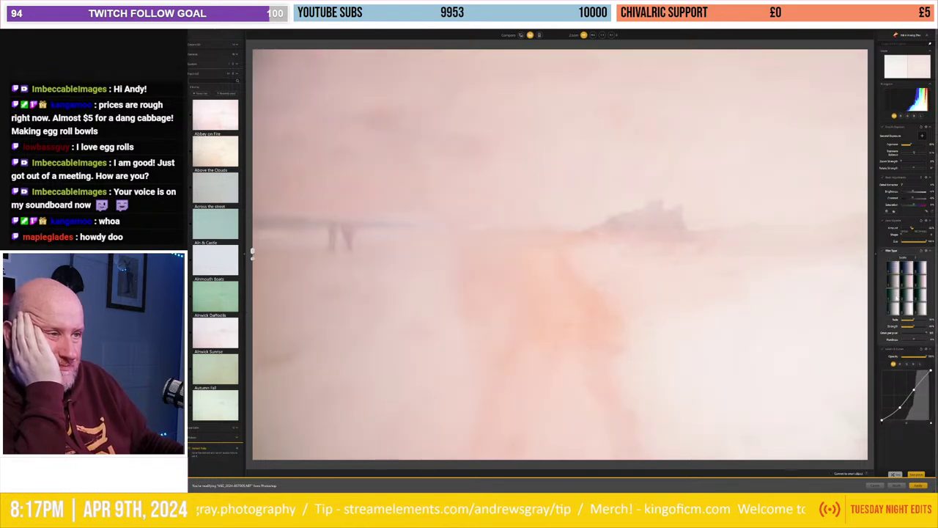
Step: Try three film types, ending on the top-row one that makes the photo pinker
left_click(892, 285)
left_click(892, 297)
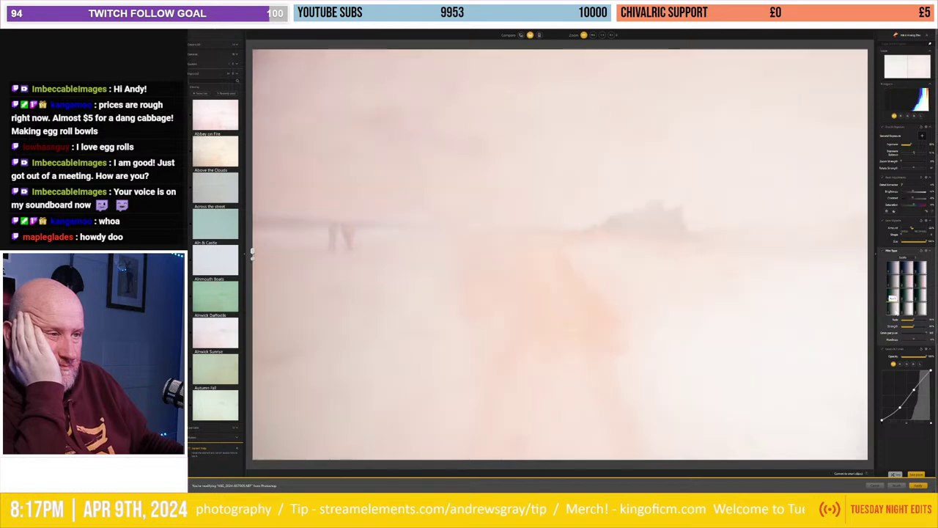
left_click(892, 272)
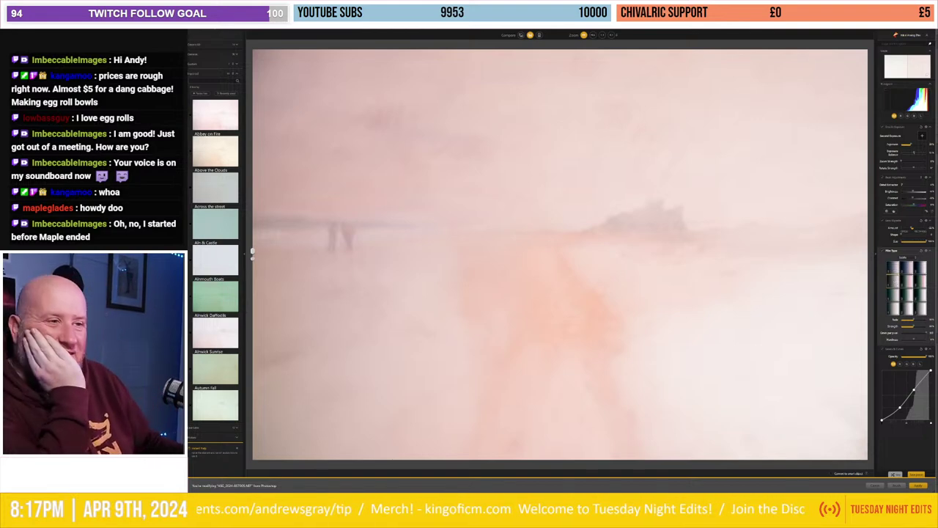
mouse_move(251, 254)
left_mouse_down()
mouse_move(864, 255)
mouse_move(252, 254)
mouse_move(414, 256)
left_mouse_up()
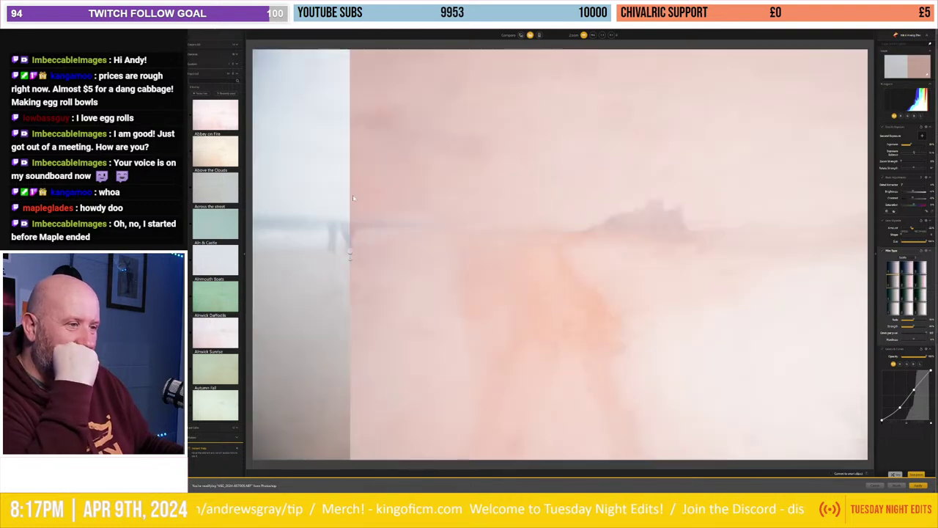
mouse_move(474, 208)
left_mouse_down()
mouse_move(251, 241)
mouse_move(405, 232)
left_mouse_up()
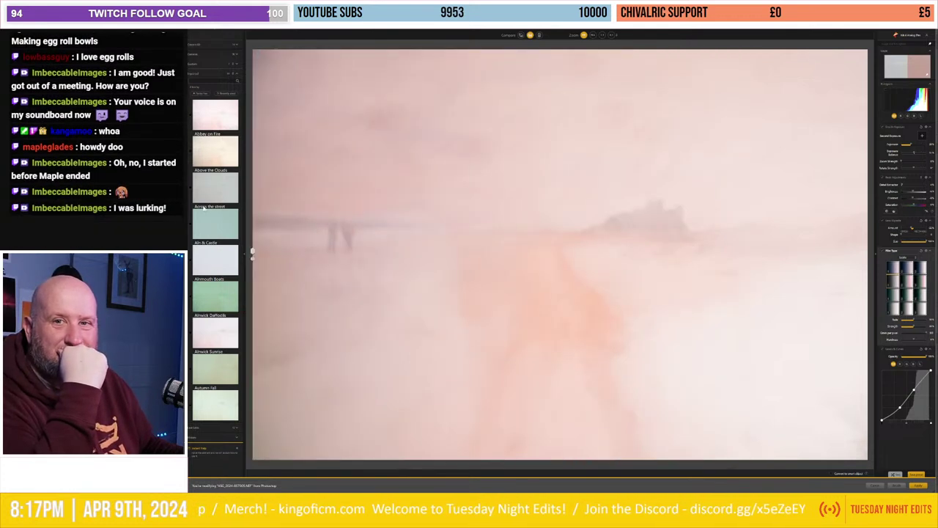
mouse_move(405, 232)
left_mouse_down()
mouse_move(203, 208)
mouse_move(436, 235)
mouse_move(220, 234)
mouse_move(249, 242)
mouse_move(867, 253)
mouse_move(251, 253)
left_mouse_up()
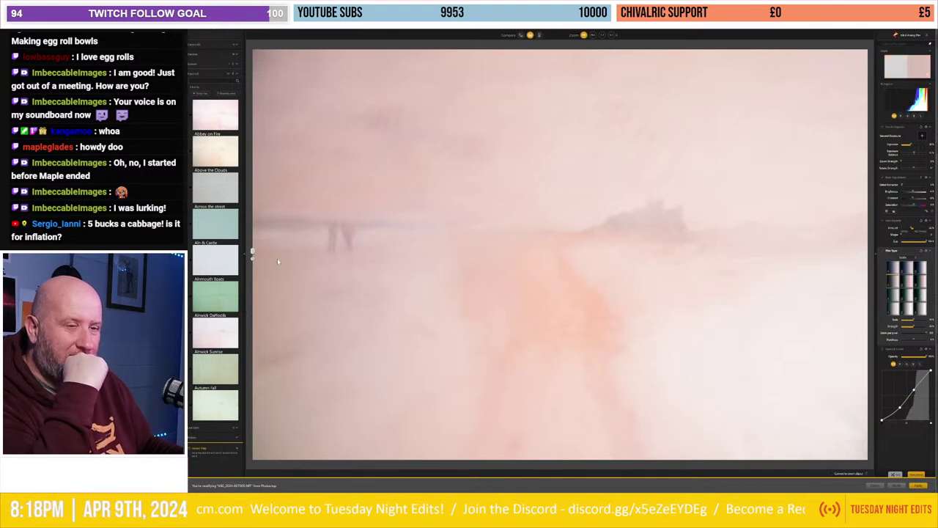
mouse_move(252, 253)
left_mouse_down()
mouse_move(857, 253)
mouse_move(252, 253)
left_mouse_up()
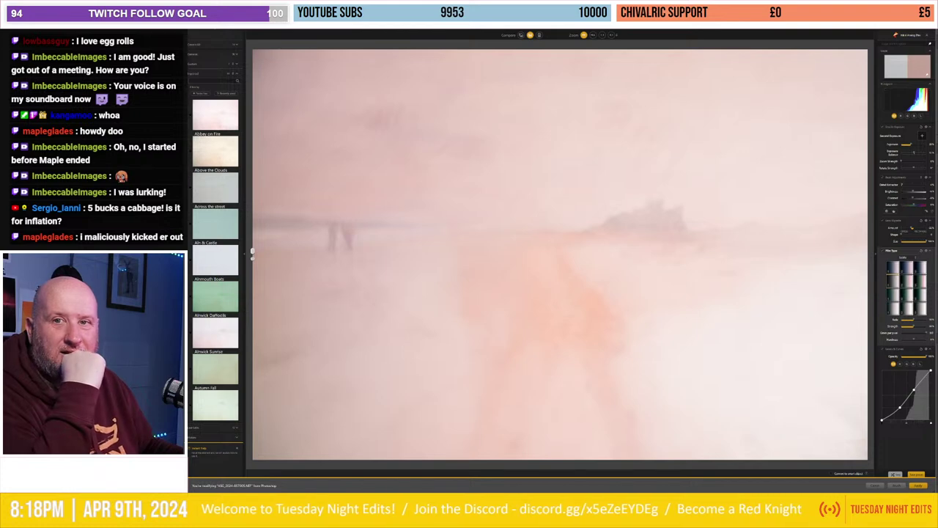
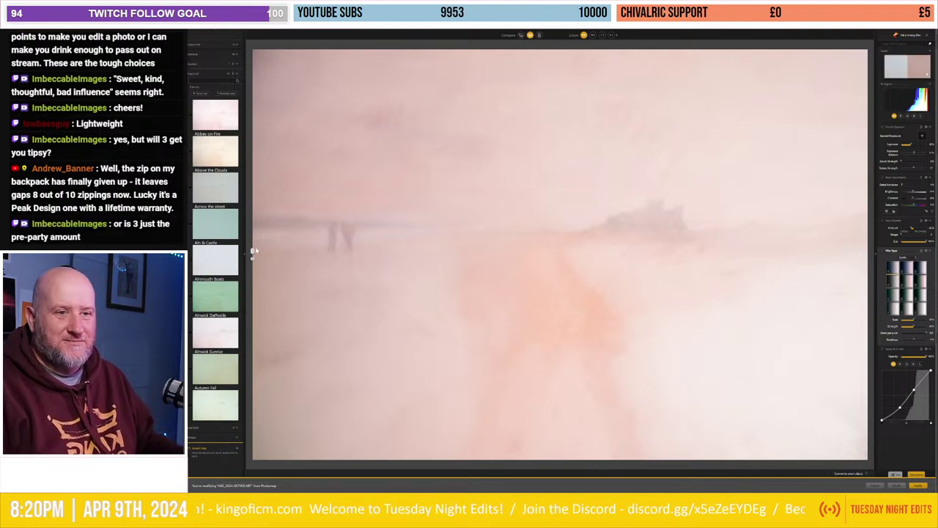
Step: Add a Lens Vignette centred low toward the lower right and apply the Analog Efex look
mouse_move(252, 252)
left_mouse_down()
mouse_move(576, 270)
mouse_move(251, 253)
mouse_move(842, 253)
mouse_move(252, 253)
left_mouse_up()
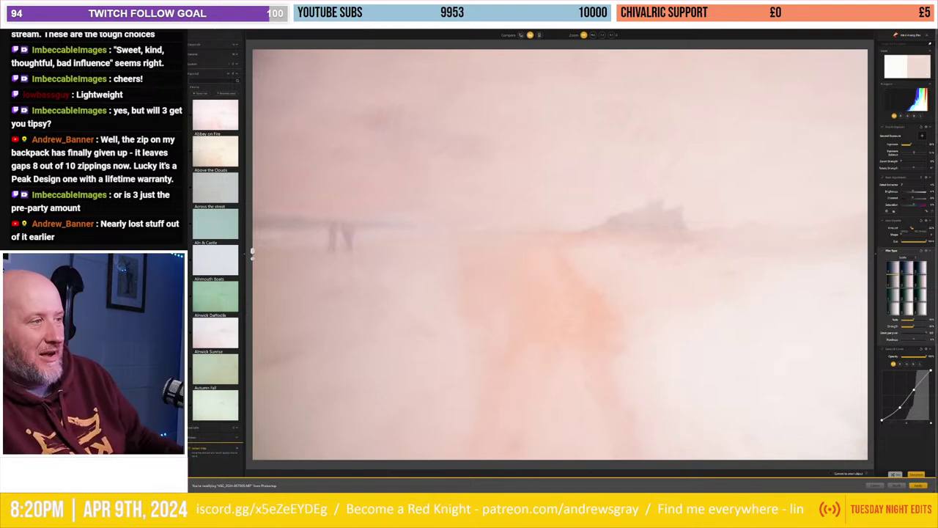
left_click(886, 241)
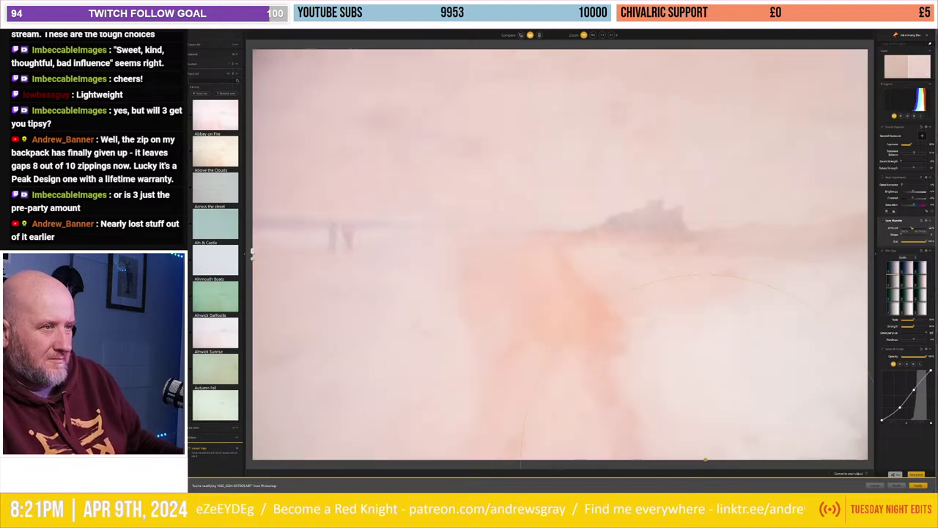
mouse_move(422, 446)
left_mouse_down()
mouse_move(705, 459)
mouse_move(679, 459)
left_mouse_up()
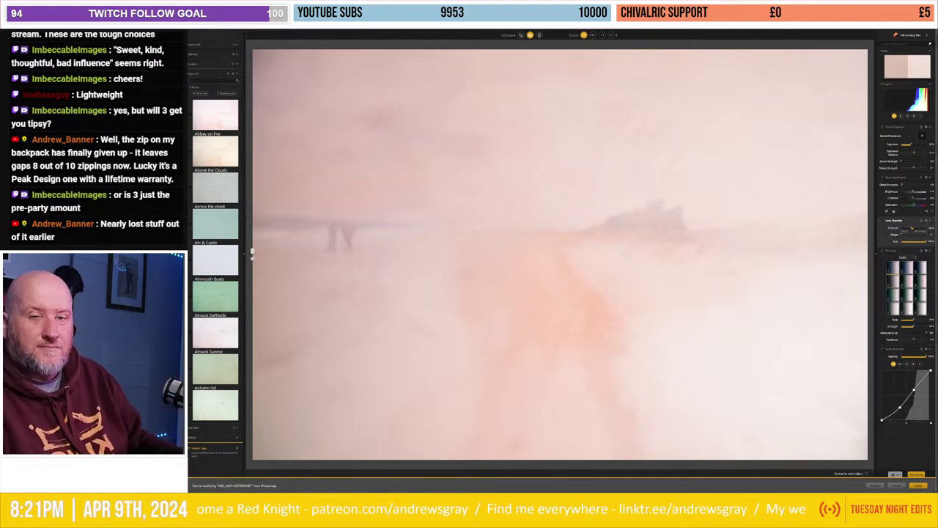
left_click(688, 459)
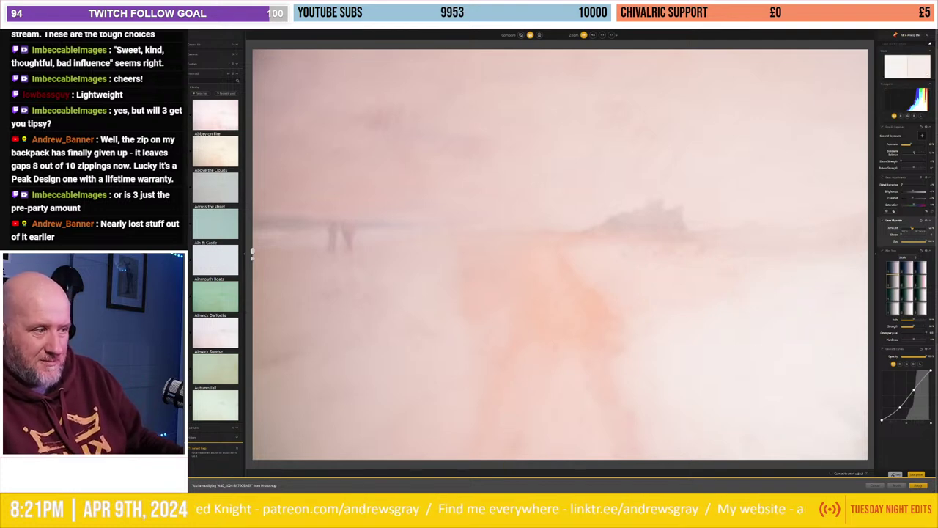
left_click(918, 486)
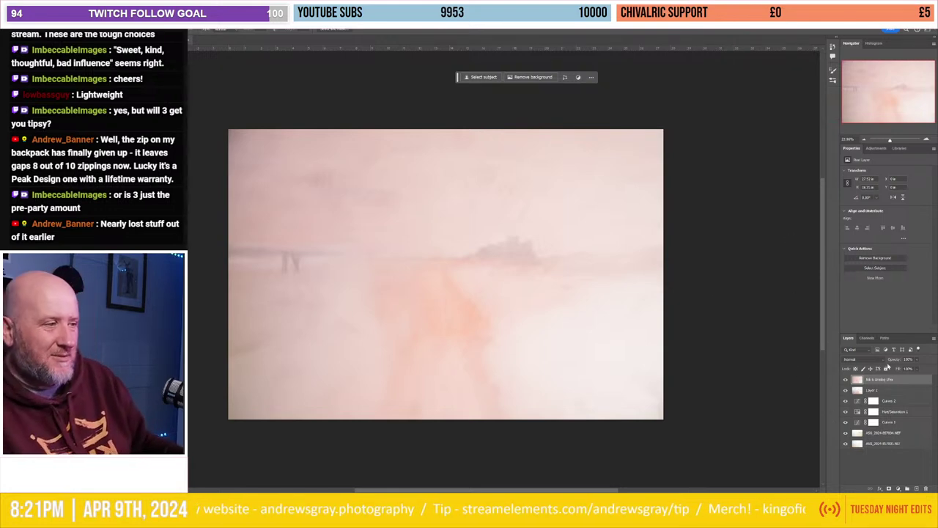
Step: Toggle the Nik Analog Efex Pro layer's visibility to compare, leaving it visible on top
left_click(846, 380)
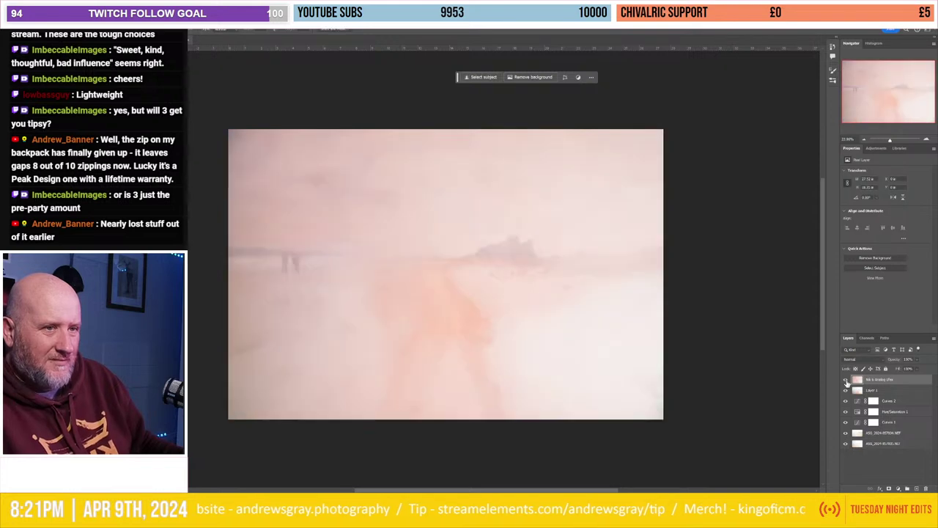
left_click(846, 379)
left_click(845, 379)
left_click(846, 380)
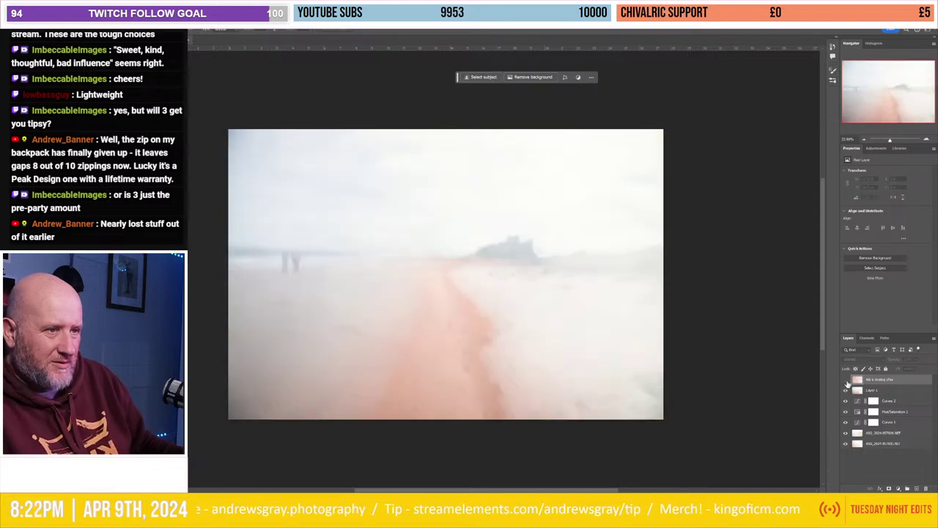
left_click(846, 379)
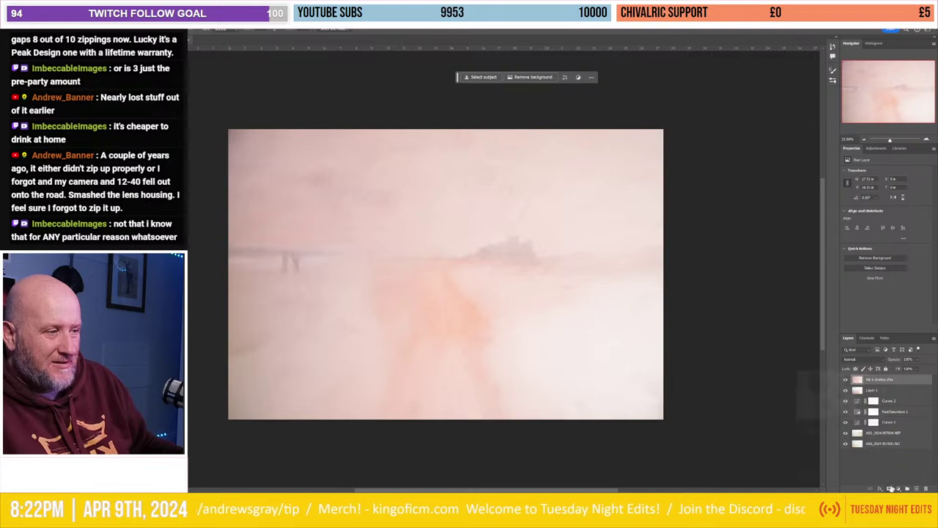
Step: Add a layer mask to the Analog Efex layer and size a brush for painting black along the footpath
left_click(890, 488)
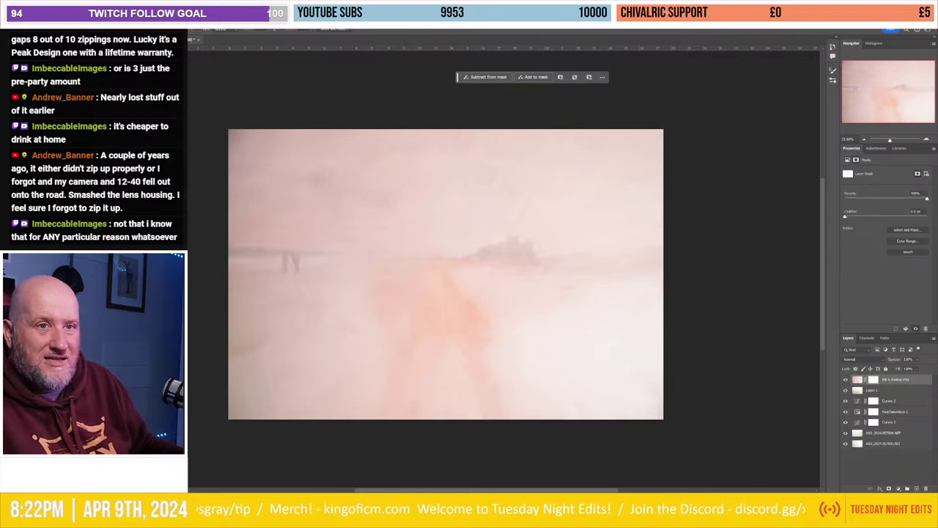
key("b")
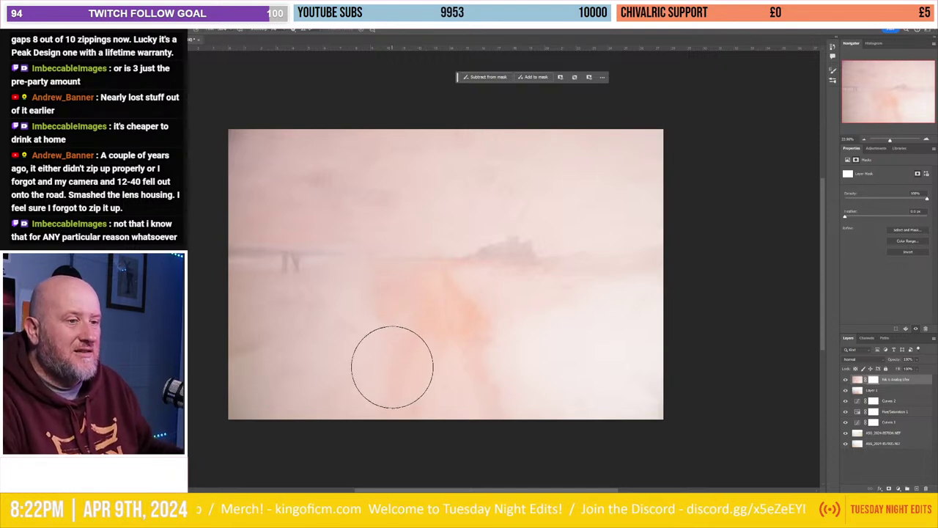
key("bracketright")
key("bracketright")
key("bracketright")
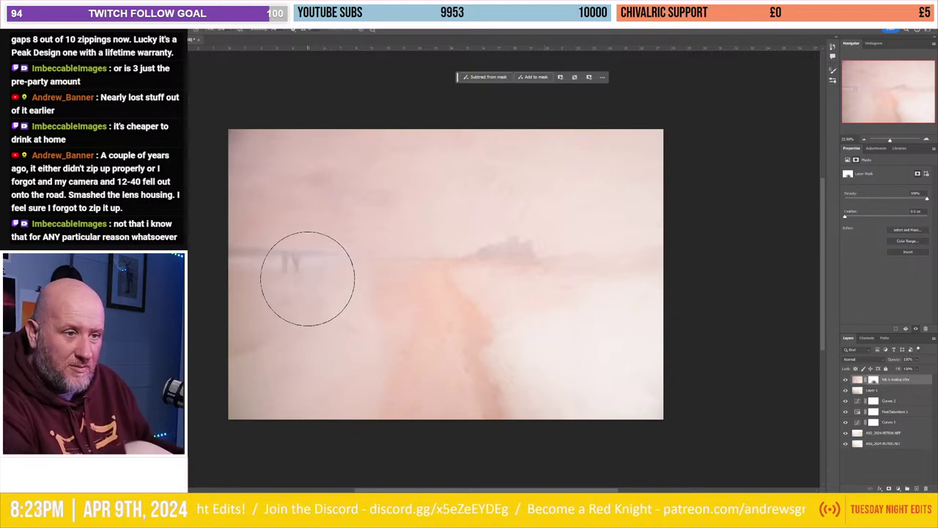
key("bracketleft")
key("bracketleft")
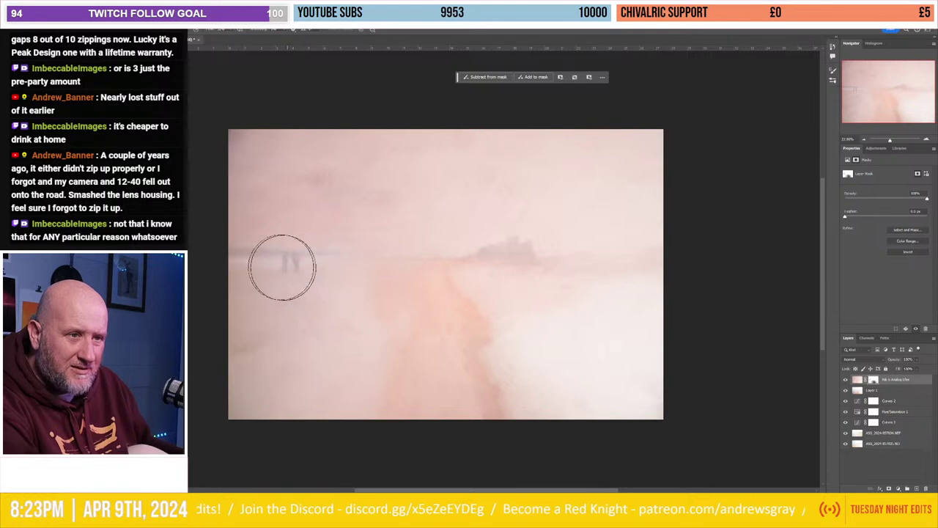
key("bracketleft")
key("bracketleft")
key("bracketleft")
key("bracketleft")
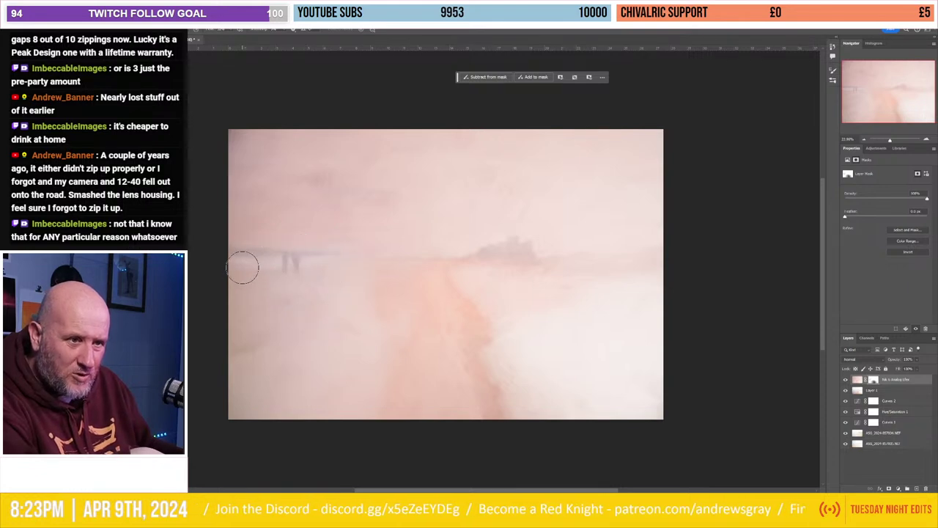
Step: Zoom in on the two left-hand figures, mask them with a smaller brush, then zoom back out
scroll(279, 256, "up", 2)
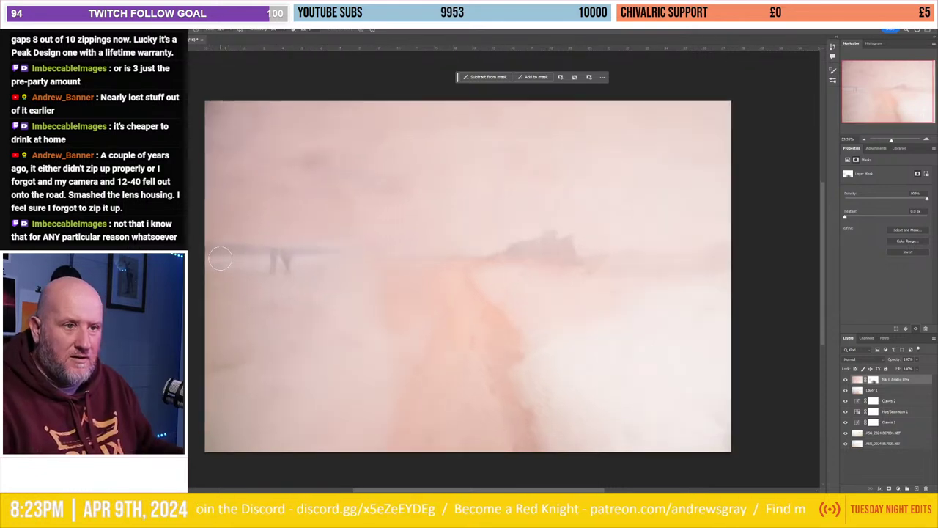
scroll(278, 257, "up", 2)
scroll(278, 257, "up", 1)
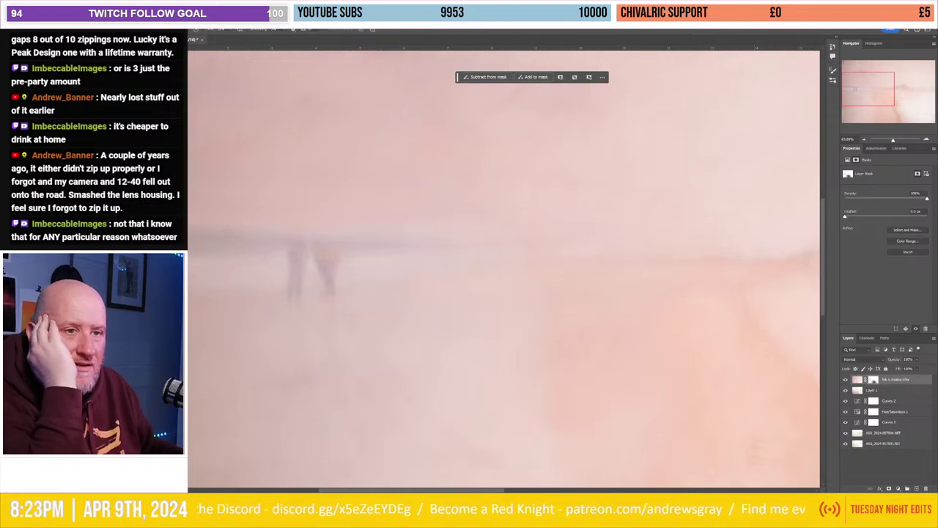
scroll(256, 275, "up", 1)
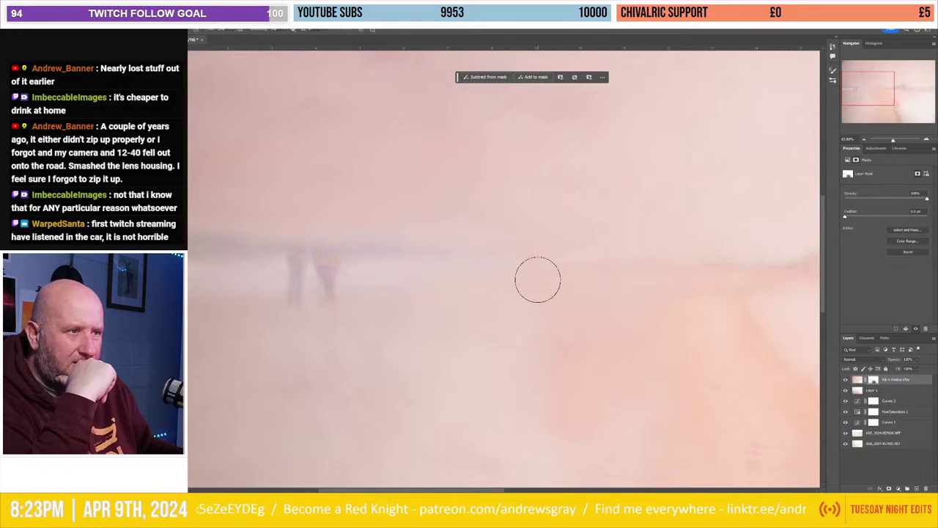
key("bracketleft")
key("bracketleft")
key("bracketleft")
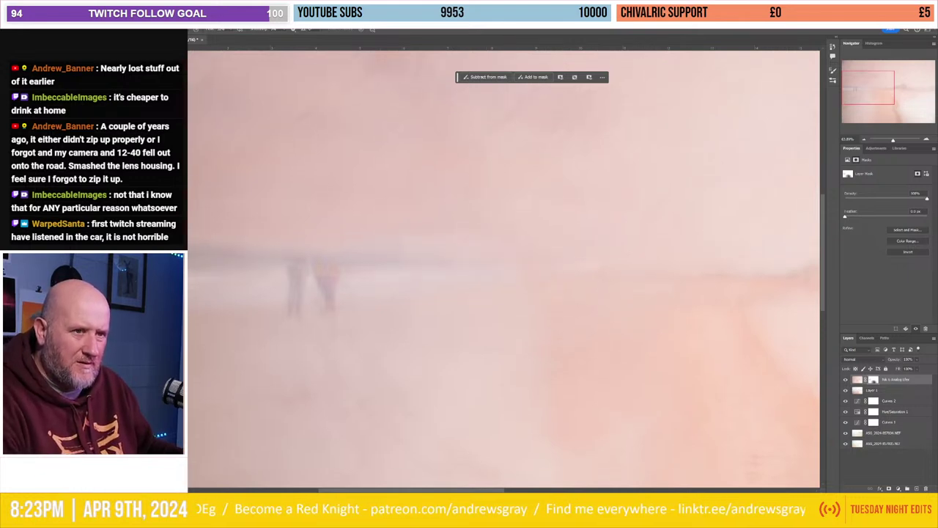
scroll(366, 253, "down", 2)
scroll(381, 255, "down", 3)
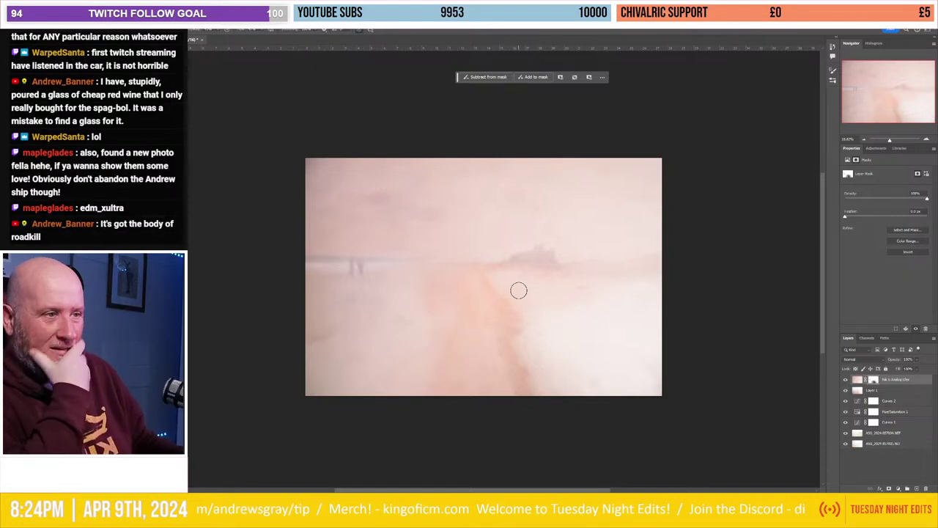
Step: Toggle the Analog Efex layer off and on repeatedly to compare, ending with it visible
left_click(846, 380)
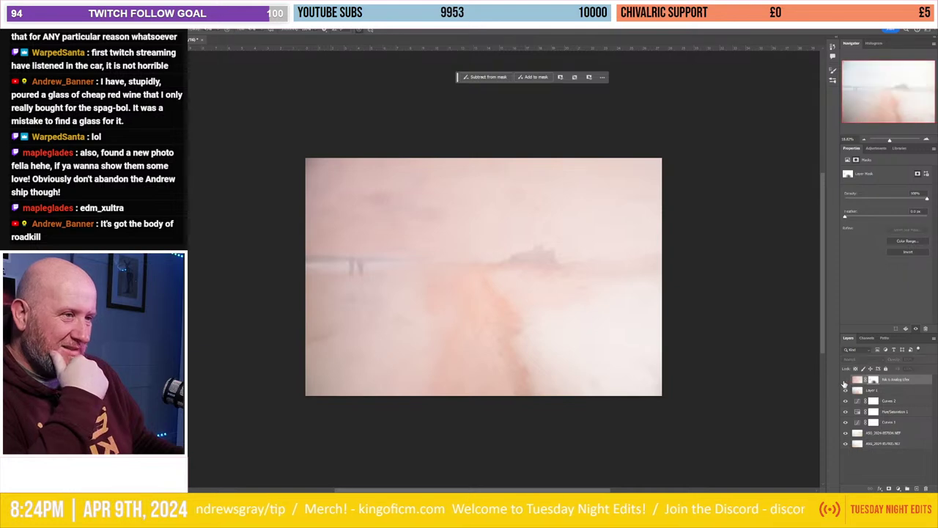
left_click(846, 380)
left_click(845, 381)
left_click(845, 381)
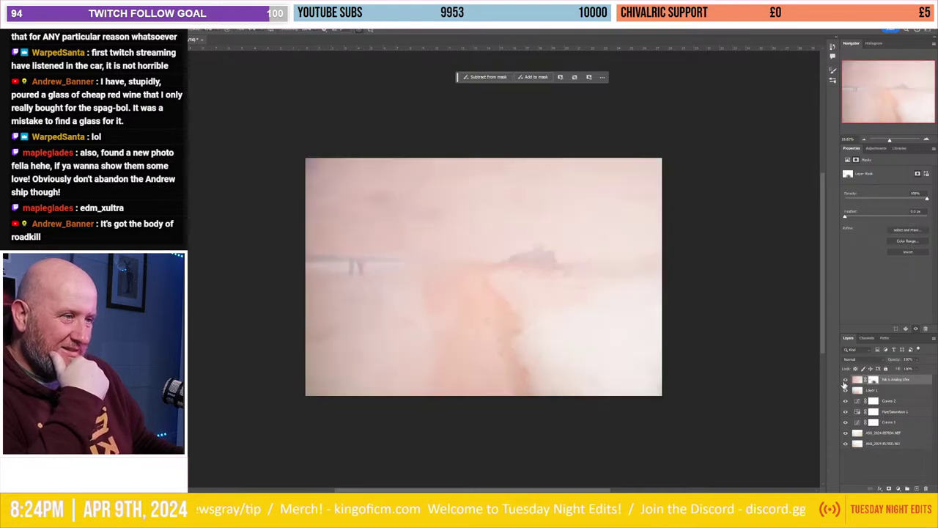
left_click(845, 381)
left_click(845, 381)
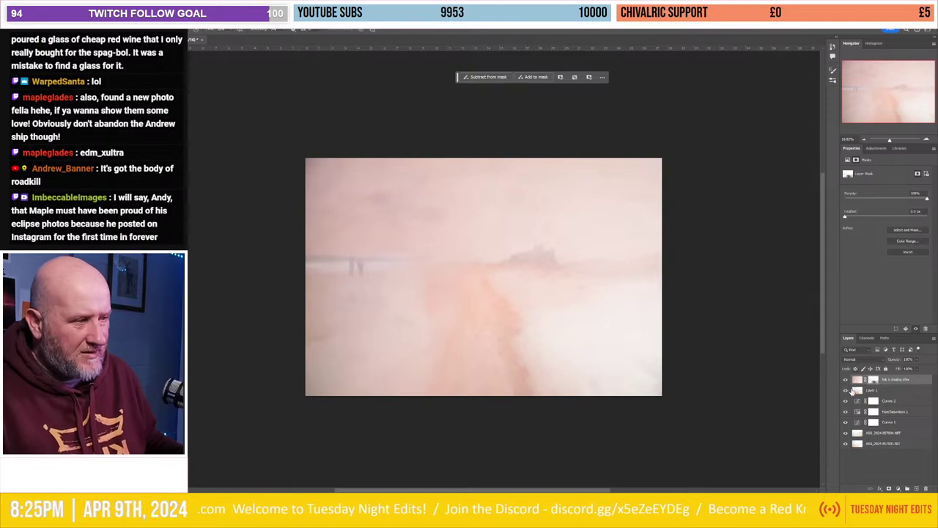
left_click(845, 381)
left_click(845, 380)
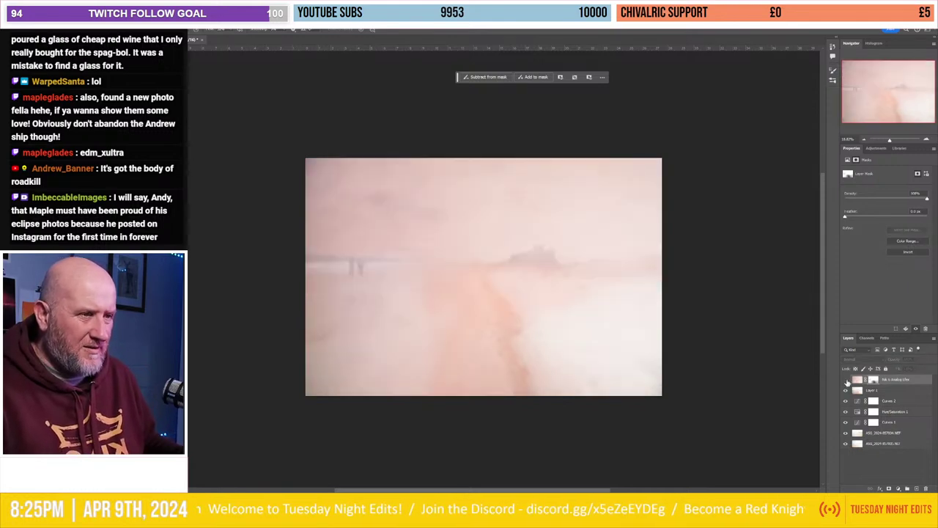
left_click(846, 381)
left_click(846, 381)
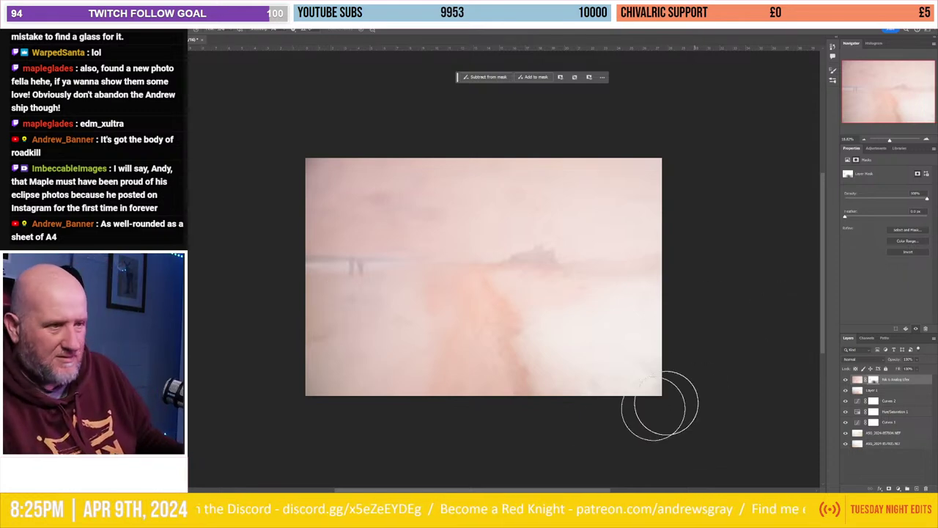
Step: Zoom in, recheck the top film layer once more, and return the edit to Lightroom
scroll(430, 379, "up", 1)
scroll(431, 379, "up", 1)
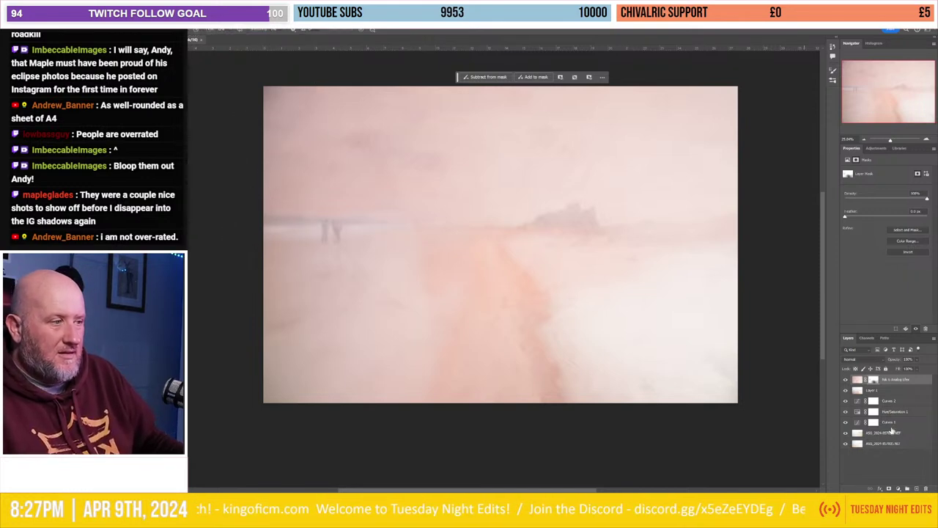
left_click(846, 380)
left_click(845, 380)
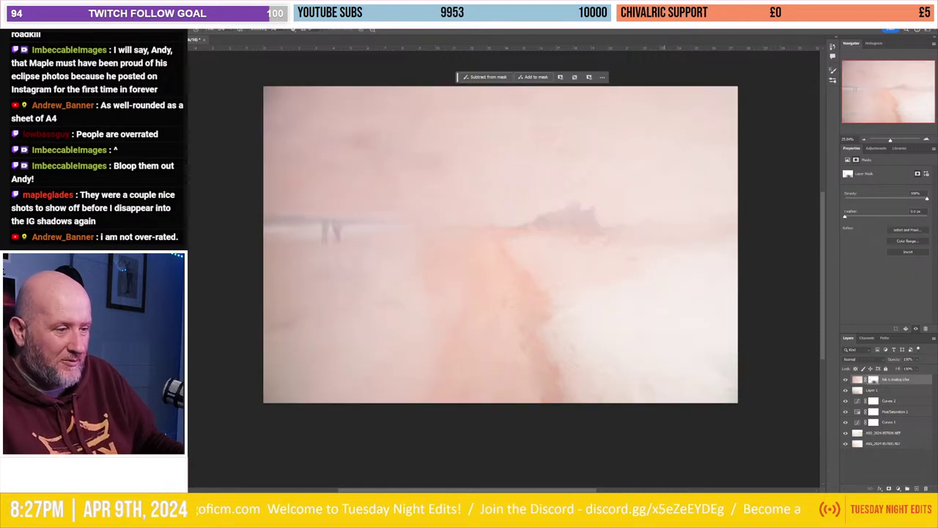
key("alt+Tab")
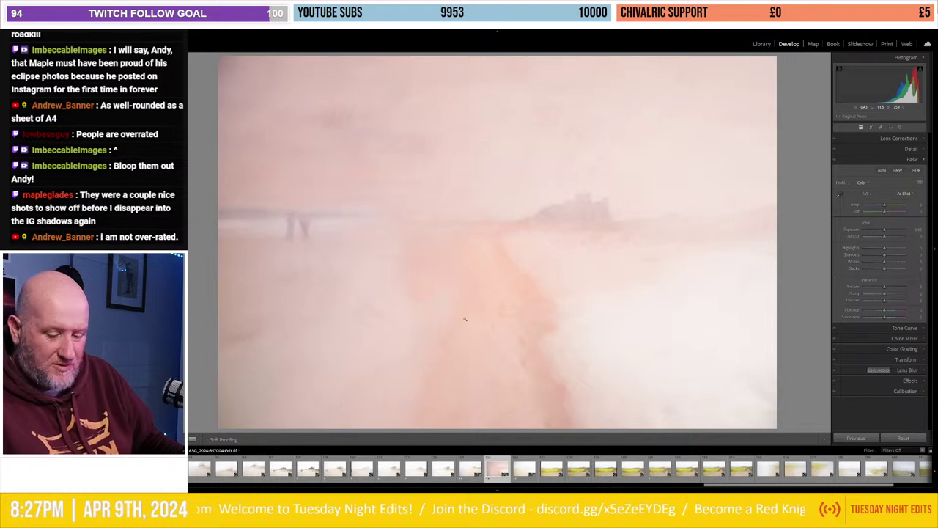
Step: Create a 3-star virtual copy, warm its Temp slider and adjust the Blacks
key("3")
right_click(442, 274)
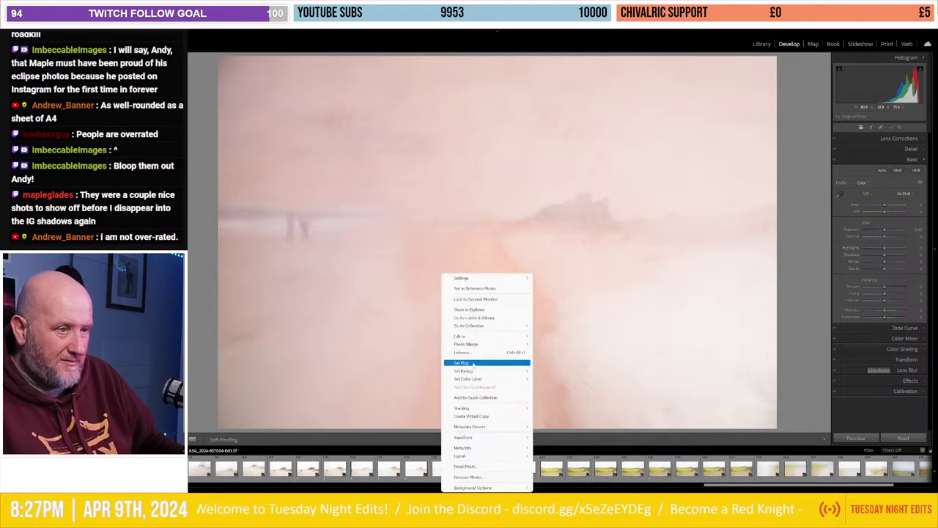
left_click(511, 415)
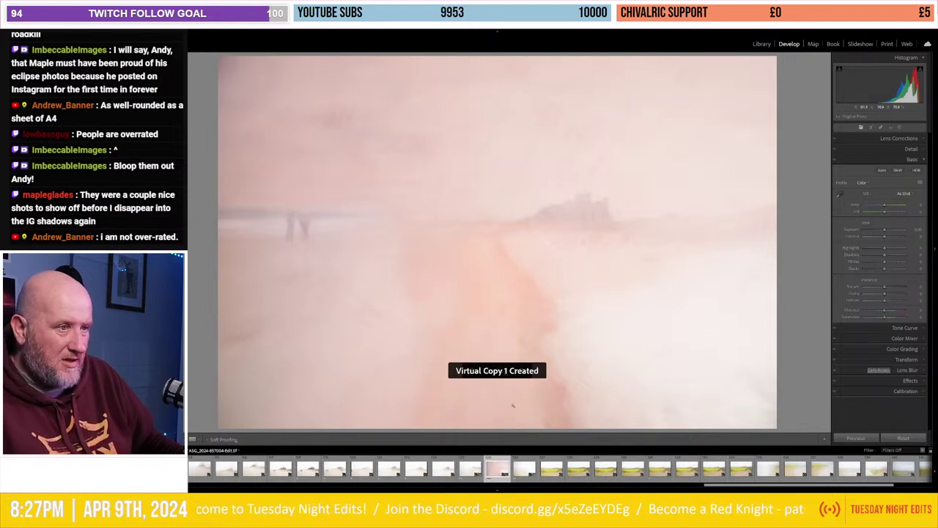
key("3")
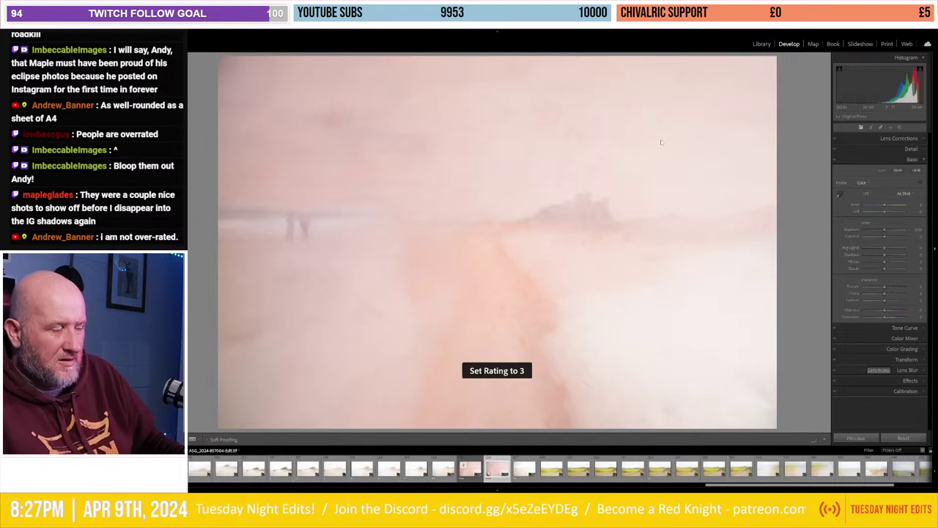
mouse_move(877, 206)
left_mouse_down()
mouse_move(886, 207)
mouse_move(876, 238)
left_mouse_up()
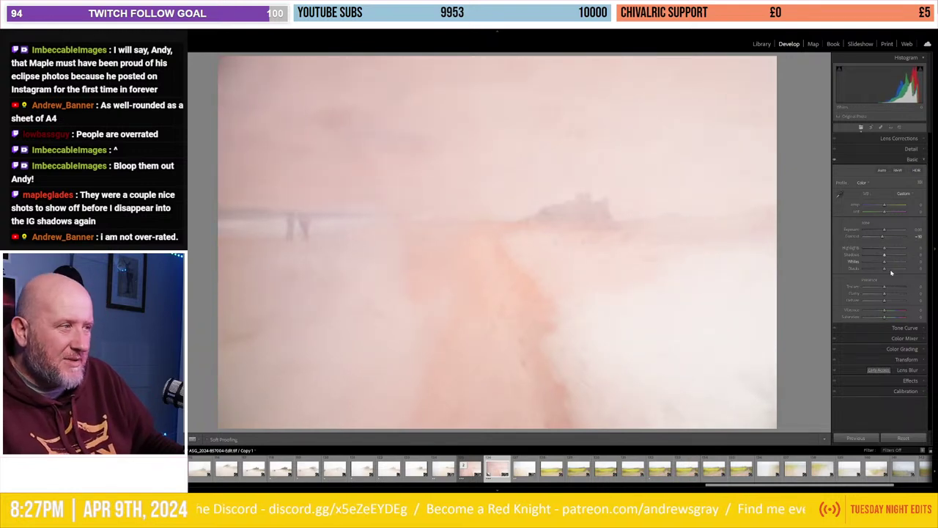
left_click_drag(873, 272, 891, 271)
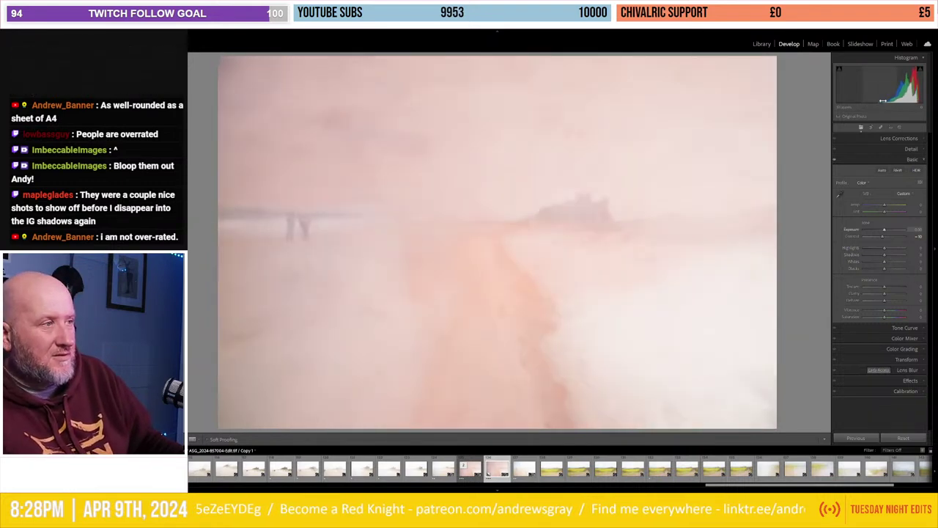
Step: Crop the first copy to a 1 x 1 square with the photo shifted left
left_click(871, 129)
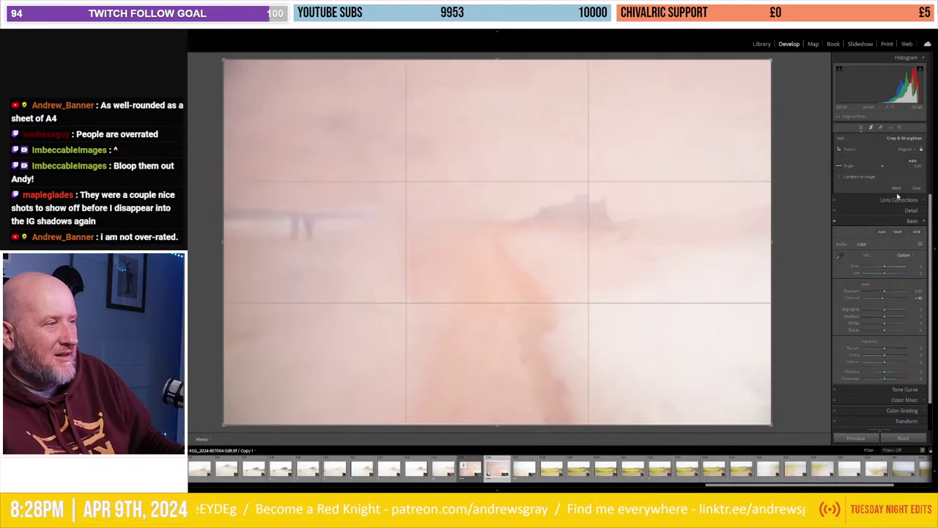
left_click(901, 149)
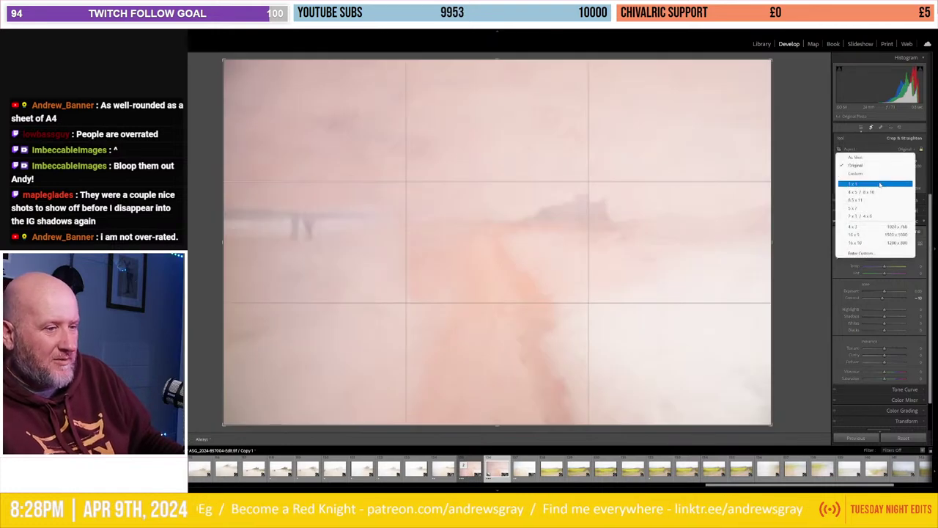
left_click(880, 184)
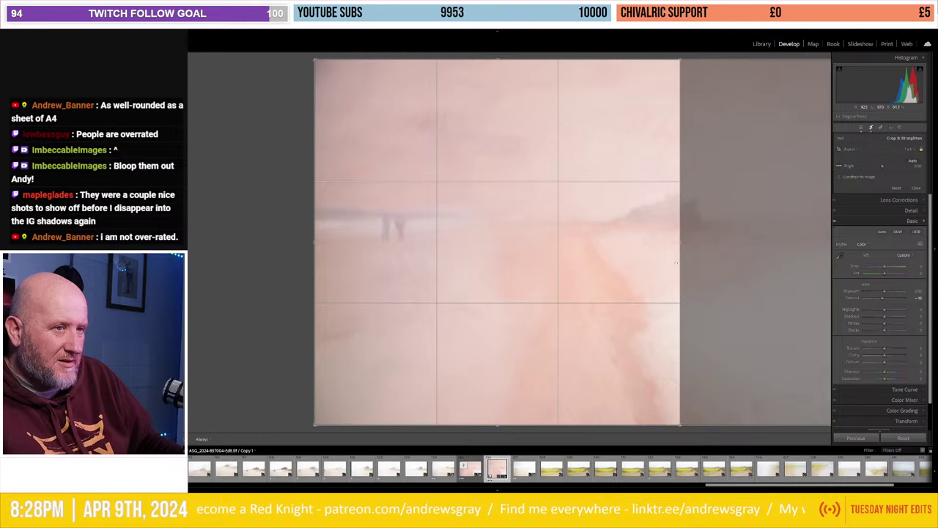
left_click_drag(675, 264, 607, 267)
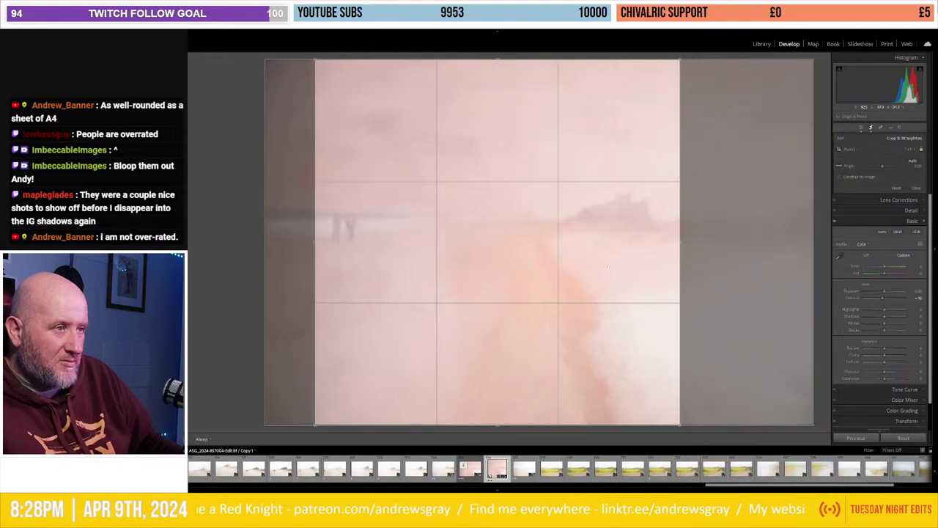
key("Return")
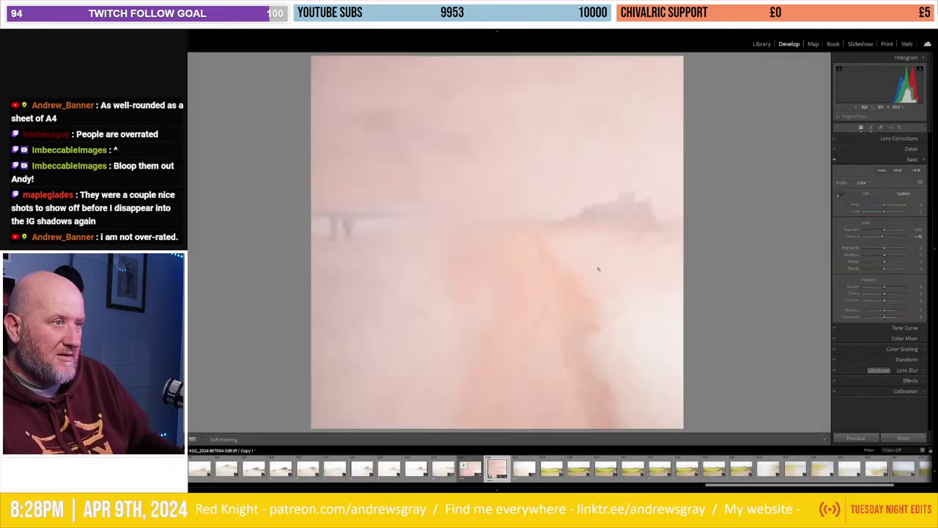
Step: Make a second virtual copy and crop it to a landscape 5 x 4 frame
right_click(572, 271)
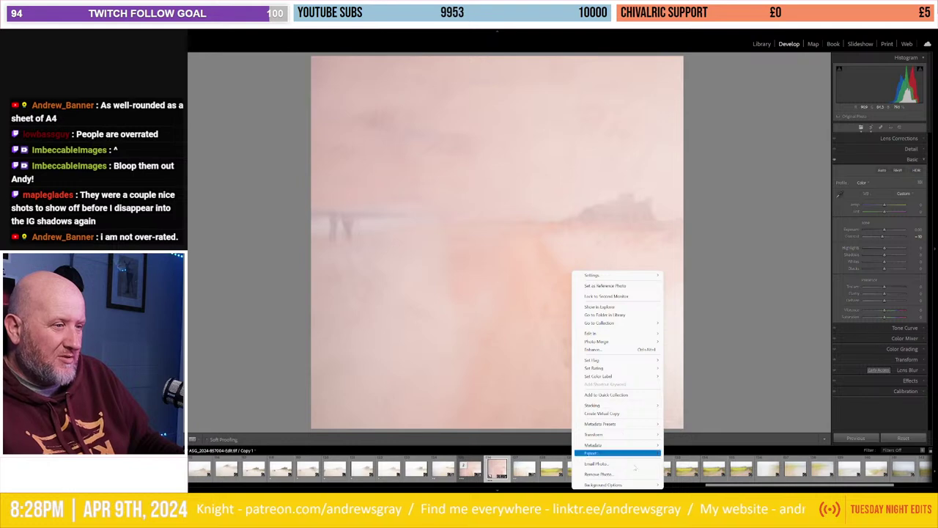
left_click(602, 413)
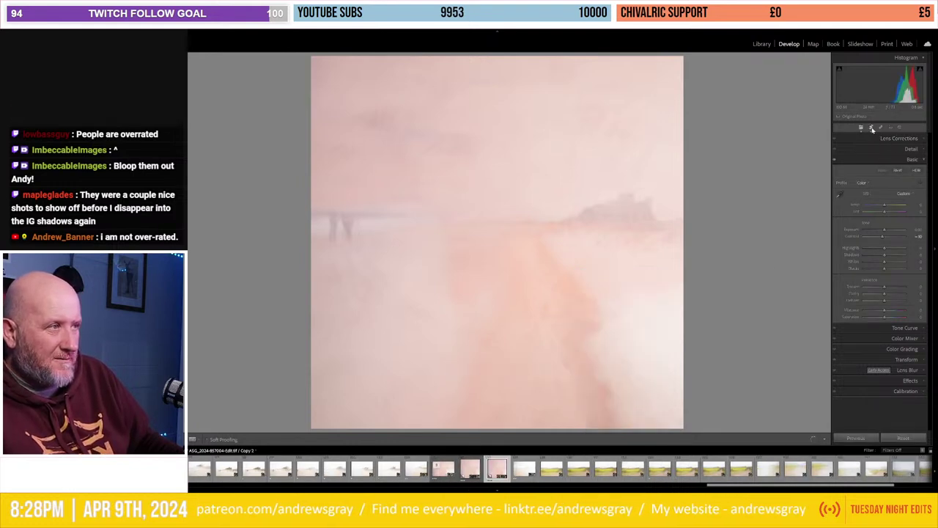
left_click(872, 128)
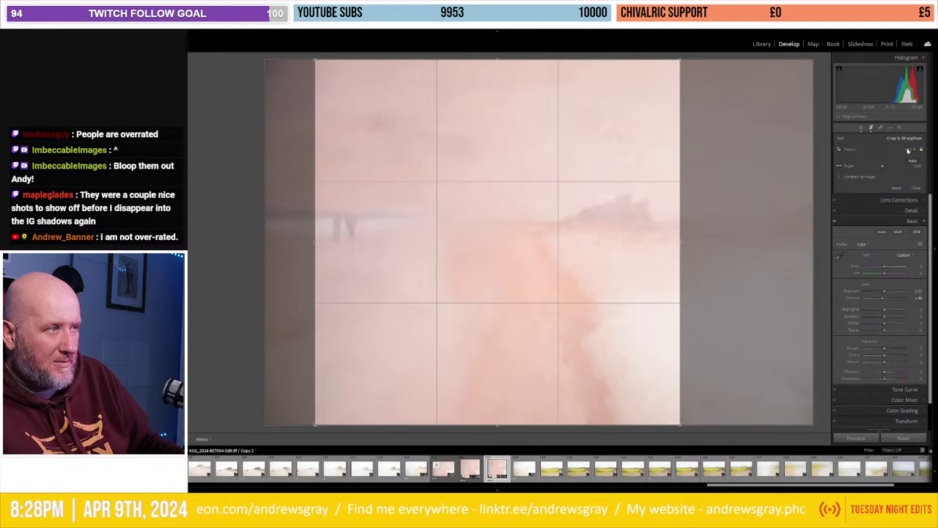
left_click(908, 150)
left_click(872, 191)
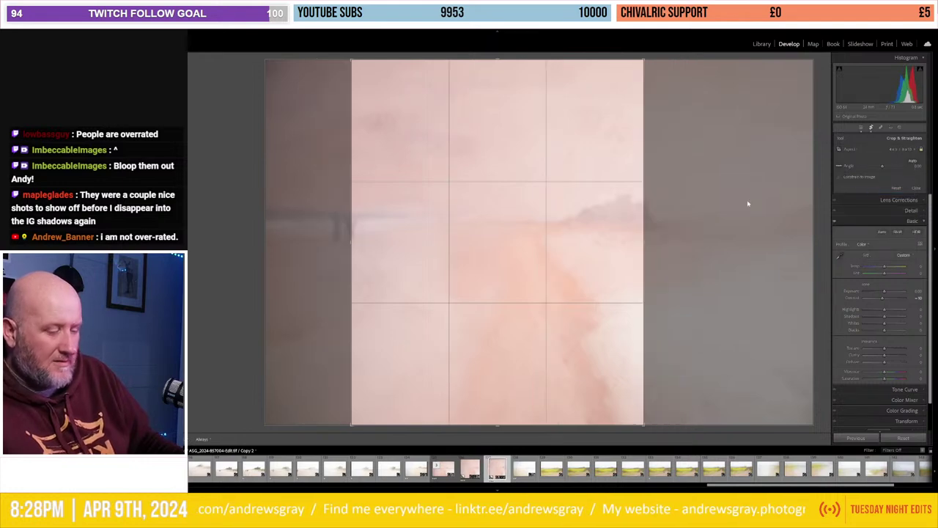
key("x")
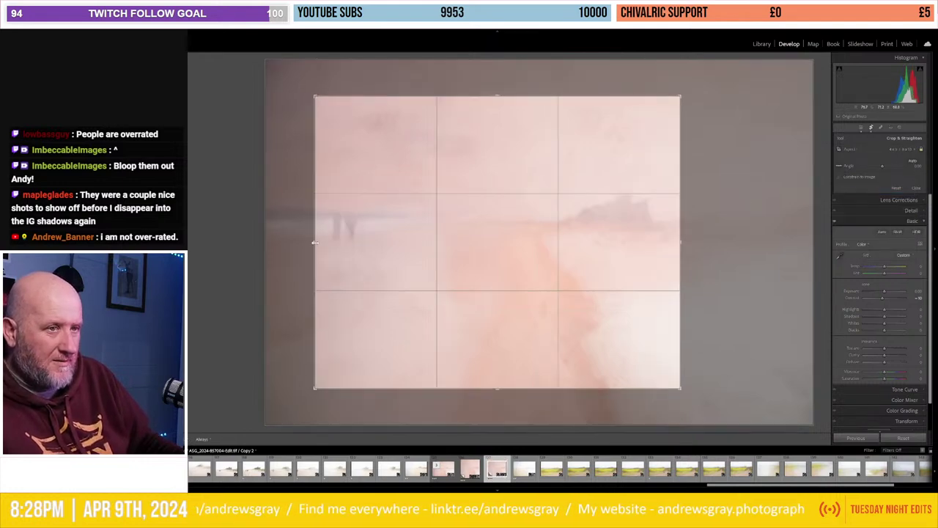
left_click_drag(282, 245, 231, 246)
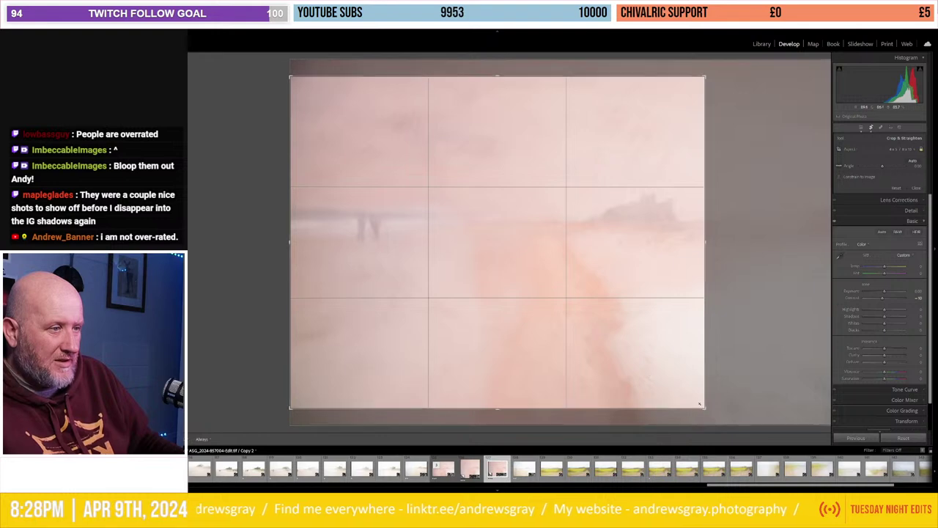
left_click_drag(714, 411, 742, 427)
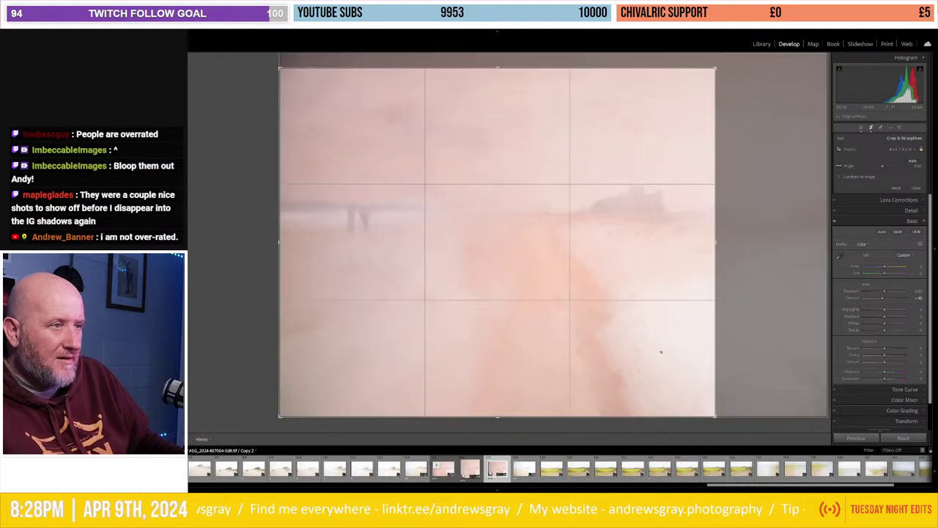
left_click_drag(605, 372, 586, 375)
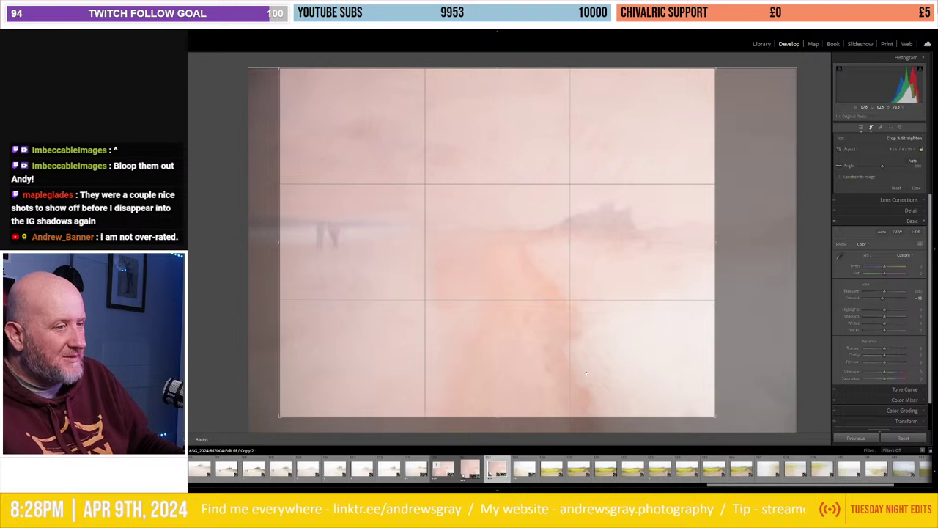
mouse_move(586, 376)
left_mouse_down()
mouse_move(498, 388)
mouse_move(568, 412)
left_mouse_up()
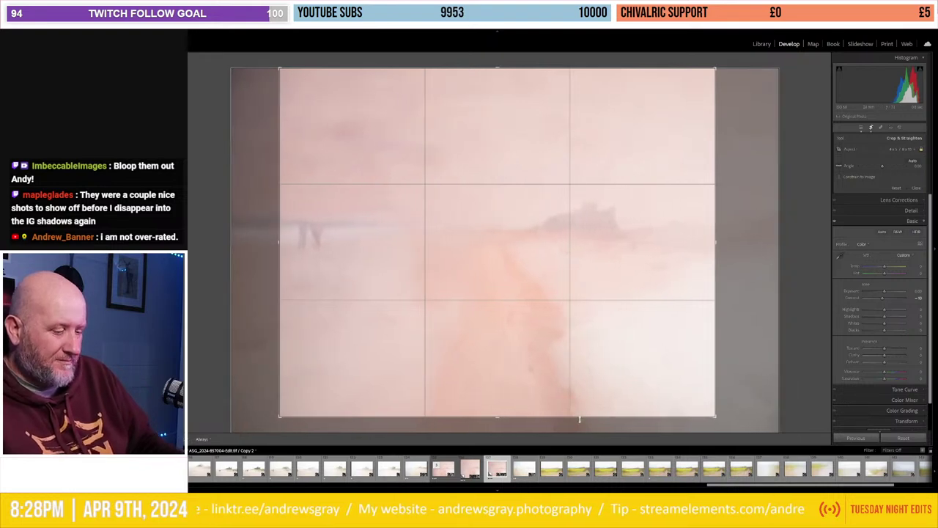
key("Return")
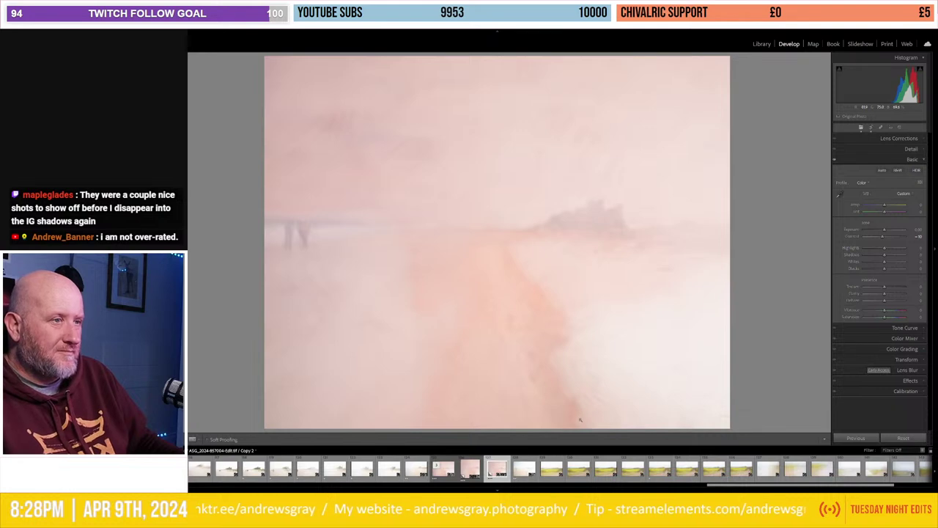
key("r")
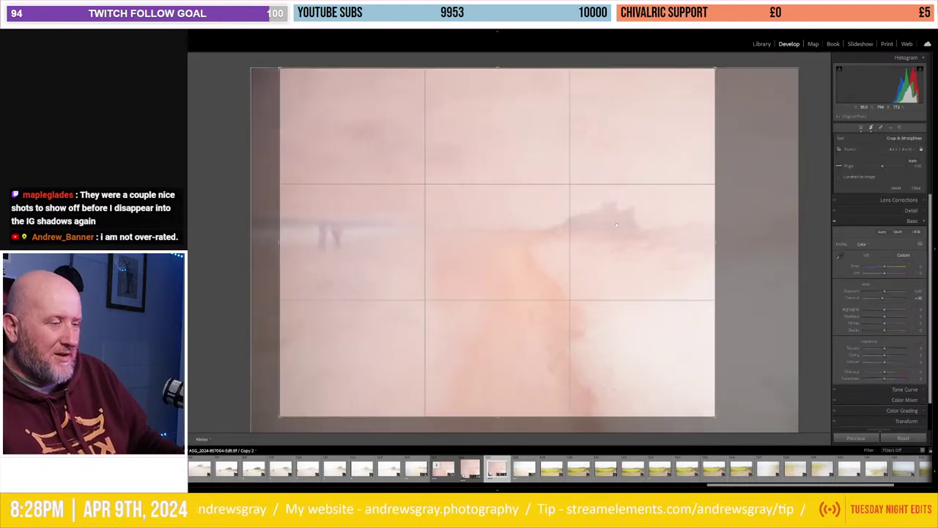
Step: Create a third virtual copy and set its crop ratio to 16 x 9
key("r")
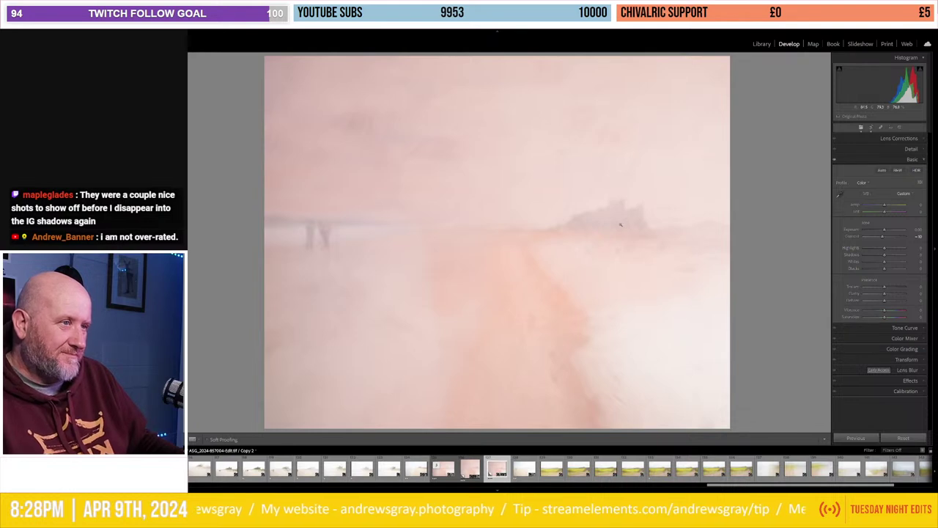
right_click(523, 246)
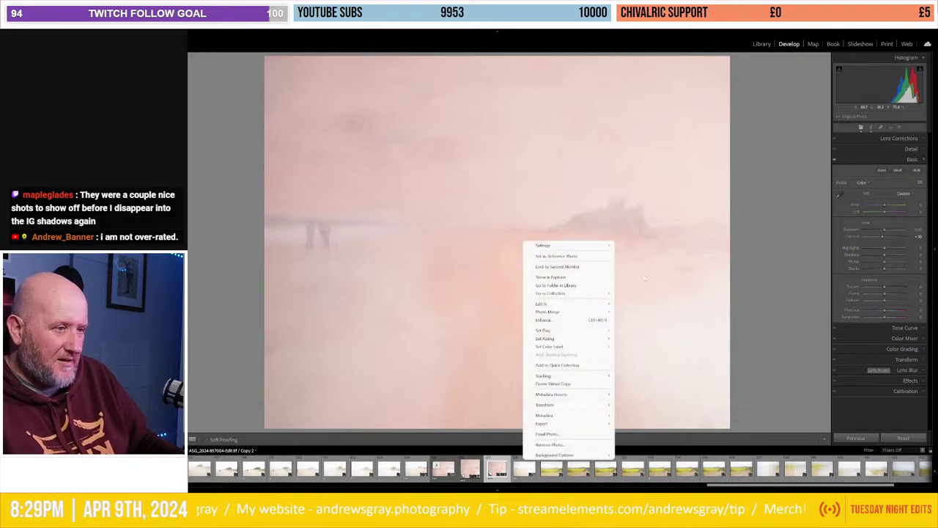
left_click(583, 383)
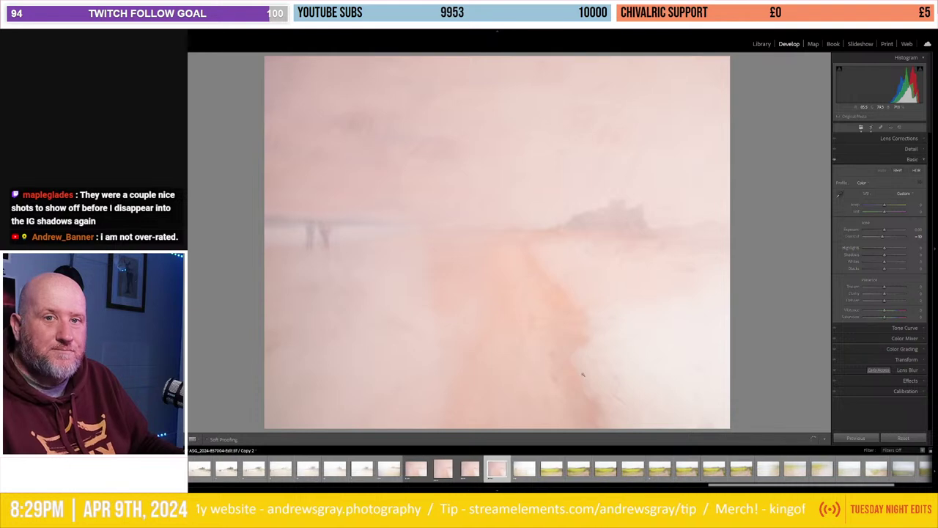
left_click(871, 128)
left_click(900, 149)
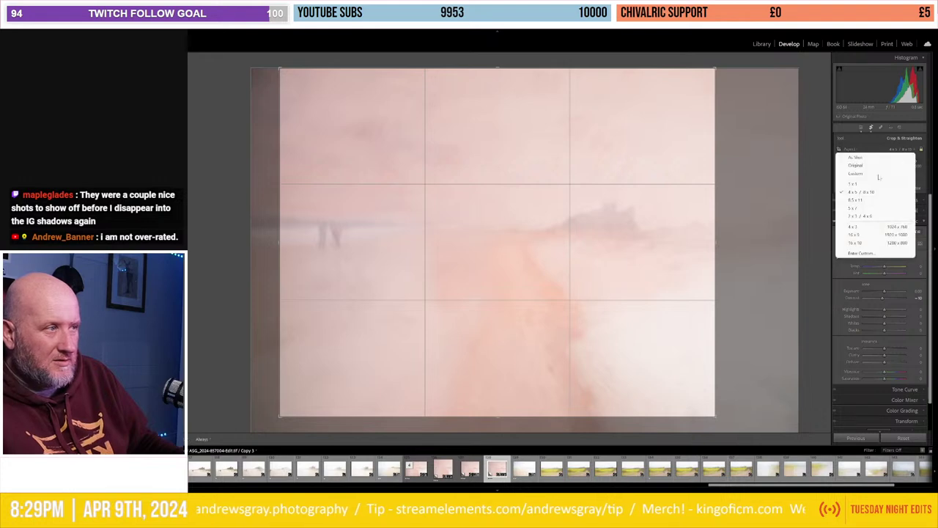
left_click(858, 234)
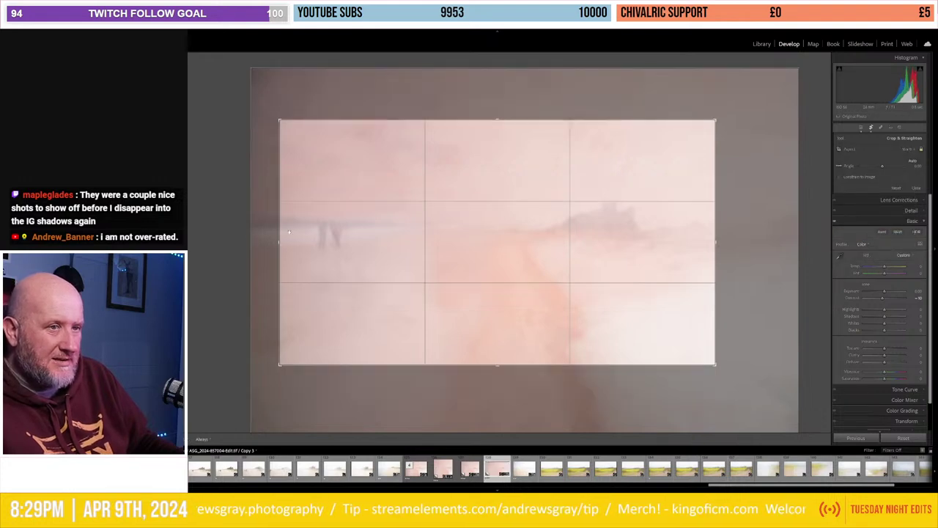
Step: Size the 16:9 crop frame, position the castle right of centre, and commit the crop
left_click_drag(270, 242, 256, 242)
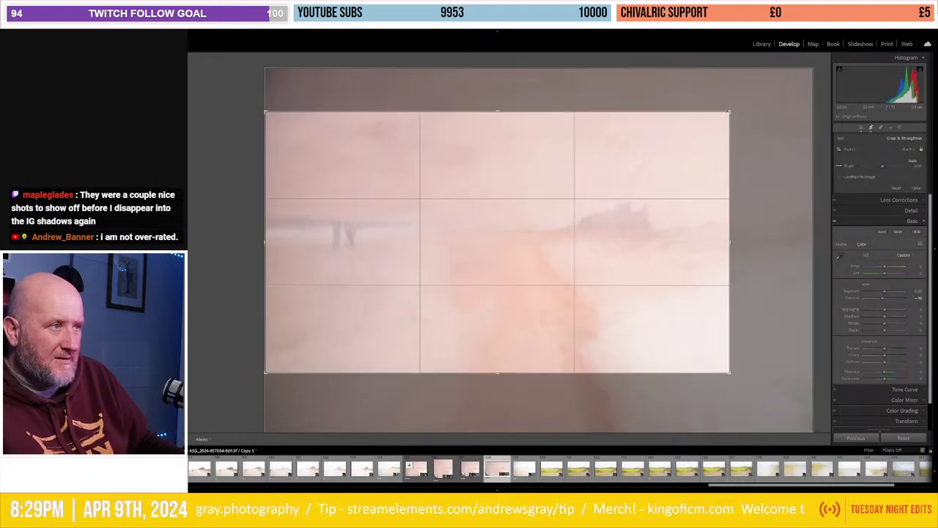
mouse_move(661, 220)
left_mouse_down()
mouse_move(661, 165)
mouse_move(675, 224)
left_mouse_up()
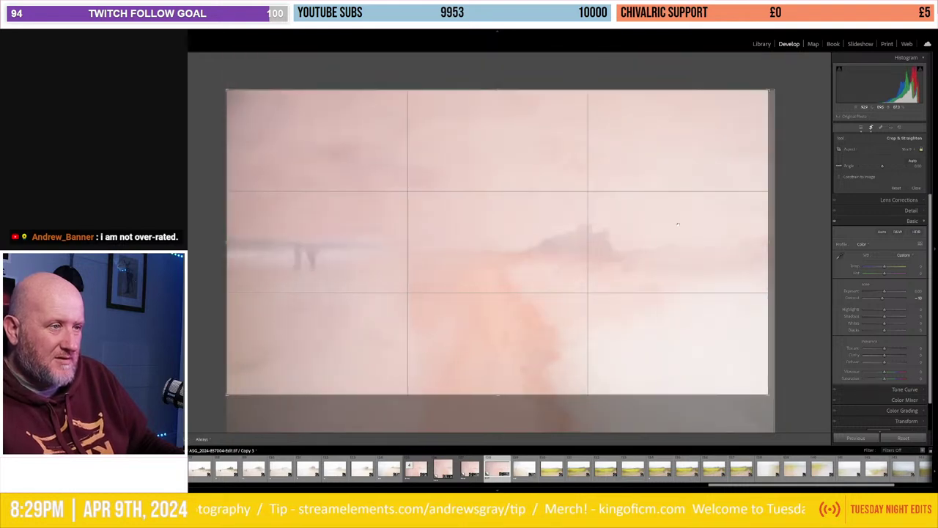
left_click_drag(767, 90, 737, 95)
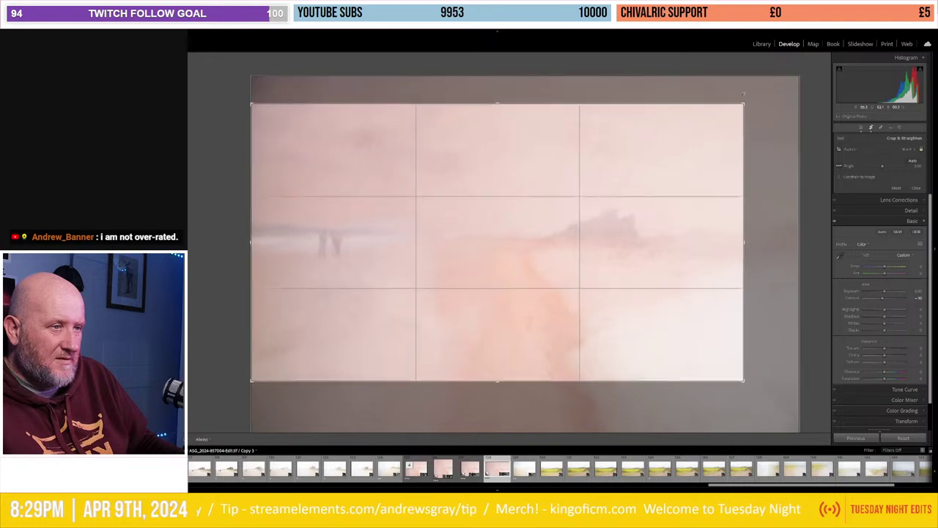
mouse_move(646, 249)
left_mouse_down()
mouse_move(647, 190)
mouse_move(639, 267)
mouse_move(637, 236)
left_mouse_up()
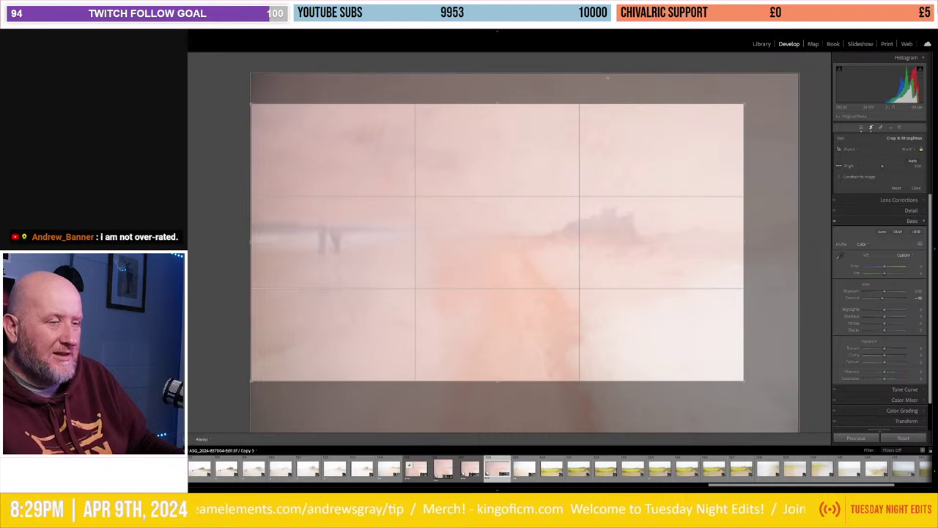
left_click_drag(744, 104, 751, 98)
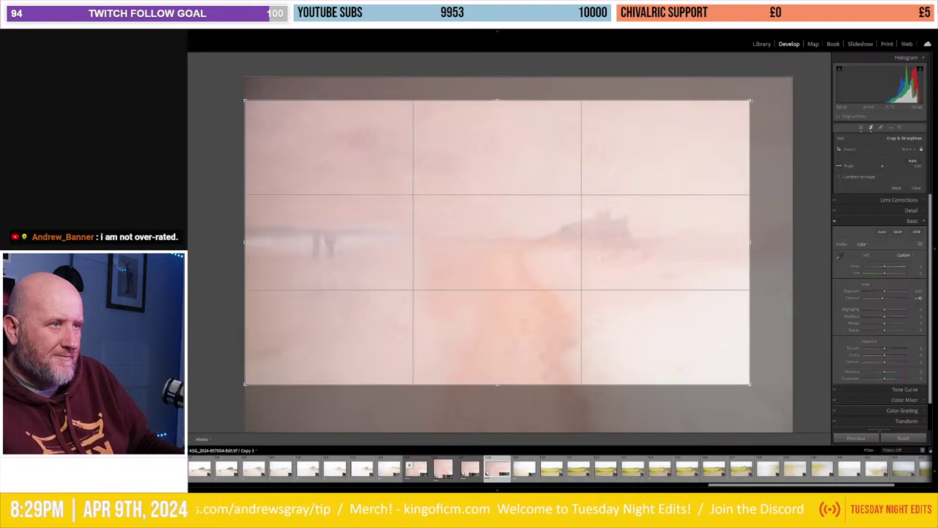
mouse_move(620, 159)
left_mouse_down()
mouse_move(639, 163)
mouse_move(648, 217)
left_mouse_up()
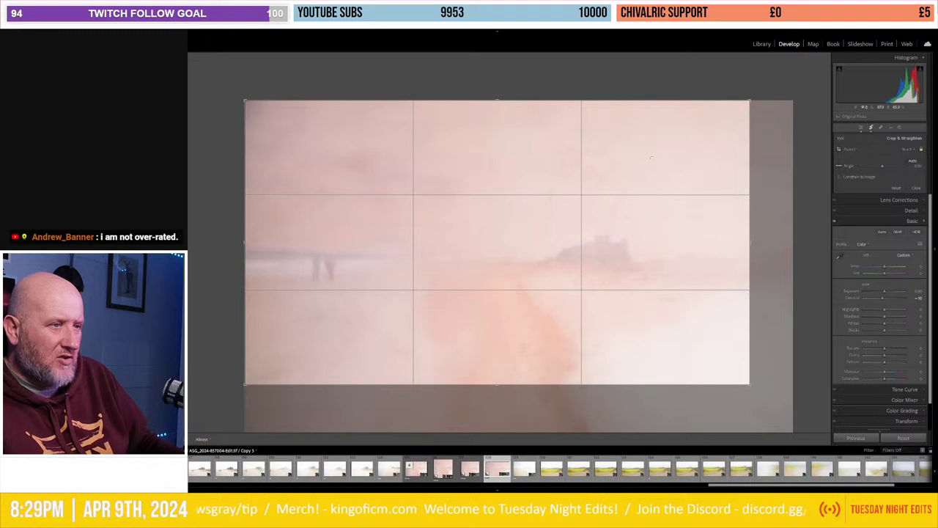
mouse_move(651, 157)
left_mouse_down()
mouse_move(650, 134)
mouse_move(643, 199)
left_mouse_up()
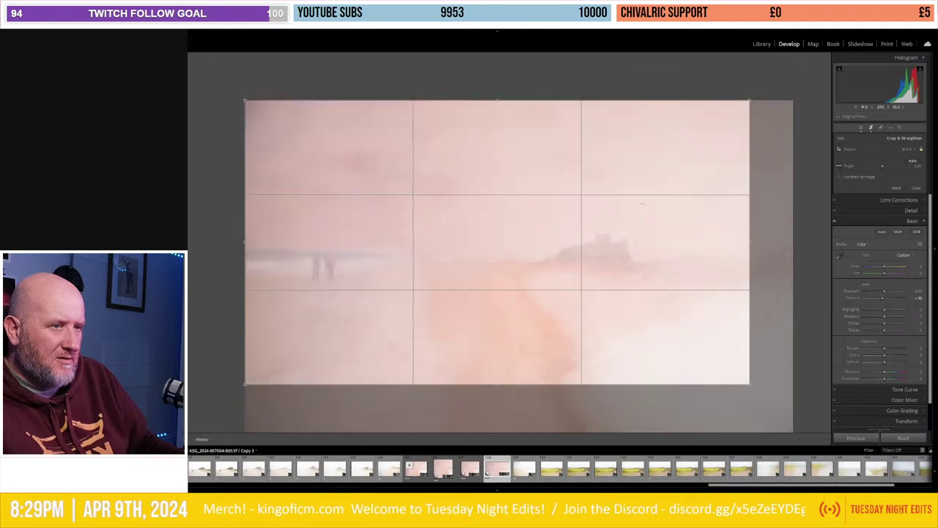
left_click_drag(643, 198, 644, 209)
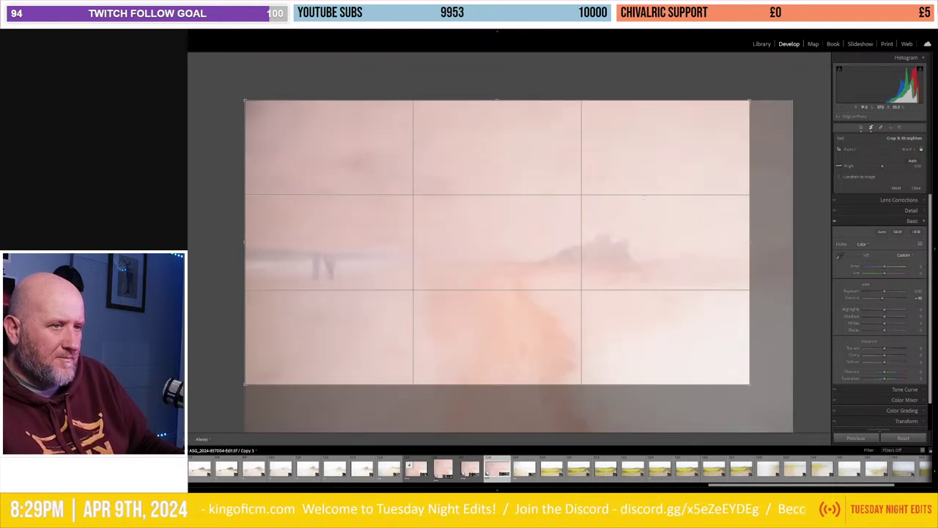
left_click_drag(644, 197, 644, 186)
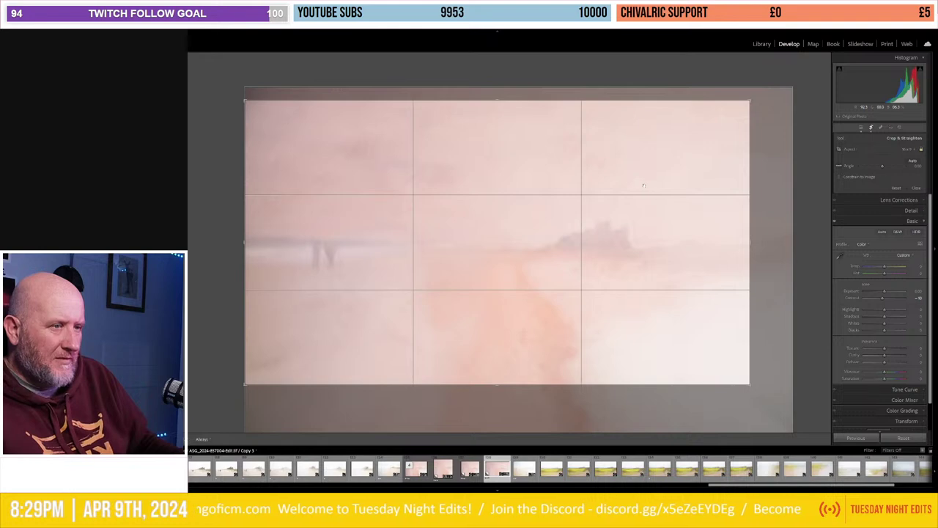
key("Return")
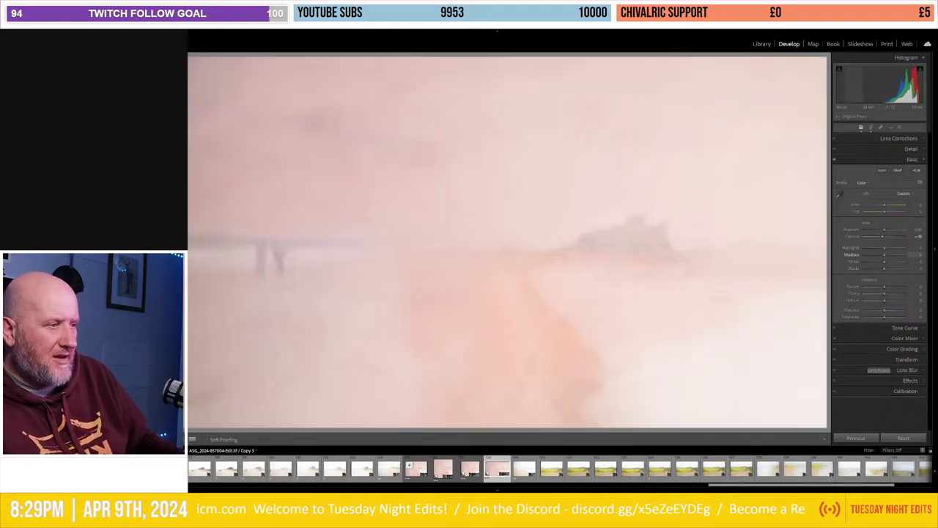
Step: Add a subtle Post-Crop Vignetting in Effects, then select Copy 1 in the filmstrip
left_click(909, 380)
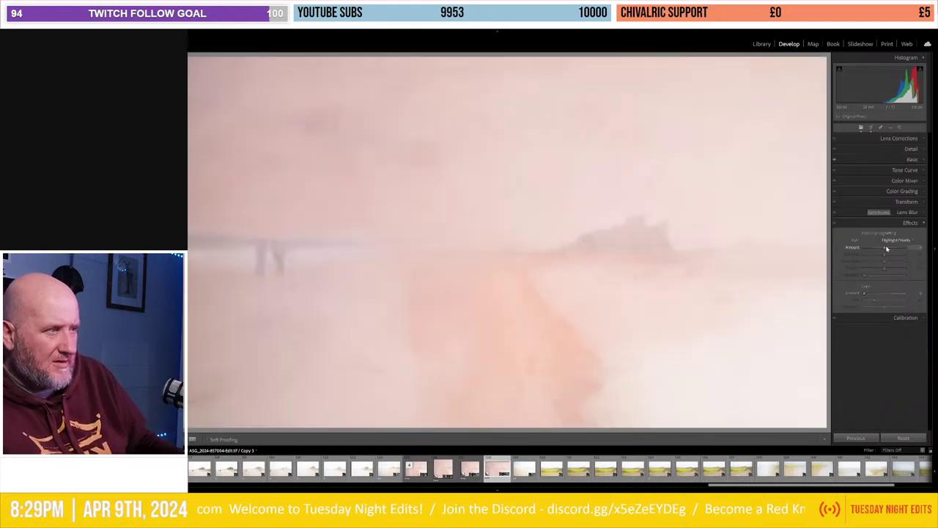
left_click_drag(886, 249, 882, 251)
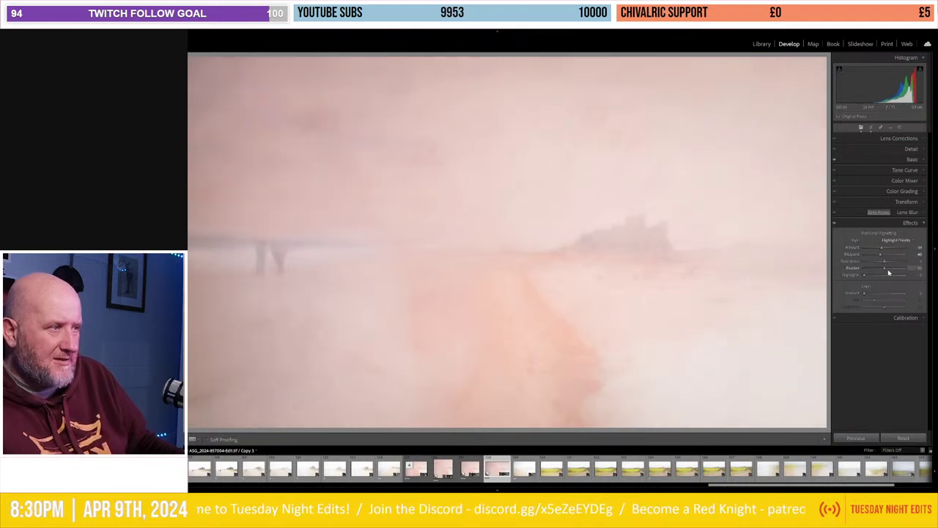
left_click_drag(886, 251, 882, 253)
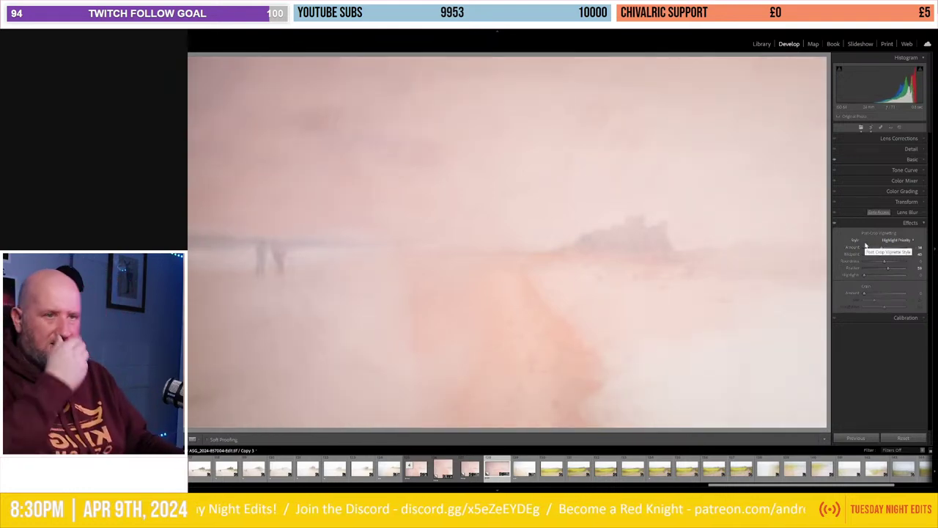
left_click(915, 224)
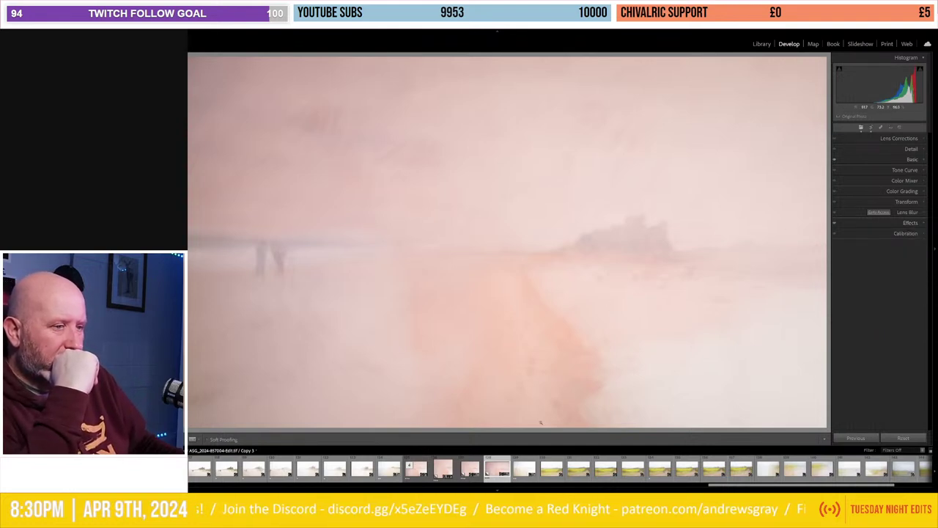
left_click(470, 469)
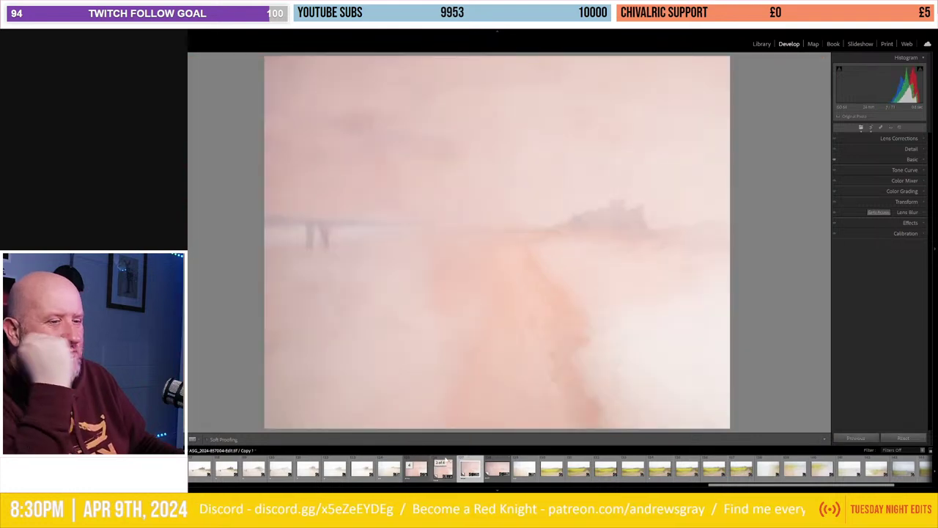
Step: View Copy 1 and the fourth stacked version, then switch to the Library module
left_click(442, 468)
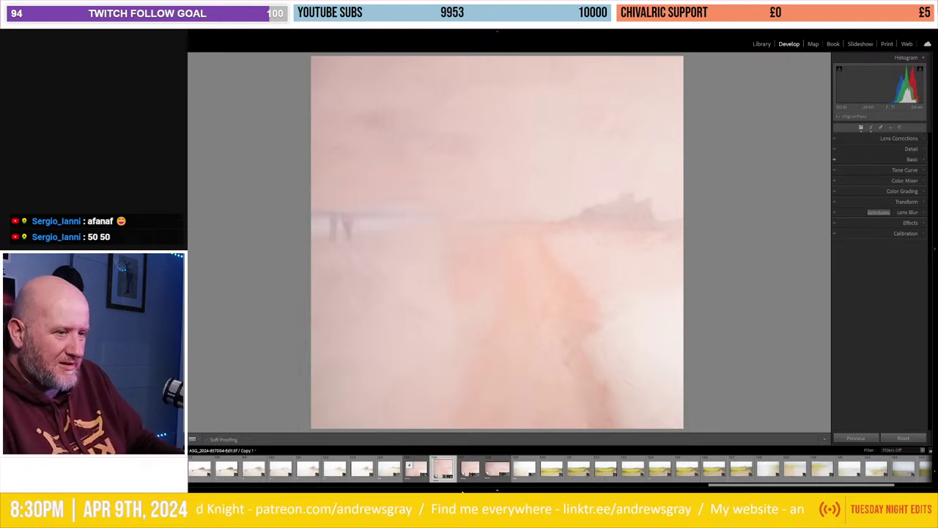
left_click(501, 464)
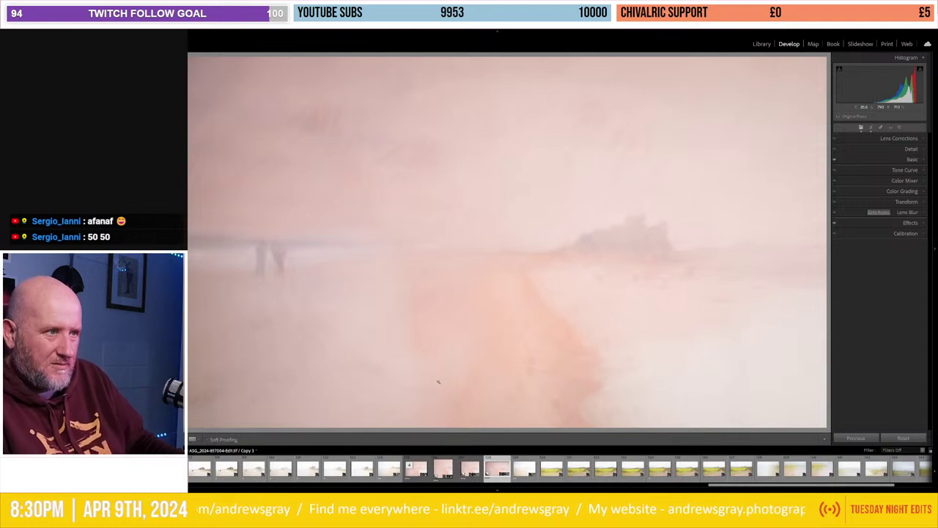
left_click(759, 43)
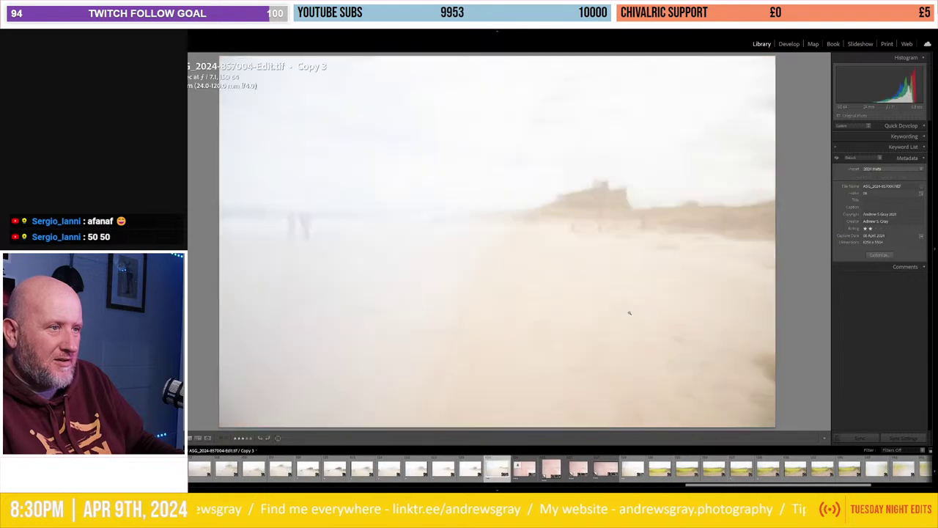
Step: Browse the shoot through the foggy beach photos back to the original castle beach shot
key("Left")
key("Right")
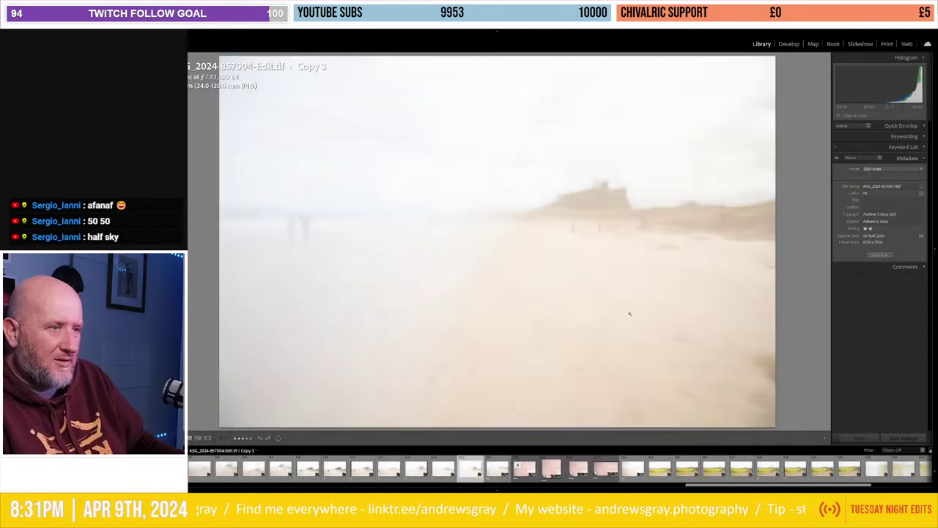
key("Right")
key("Right")
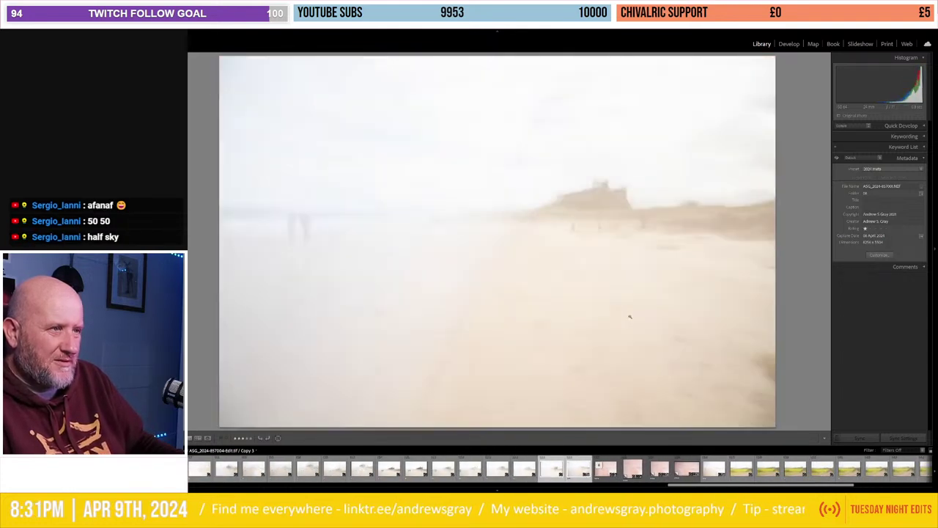
key("Right")
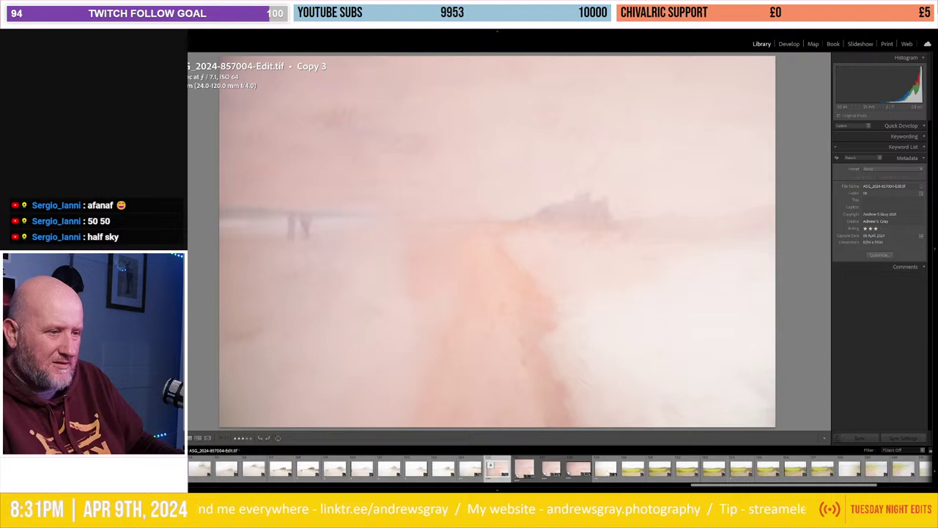
left_click(606, 469)
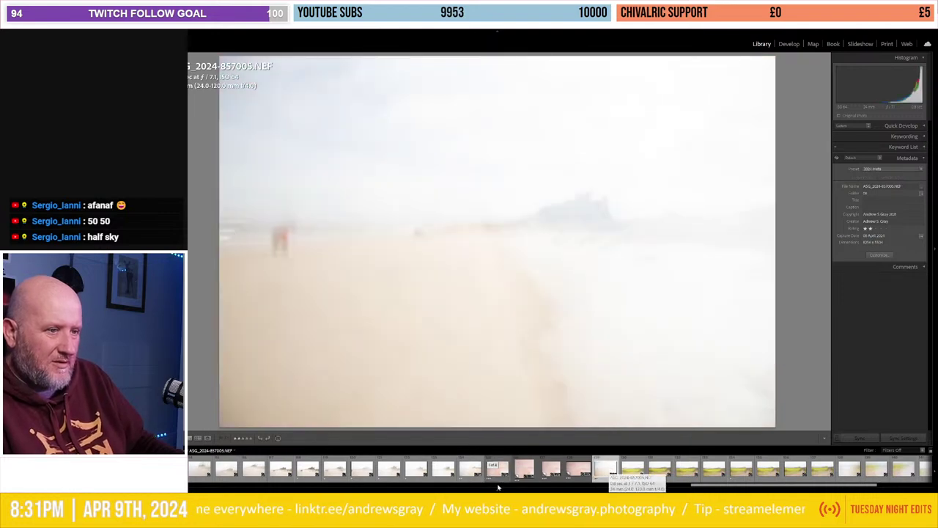
left_click(470, 469)
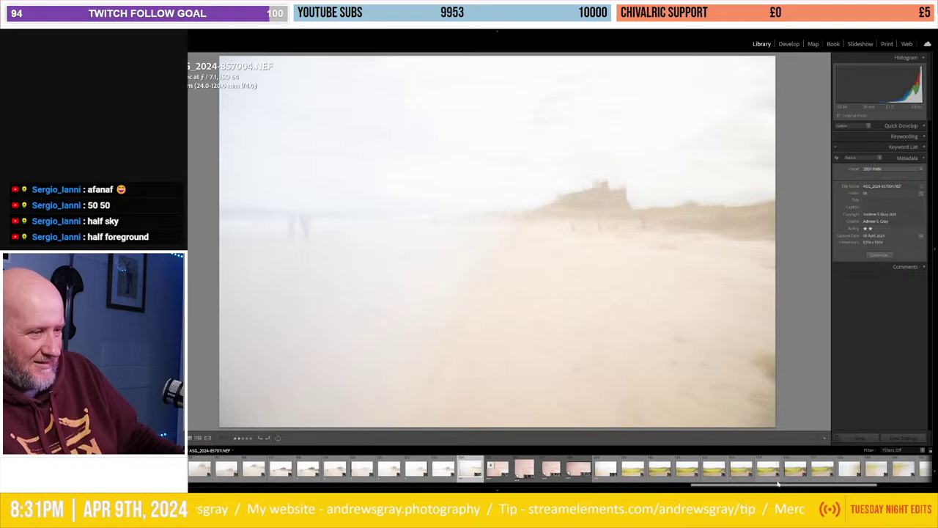
Step: Scroll the filmstrip and pick the blurred castle photo with green grass
scroll(778, 475, "down", 3)
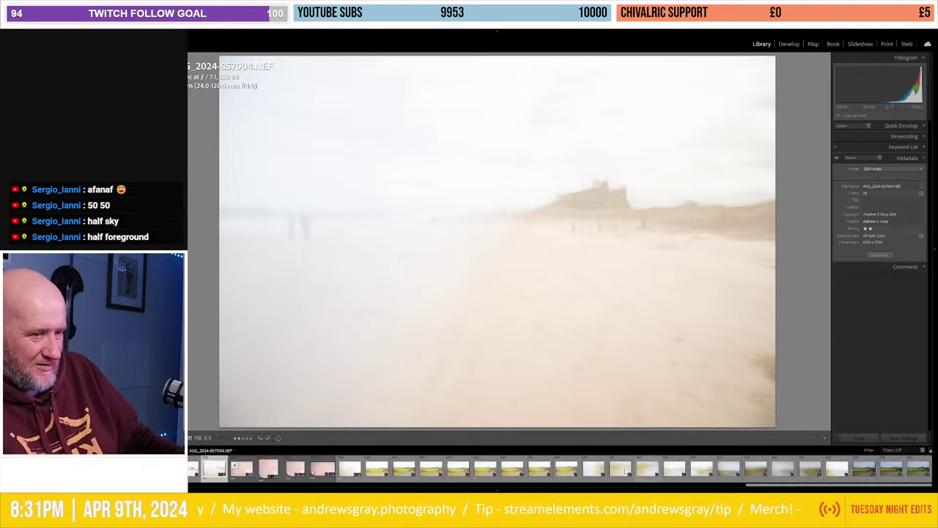
scroll(624, 473, "up", 3)
scroll(513, 473, "up", 3)
scroll(469, 474, "up", 3)
scroll(447, 475, "up", 3)
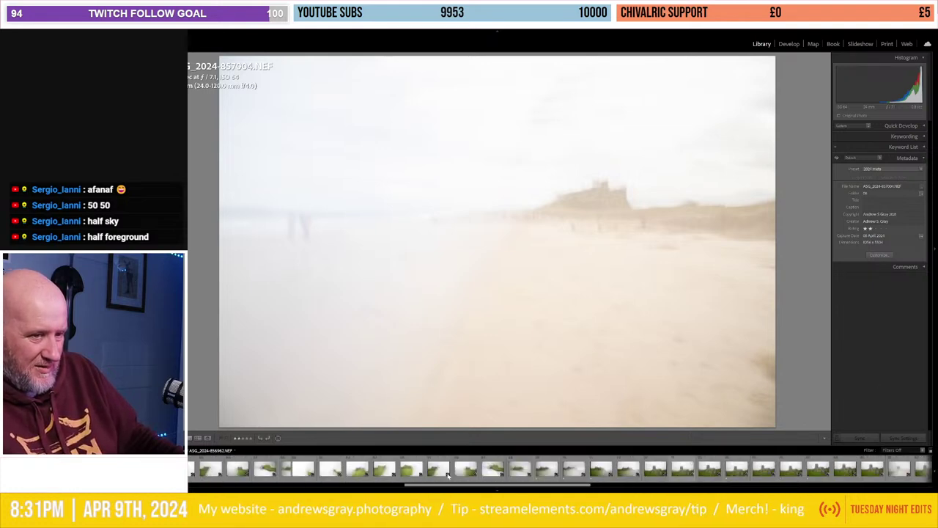
scroll(449, 475, "up", 3)
scroll(449, 475, "up", 3)
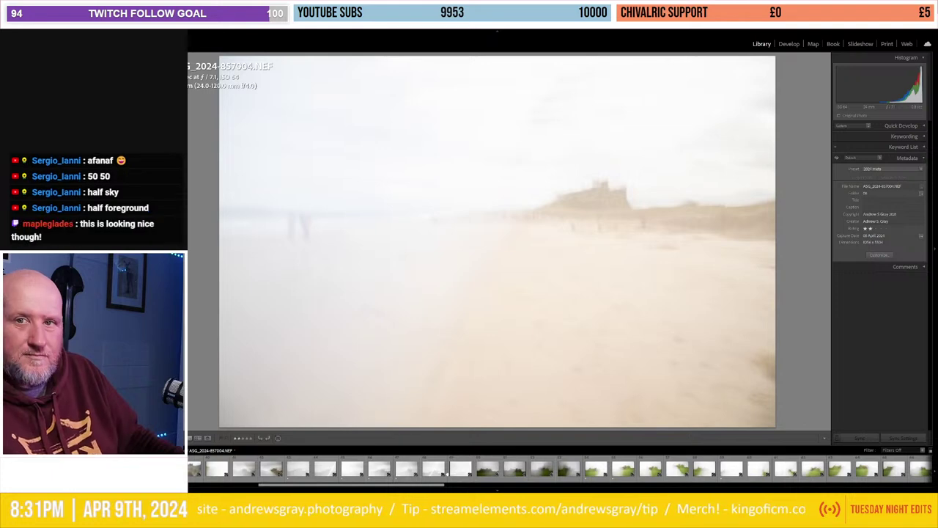
scroll(444, 473, "down", 3)
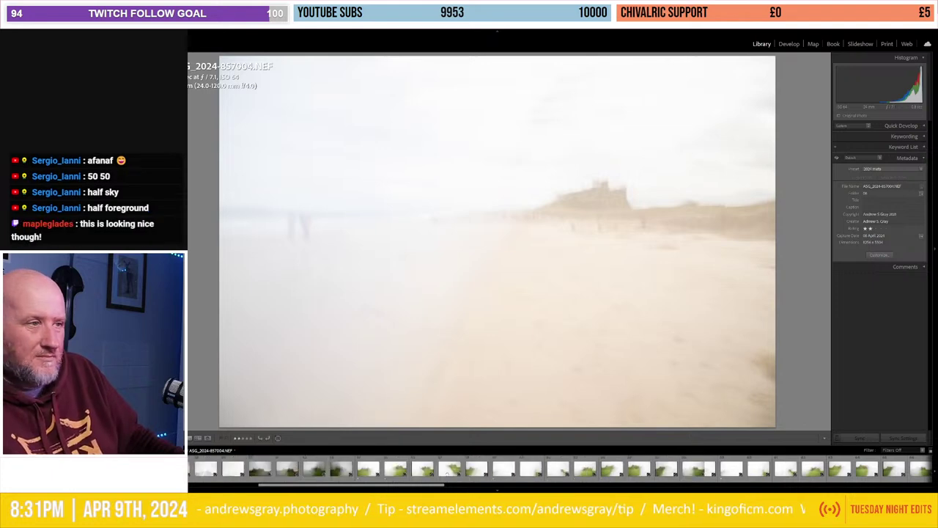
scroll(449, 473, "down", 2)
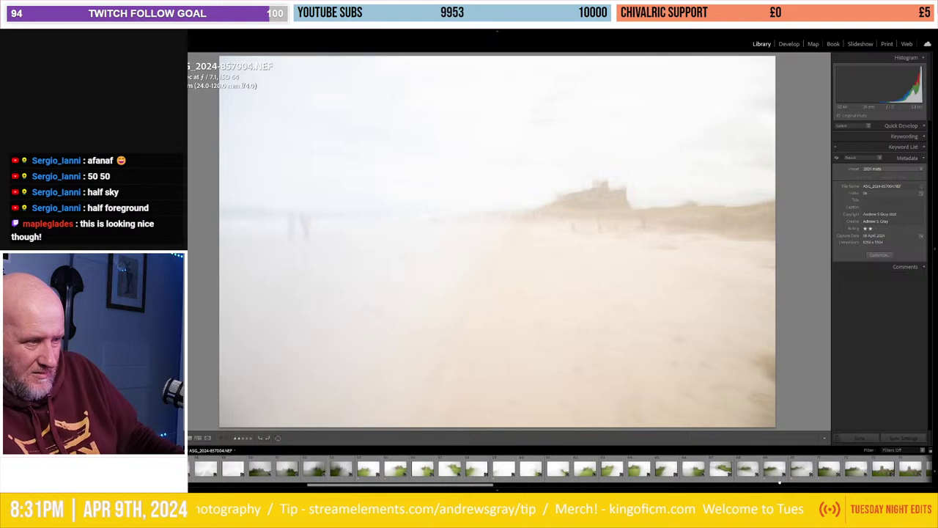
left_click(366, 471)
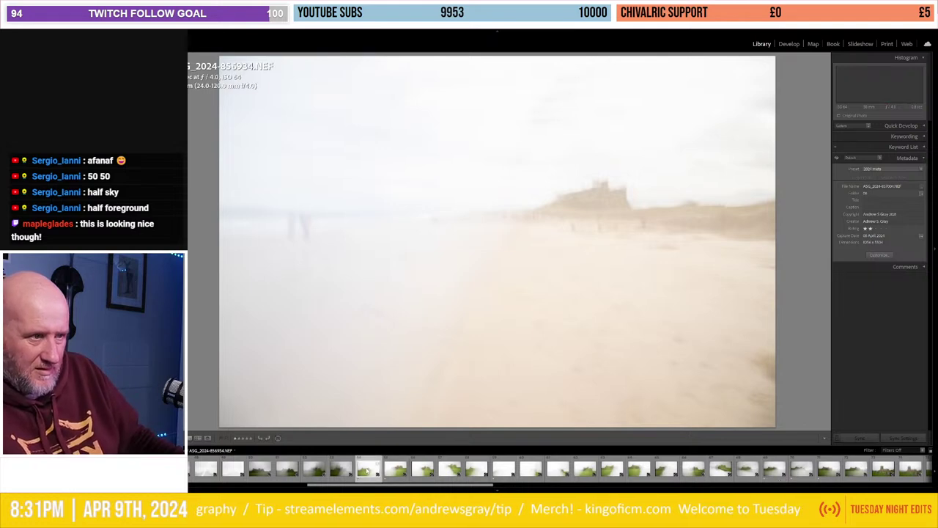
Step: View the next castle photo and change the filmstrip filter preset
left_click(790, 44)
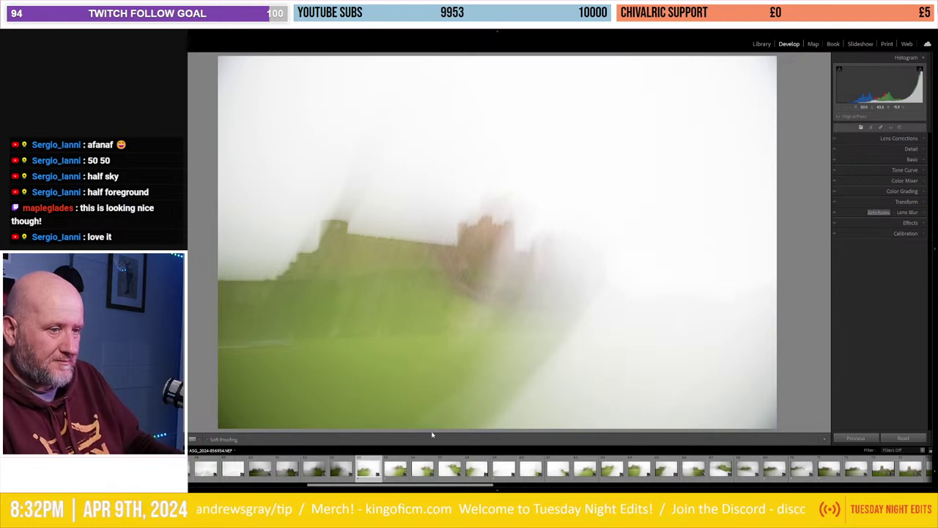
left_click(395, 470)
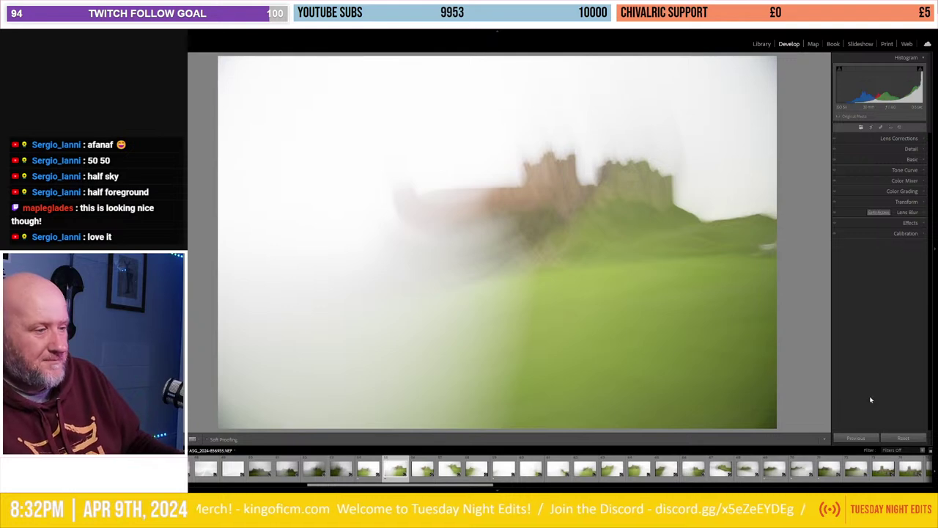
left_click(900, 454)
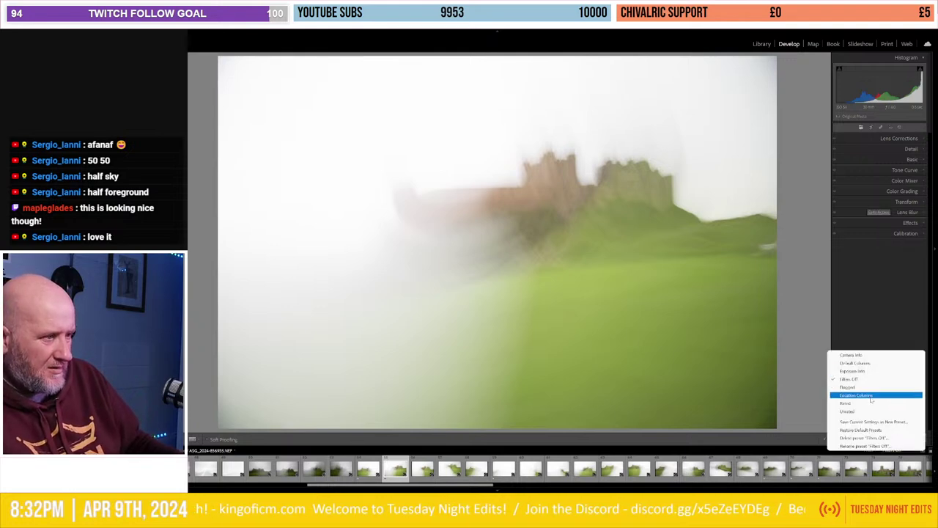
left_click(867, 404)
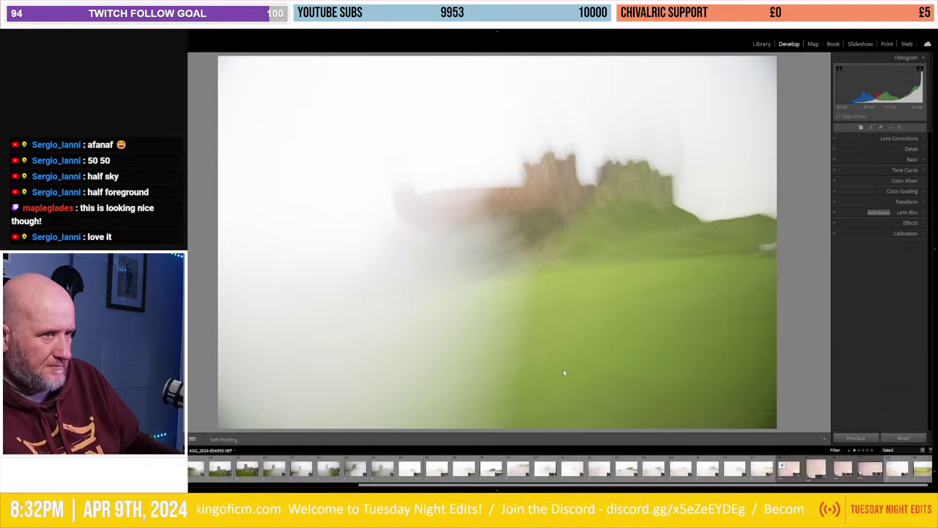
Step: Select a run of six blurred castle thumbnails and display them in the Library
left_click(467, 474)
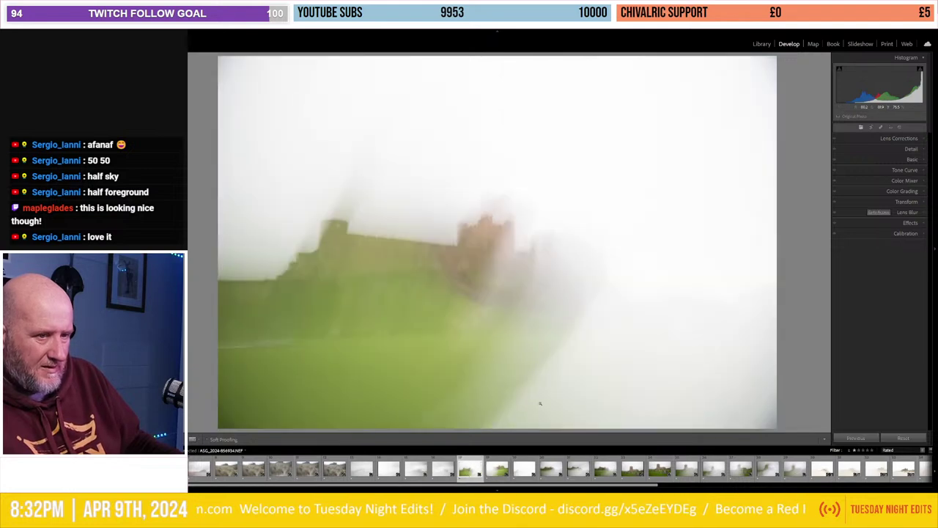
left_click(497, 470, "ctrl")
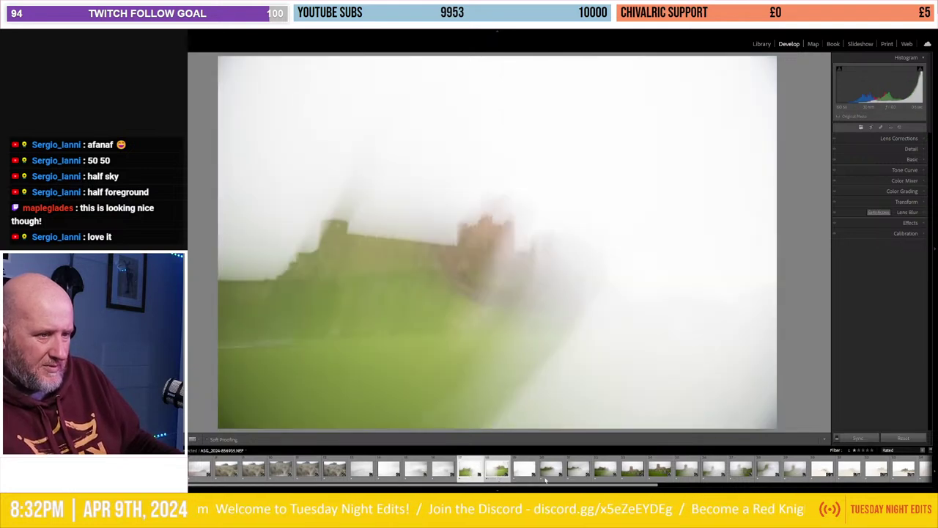
left_click(524, 470, "ctrl")
left_click(551, 470, "ctrl")
left_click(578, 470, "ctrl")
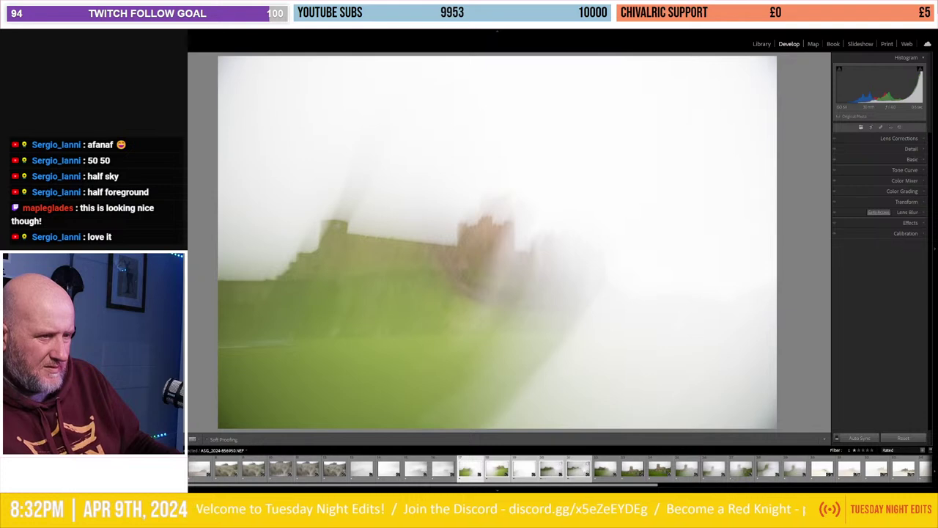
left_click(605, 469, "ctrl")
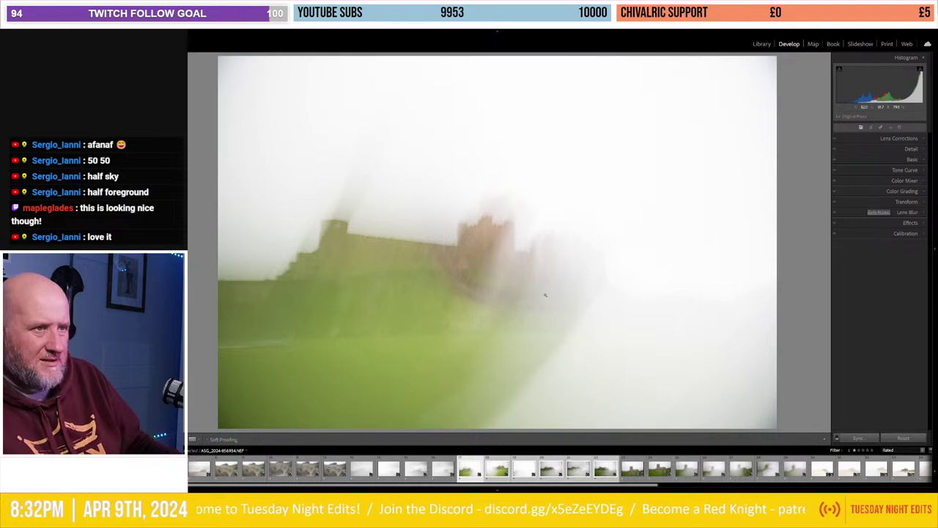
left_click(761, 44)
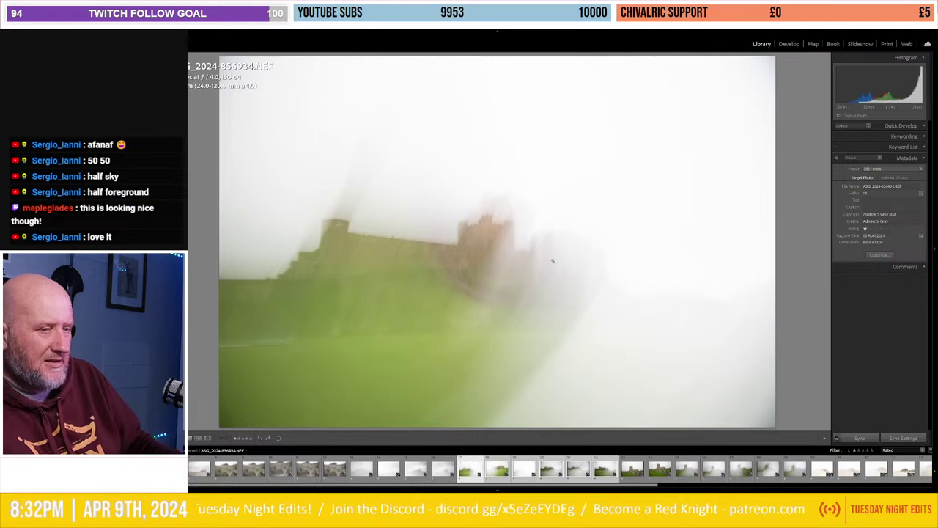
Step: Flip back and forth between neighbouring foggy castle shots to compare them
key("Right")
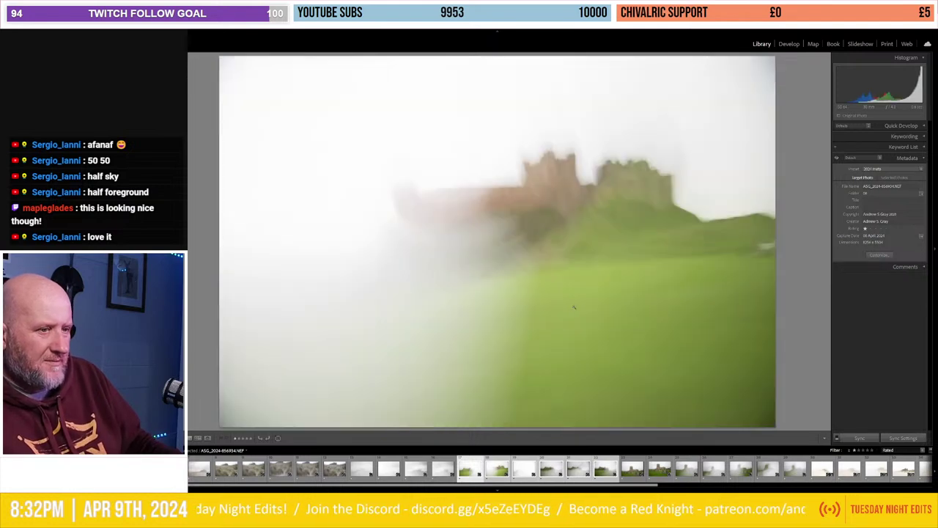
key("Right")
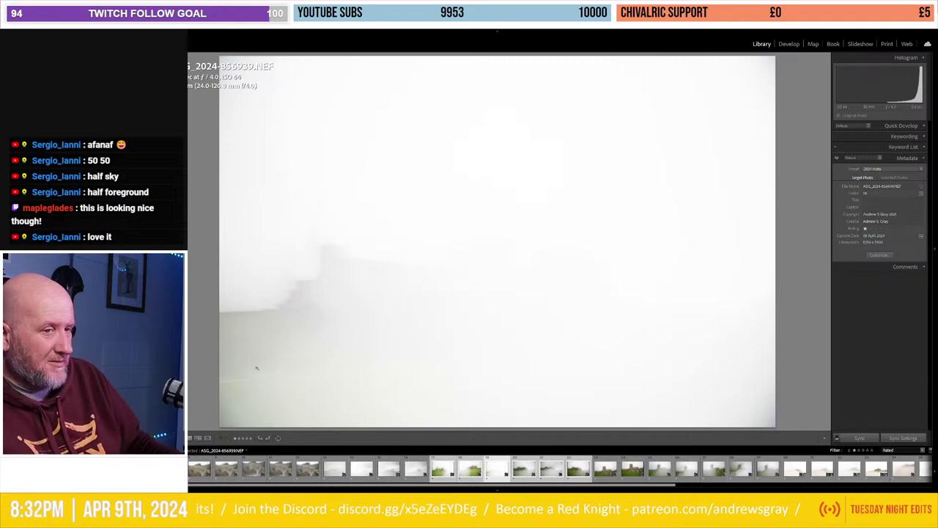
key("Left")
key("Right")
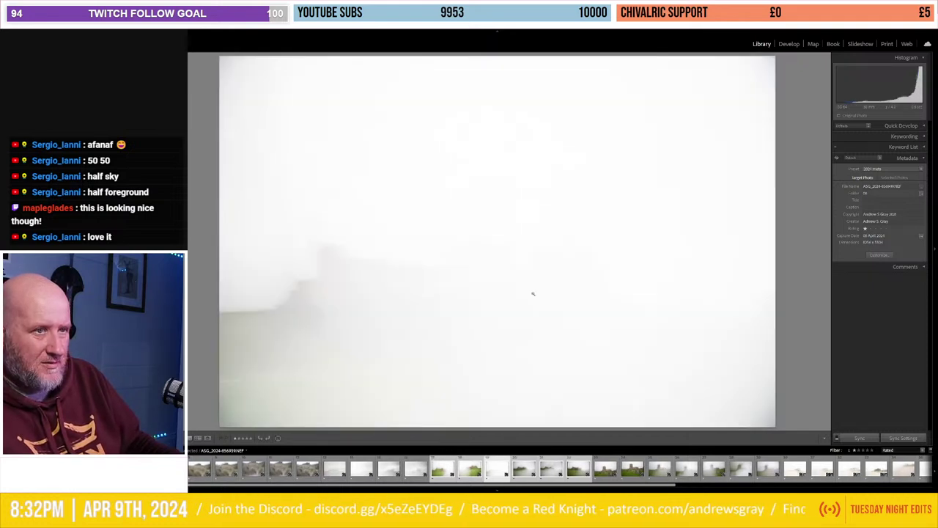
key("Left")
key("Right")
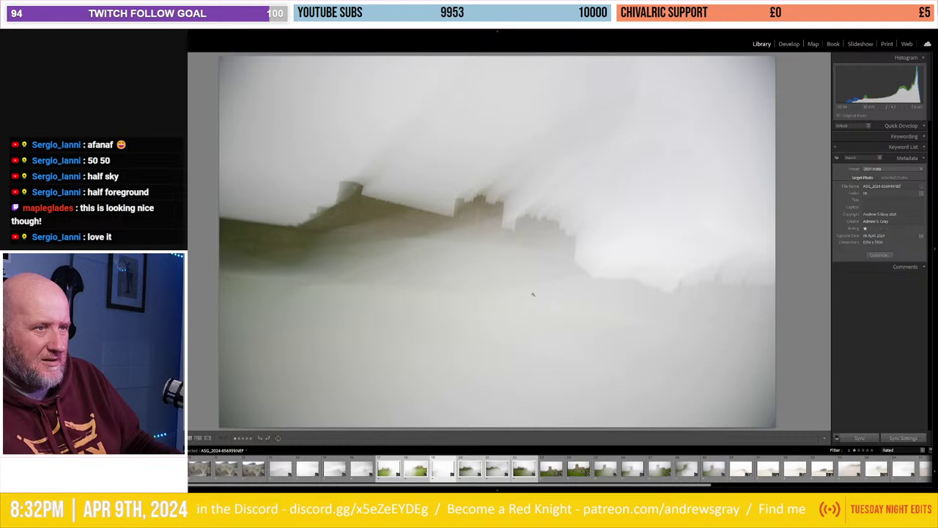
key("Right")
key("Left")
key("Right")
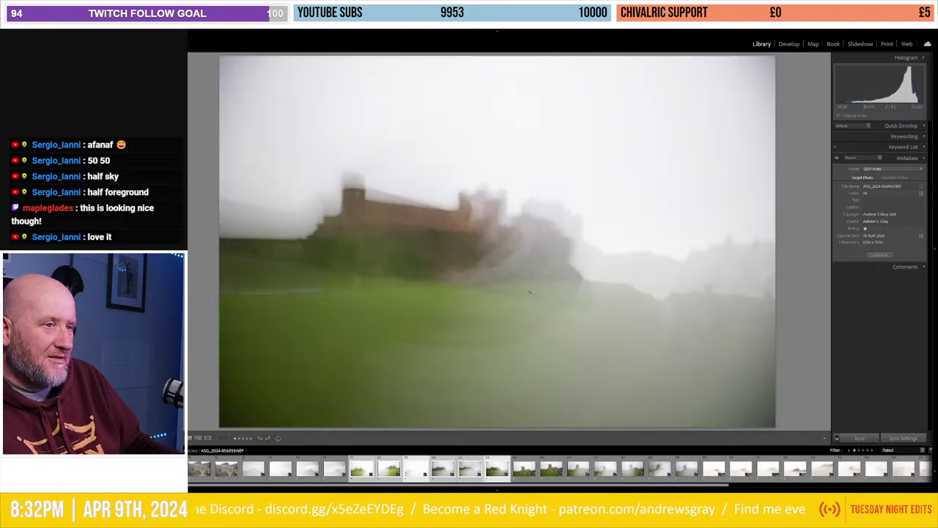
key("Right")
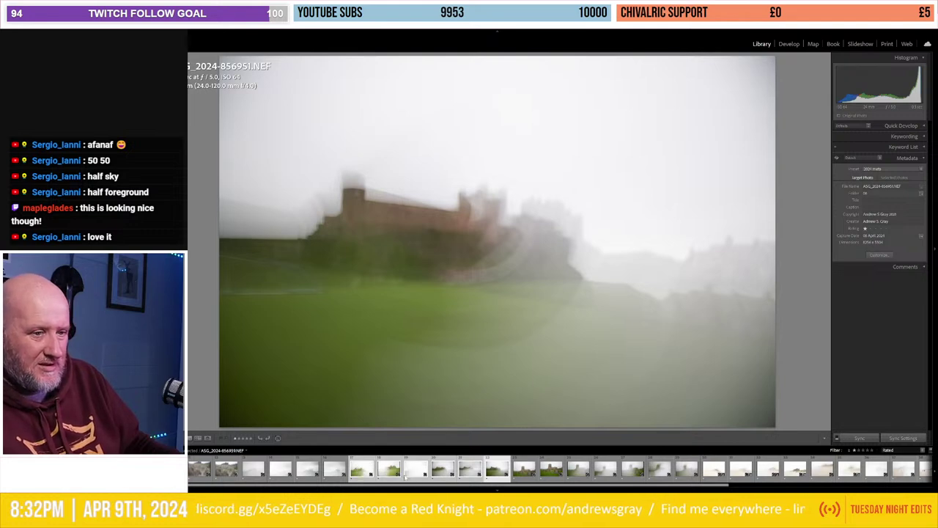
Step: Reopen the green-foreground castle shot 856934 in the Develop module
left_click(362, 469)
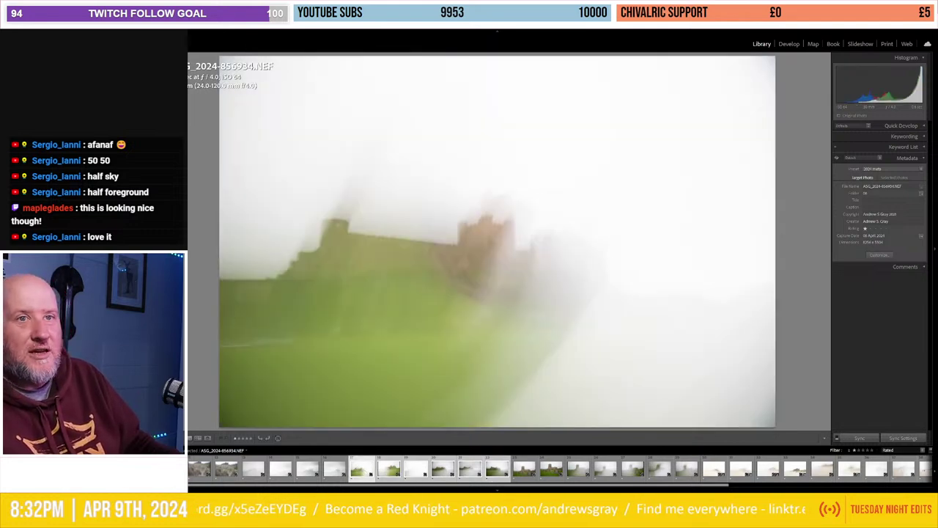
left_click(176, 22)
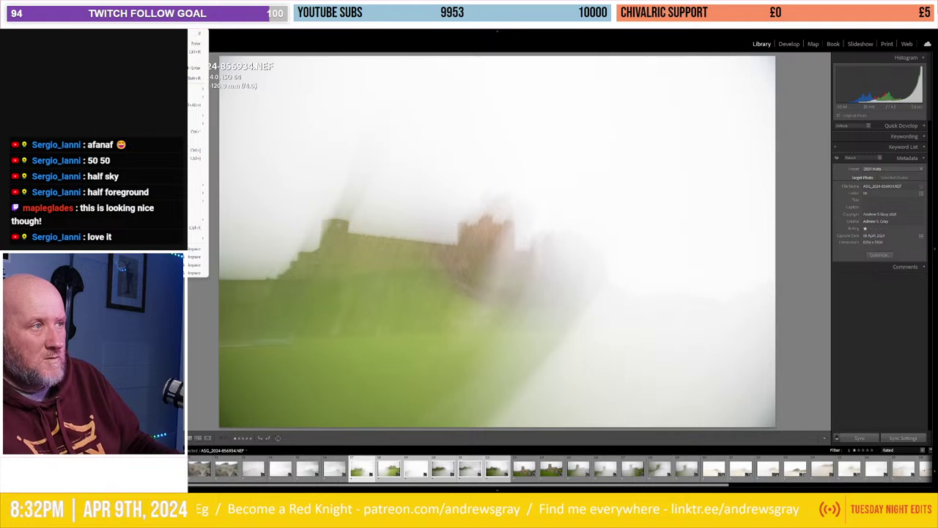
left_click(800, 39)
left_click(790, 44)
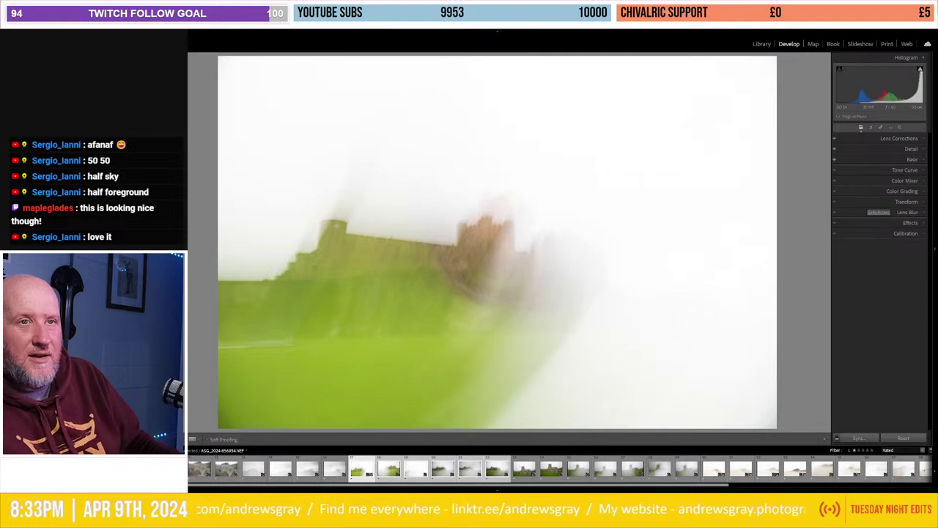
Step: Apply Settings > Match Total Exposures to the selected castle shots, then check another one
key("alt+p")
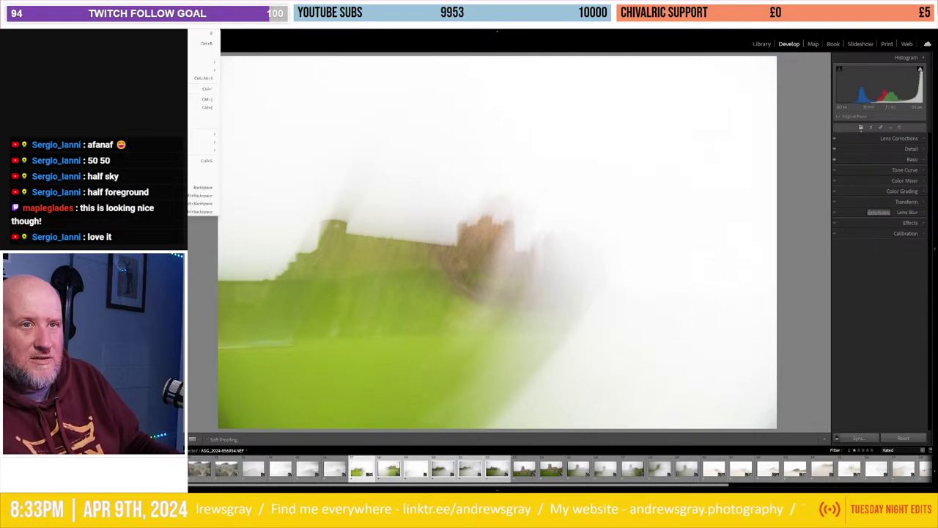
key("Right")
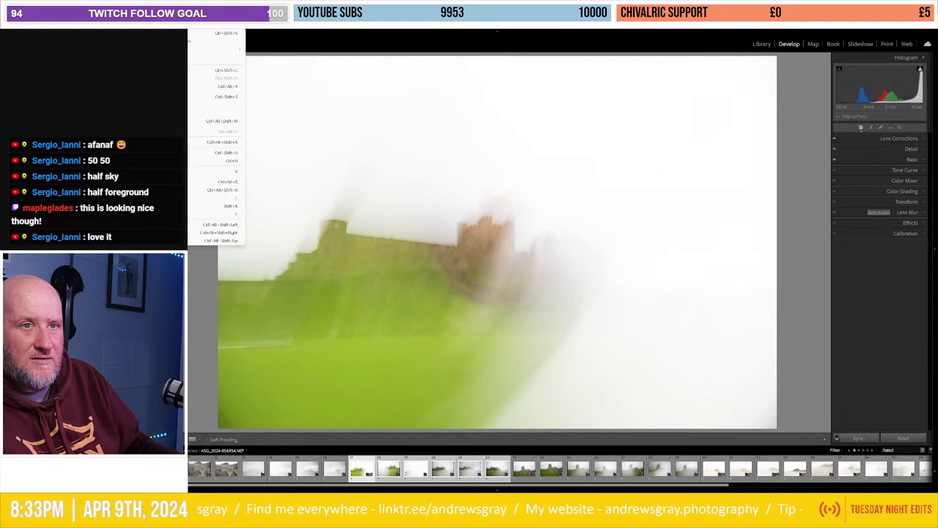
left_click(188, 121)
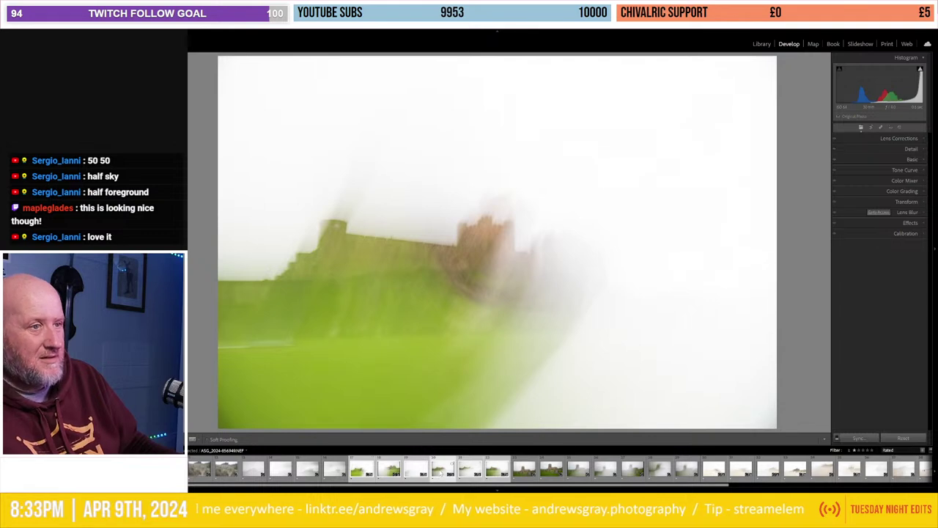
left_click(442, 470)
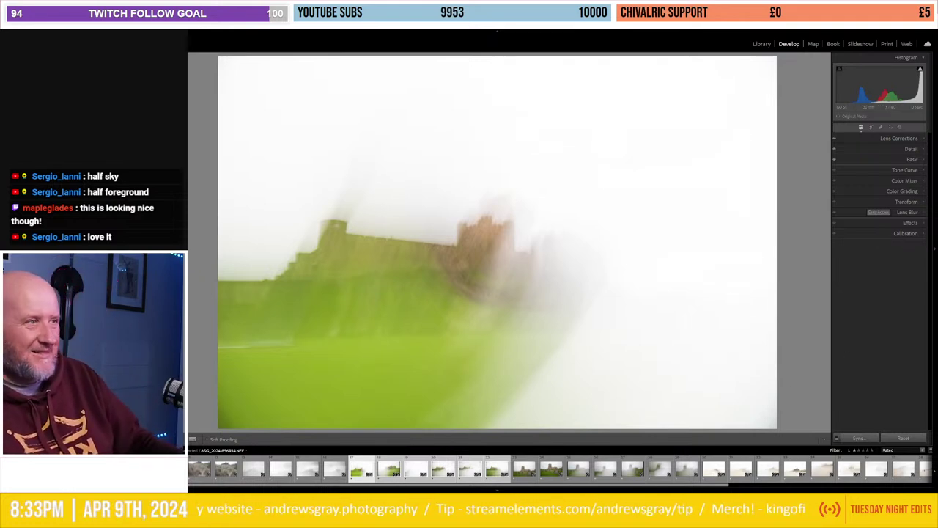
Step: Set the castle photo's white balance to Auto, lower contrast slightly and lift the blacks
left_click(890, 141)
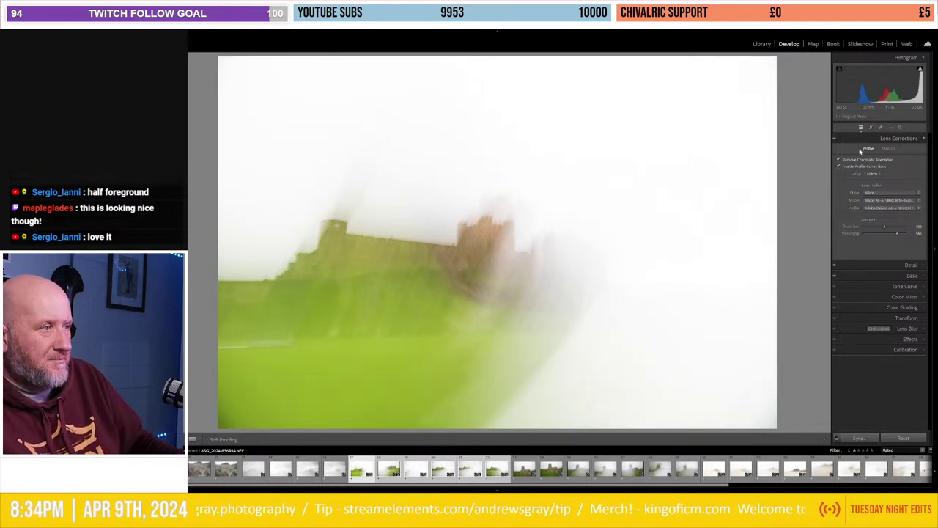
left_click(906, 139)
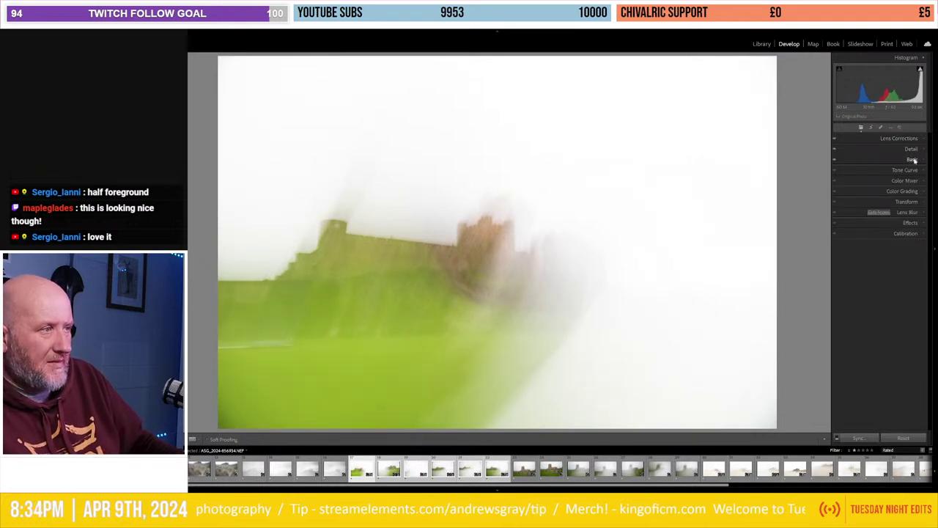
left_click(912, 159)
left_click(902, 195)
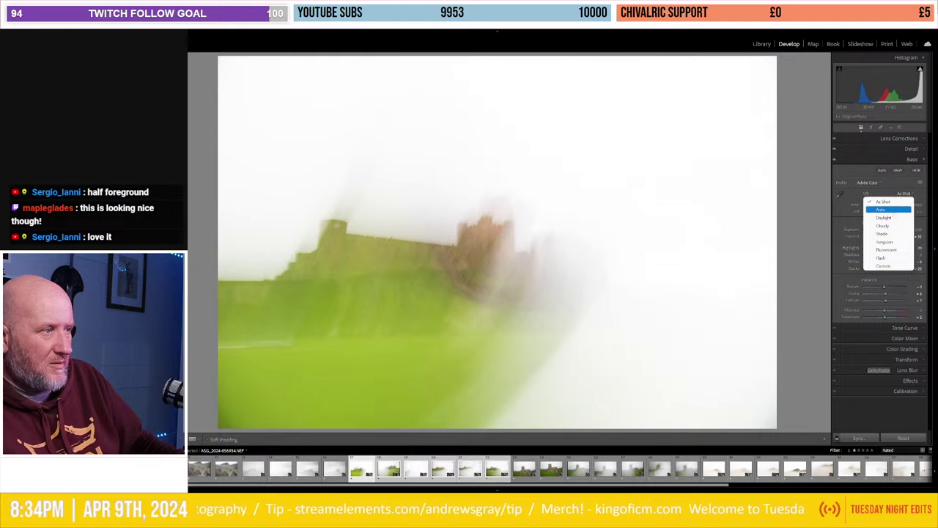
left_click(882, 211)
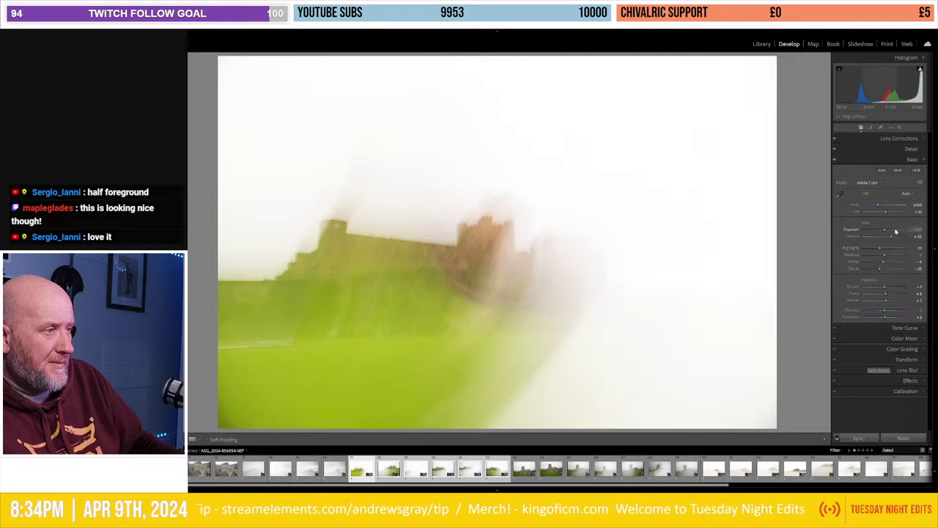
left_click_drag(886, 239, 883, 238)
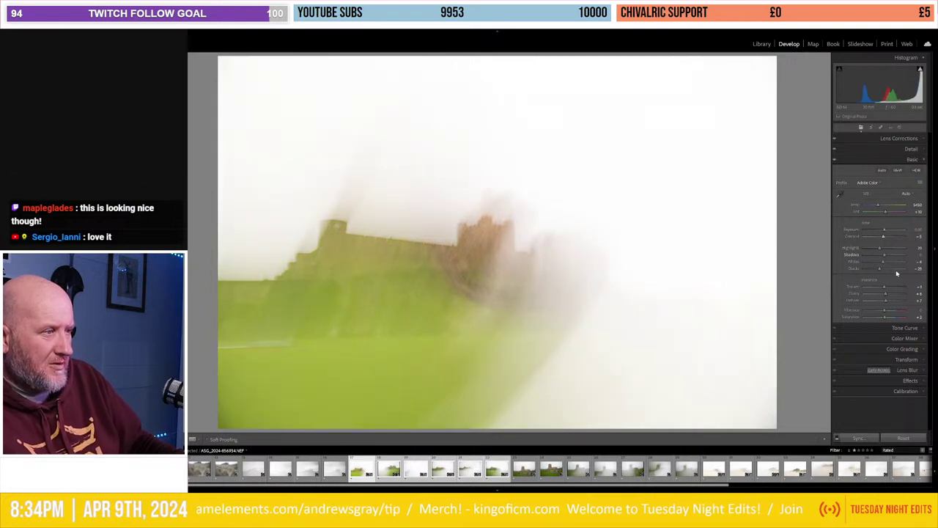
left_click_drag(880, 271, 890, 251)
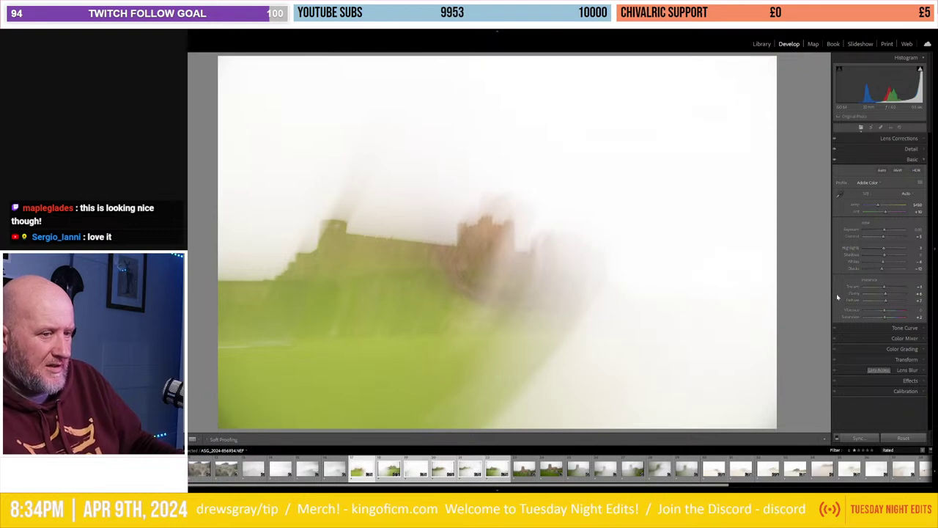
left_click(849, 438)
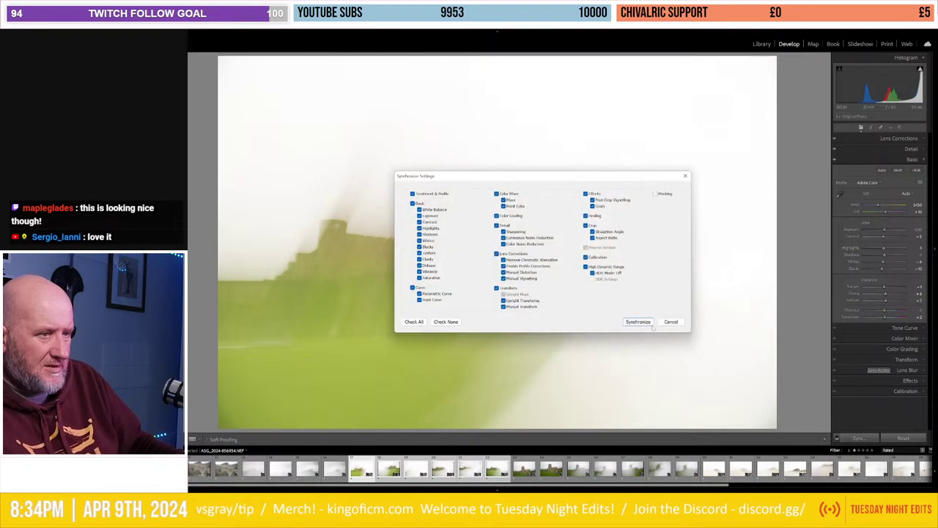
left_click(635, 323)
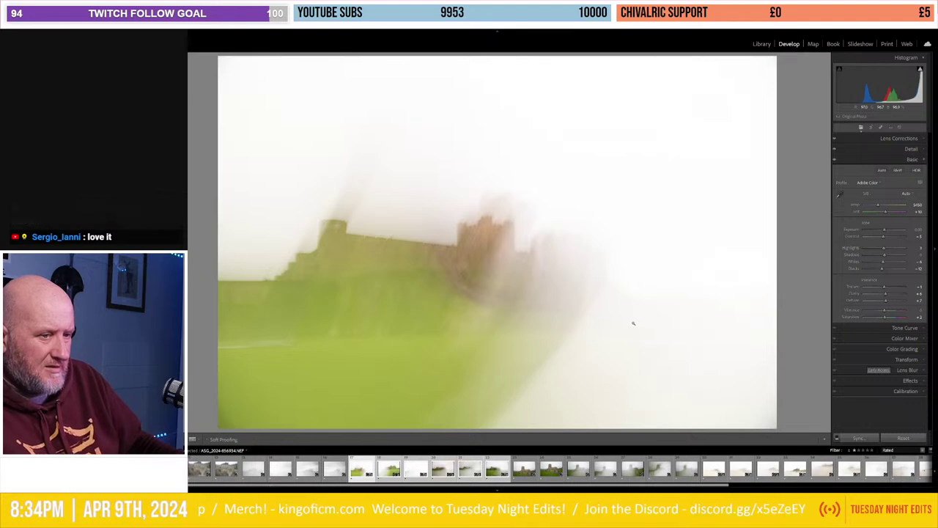
key("alt+s")
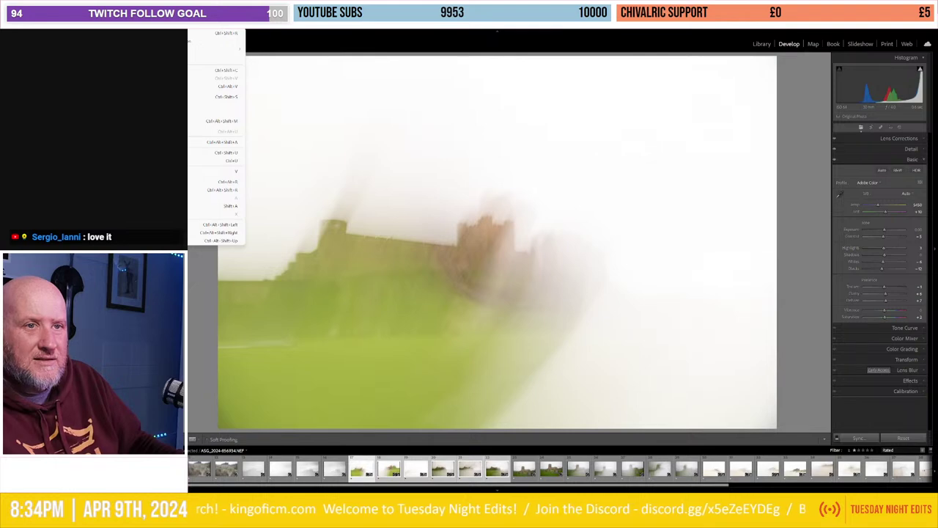
left_click(217, 121)
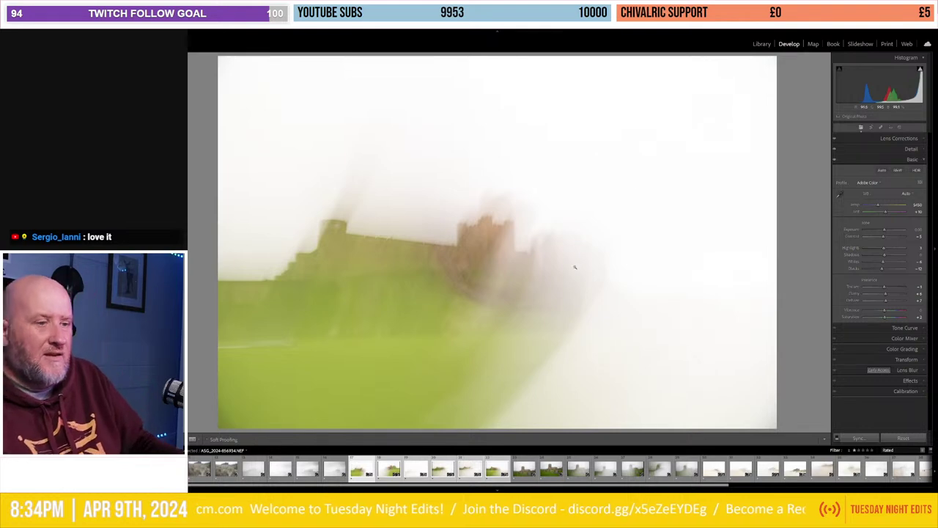
Step: Check the castle photo for spots with Spot Removal's Visualize Spots, then return to Develop
right_click(497, 375)
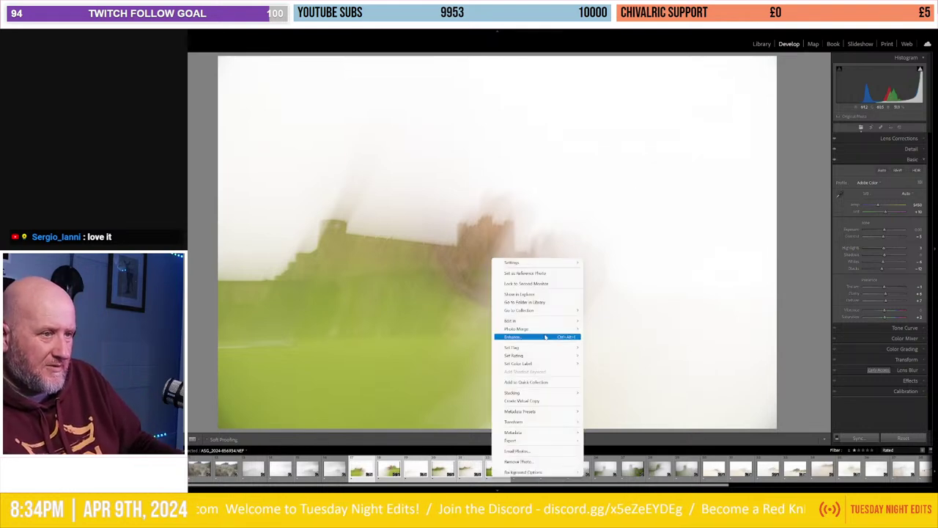
key("Escape")
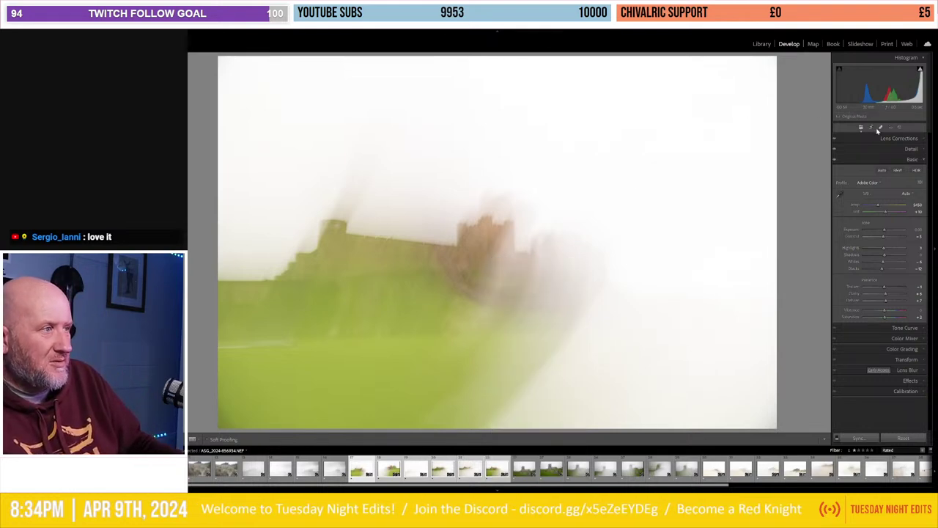
left_click(879, 128)
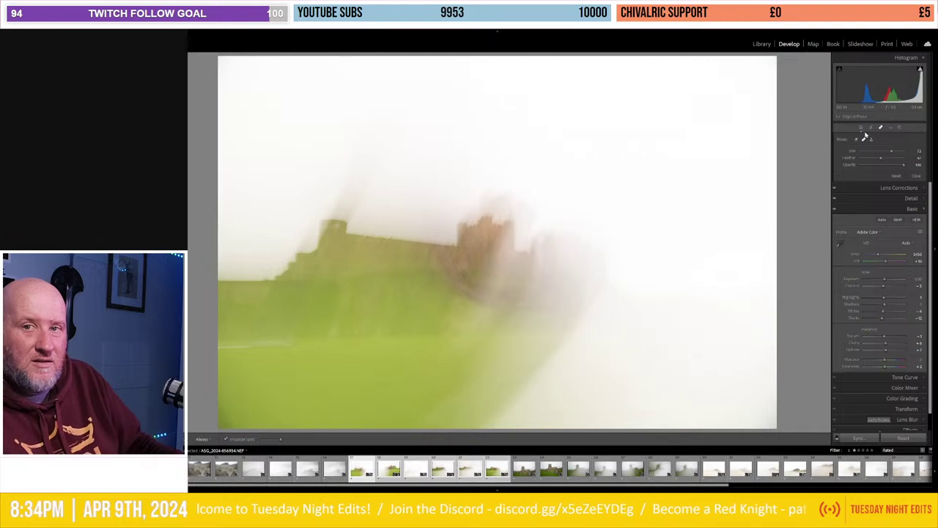
key("a")
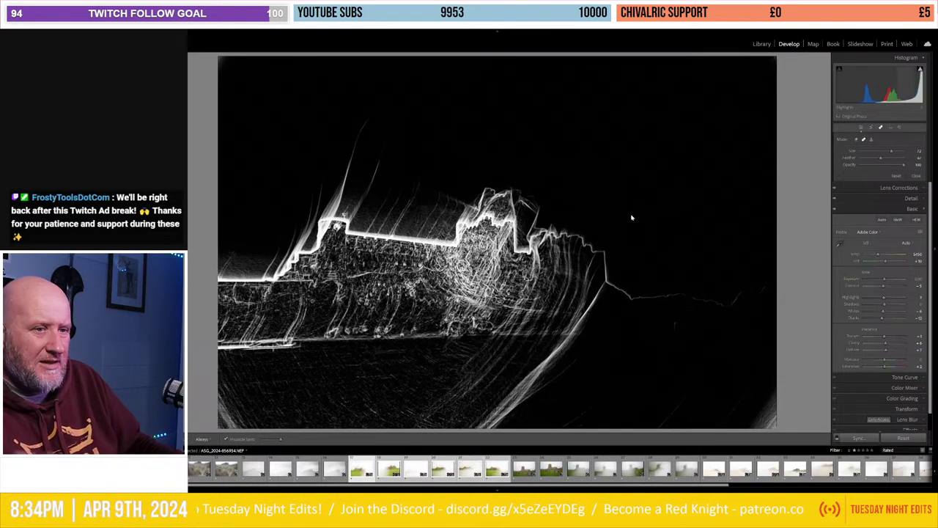
left_click(765, 44)
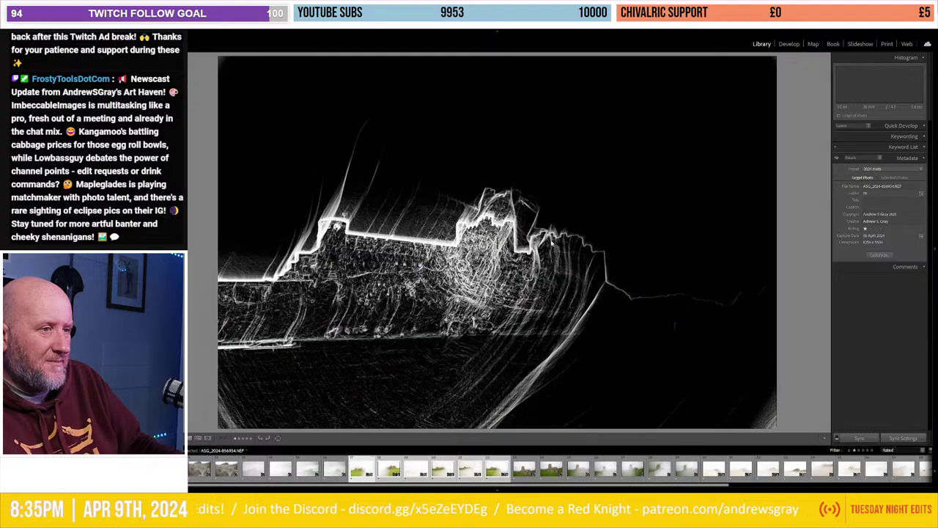
key("d")
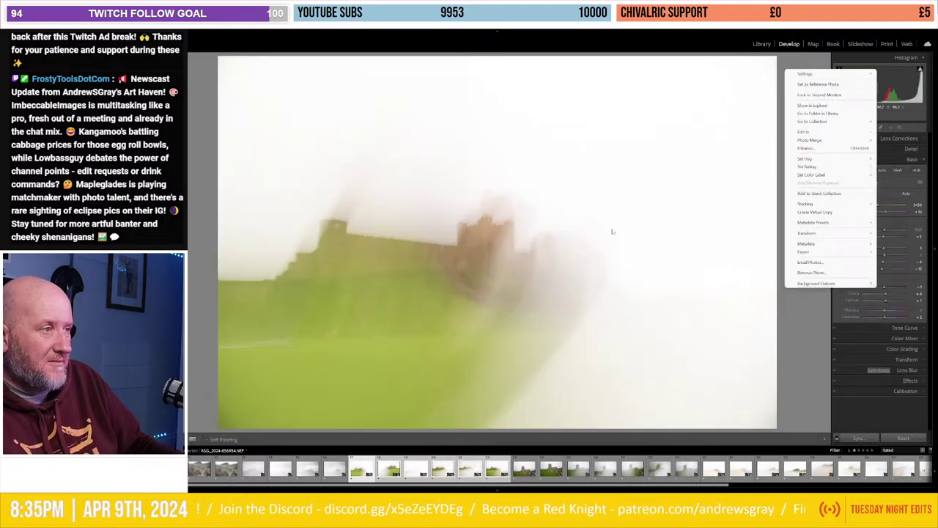
Step: Send the selected castle shots via Edit In > Open as Layers in Photoshop
right_click(502, 250)
mouse_move(543, 313)
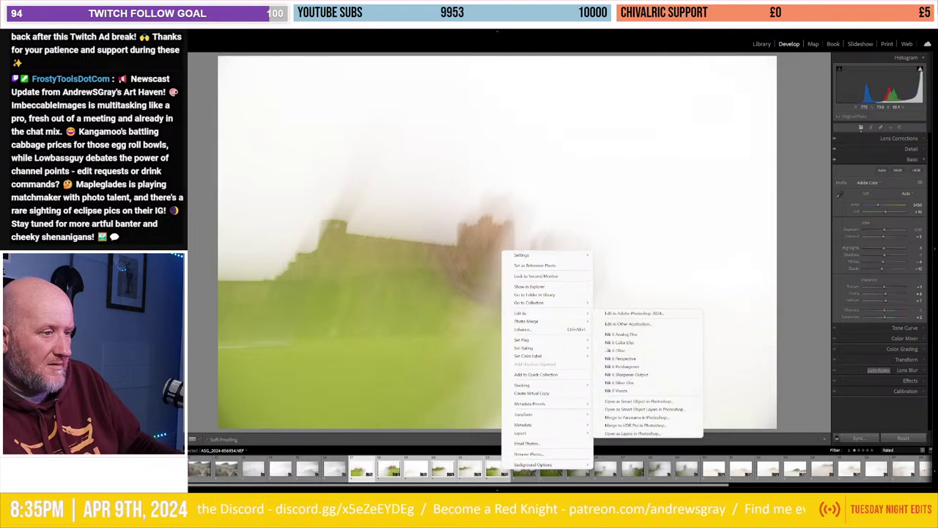
left_click(642, 433)
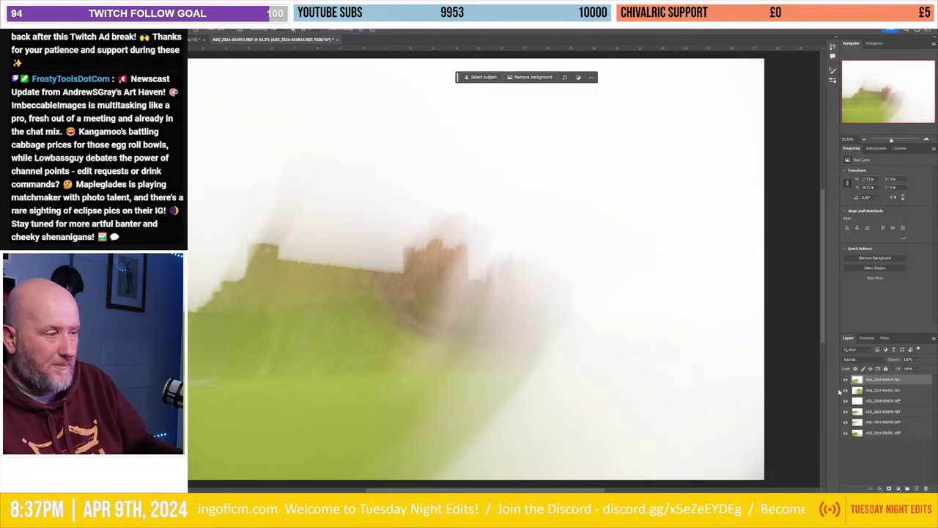
Step: Close the pink-tinted document without saving, keeping the castle layer stack open
left_click(879, 439)
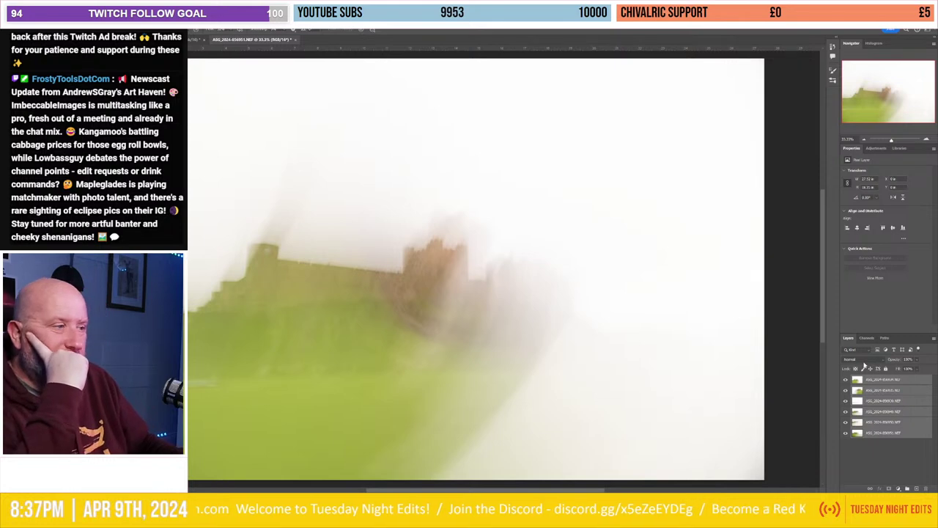
key("ctrl+Tab")
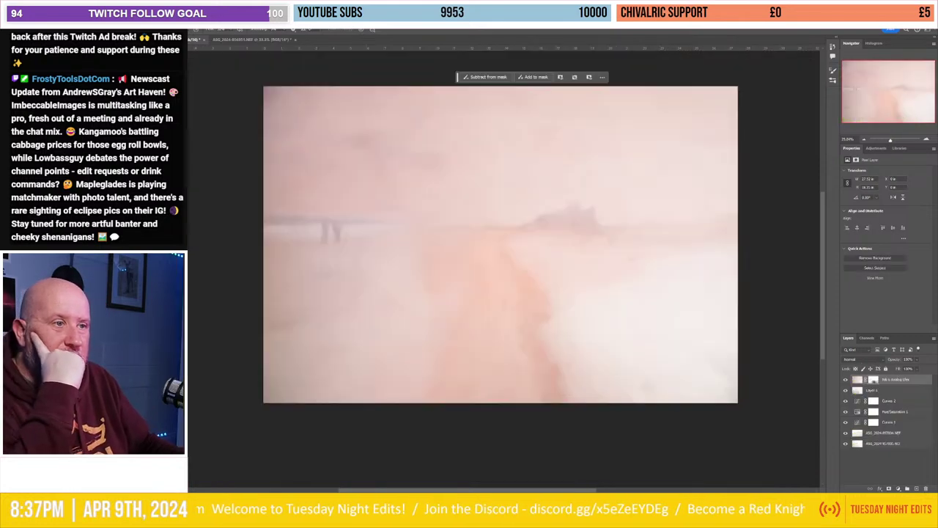
left_click(204, 41)
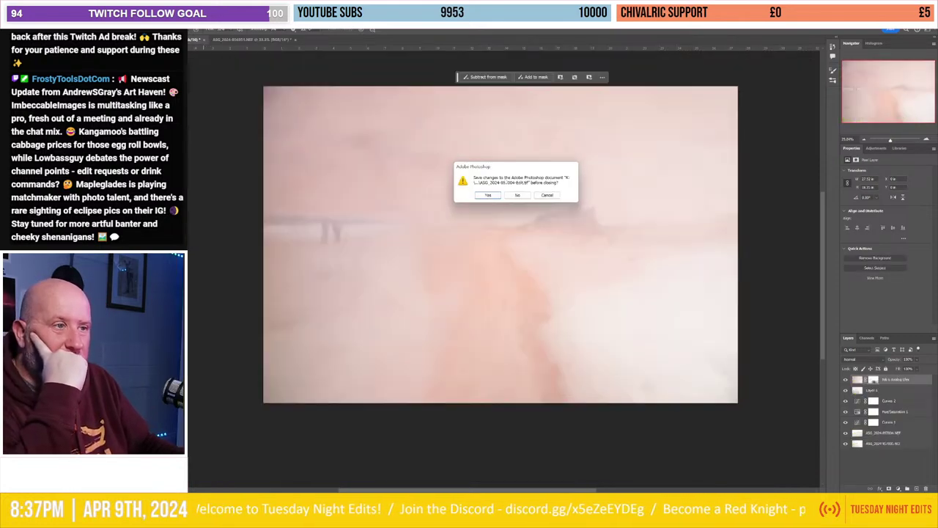
left_click(518, 195)
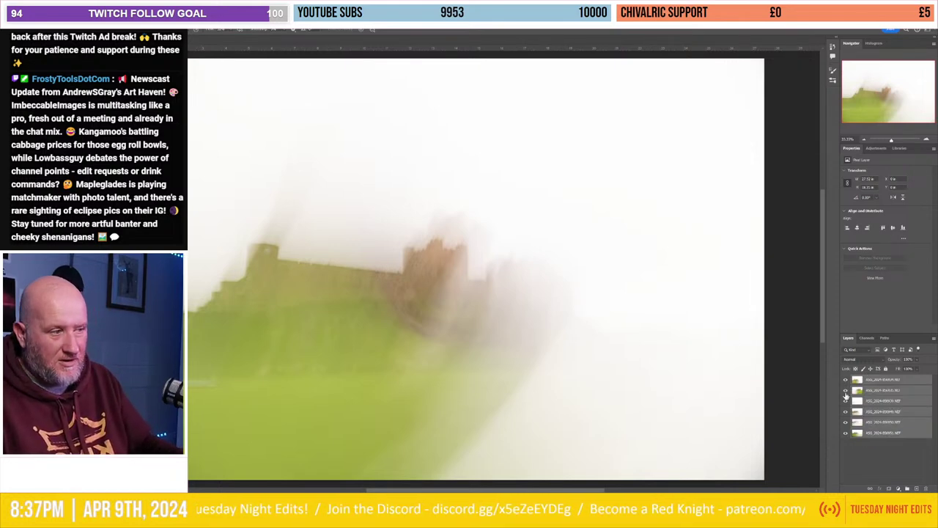
left_click(850, 360)
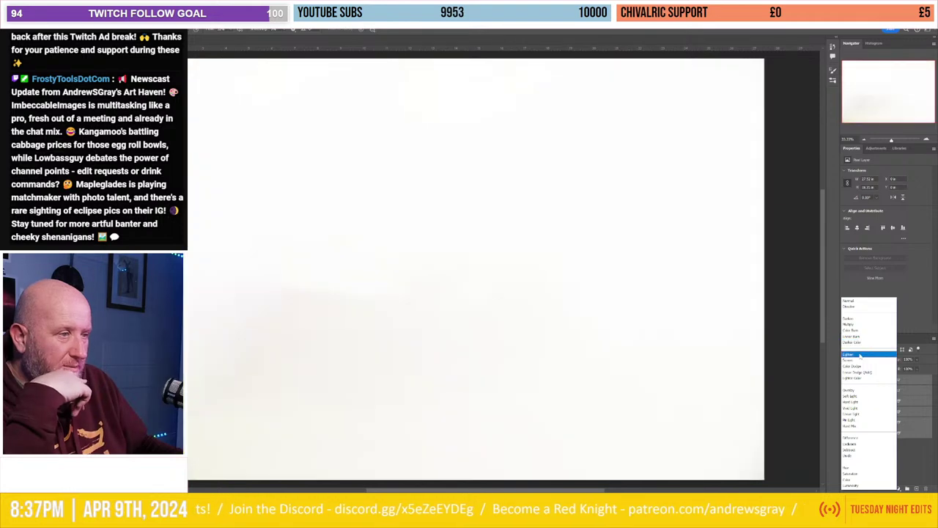
Step: Try Linear Dodge (Add), then set the top castle layer's blend mode to Multiply
left_click(858, 373)
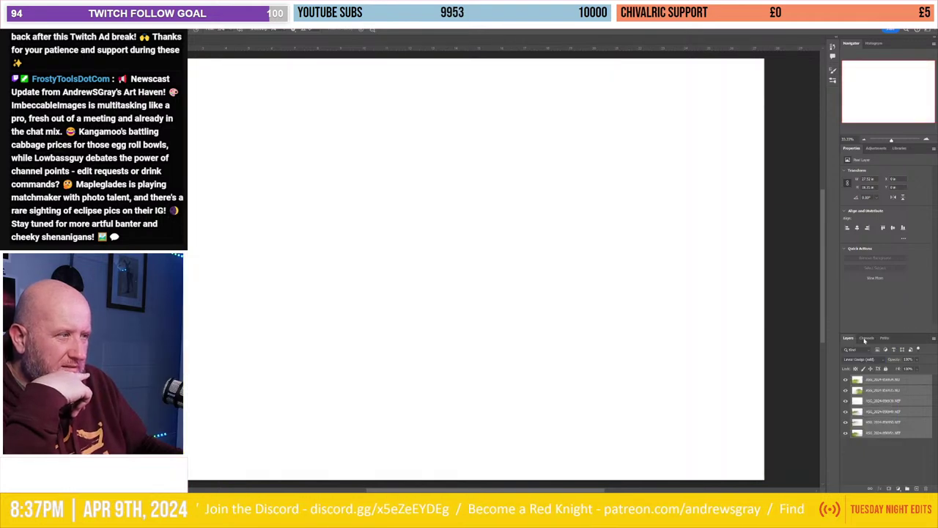
left_click(862, 360)
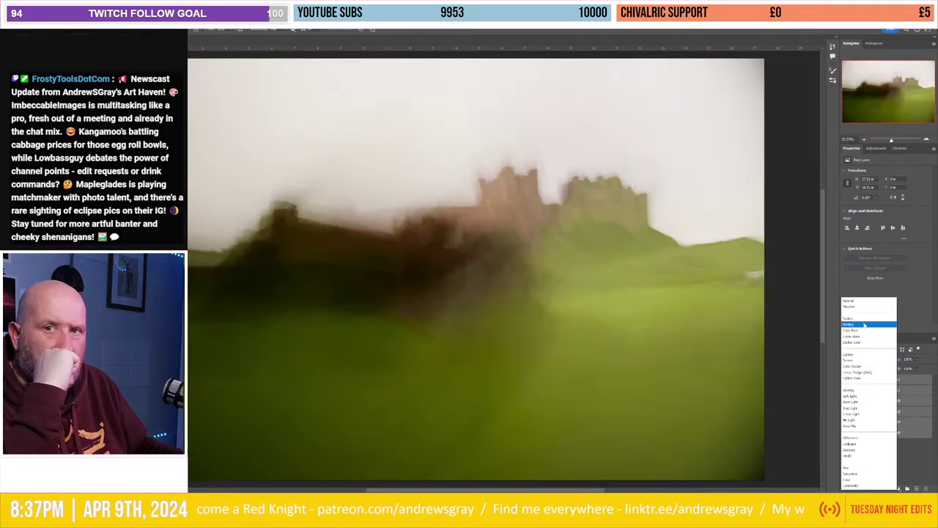
left_click(864, 324)
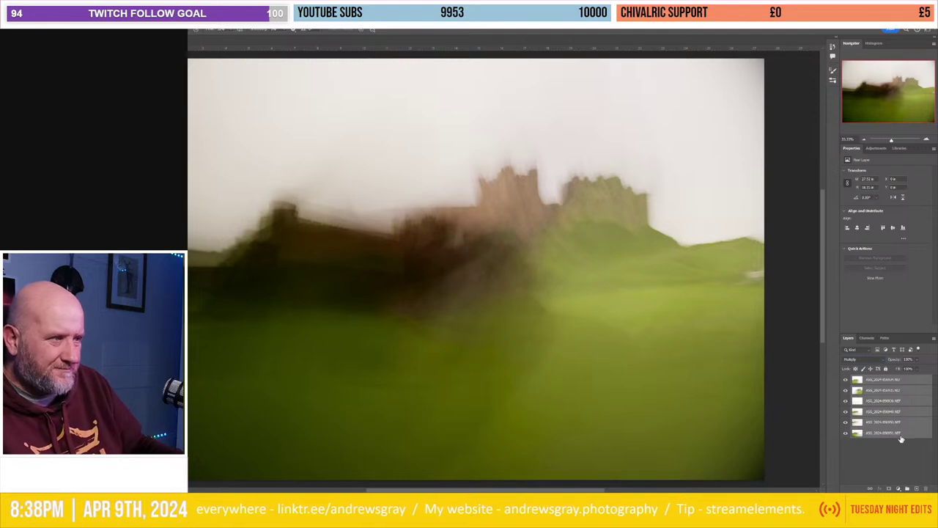
left_click(845, 390)
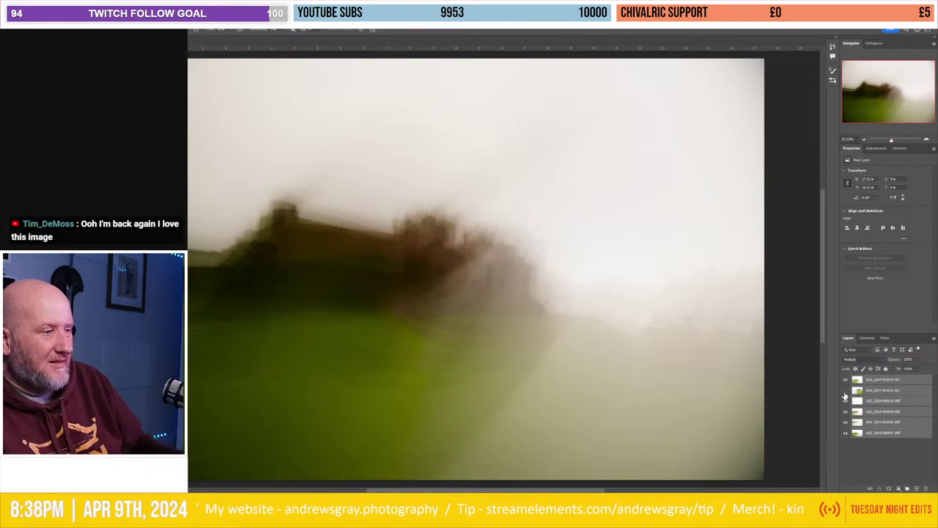
Step: Hide the top castle layers so the bottom three blend, then return to Lightroom Classic
left_click(846, 379)
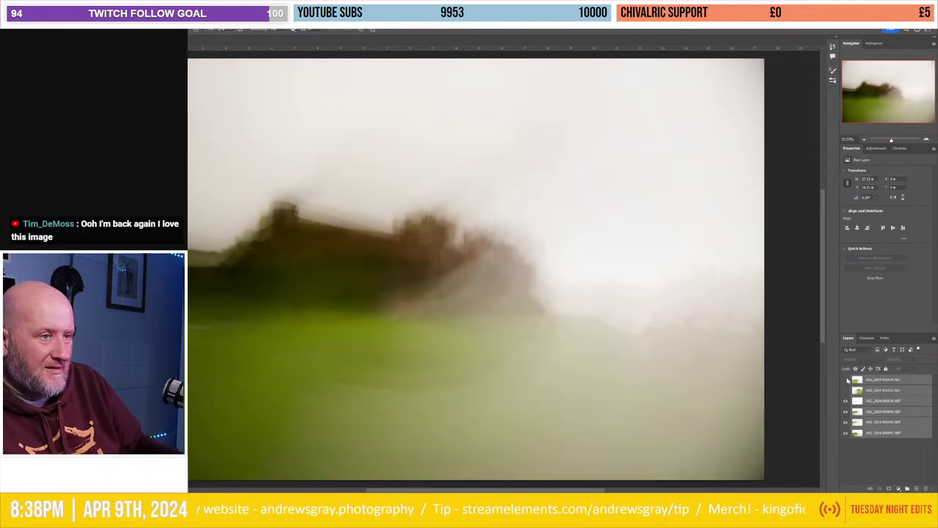
left_click(845, 413)
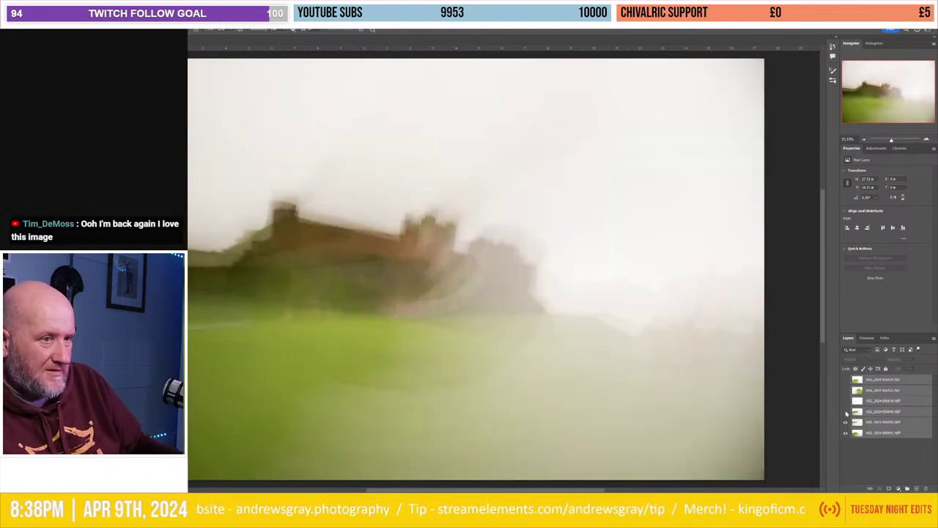
left_click(846, 423)
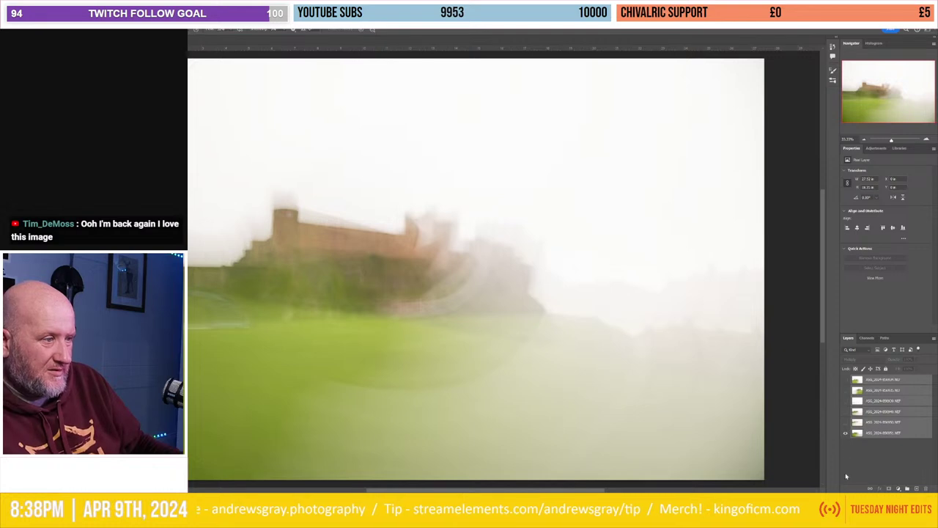
left_click(845, 423)
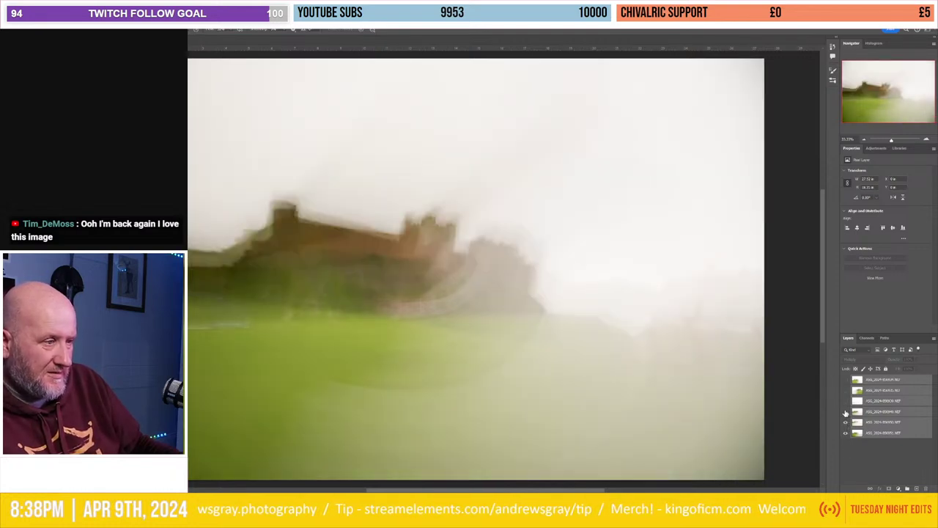
left_click(845, 413)
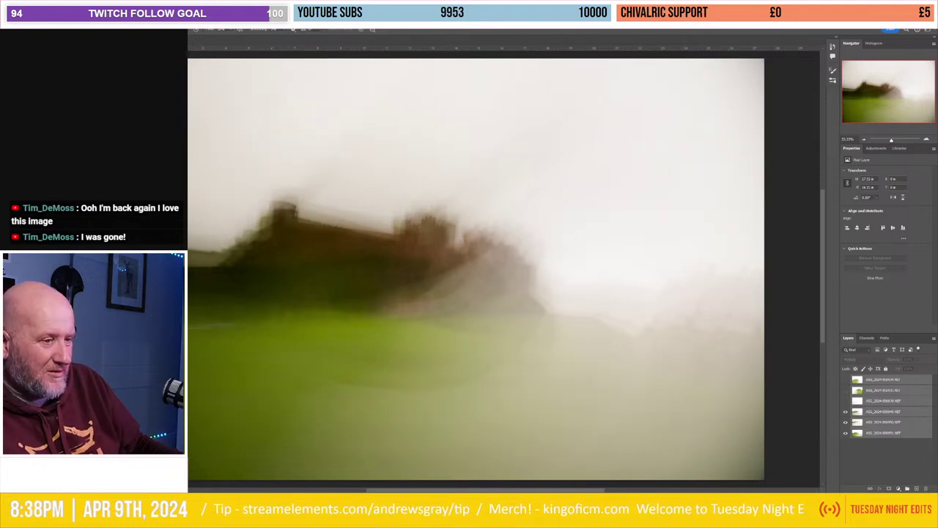
key("alt+Tab")
Step: View the pink-tinted Edit.tif copy in Lightroom's filmstrip, then return to the Photoshop castle composite
scroll(725, 473, "down", 5)
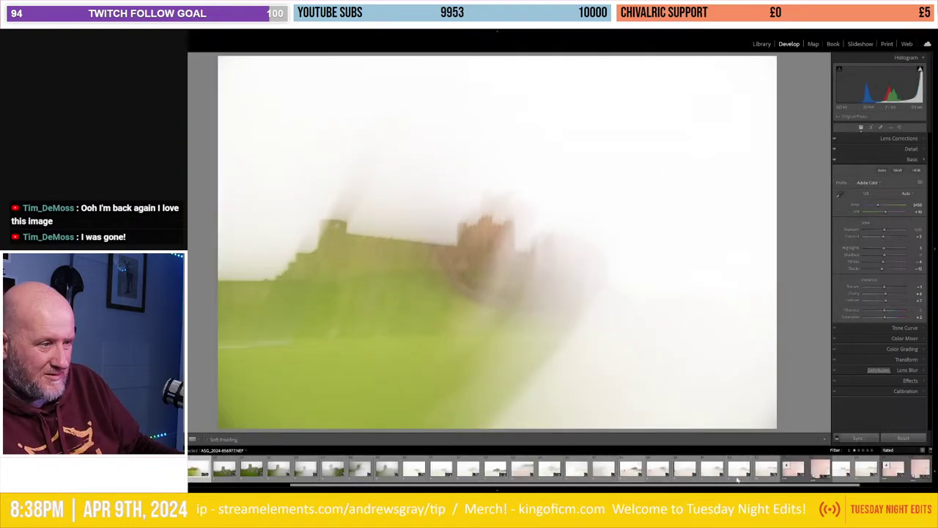
scroll(740, 476, "down", 5)
left_click(864, 469)
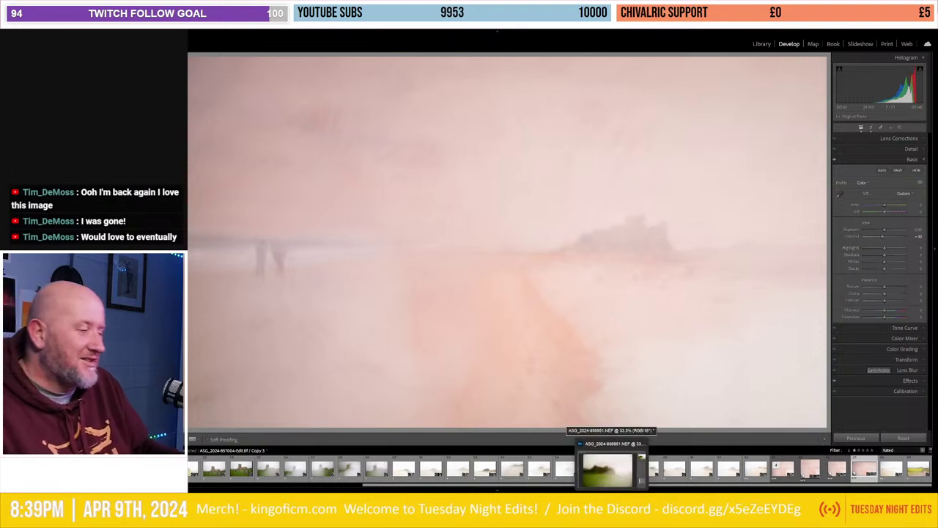
left_click(606, 469)
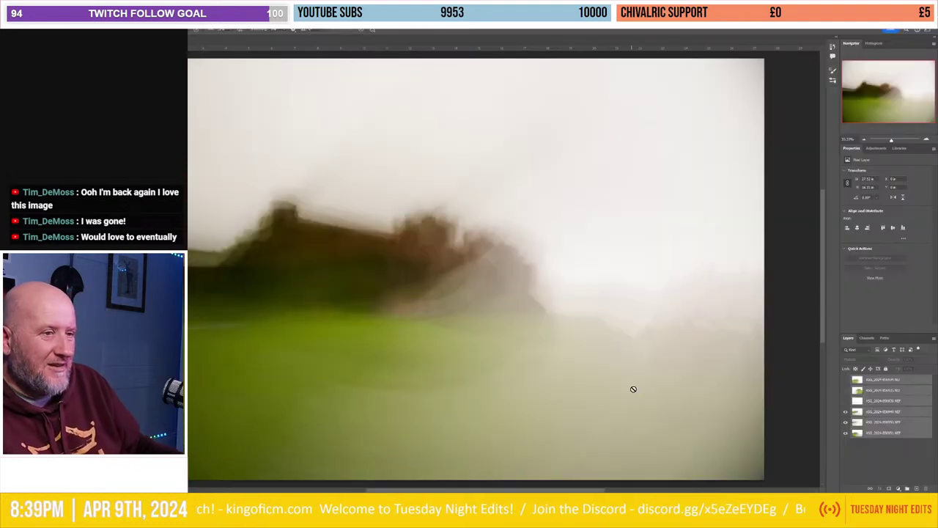
Step: Show the top castle layer and move it up and to the right on the canvas
left_click(846, 389)
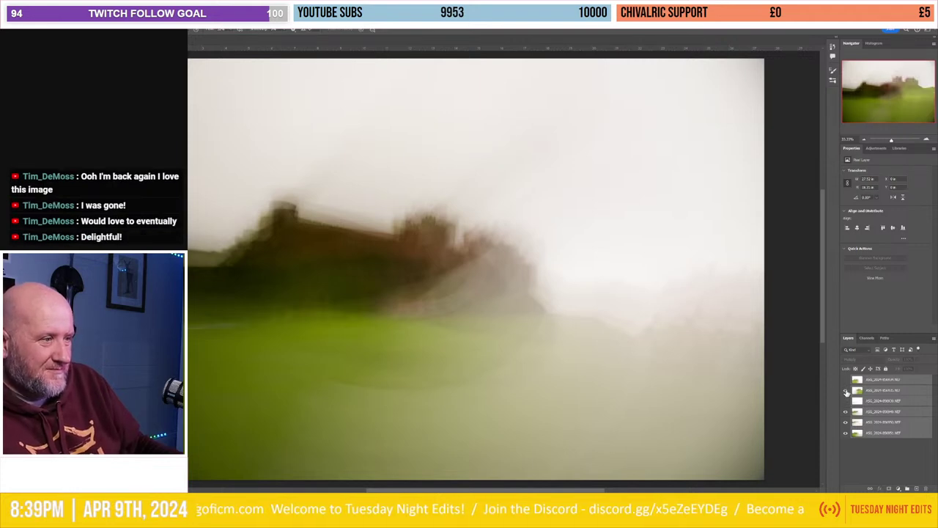
left_click(847, 391)
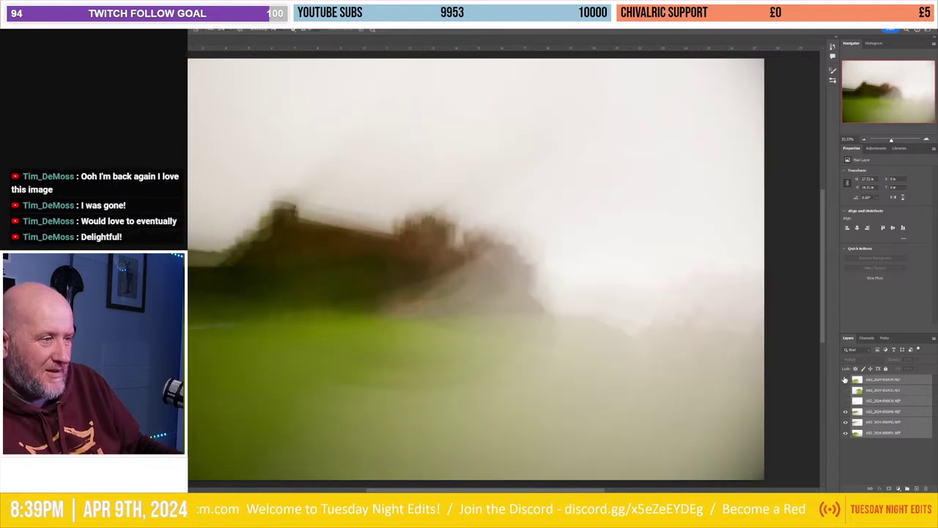
left_click(845, 380)
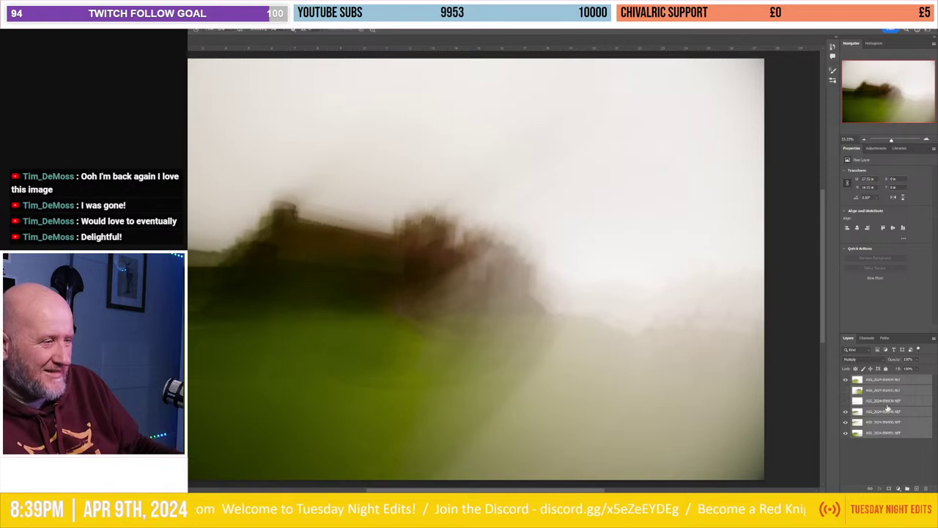
left_click(888, 380)
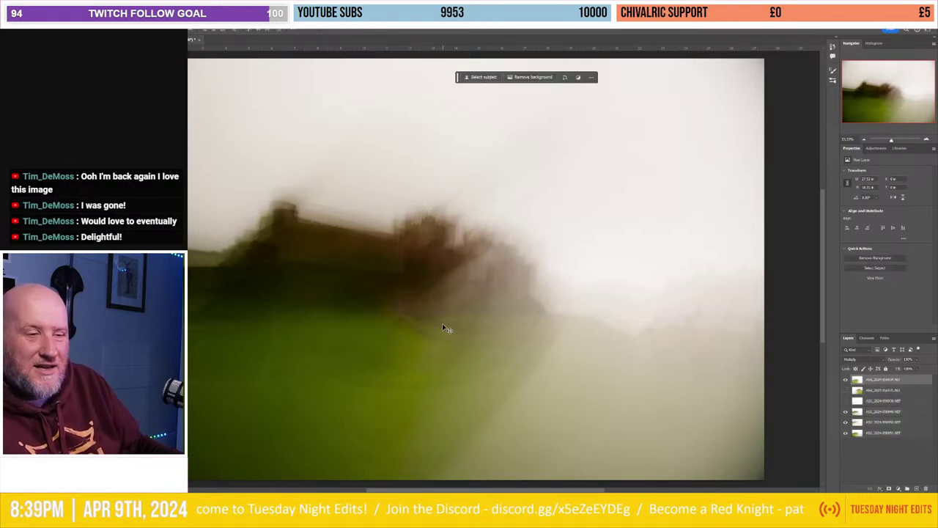
mouse_move(444, 326)
left_mouse_down()
mouse_move(429, 289)
mouse_move(459, 286)
left_mouse_up()
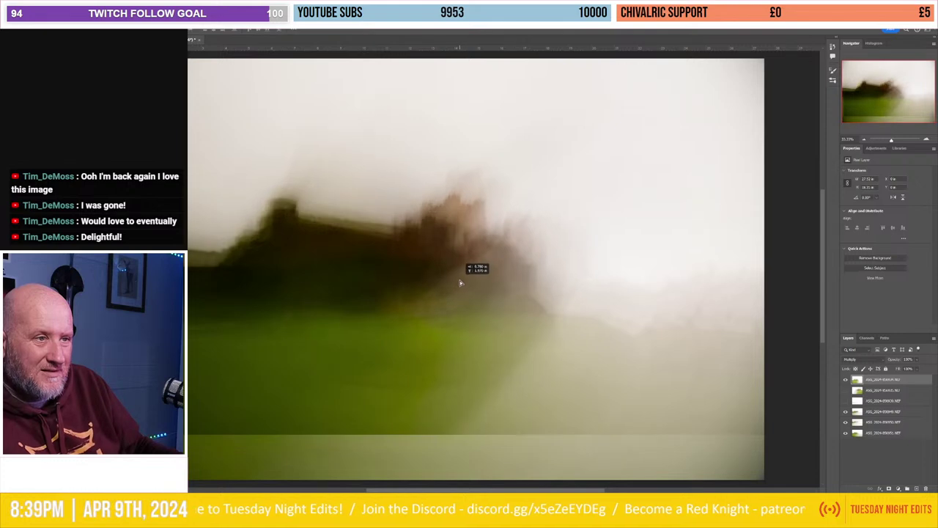
left_click_drag(459, 286, 476, 283)
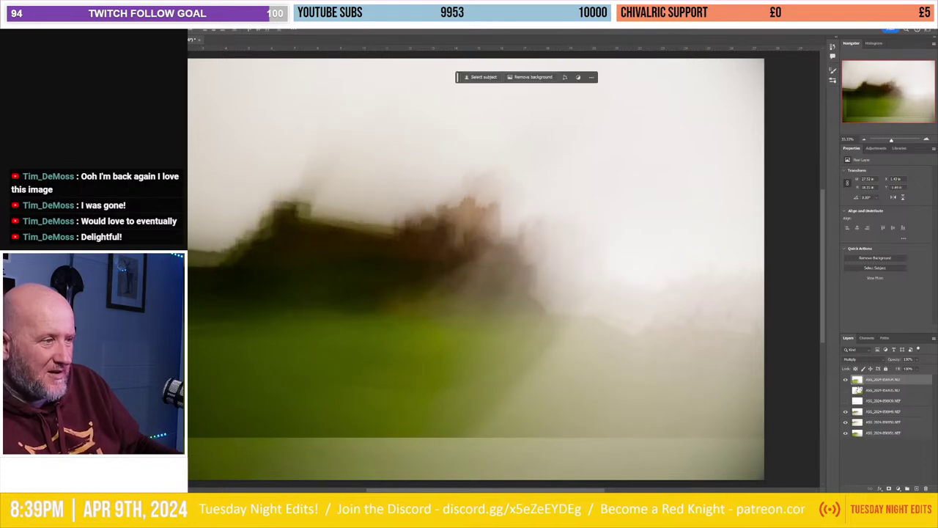
Step: Hide the top layer, then shift the second castle layer left and down
left_click(845, 379)
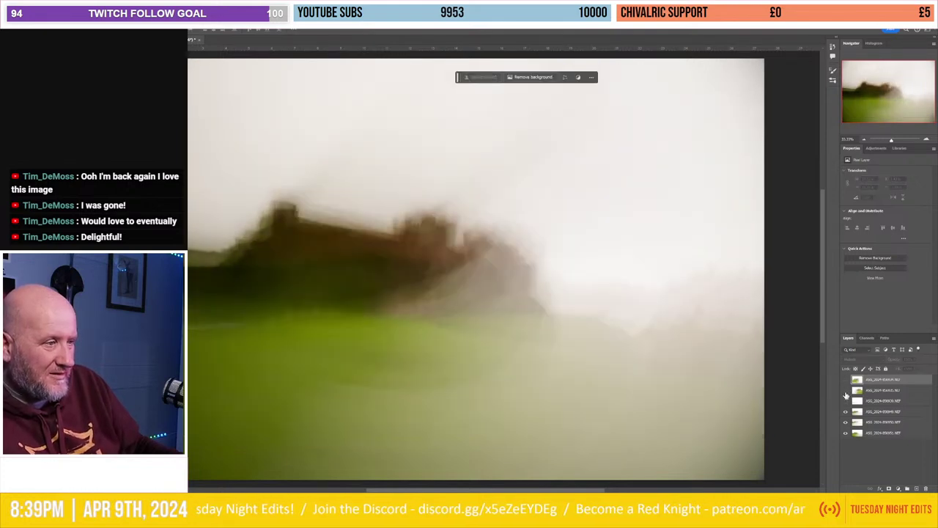
left_click(845, 392)
left_click(891, 391)
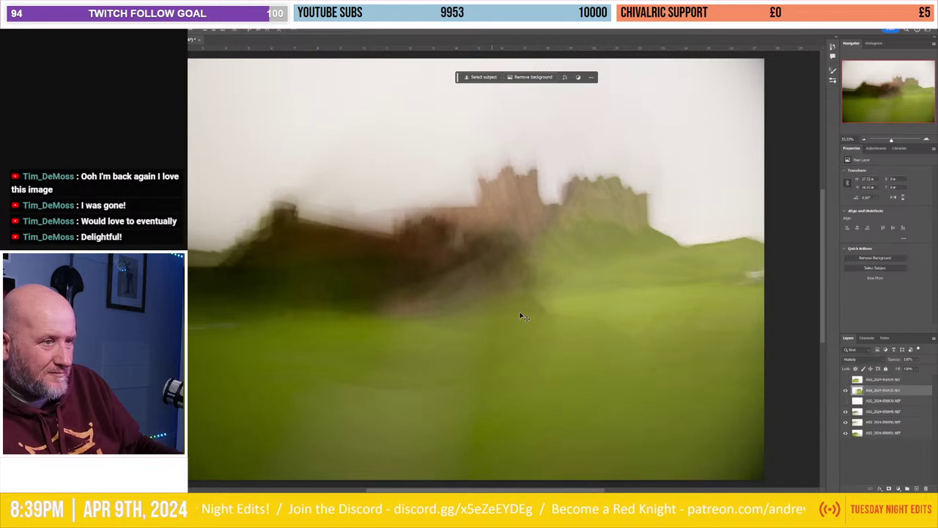
mouse_move(521, 315)
left_mouse_down()
mouse_move(464, 375)
mouse_move(476, 379)
mouse_move(478, 356)
mouse_move(474, 377)
left_mouse_up()
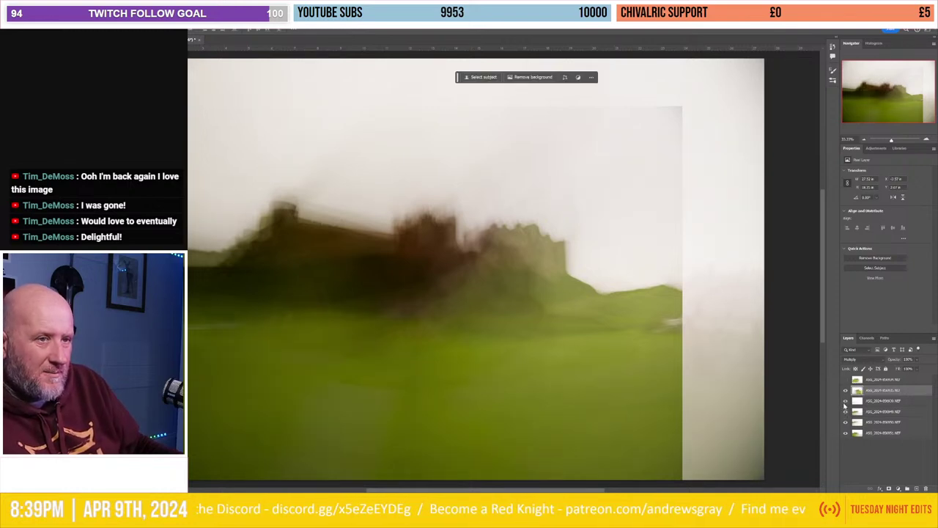
Step: Compare the composite by toggling the lower castle layers' visibility on and off
left_click(845, 412)
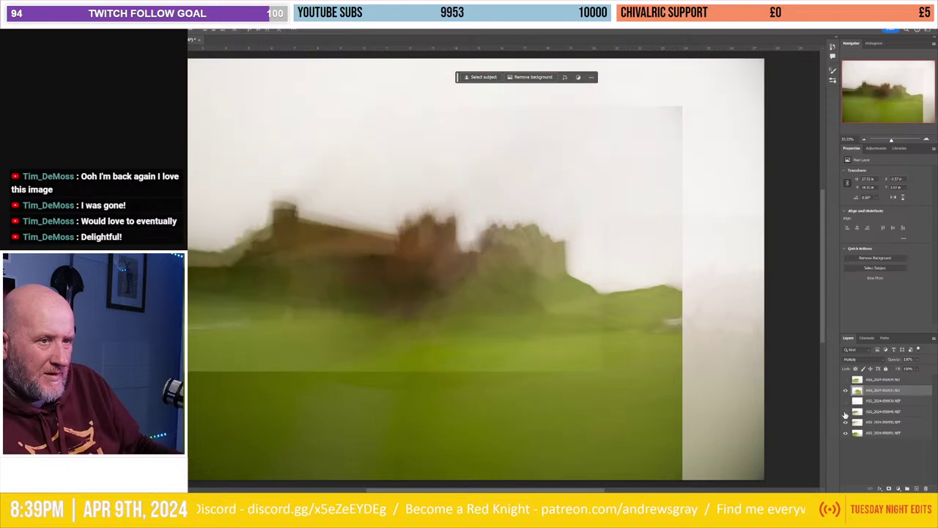
left_click(845, 423)
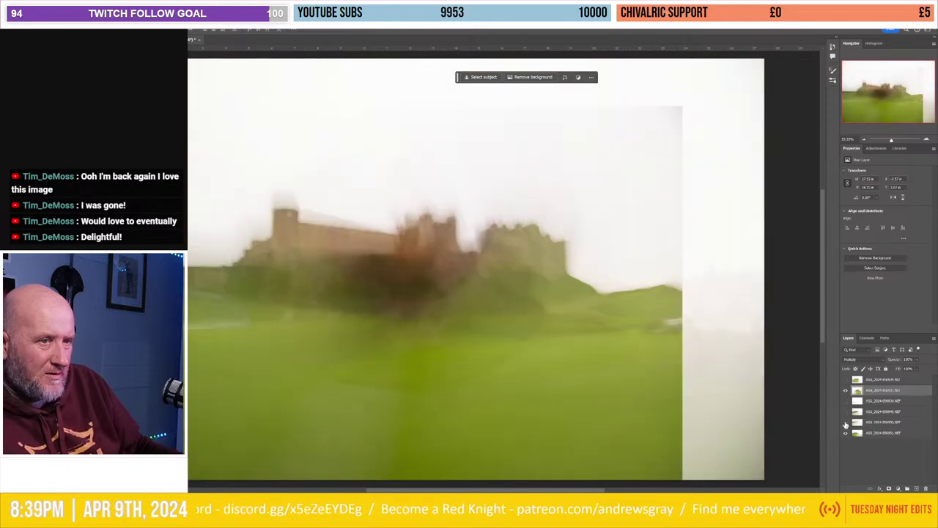
left_click(845, 434)
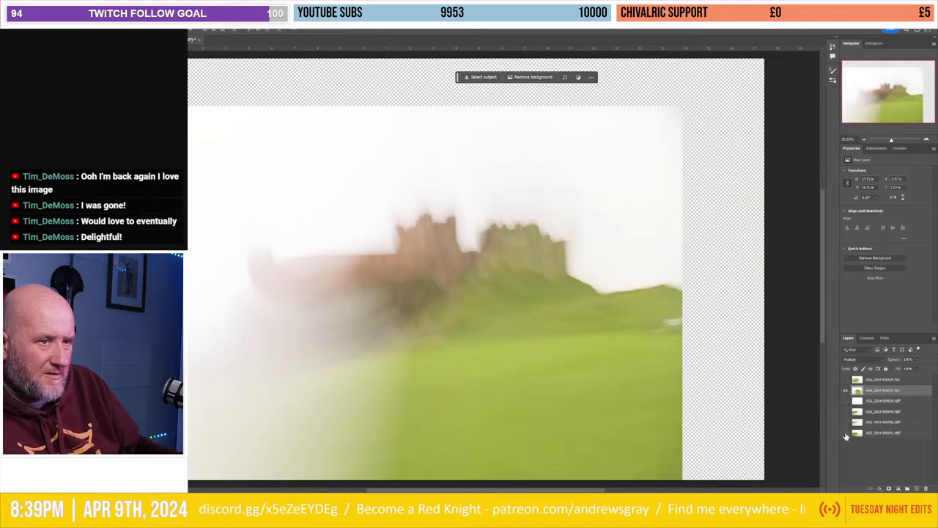
left_click(845, 433)
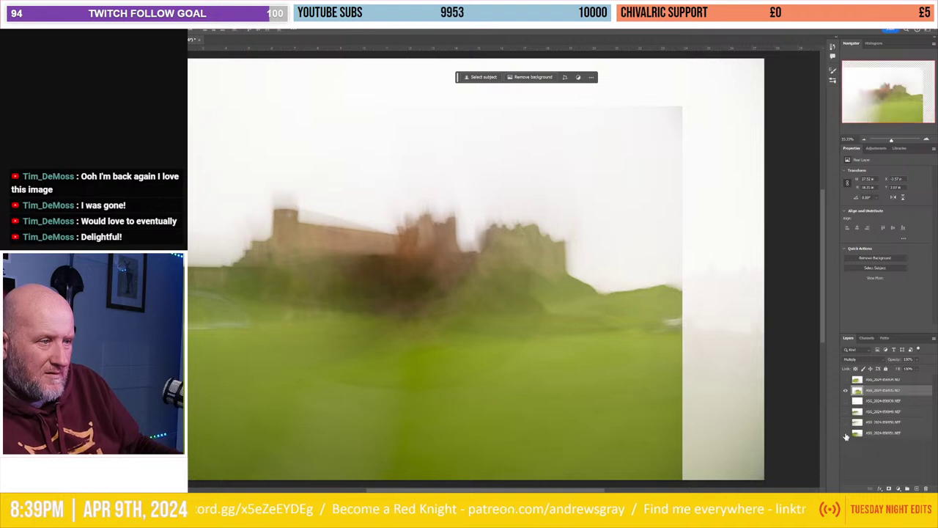
left_click(845, 433)
left_click(845, 409)
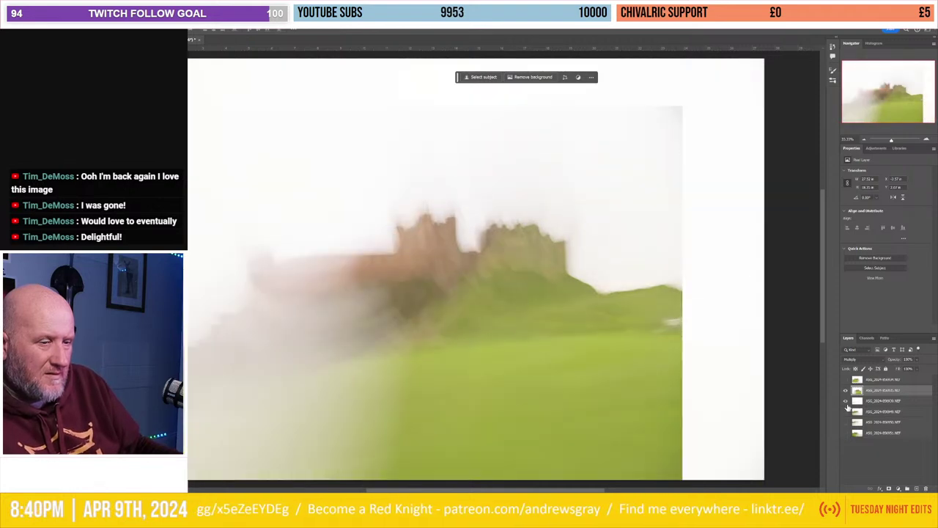
left_click(866, 403)
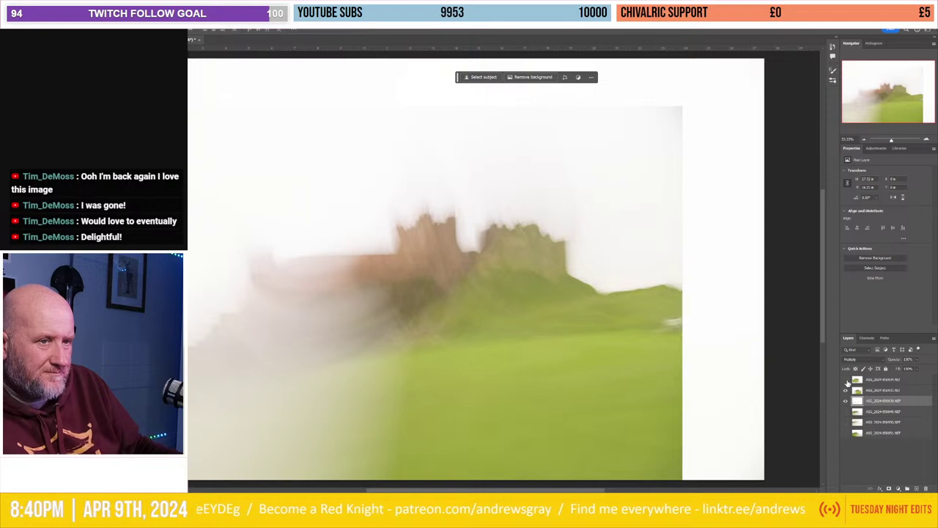
left_click(845, 411)
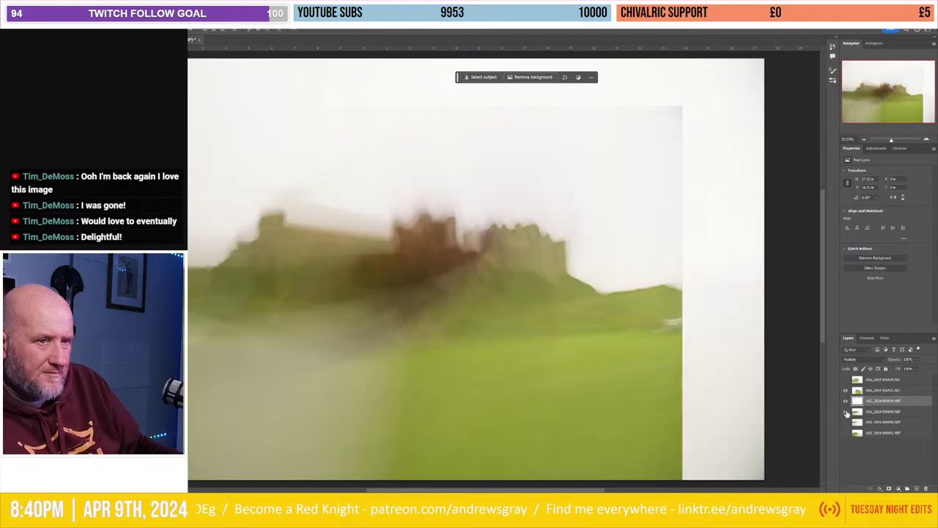
left_click(846, 413)
left_click(846, 413)
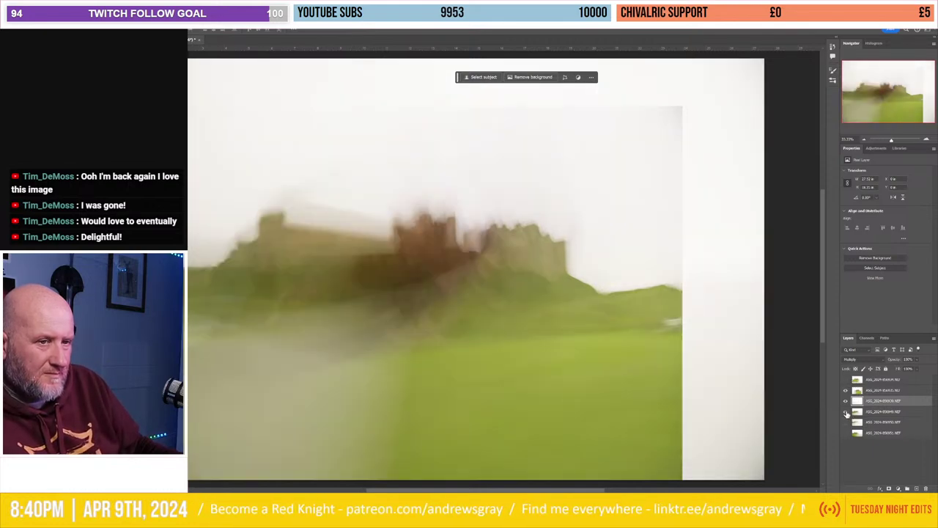
left_click(889, 414)
Step: Drag the fourth castle layer down about 45 px, compare visibility, then nudge it lower
mouse_move(604, 342)
left_mouse_down()
mouse_move(598, 376)
mouse_move(565, 424)
mouse_move(617, 352)
mouse_move(605, 352)
mouse_move(574, 392)
mouse_move(592, 369)
left_mouse_up()
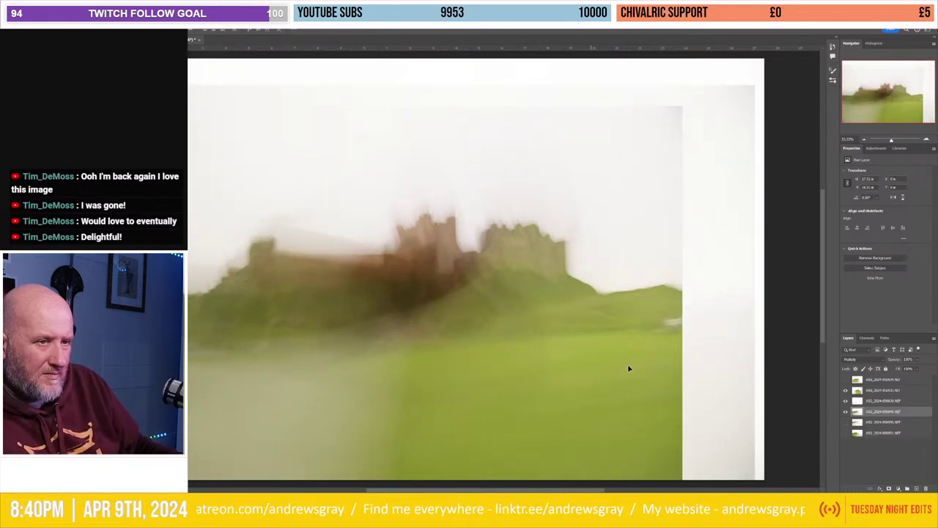
left_click(844, 411)
left_click(846, 422)
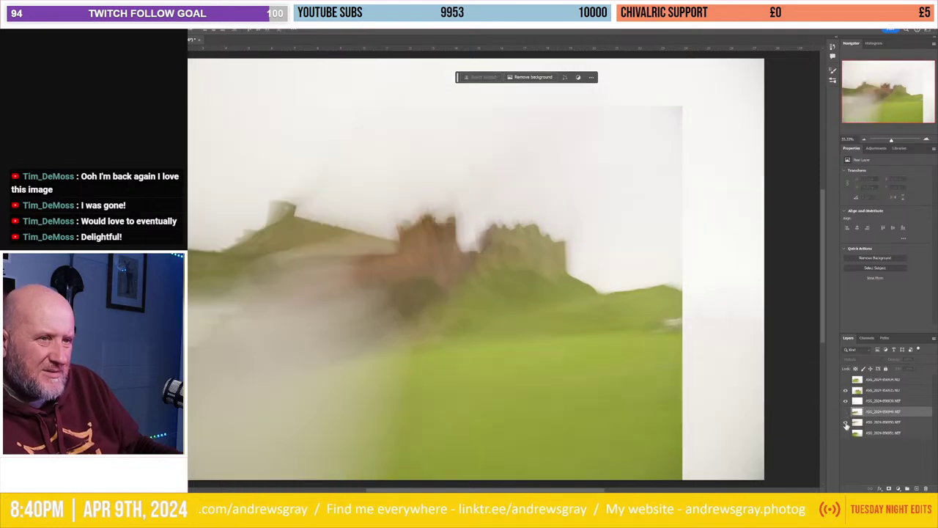
left_click(846, 423)
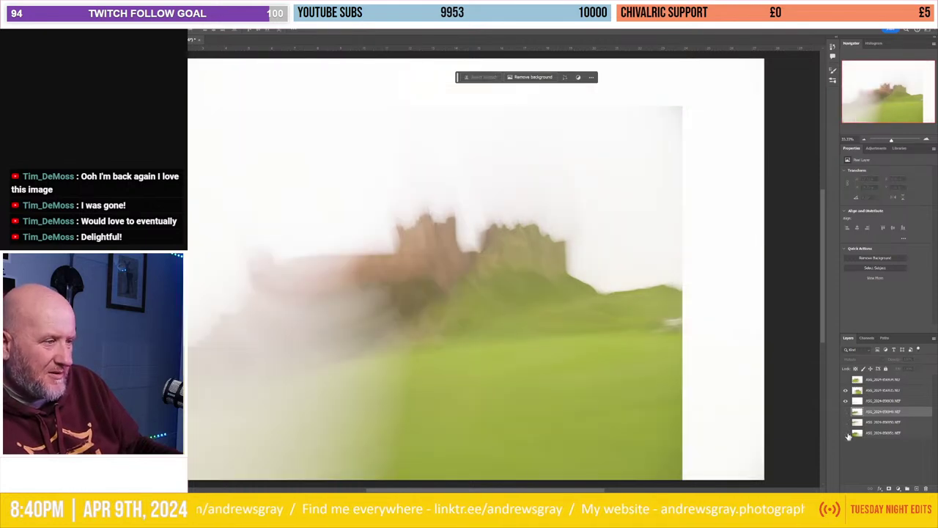
left_click(846, 433)
left_click(847, 434)
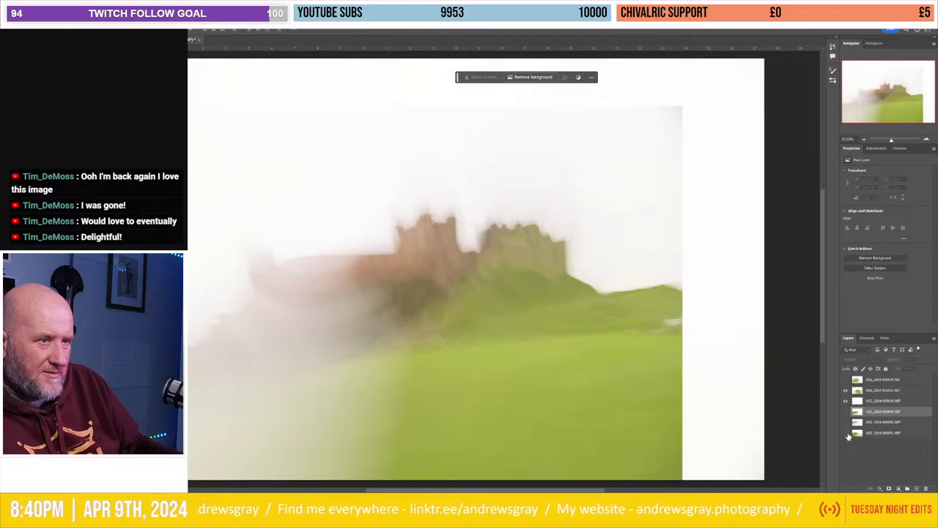
left_click(845, 411)
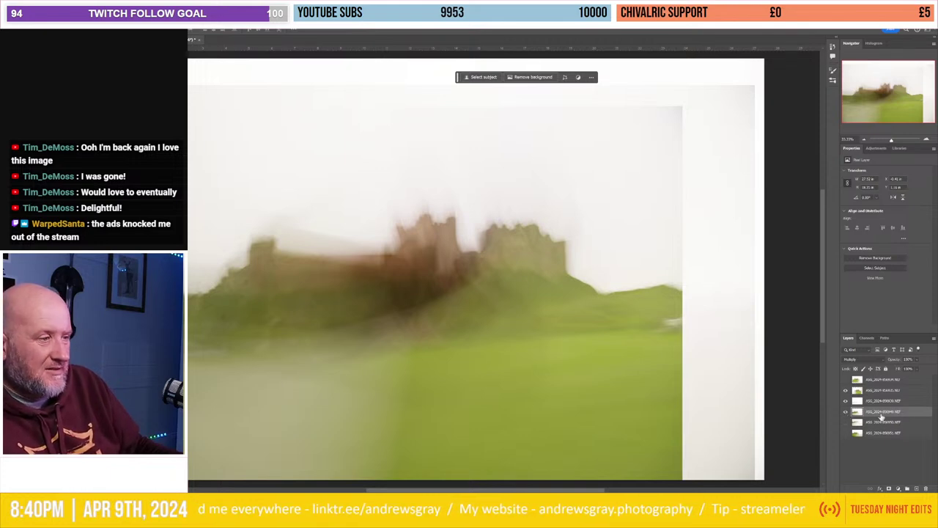
mouse_move(388, 331)
left_mouse_down()
mouse_move(390, 351)
mouse_move(408, 317)
left_mouse_up()
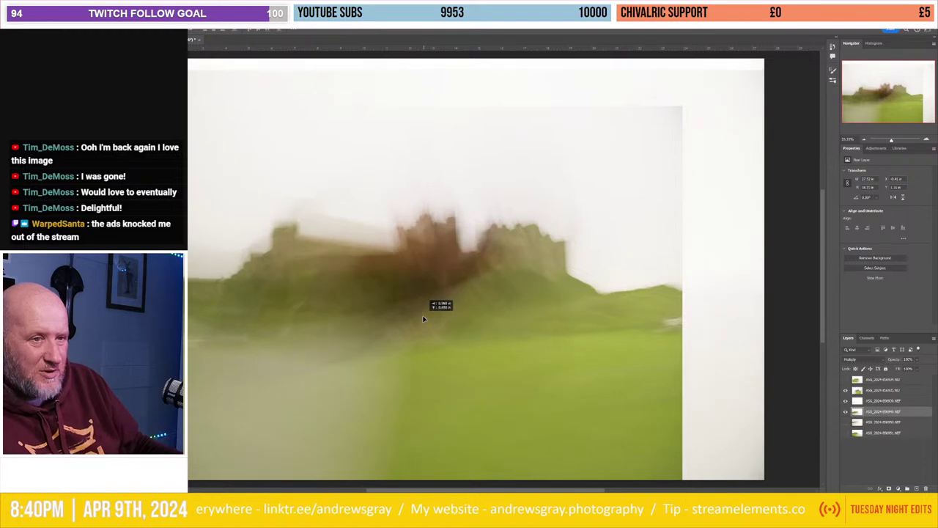
mouse_move(408, 316)
left_mouse_down()
mouse_move(412, 387)
mouse_move(409, 331)
mouse_move(401, 338)
left_mouse_up()
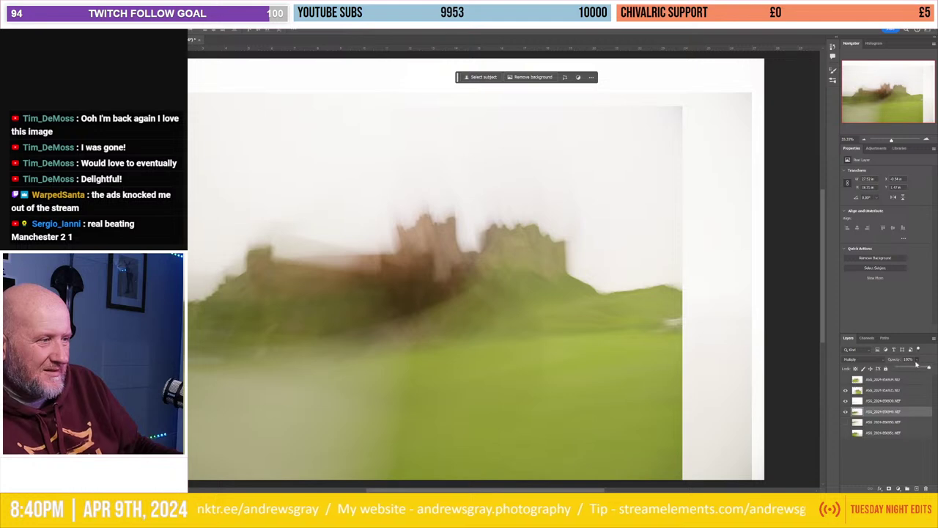
Step: Set the moved layer to 67% opacity, then shift the bottom castle layer left and down
key("6")
key("7")
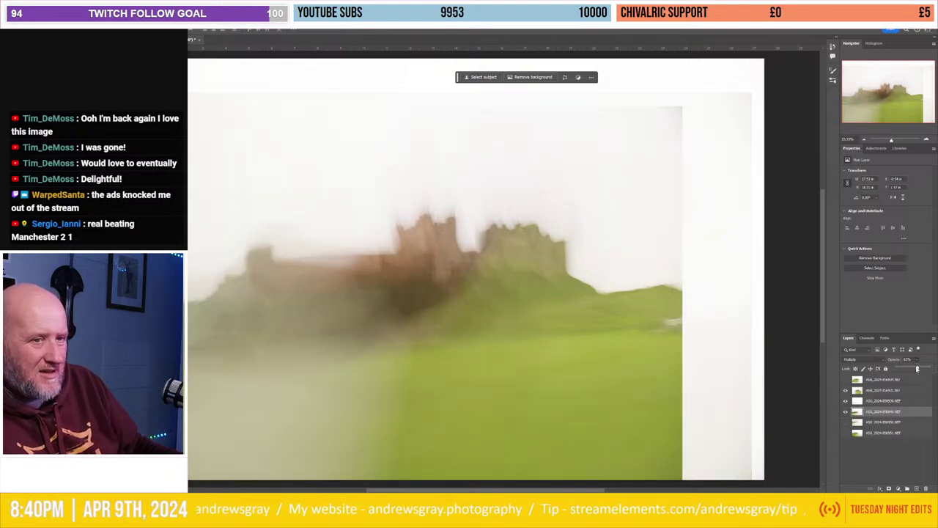
left_click(845, 433)
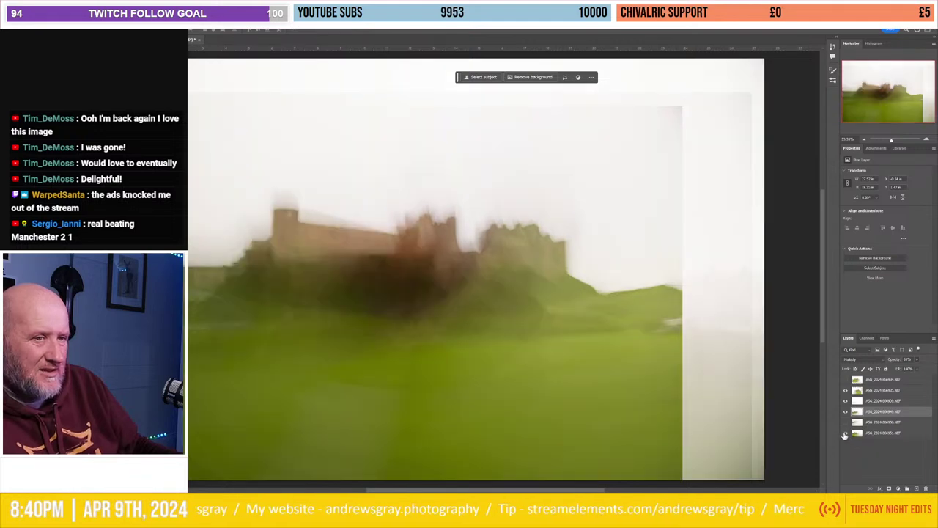
left_click(883, 432)
mouse_move(530, 350)
left_mouse_down()
mouse_move(502, 383)
mouse_move(516, 364)
mouse_move(562, 359)
mouse_move(525, 365)
left_mouse_up()
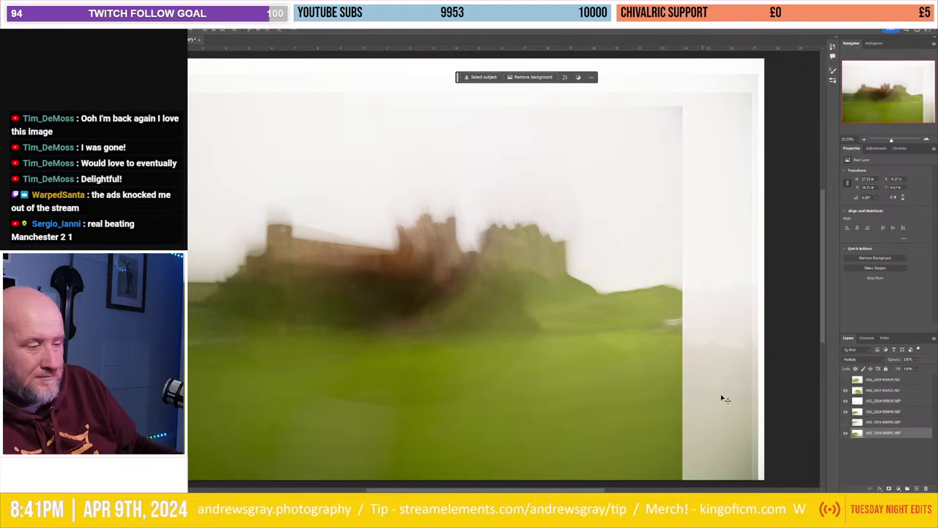
Step: Adjust the bottom layer's opacity, deselect layers, and toggle the top layer to compare
left_click(914, 373)
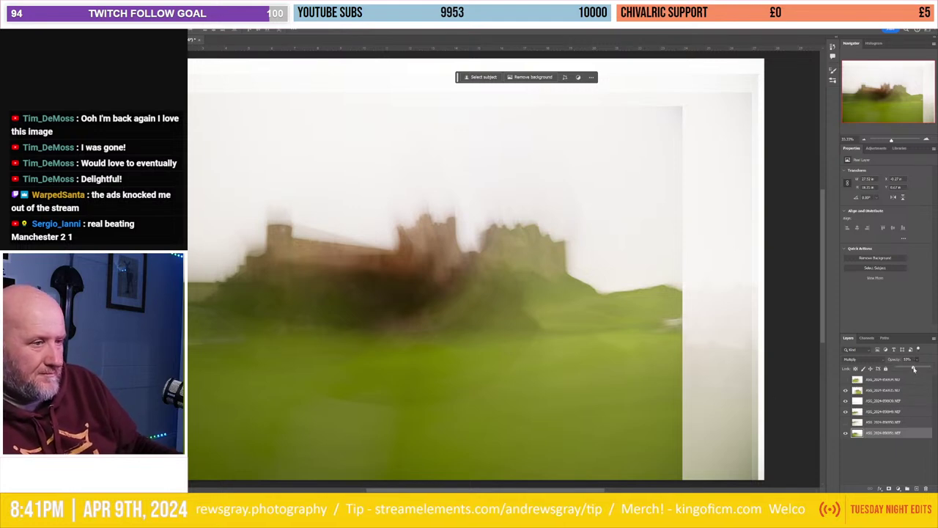
left_click(894, 455)
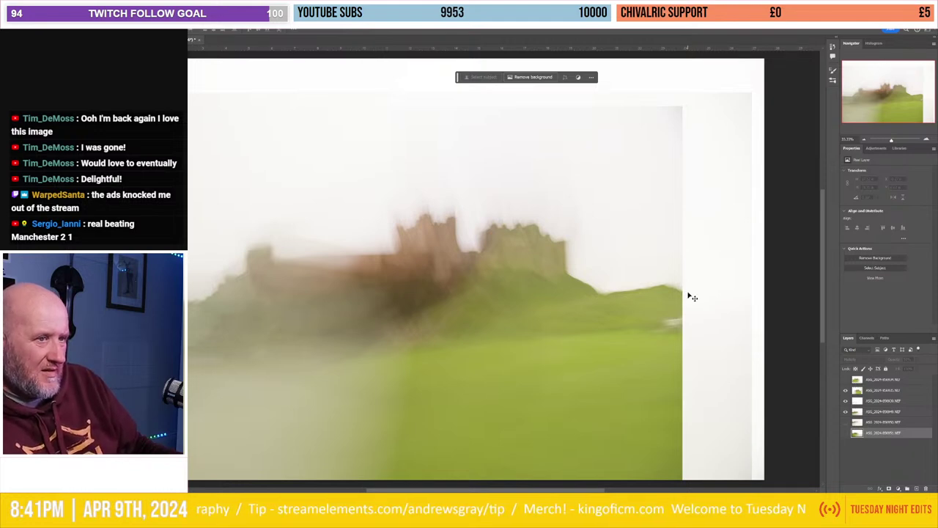
left_click(846, 381)
left_click(845, 381)
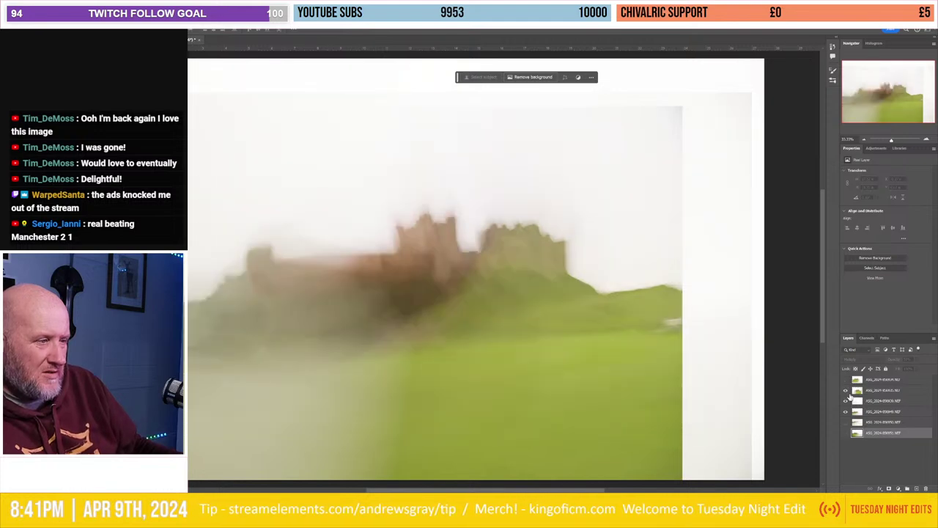
left_click(845, 390)
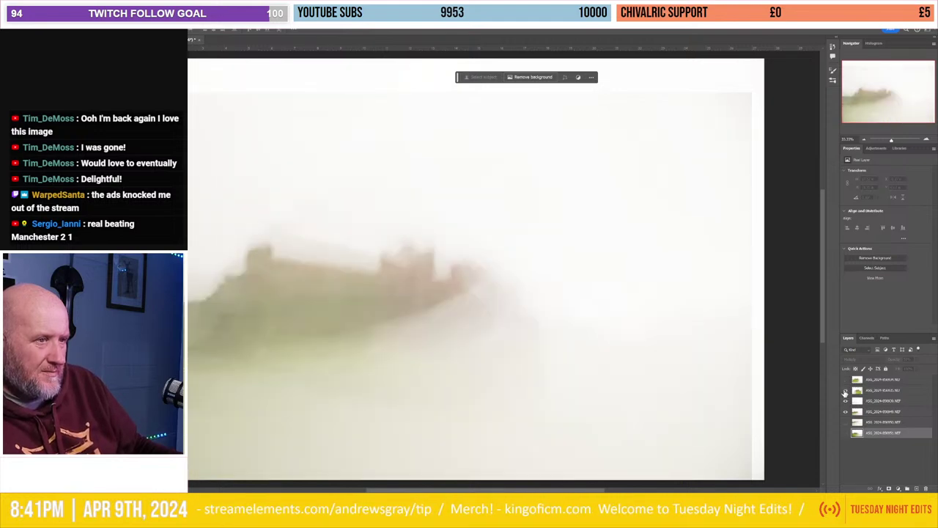
left_click(845, 390)
left_click(845, 390)
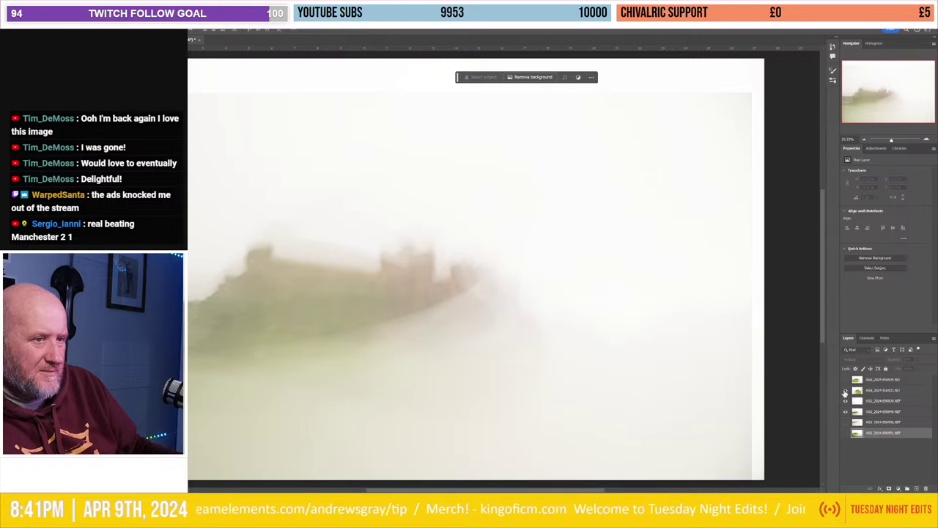
left_click(844, 390)
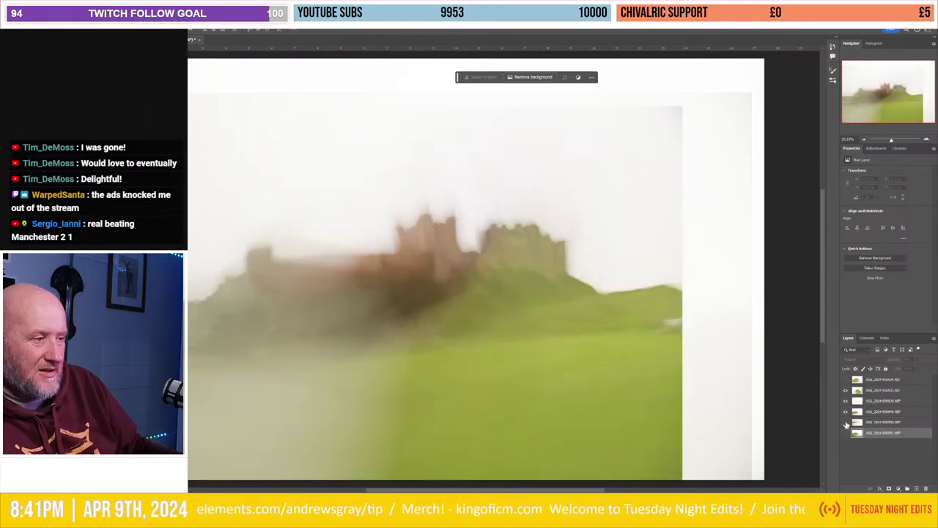
left_click(845, 422)
left_click(846, 423)
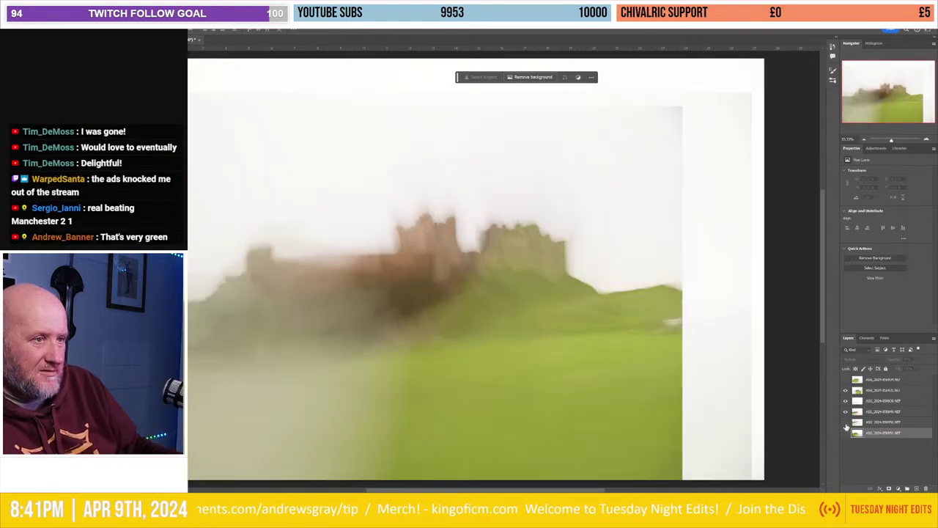
left_click(846, 434)
left_click(846, 434)
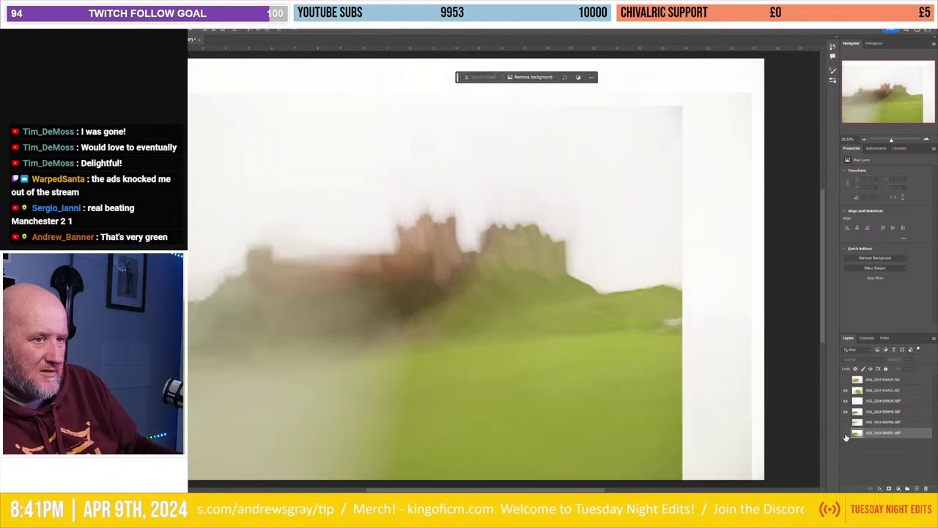
left_click(846, 434)
left_click(846, 434)
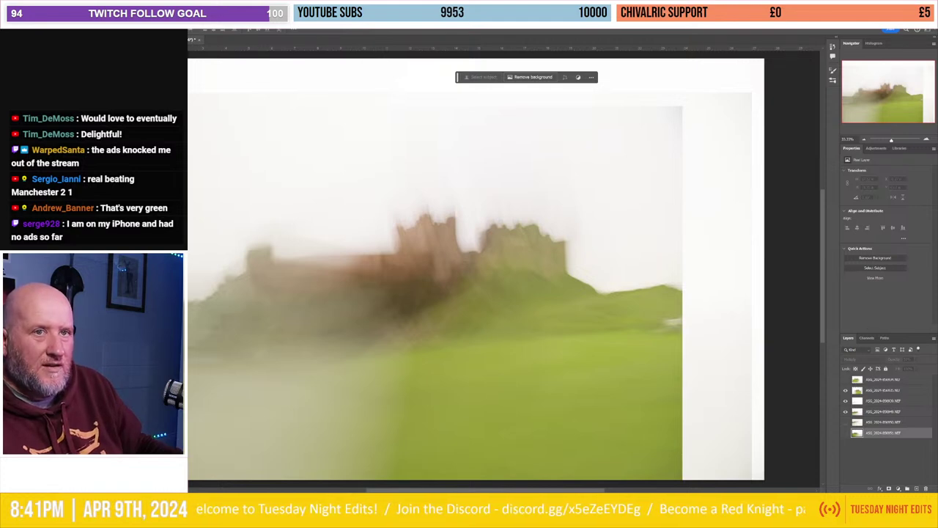
Step: Crop the canvas, lowering the top edge and pulling the right edge in past the white strip
key("c")
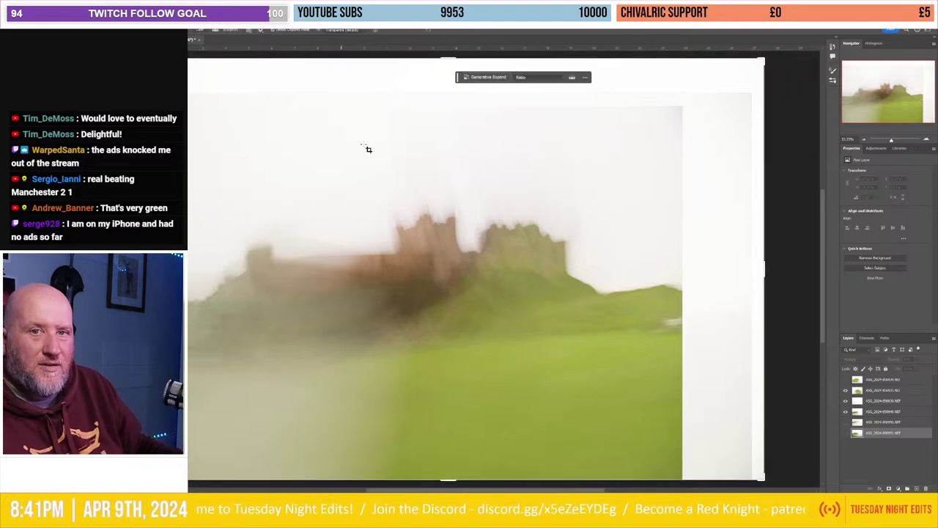
left_click_drag(446, 59, 445, 77)
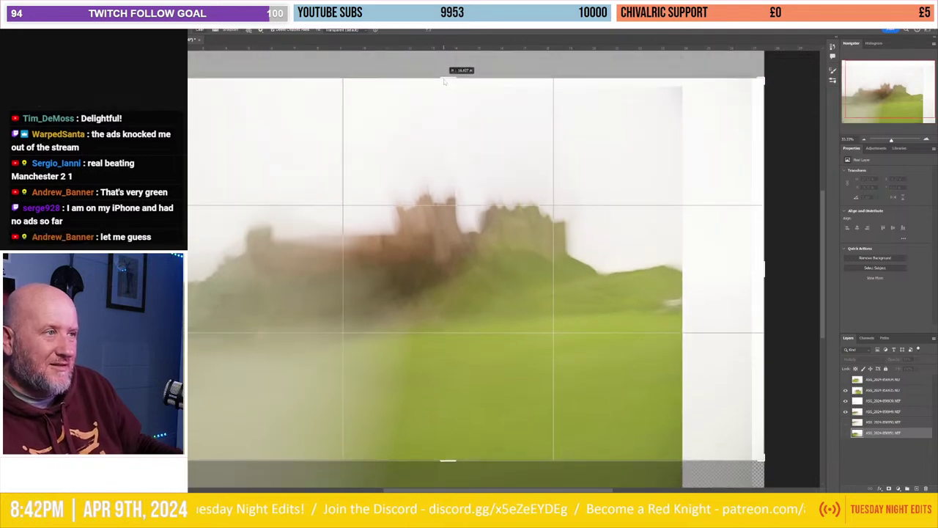
left_click_drag(445, 76, 447, 80)
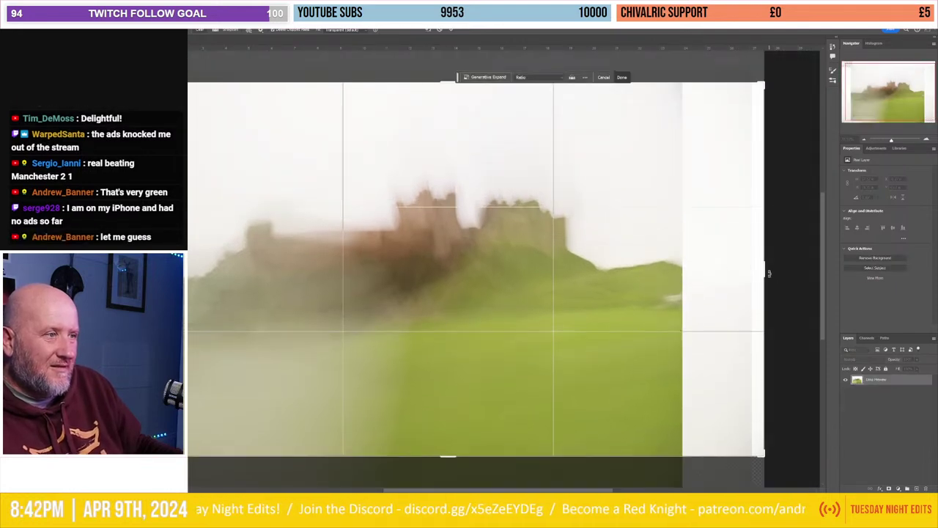
left_click_drag(769, 274, 724, 271)
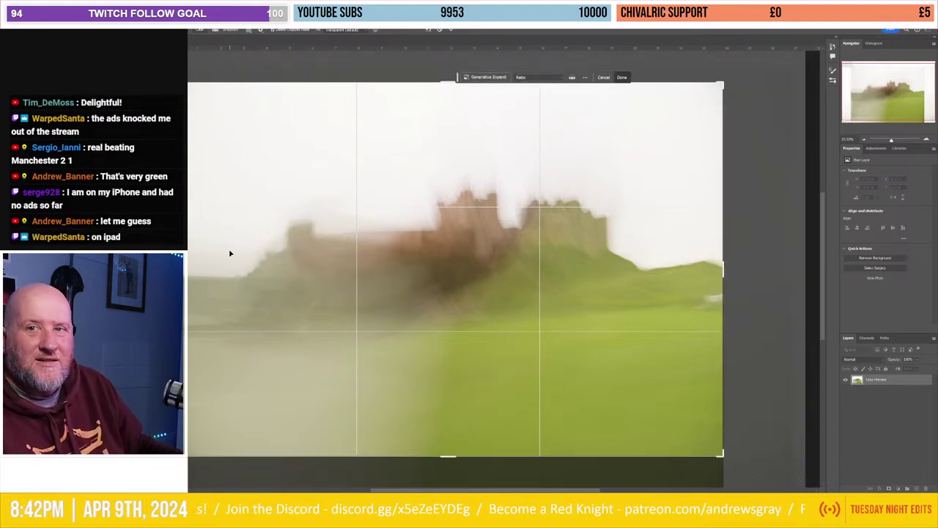
left_click_drag(190, 268, 190, 259)
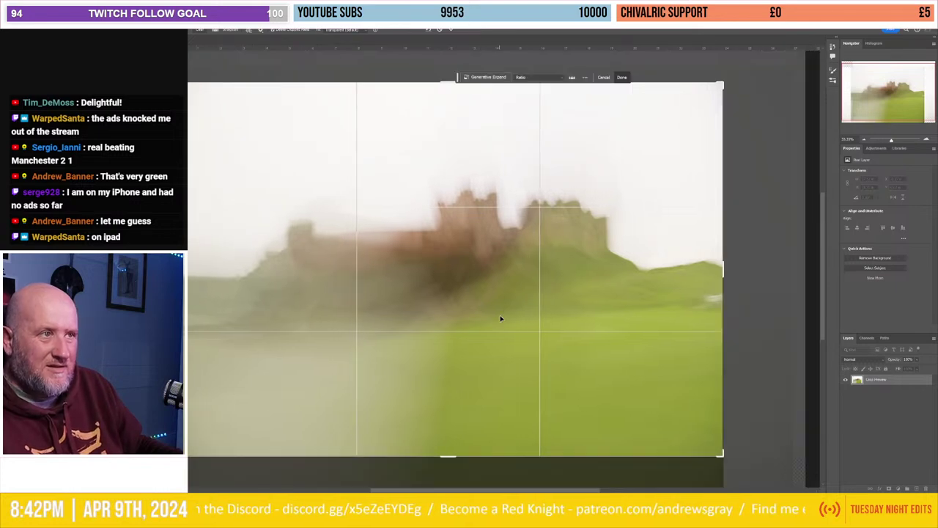
left_click(451, 30)
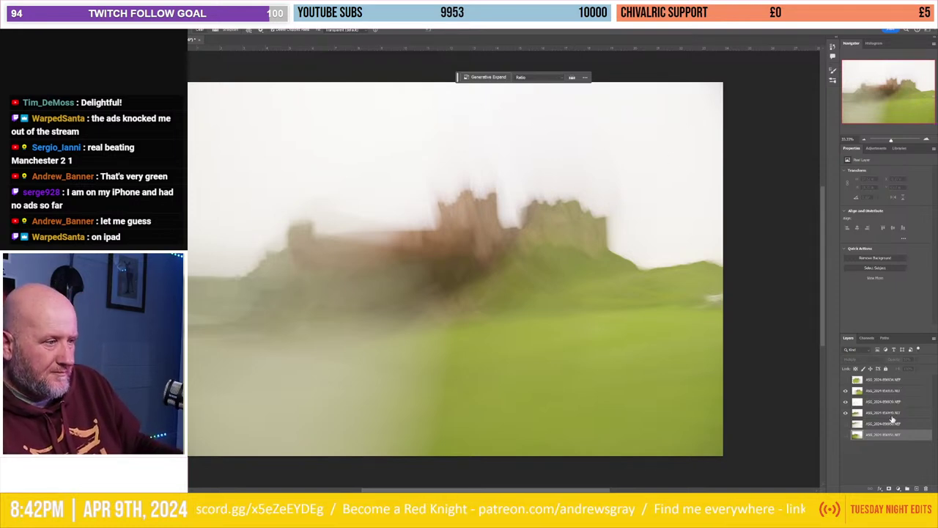
Step: Move the top castle layer down to fourth place and add a new orange-filled top layer
left_click(895, 379)
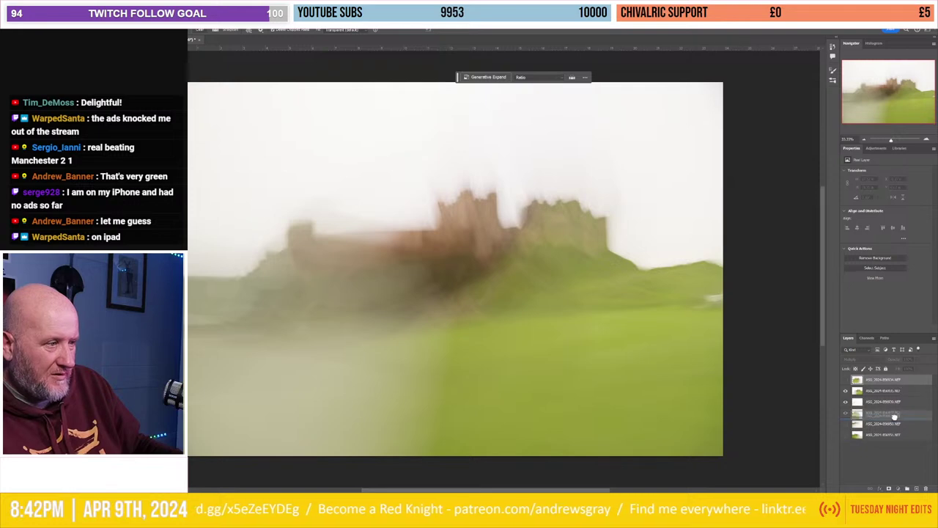
left_click_drag(899, 383, 893, 418)
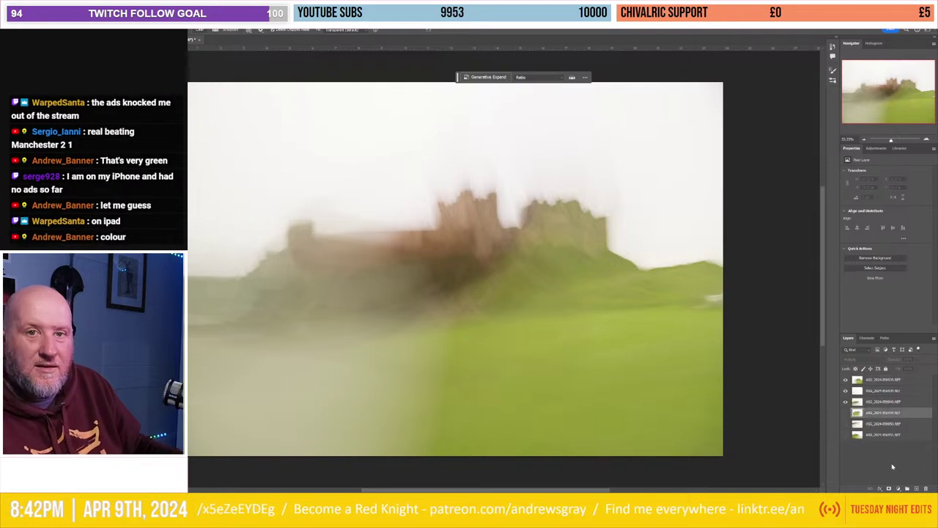
left_click(907, 383)
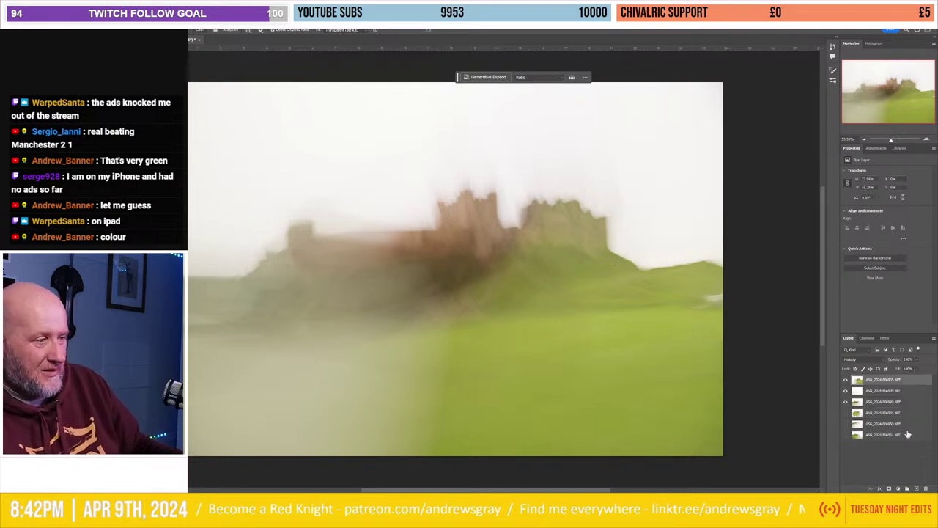
left_click(915, 488)
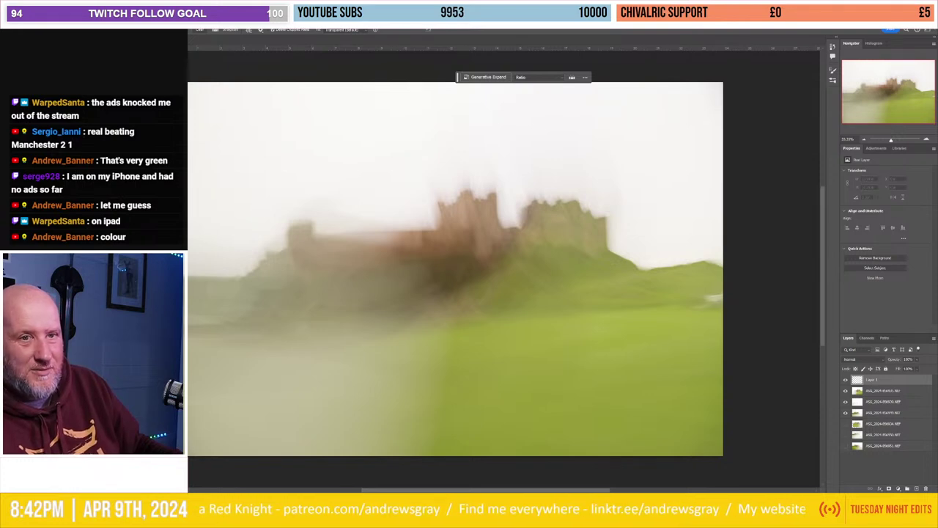
key("alt+BackSpace")
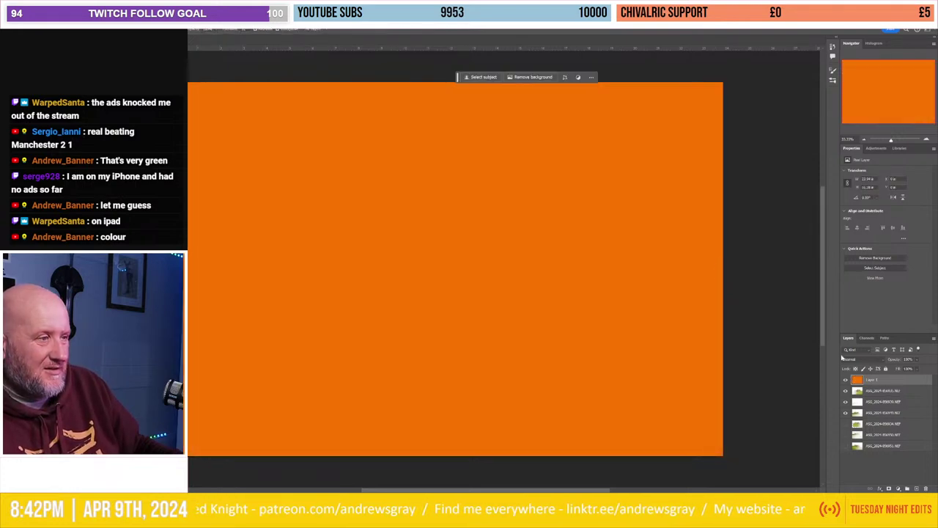
Step: Set the orange layer's blend mode to Hue and toggle its visibility to compare
left_click(864, 360)
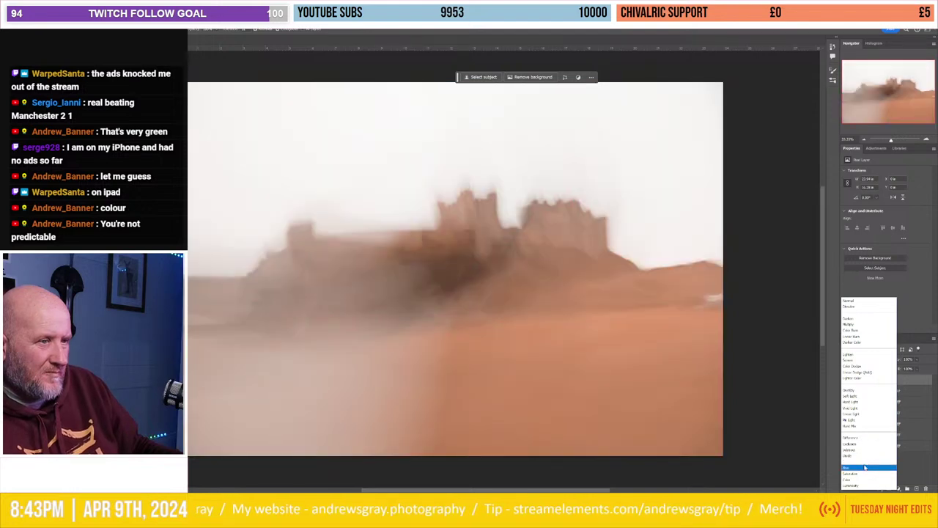
left_click(865, 466)
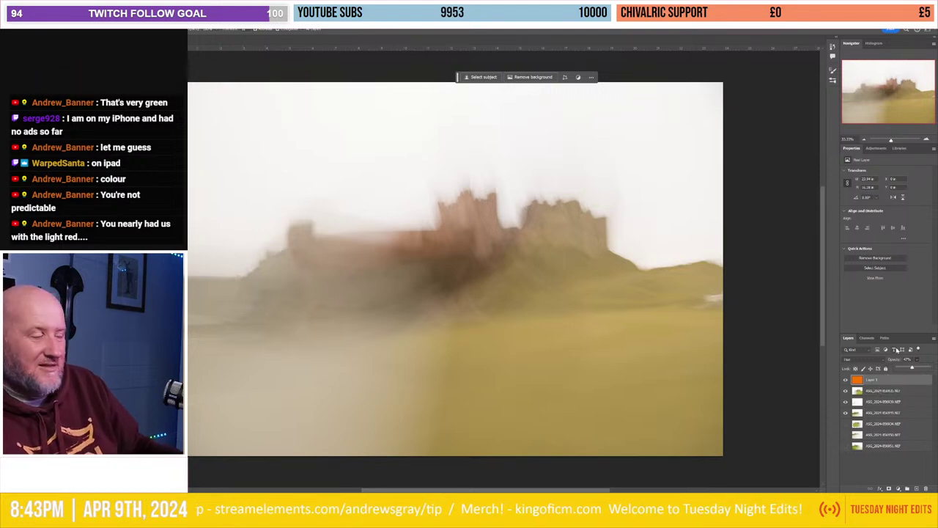
left_click(847, 380)
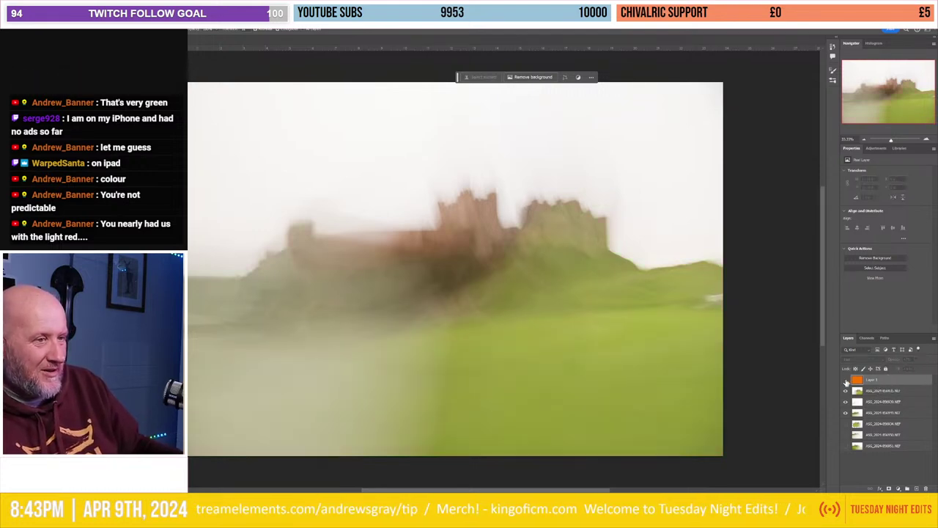
left_click(846, 380)
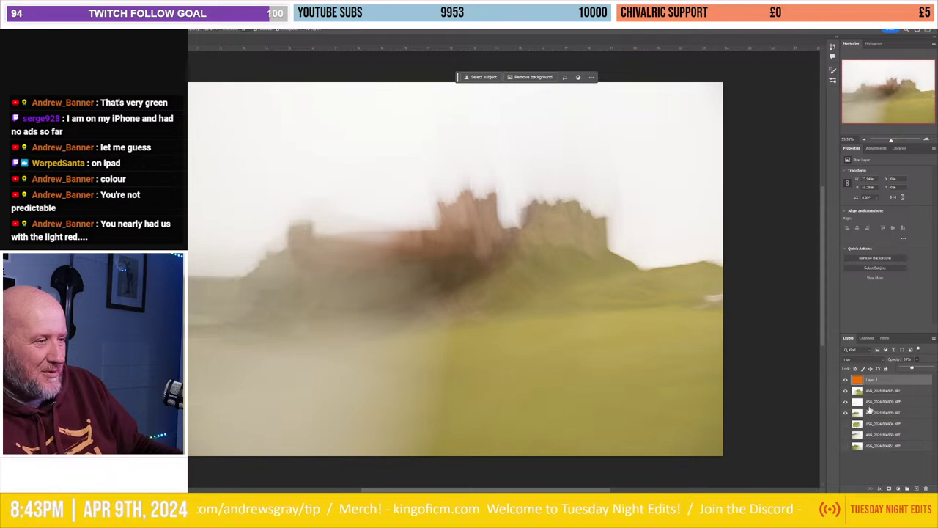
left_click(846, 380)
left_click(847, 380)
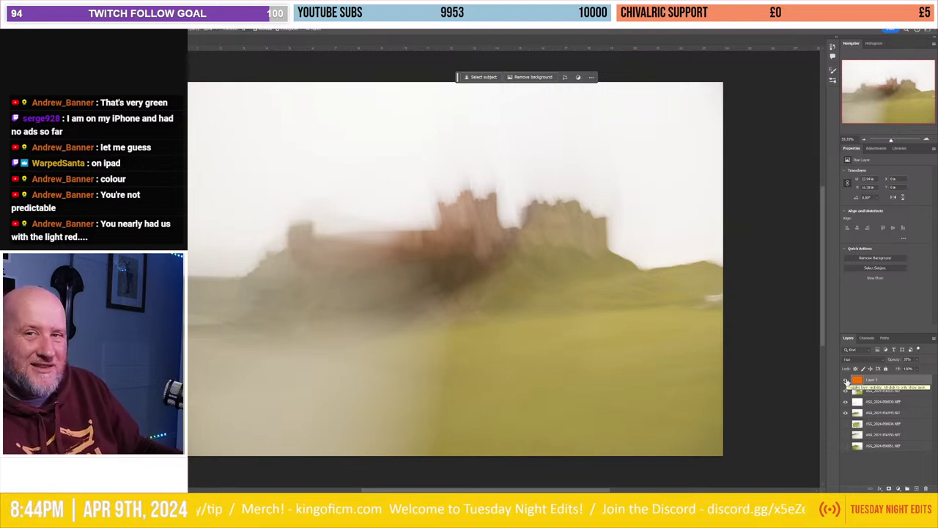
left_click(846, 381)
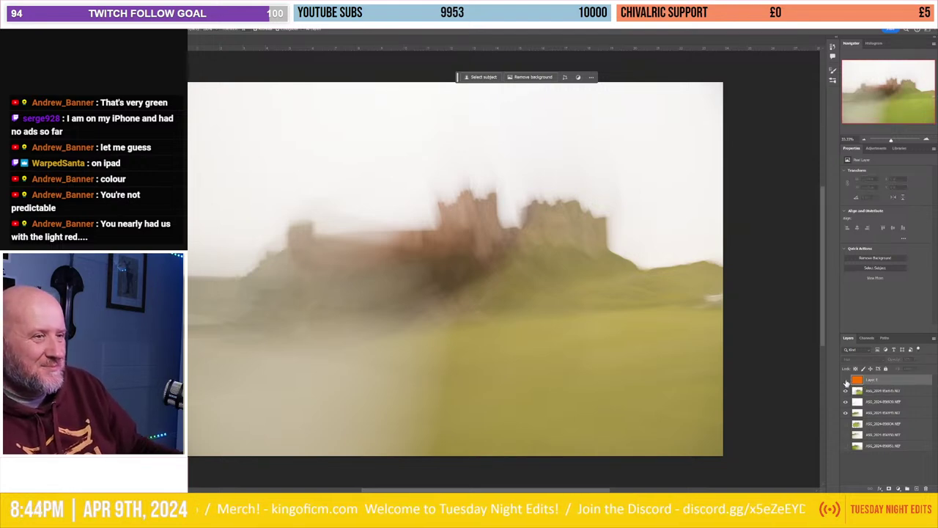
left_click(846, 381)
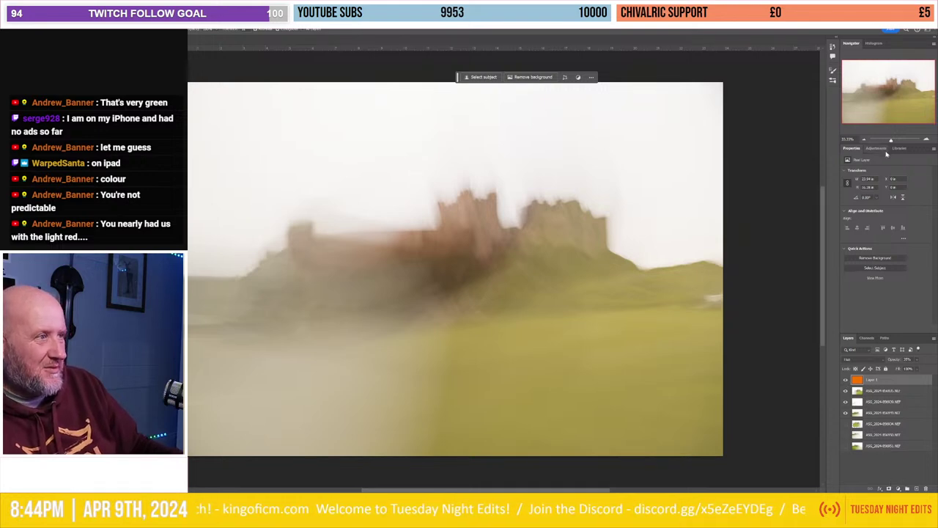
Step: Add a Curves adjustment layer and nudge its RGB top point to brighten slightly
left_click(877, 148)
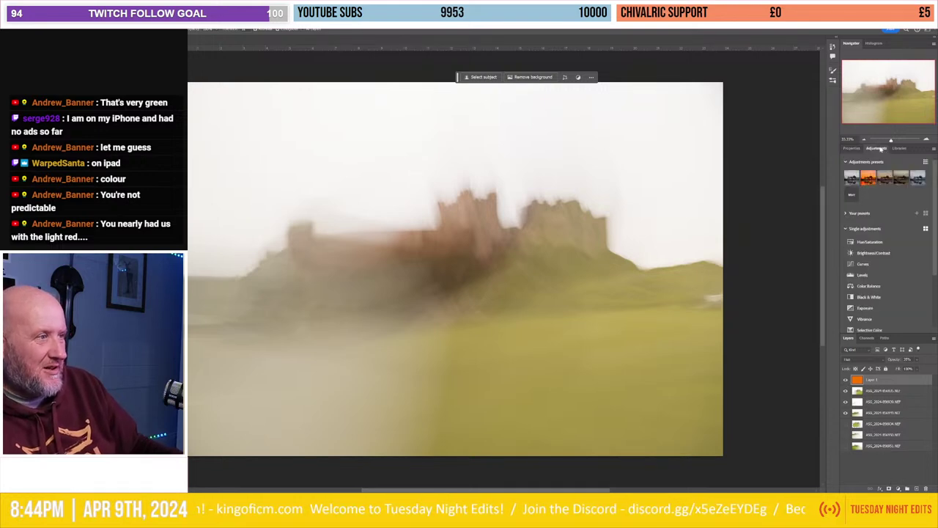
left_click(866, 264)
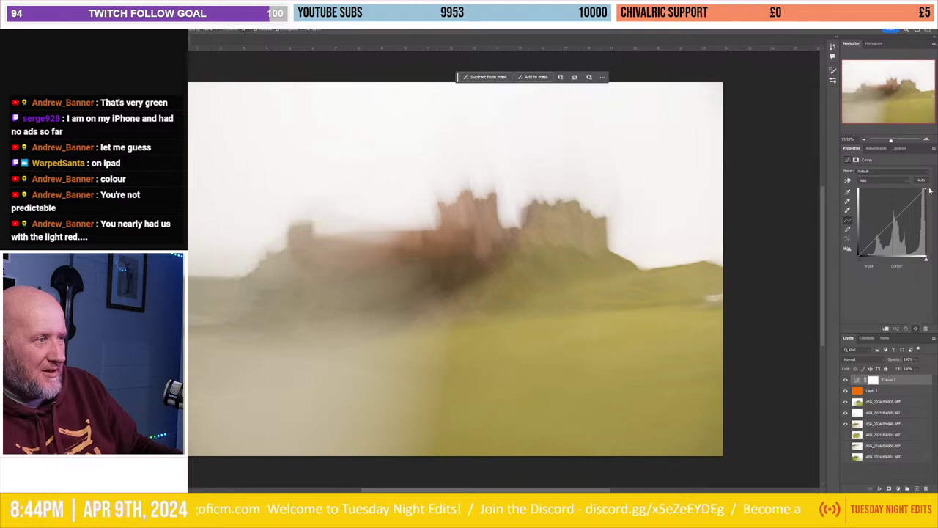
left_click_drag(925, 188, 929, 194)
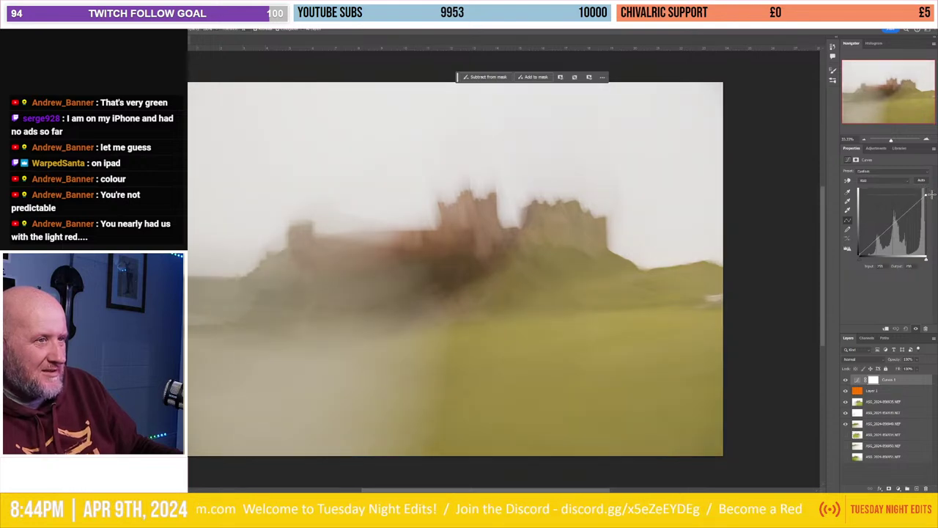
left_click_drag(929, 194, 929, 191)
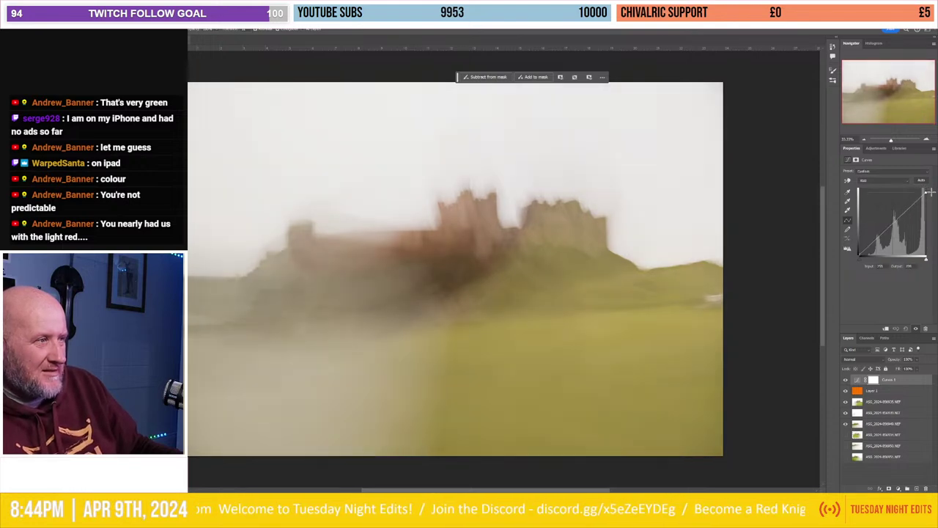
Step: Check the green and blue curves, push the Red highlights up, then return to RGB
left_click(885, 181)
left_click(879, 201)
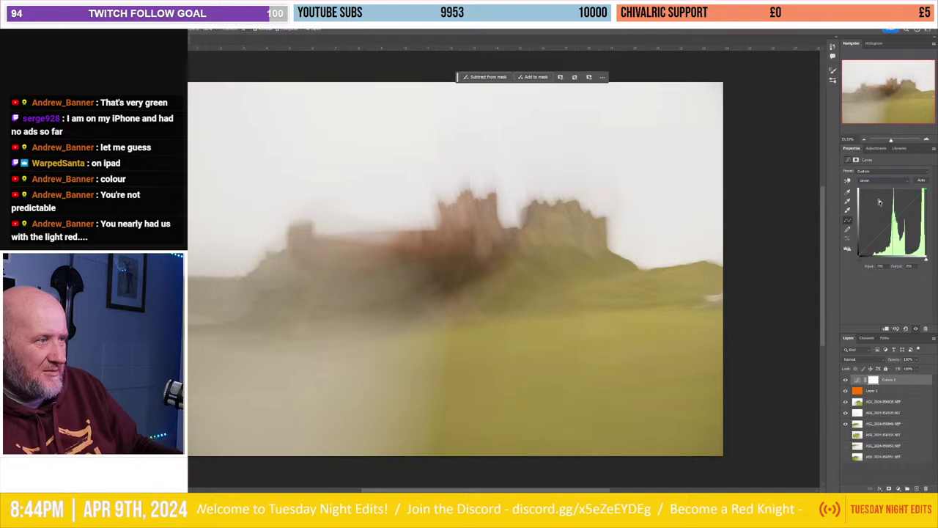
left_click(881, 181)
left_click(899, 205)
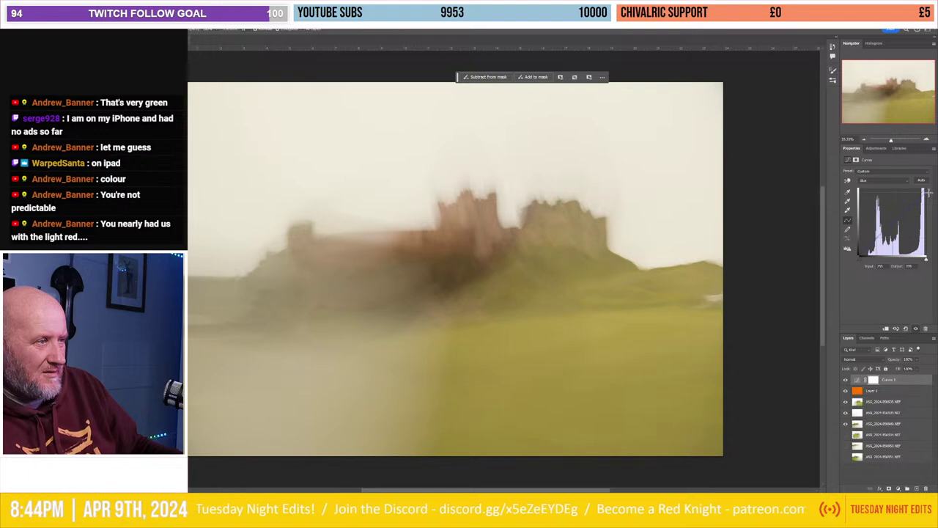
left_click(900, 181)
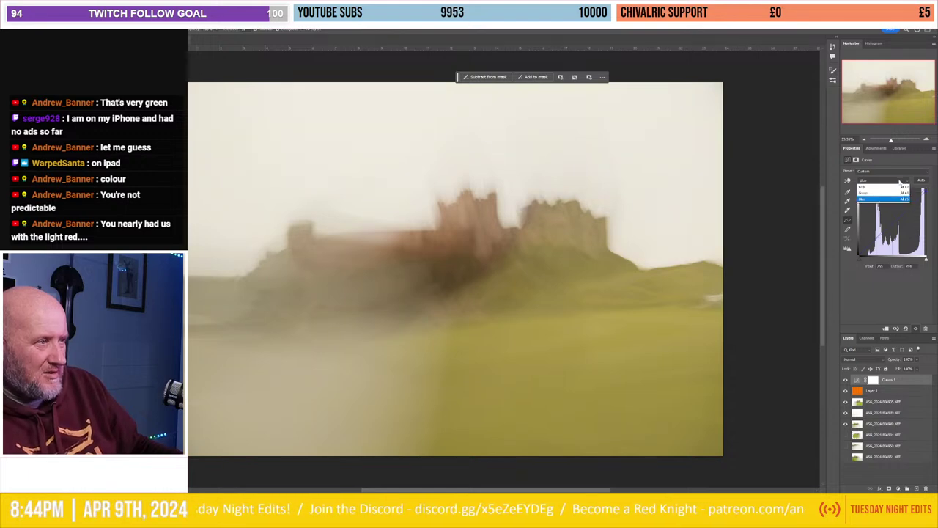
left_click(898, 192)
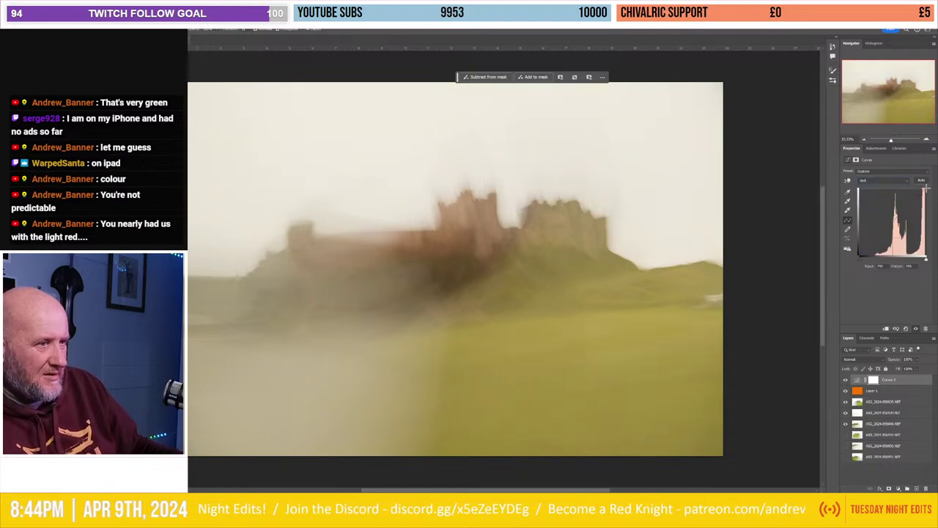
left_click_drag(926, 188, 922, 181)
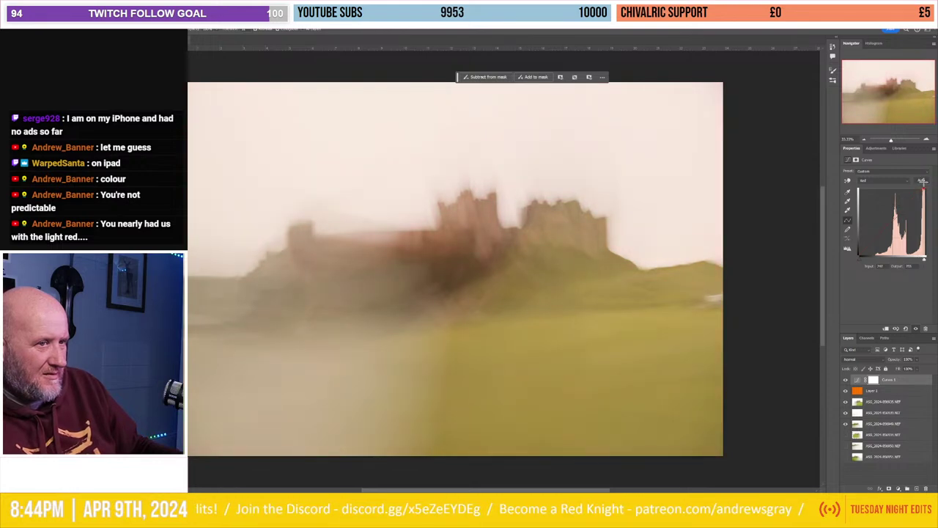
left_click(886, 180)
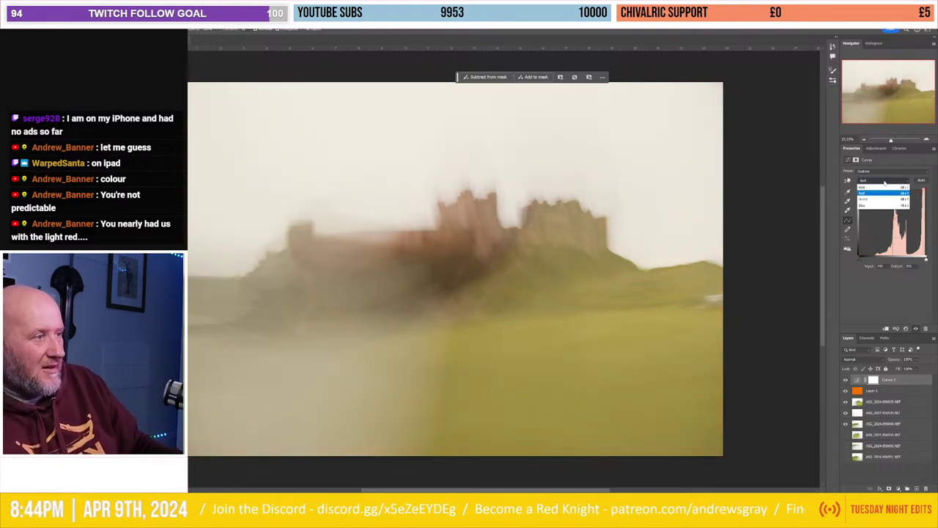
left_click(888, 185)
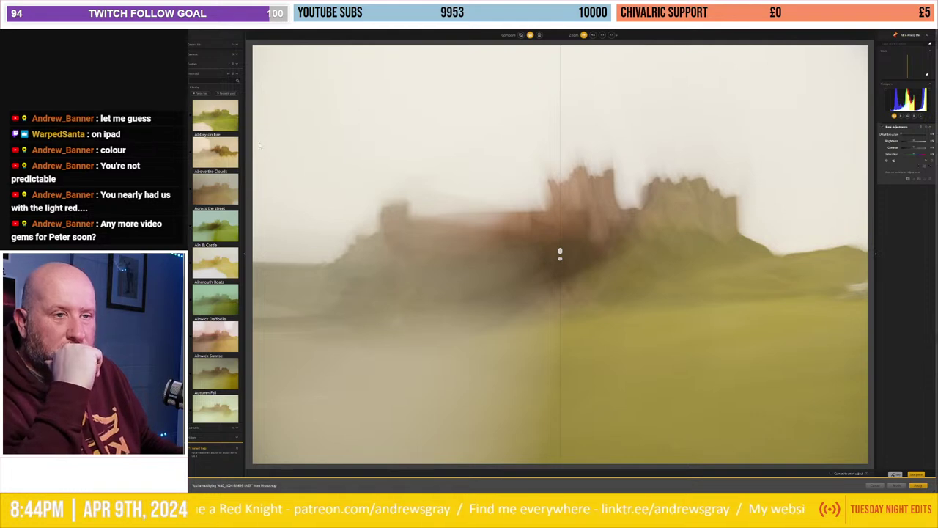
mouse_move(214, 261)
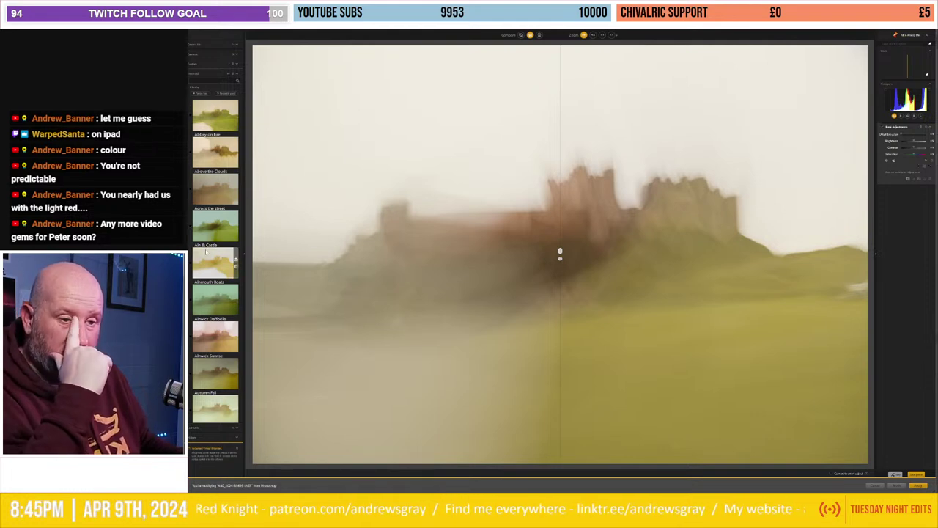
Step: Scroll through the Analog Efex preset list and apply a warm brown preset
scroll(208, 251, "down", 2)
scroll(208, 251, "down", 2)
scroll(209, 251, "down", 1)
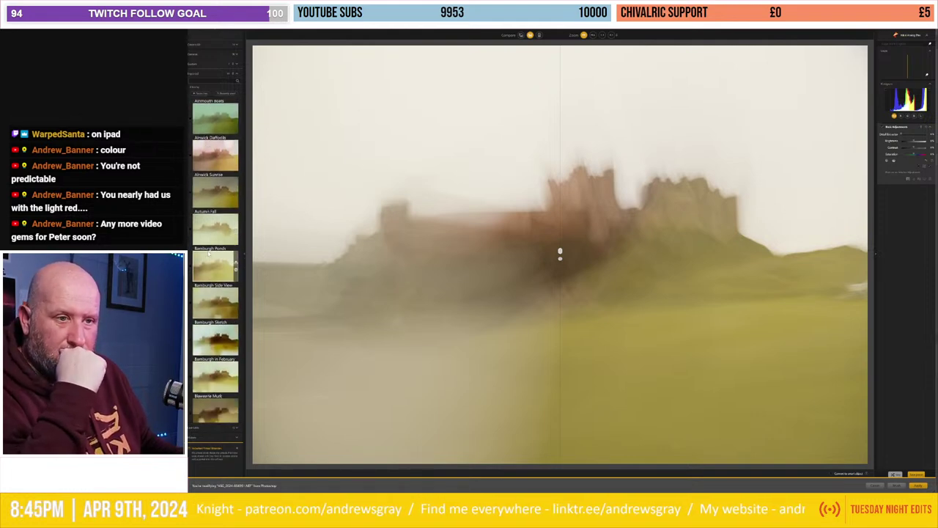
scroll(209, 252, "down", 2)
scroll(208, 252, "down", 1)
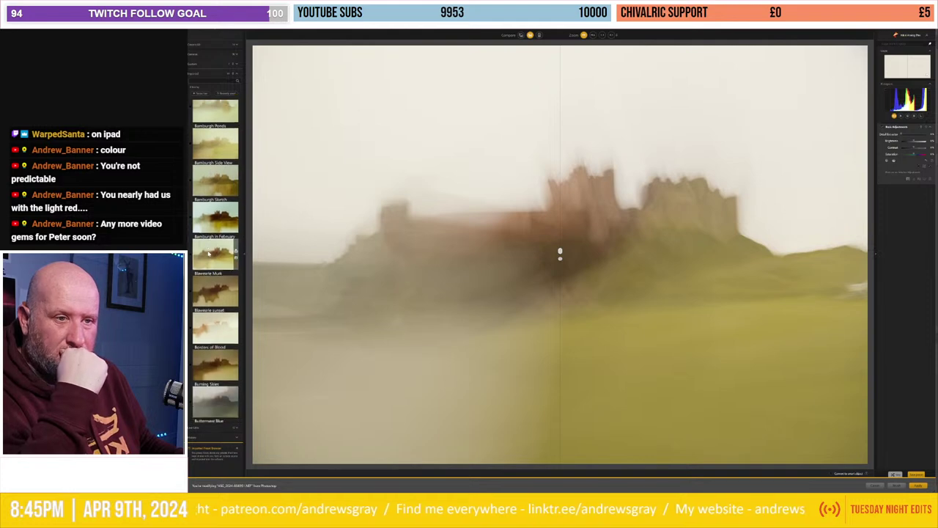
scroll(210, 255, "down", 1)
scroll(209, 252, "down", 2)
scroll(209, 253, "down", 2)
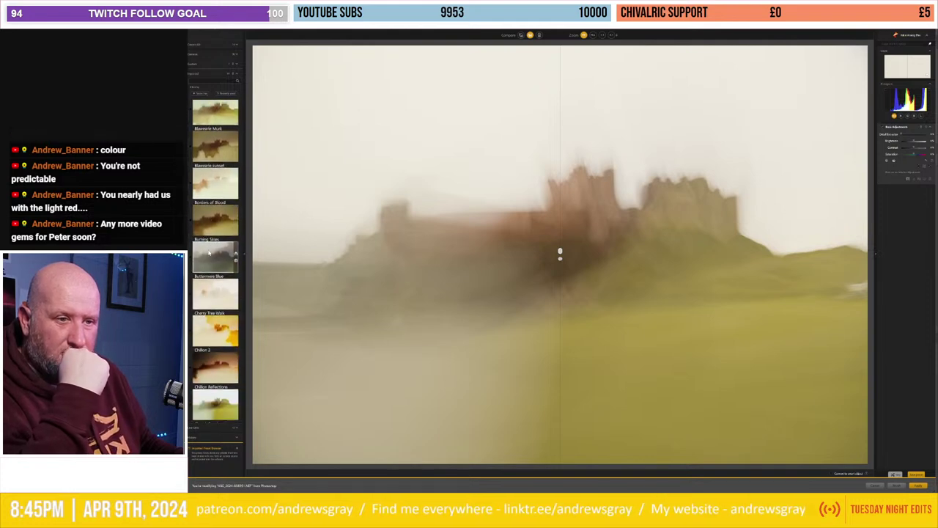
scroll(209, 252, "down", 1)
scroll(210, 251, "down", 1)
scroll(210, 251, "down", 1)
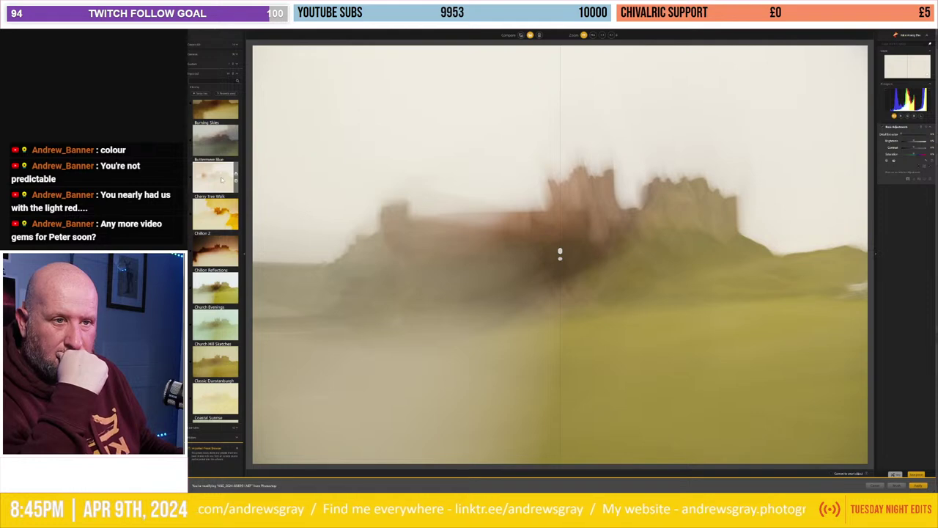
scroll(221, 179, "down", 5)
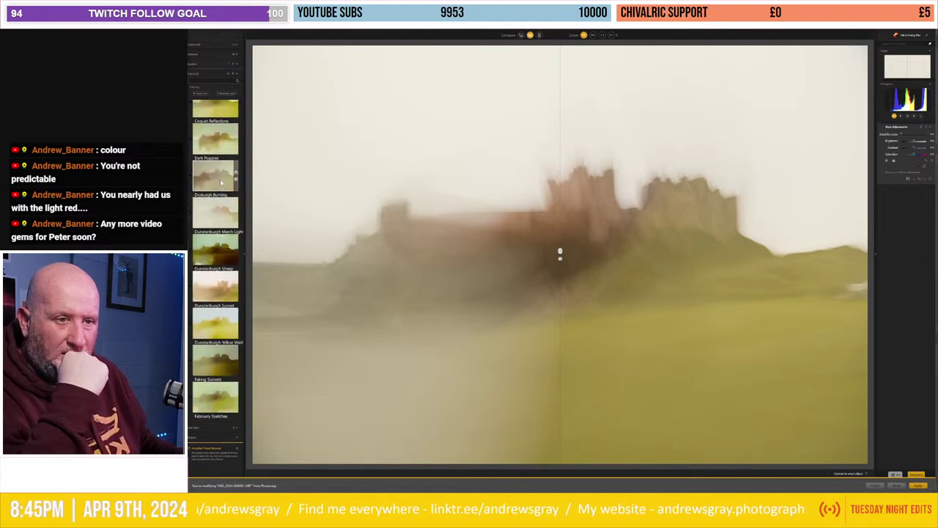
scroll(220, 184, "down", 5)
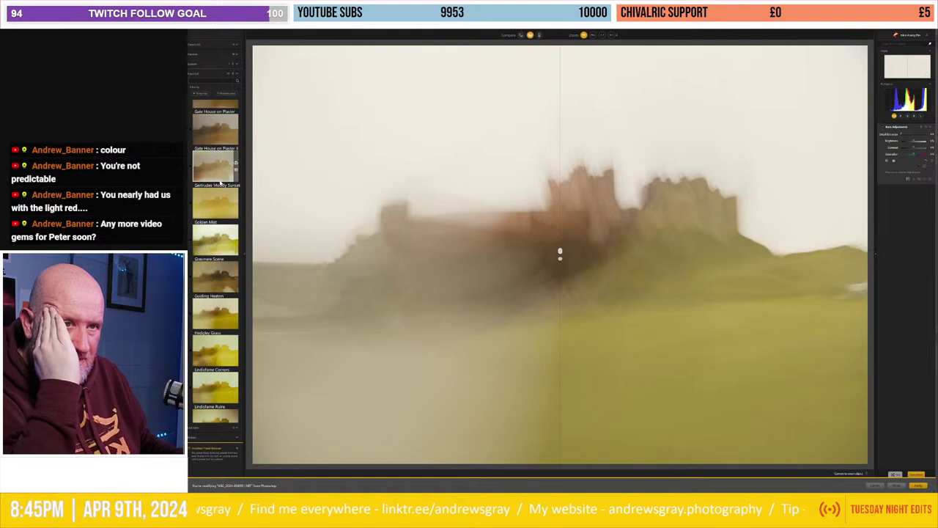
scroll(219, 183, "down", 1)
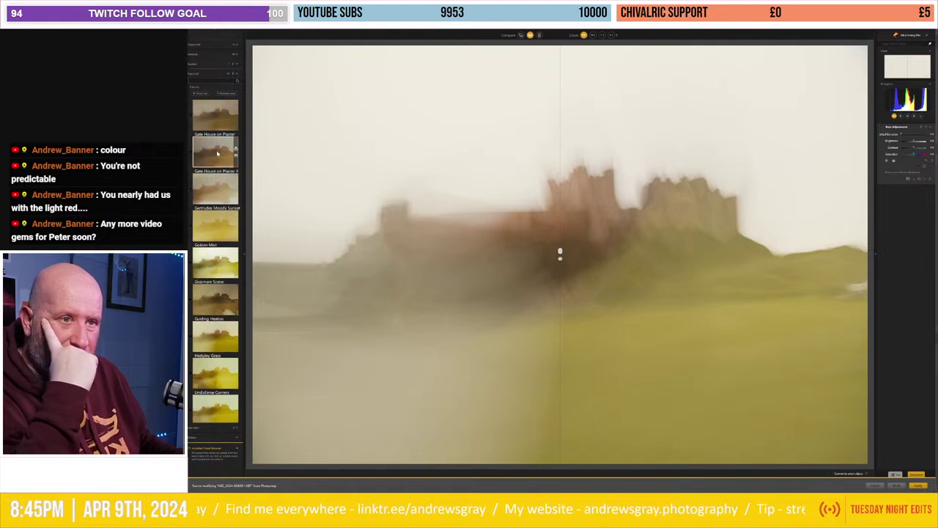
scroll(217, 181, "up", 1)
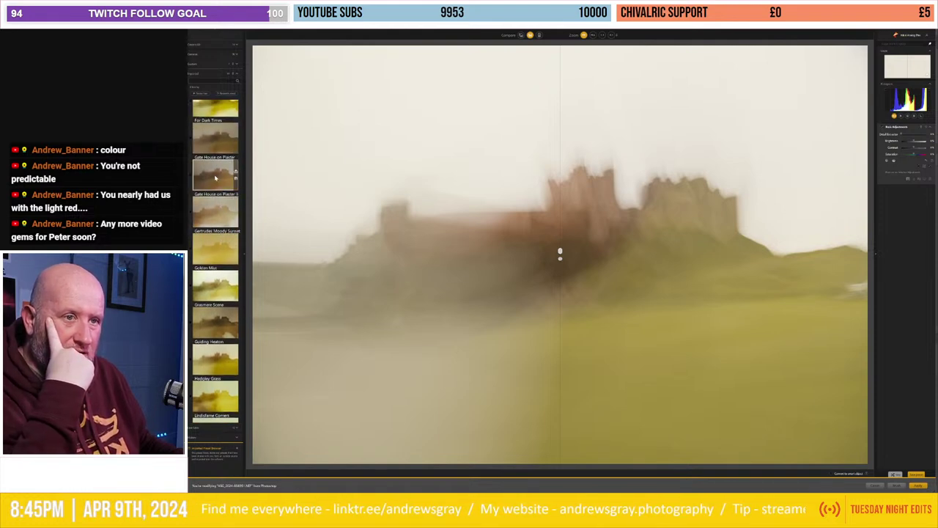
left_click(214, 177)
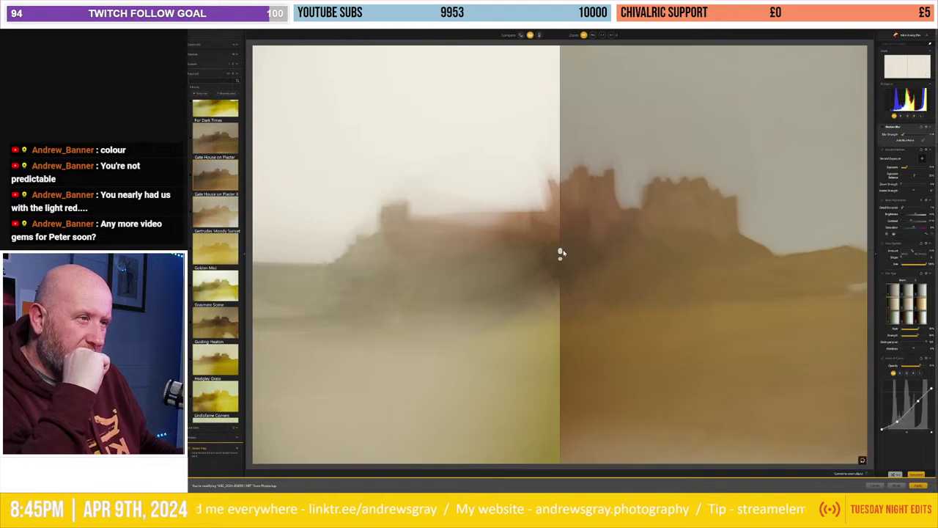
Step: Widen the processed preview and try a yellow-green preset, then the Norham Sketch preset
left_click_drag(560, 252, 344, 253)
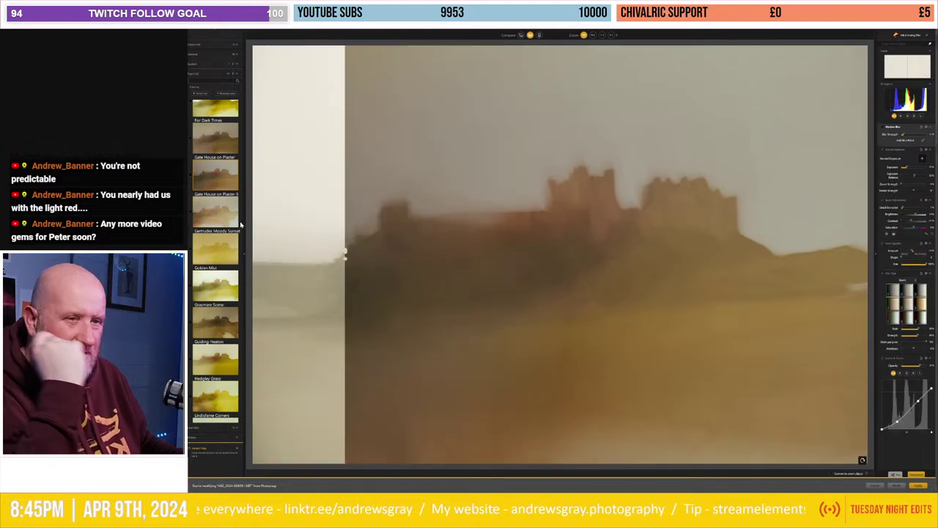
scroll(212, 183, "down", 2)
scroll(210, 146, "down", 2)
scroll(207, 128, "down", 1)
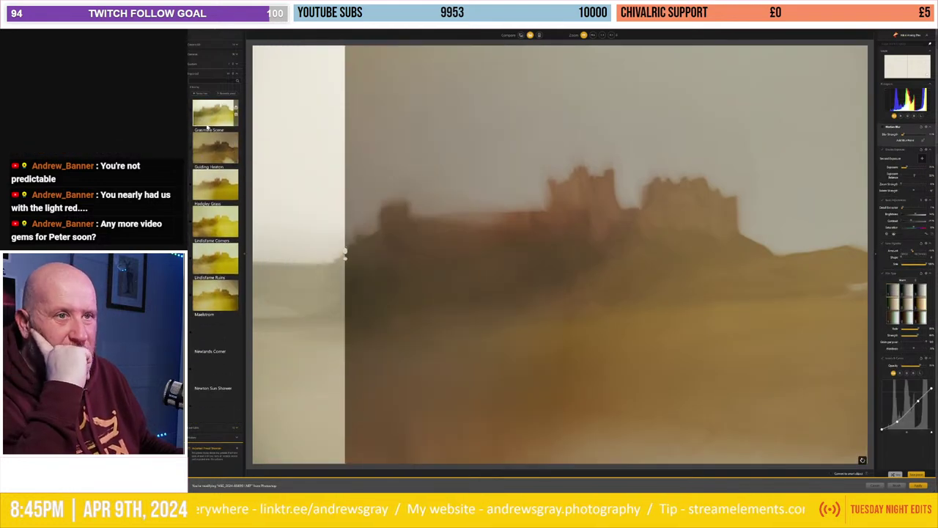
left_click(214, 132)
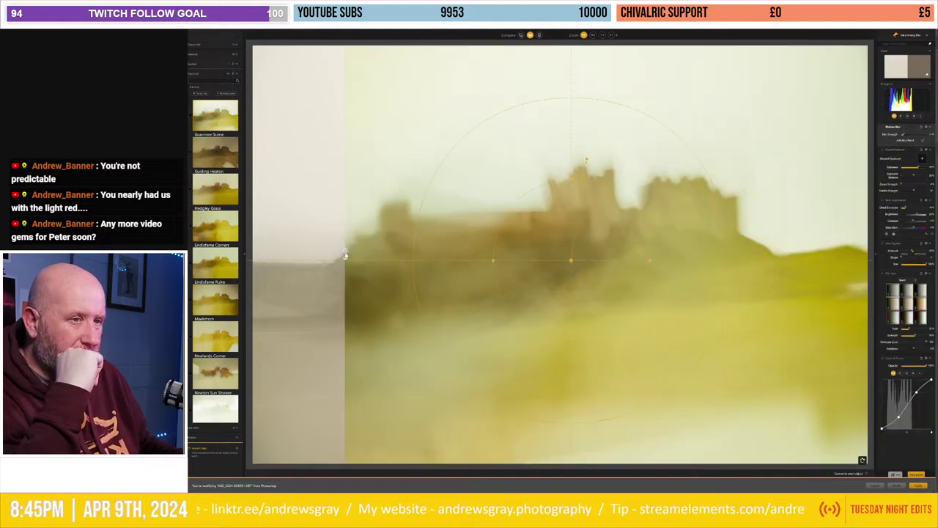
left_click_drag(344, 256, 284, 252)
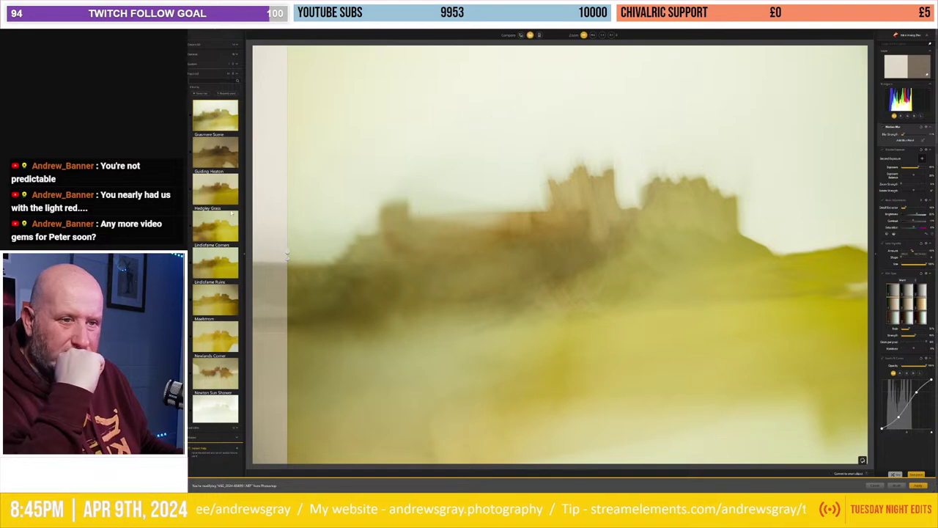
scroll(233, 213, "down", 2)
scroll(229, 227, "down", 2)
scroll(225, 241, "down", 2)
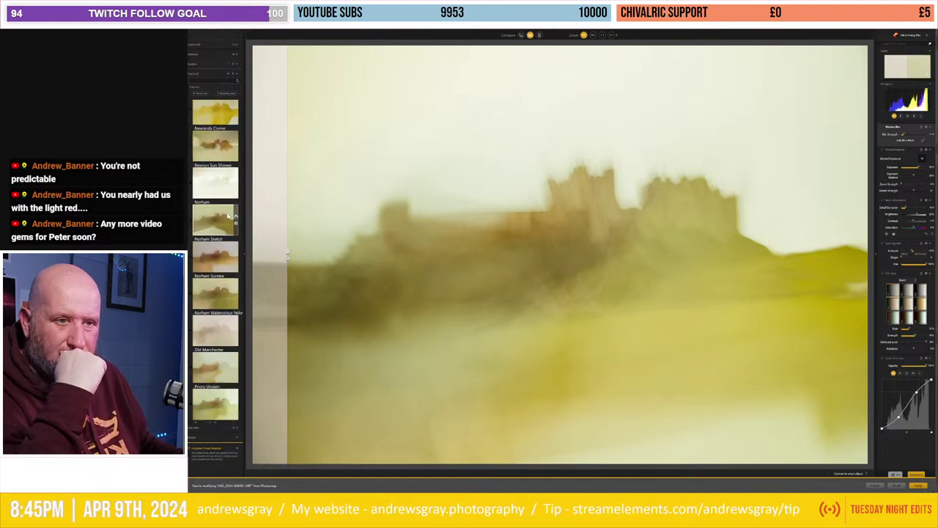
left_click(214, 254)
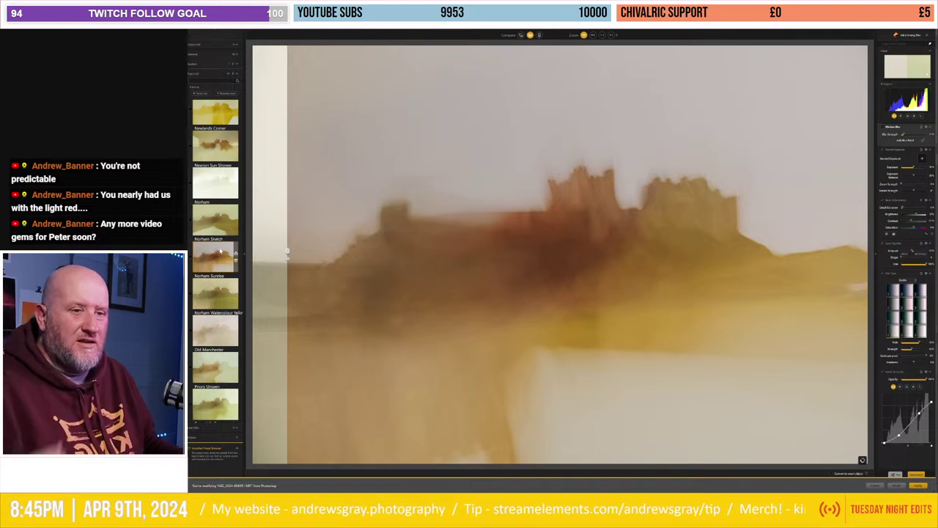
Step: Try warm yellow, green-olive and warm brown presets, then cancel out of the plugin
scroll(219, 245, "down", 5)
scroll(223, 236, "down", 2)
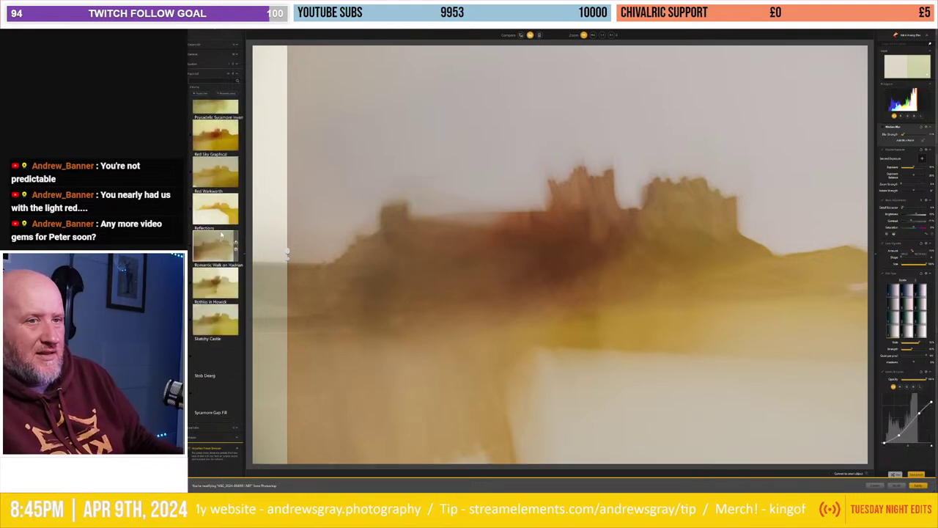
left_click(213, 128)
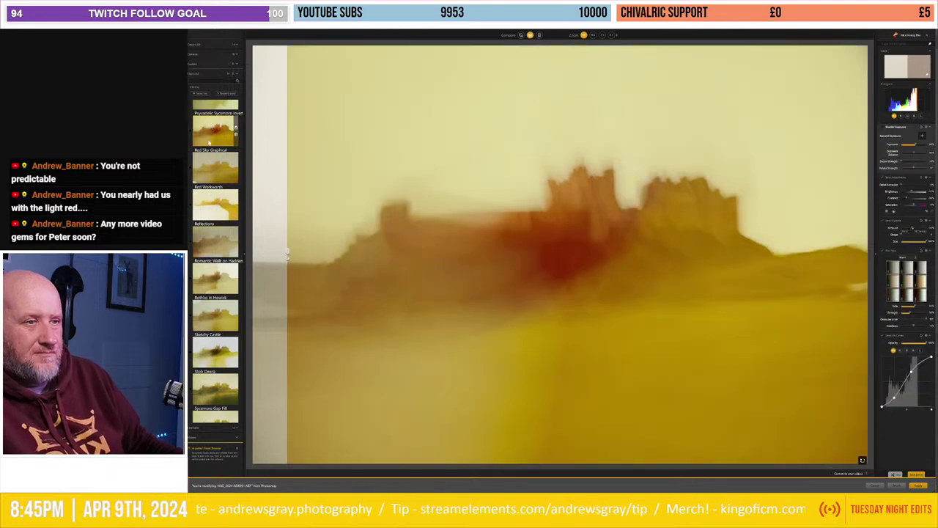
scroll(220, 243, "down", 3)
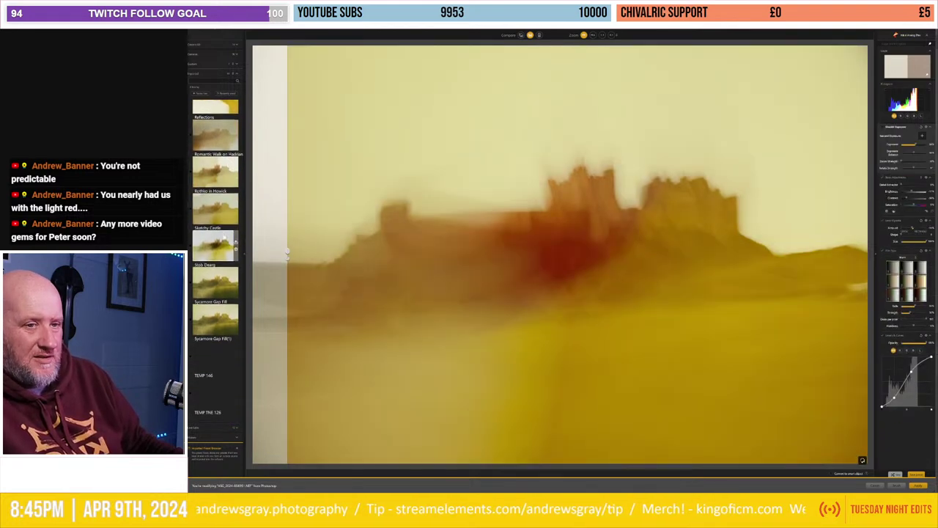
left_click(206, 318)
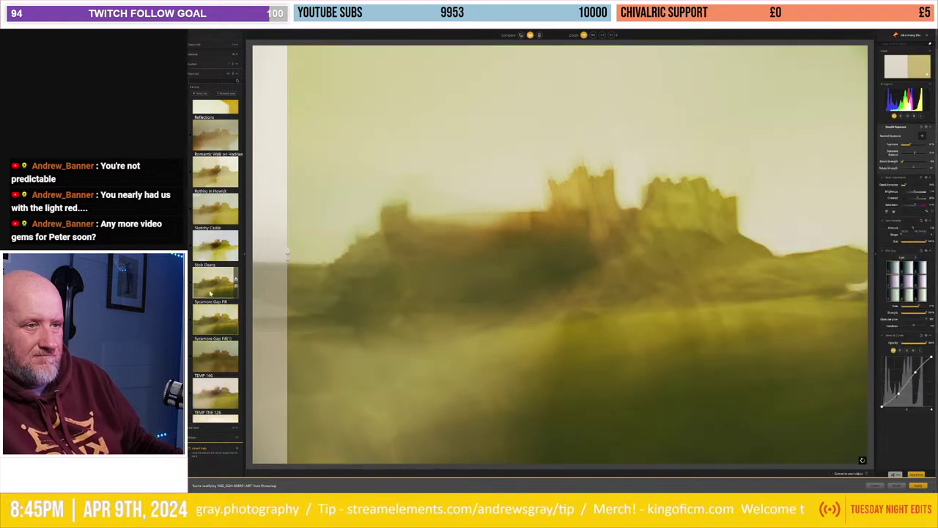
scroll(213, 279, "down", 5)
scroll(216, 247, "down", 1)
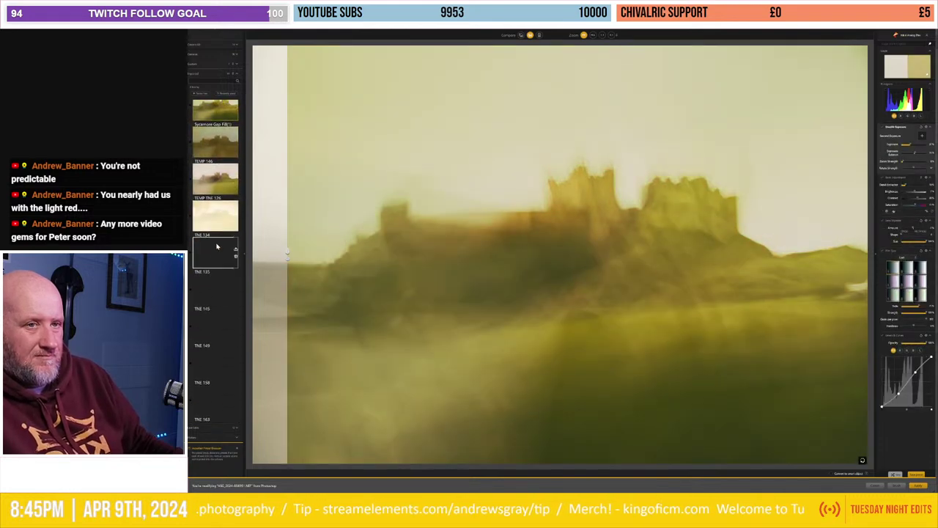
scroll(216, 247, "down", 3)
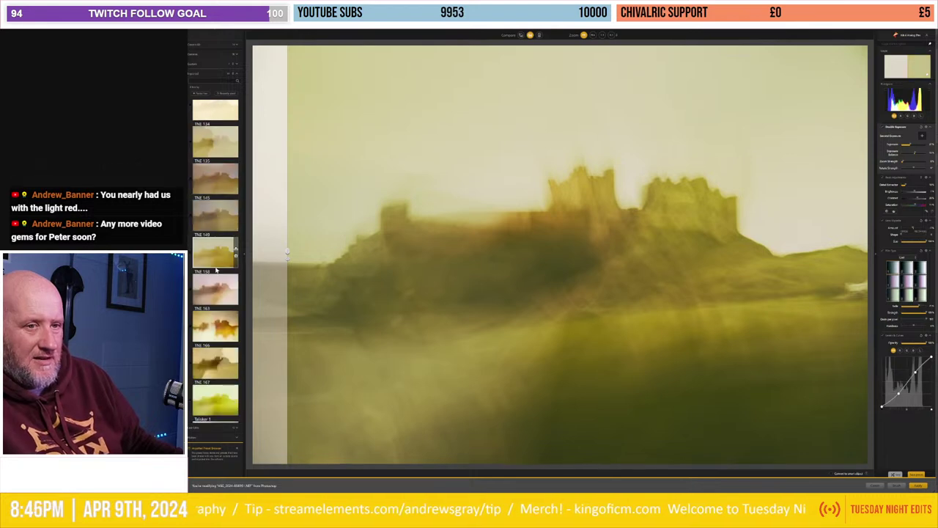
left_click(218, 293)
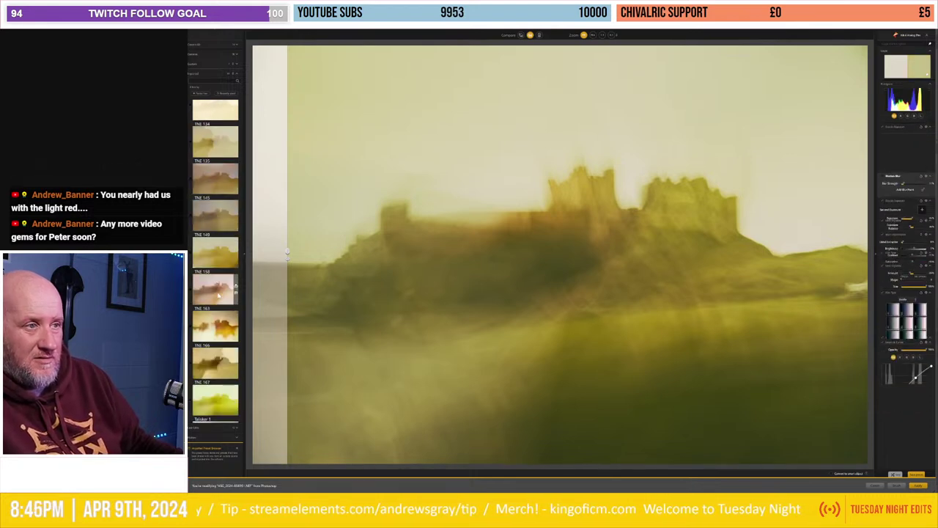
scroll(220, 301, "down", 5)
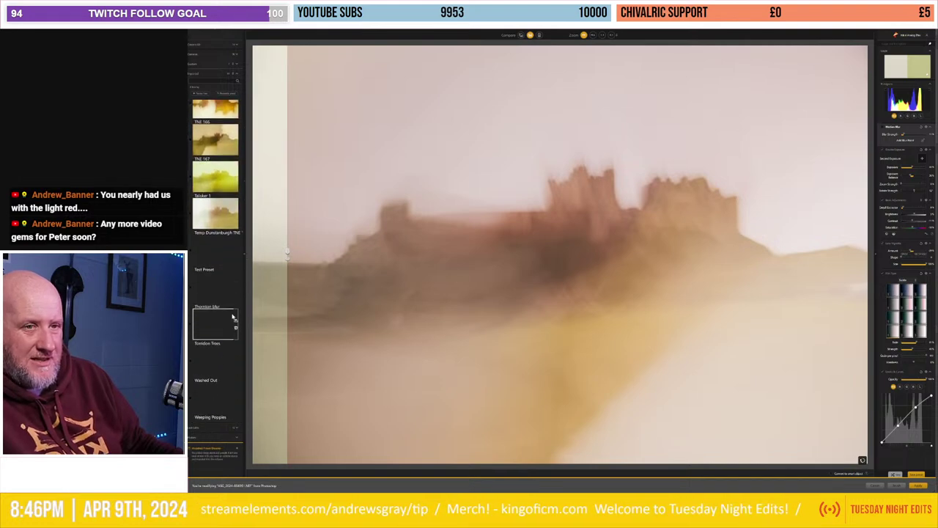
scroll(238, 313, "down", 3)
scroll(233, 317, "down", 1)
scroll(233, 317, "down", 2)
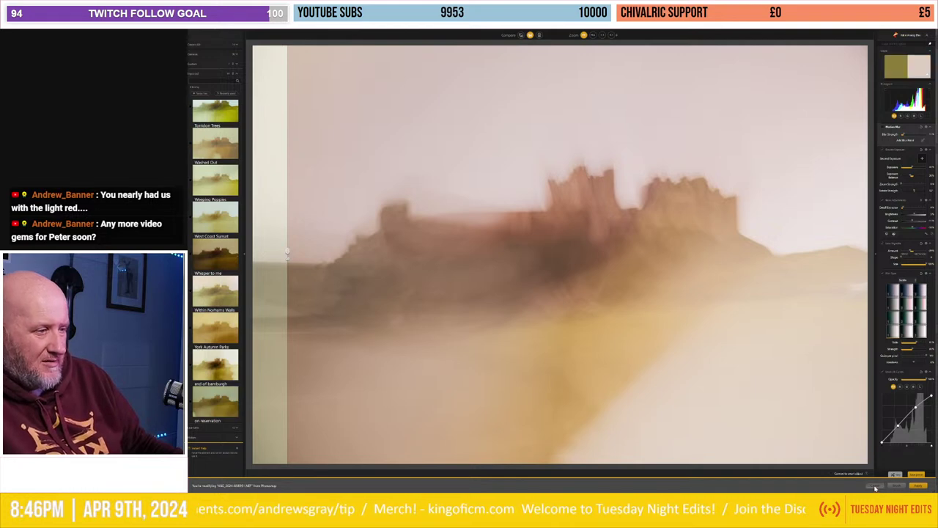
left_click(874, 486)
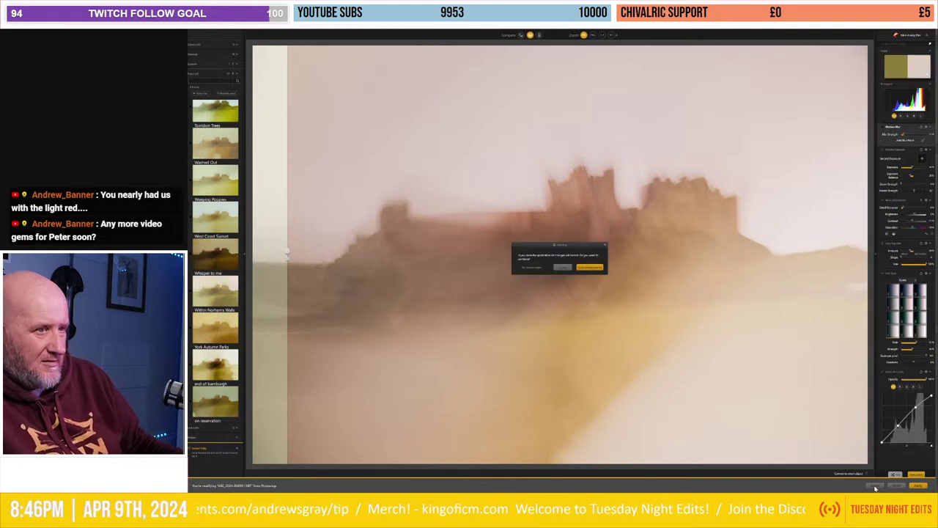
Step: Discard the plugin result and give the orange Layer 1 a cyan-tinting blend mode
left_click(593, 268)
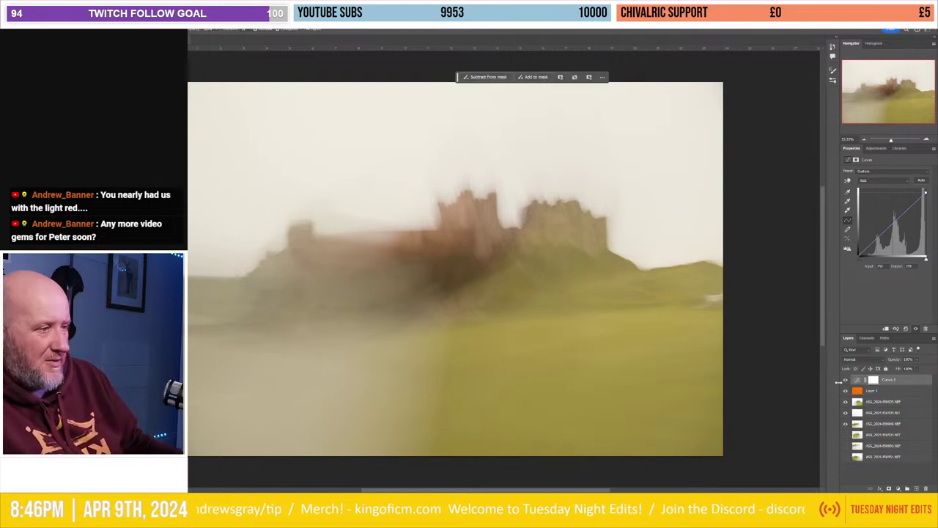
left_click(879, 391)
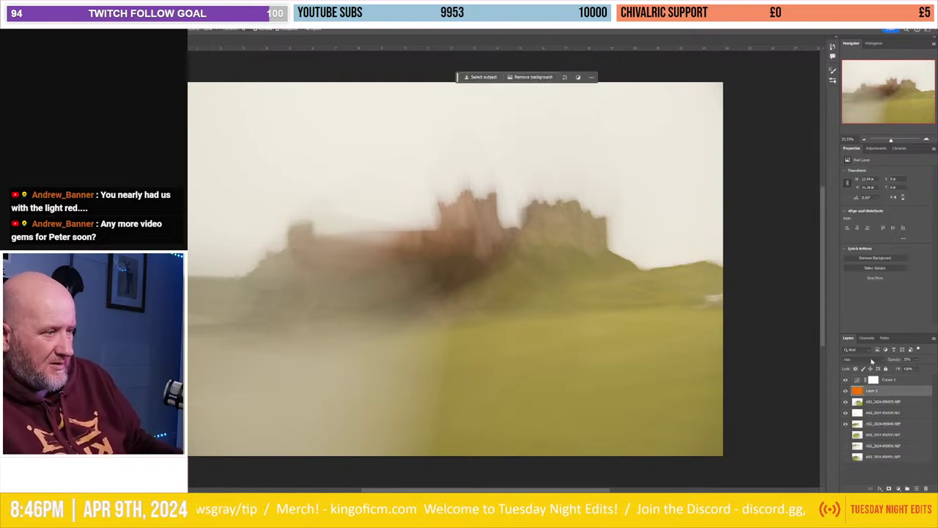
left_click(872, 361)
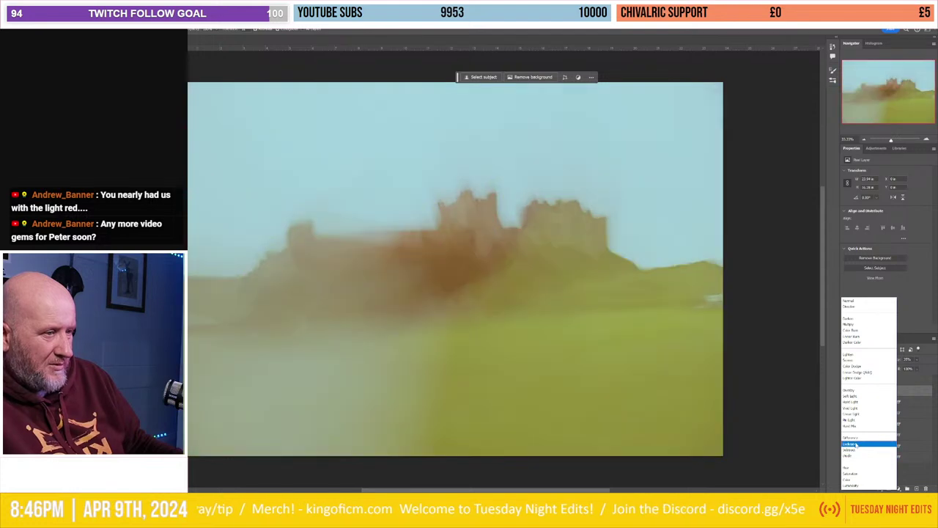
left_click(854, 444)
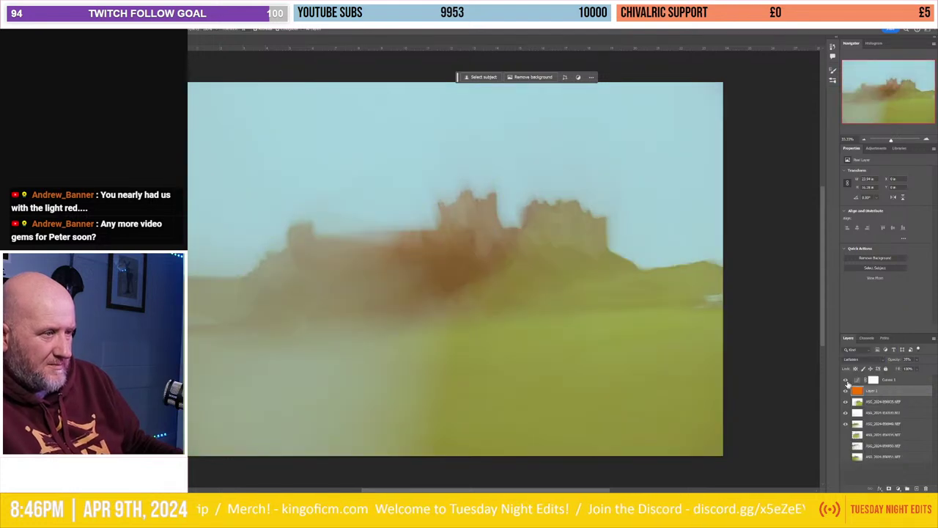
Step: Compare the composite by toggling the Curves, orange fill and top castle layers' visibility
left_click(846, 380)
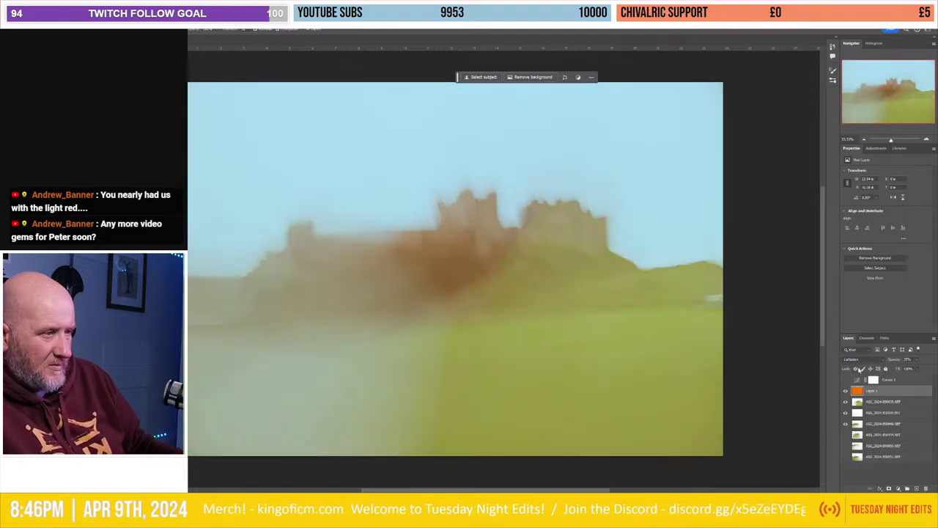
left_click(861, 366)
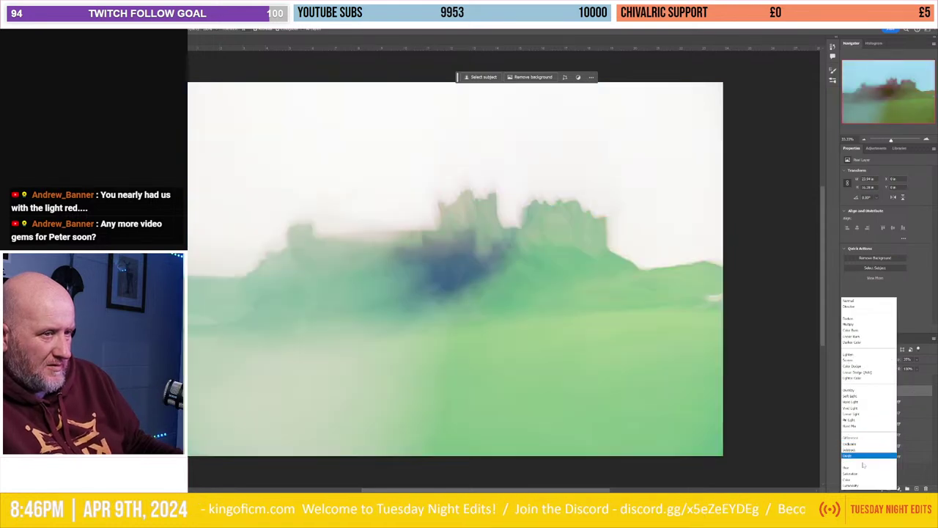
left_click(924, 458)
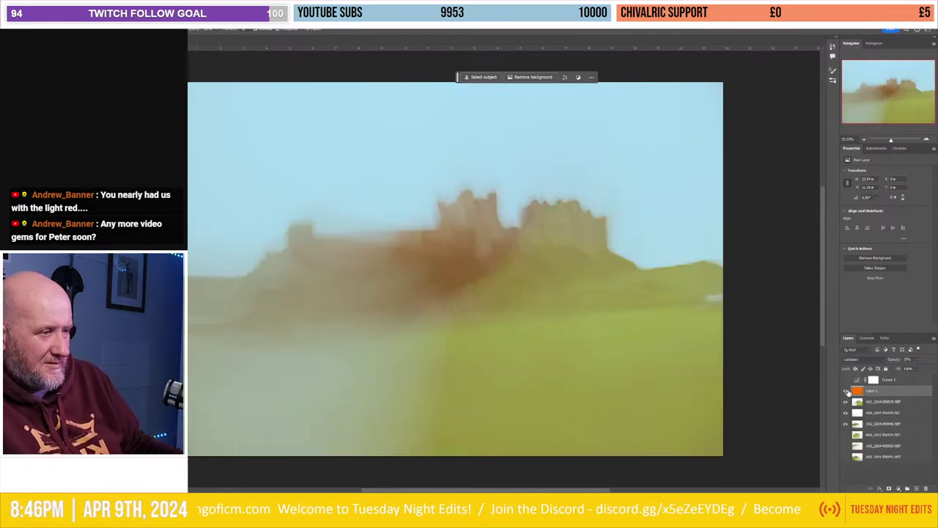
left_click(846, 392)
left_click(866, 401)
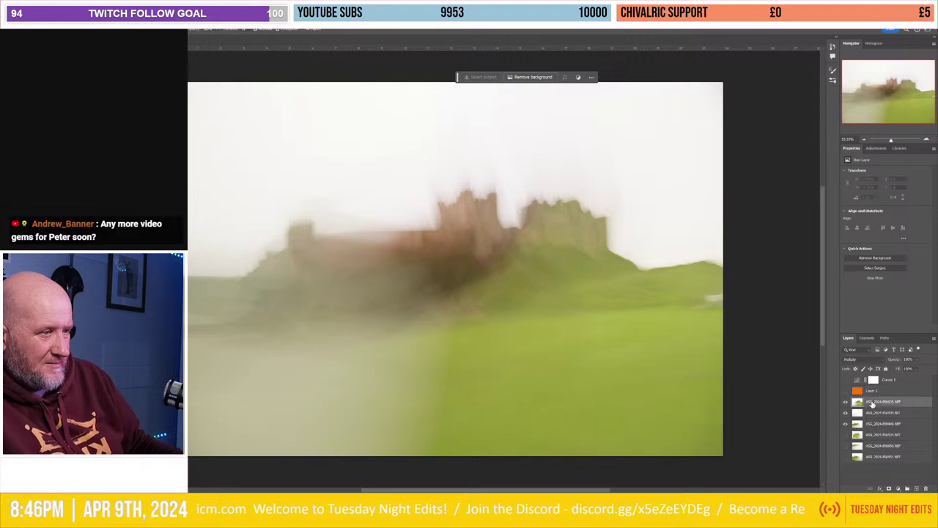
left_click(845, 402)
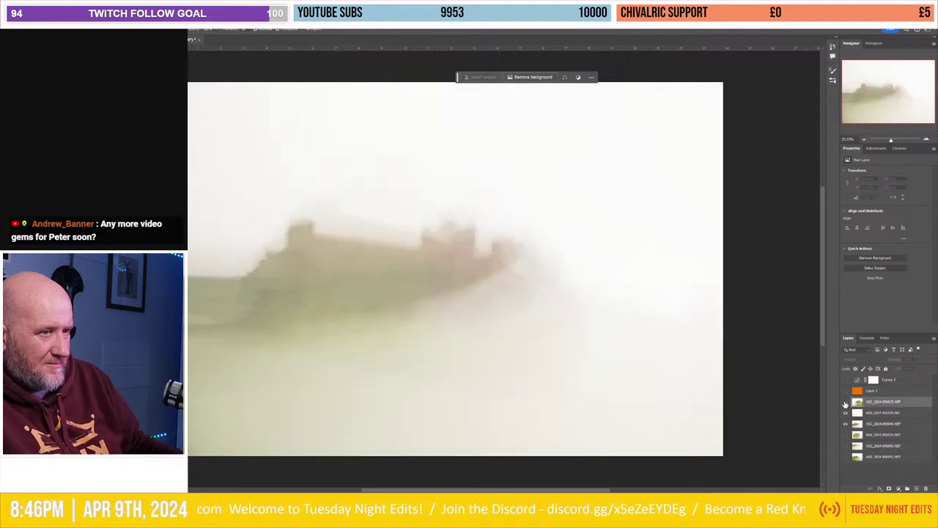
left_click(845, 402)
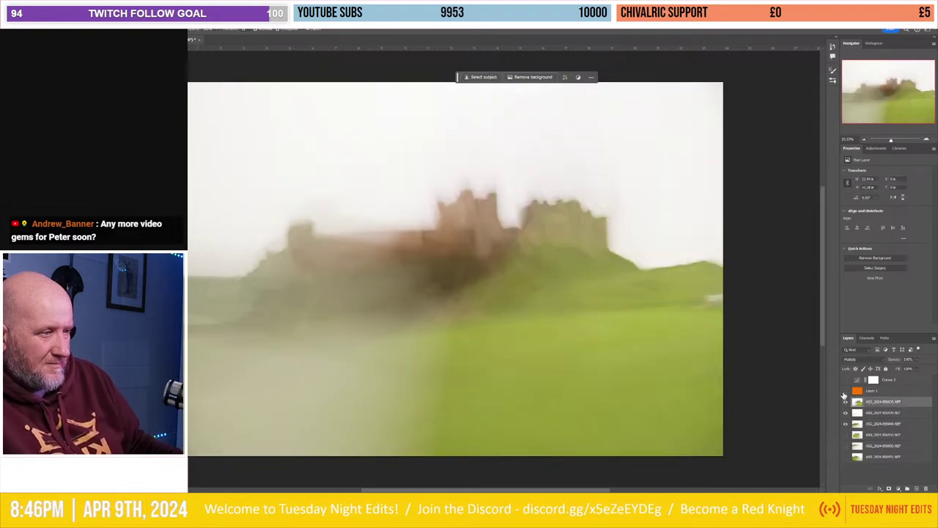
left_click(845, 391)
left_click(872, 391)
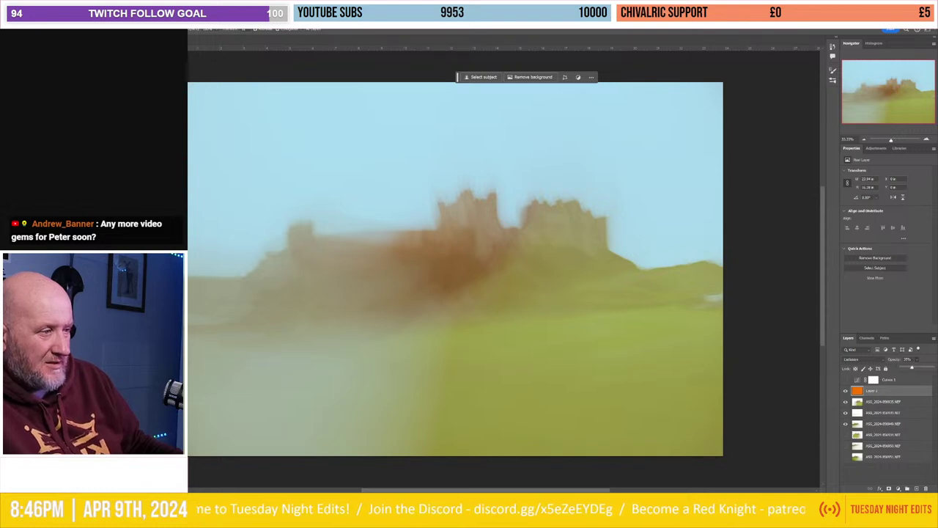
Step: Set the orange fill layer's blend mode to Difference, turning the sky blue
key("shift+plus")
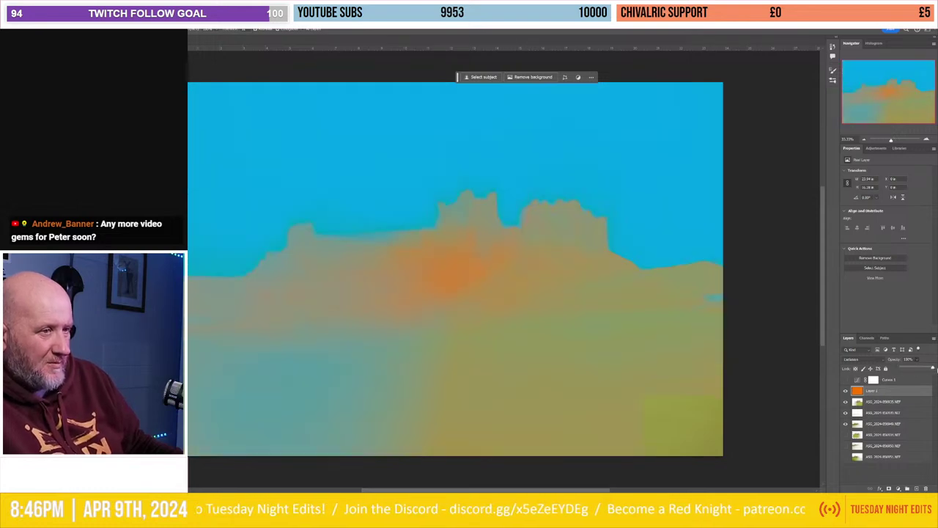
left_click(856, 359)
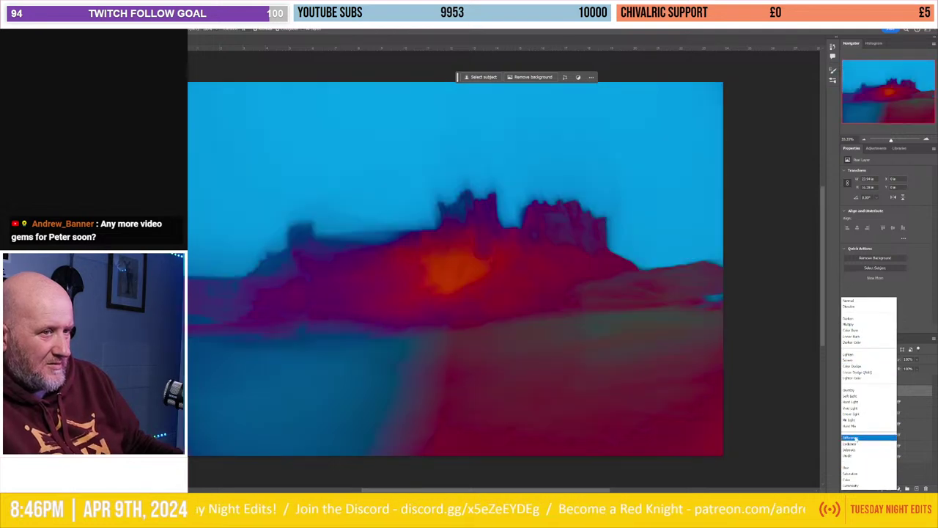
left_click(854, 438)
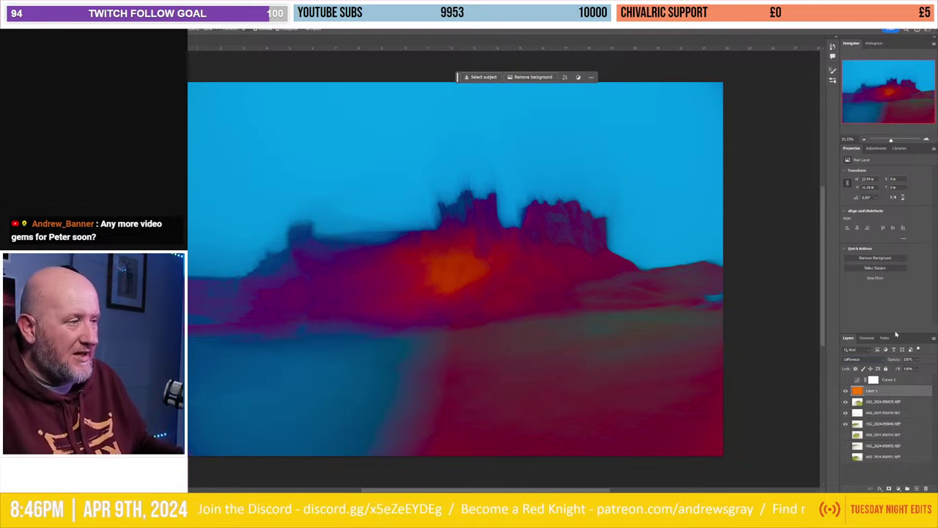
left_click(875, 148)
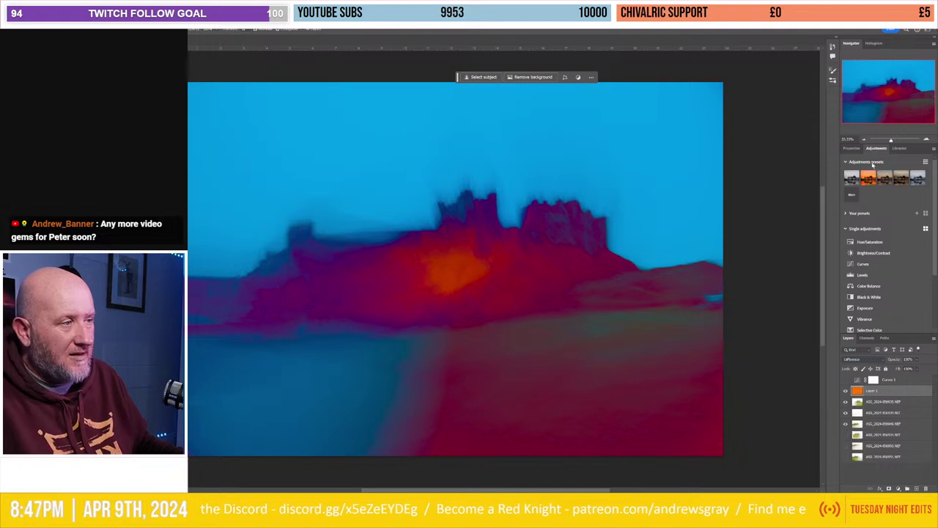
Step: Add a Hue/Saturation adjustment layer and shift the Cyans hue to turn the sky teal
left_click(864, 242)
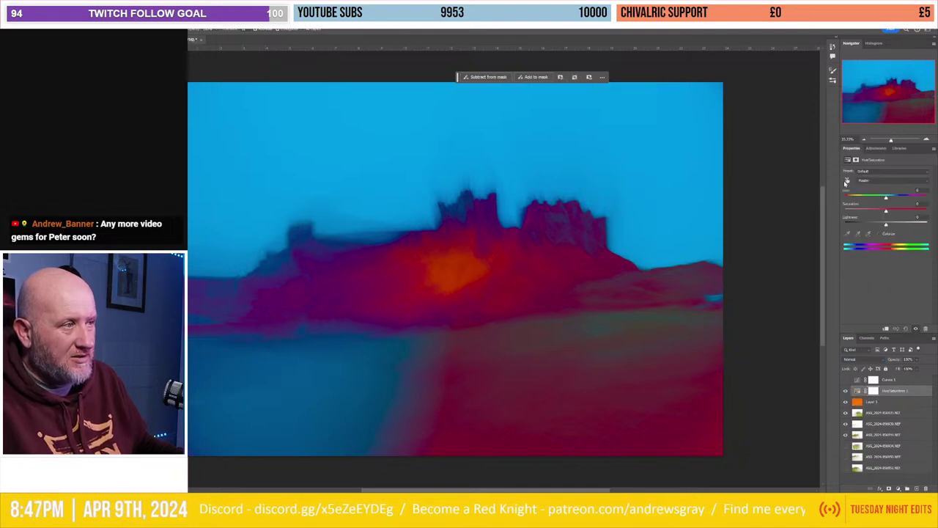
left_click(651, 175)
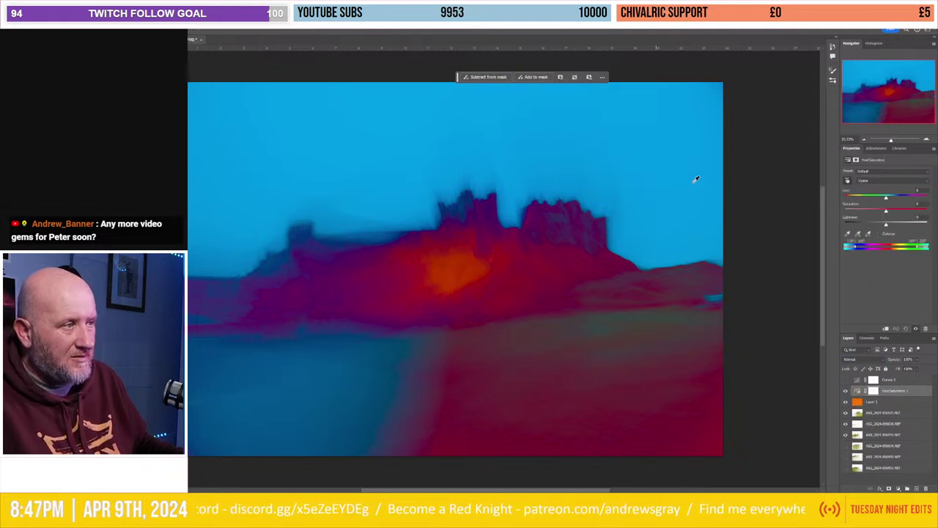
mouse_move(872, 200)
left_mouse_down()
mouse_move(930, 206)
mouse_move(924, 200)
left_mouse_up()
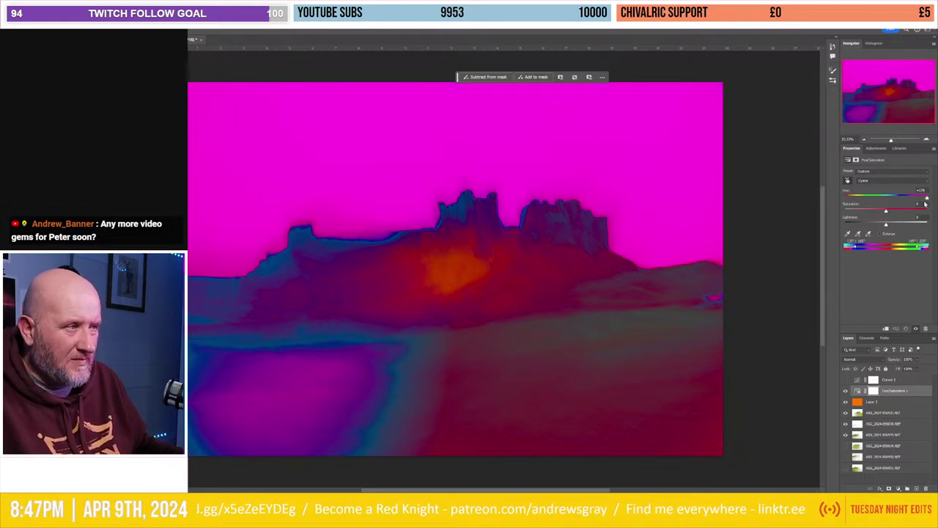
mouse_move(929, 204)
left_mouse_down()
mouse_move(845, 199)
mouse_move(929, 207)
mouse_move(845, 199)
mouse_move(902, 220)
mouse_move(857, 225)
mouse_move(918, 235)
mouse_move(893, 233)
left_mouse_up()
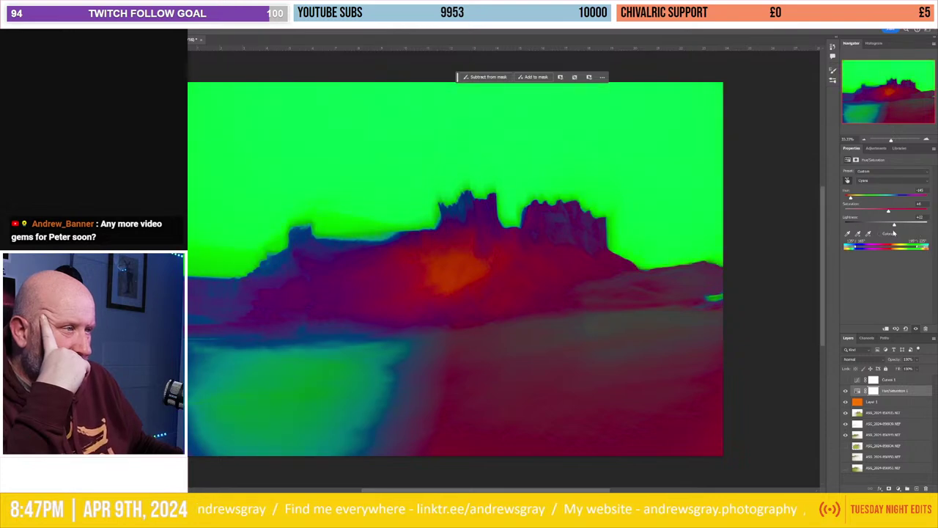
mouse_move(852, 198)
left_mouse_down()
mouse_move(863, 198)
mouse_move(827, 214)
mouse_move(883, 199)
mouse_move(843, 204)
mouse_move(875, 205)
left_mouse_up()
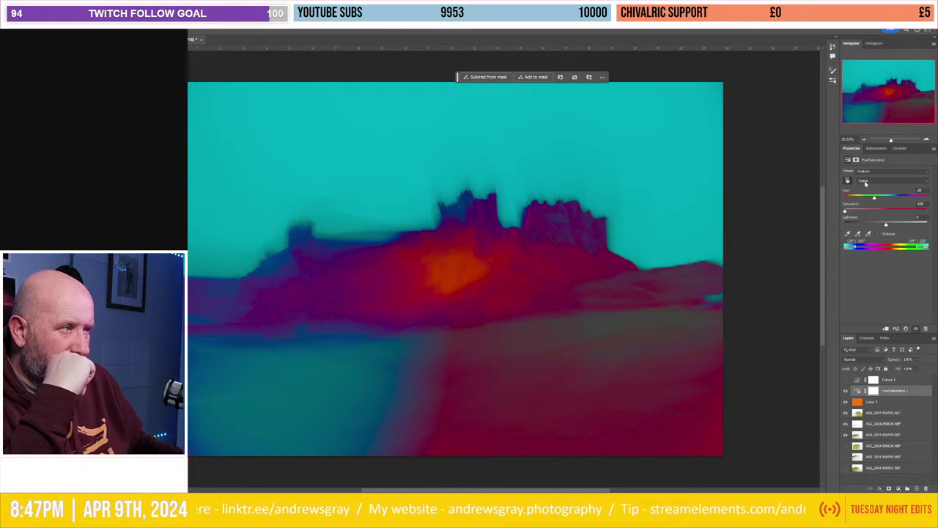
Step: On the Master range, rotate the overall hue slightly and boost the saturation
left_click(865, 181)
left_click(868, 188)
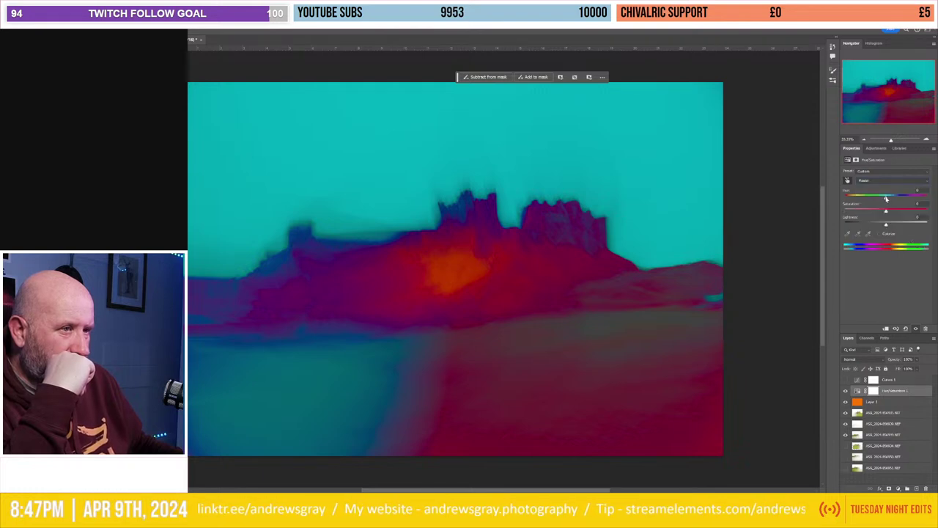
mouse_move(886, 198)
left_mouse_down()
mouse_move(873, 200)
mouse_move(913, 207)
mouse_move(888, 209)
left_mouse_up()
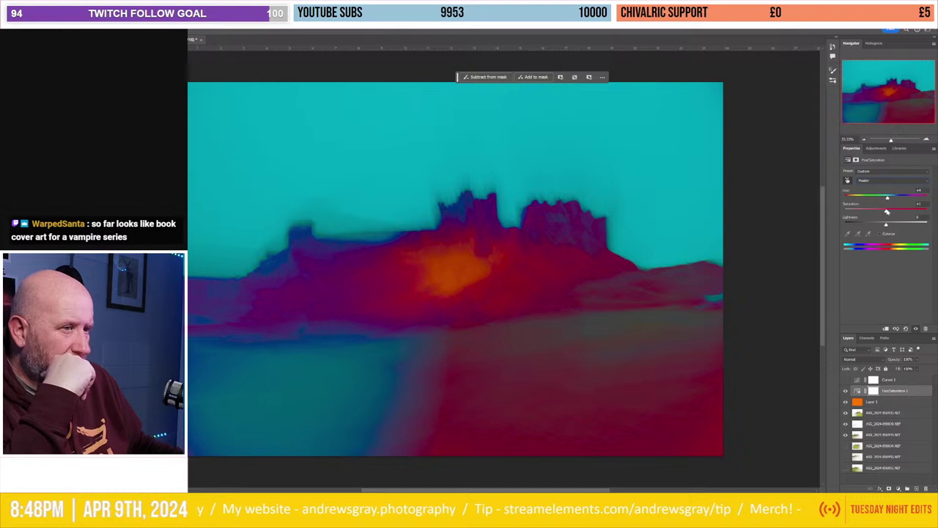
mouse_move(887, 210)
left_mouse_down()
mouse_move(901, 214)
mouse_move(879, 229)
left_mouse_up()
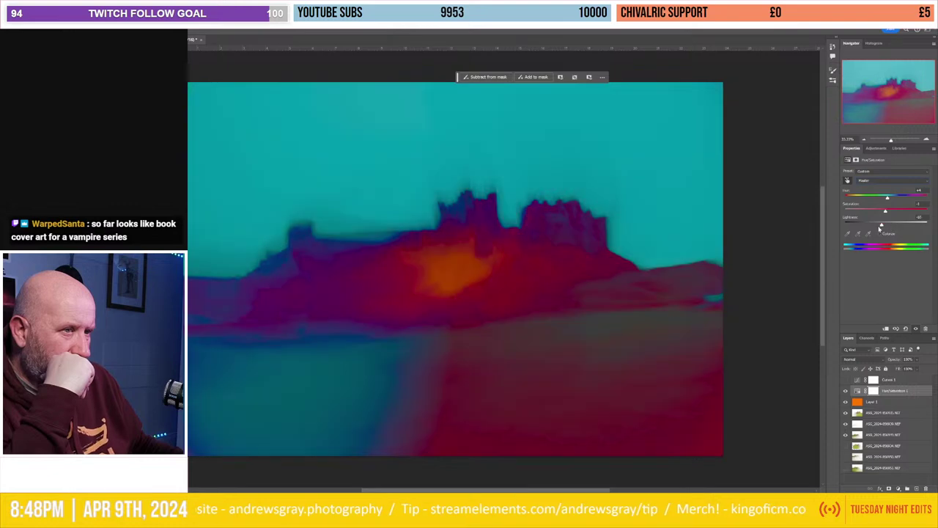
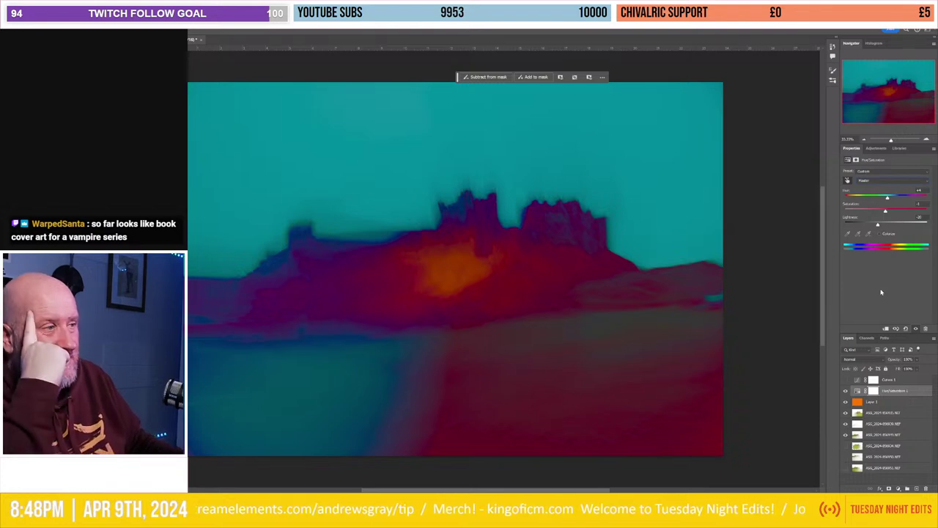
Step: Add a Curves adjustment layer and reshape the Blue channel curve to turn the sky teal
left_click(876, 148)
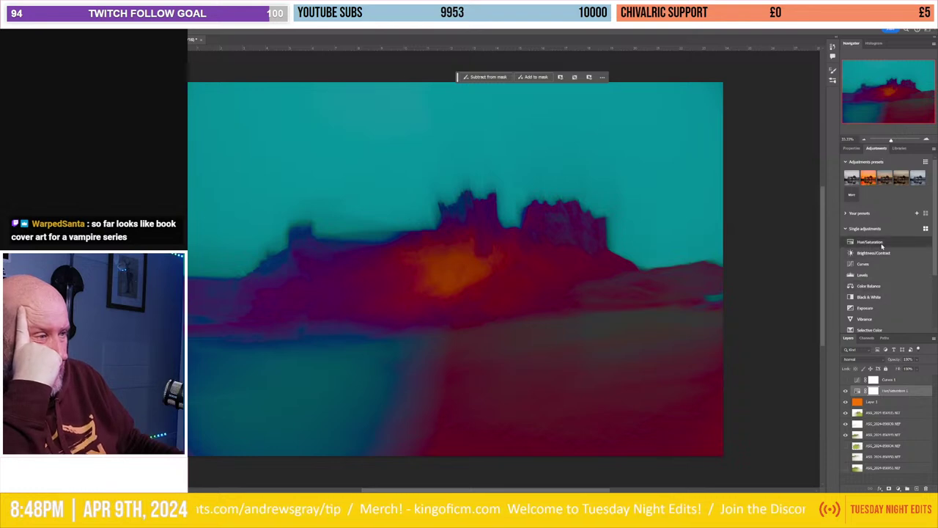
left_click(882, 268)
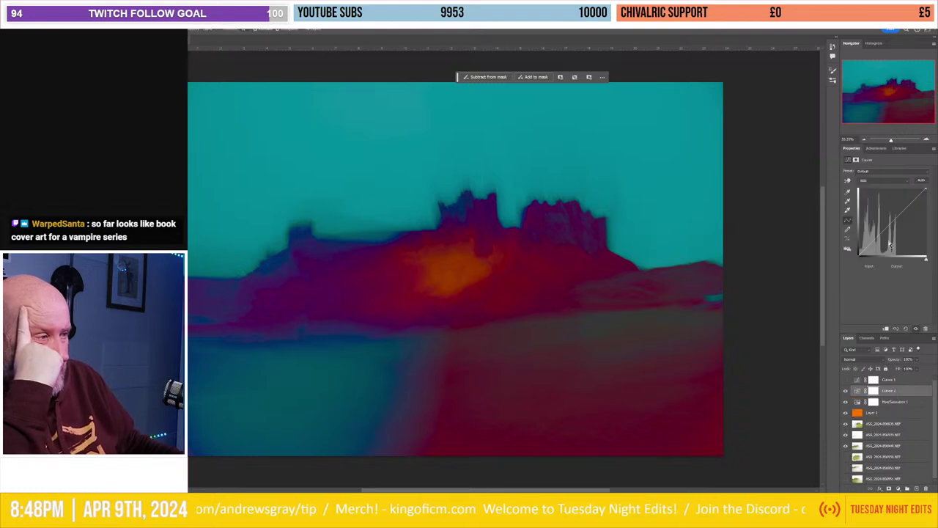
left_click(883, 181)
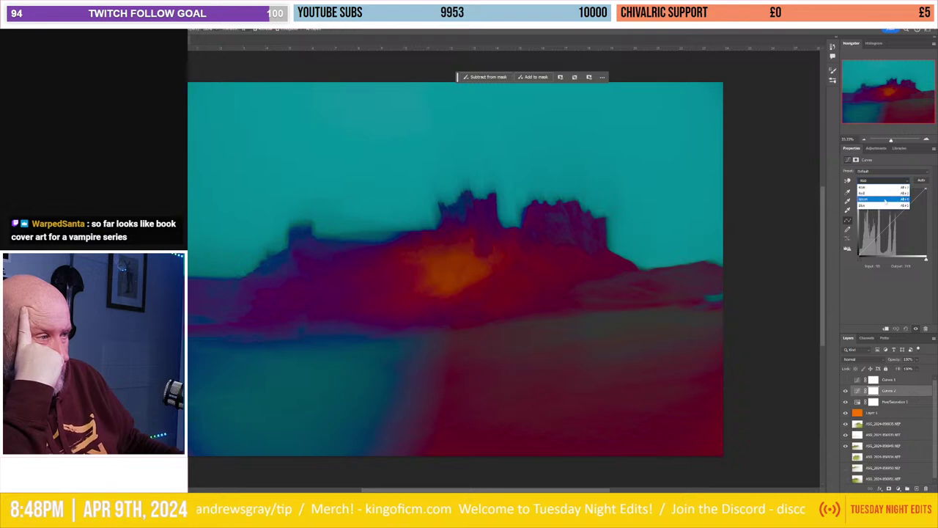
left_click(885, 206)
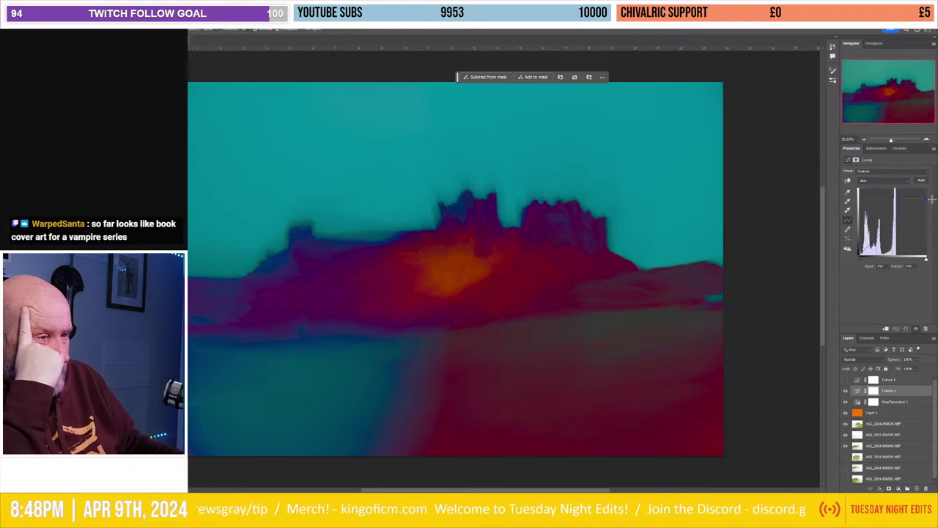
left_click_drag(925, 187, 931, 197)
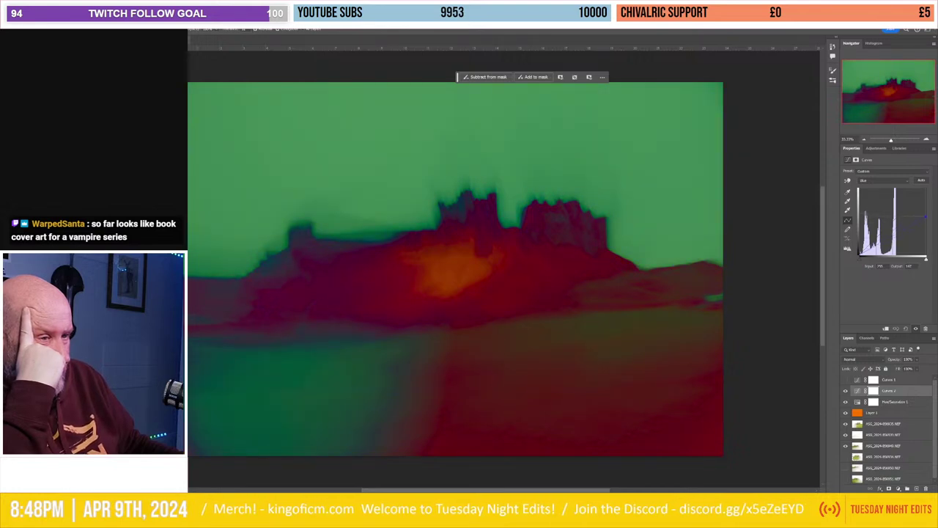
mouse_move(878, 239)
left_mouse_down()
mouse_move(884, 249)
mouse_move(880, 235)
left_mouse_up()
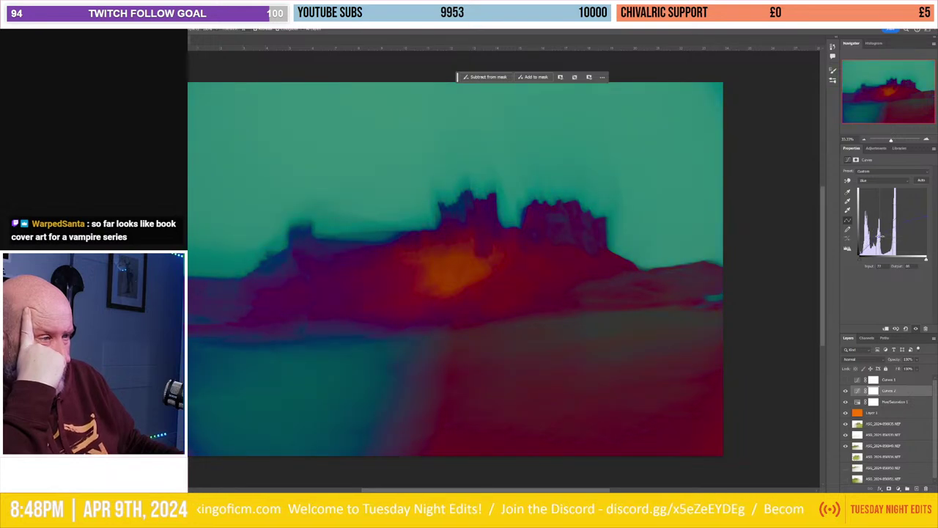
left_click_drag(869, 256, 842, 266)
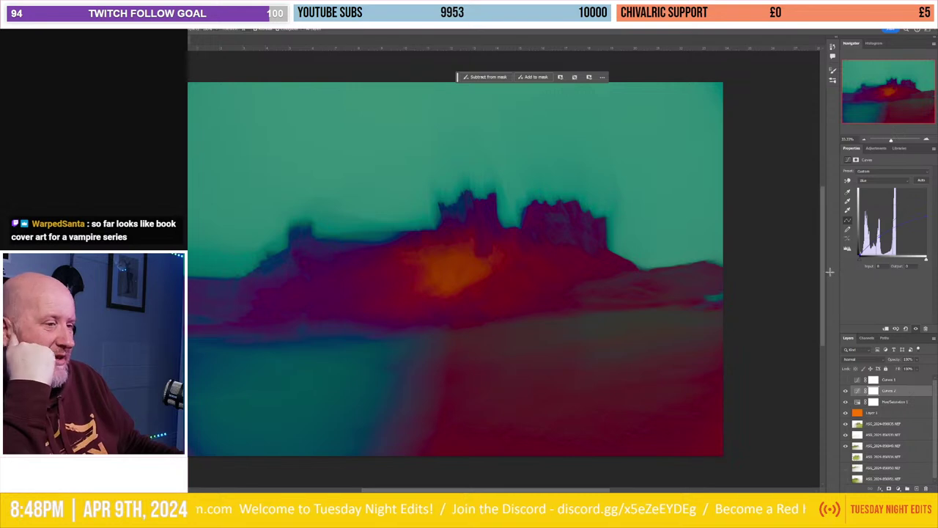
Step: Adjust the Red and Green channel curves to mute the sky toward blue-grey
left_click(876, 180)
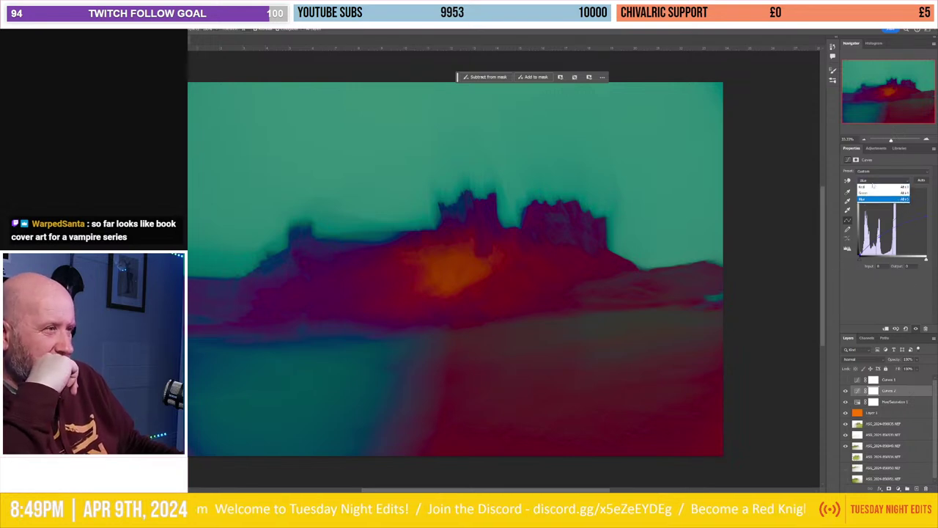
left_click(873, 194)
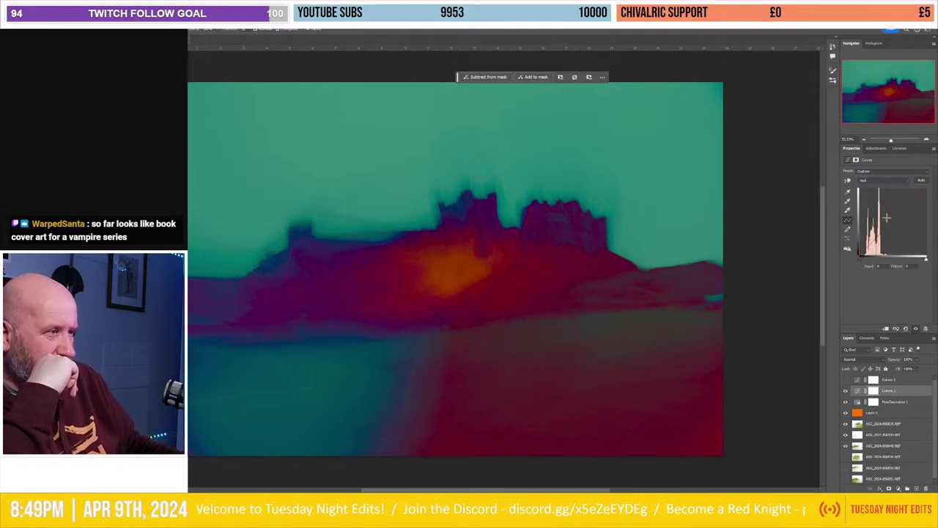
left_click_drag(891, 220, 889, 222)
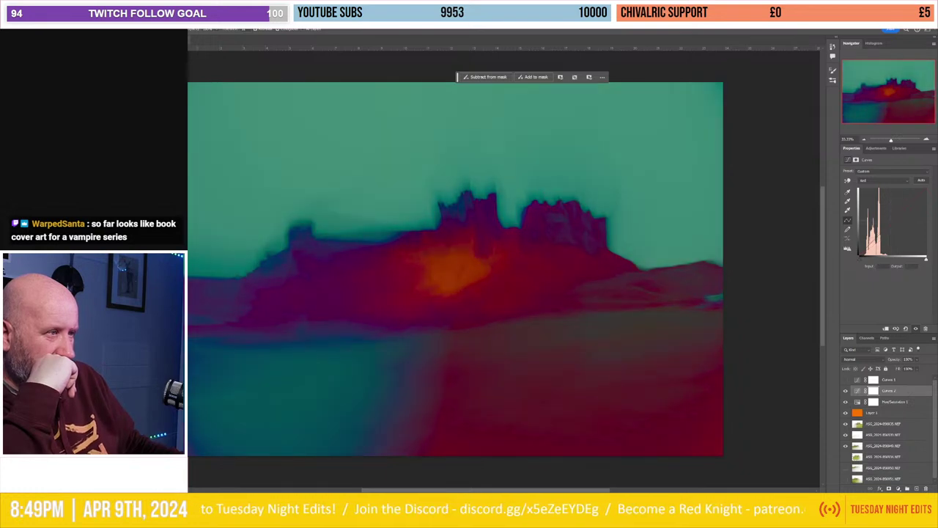
left_click(876, 182)
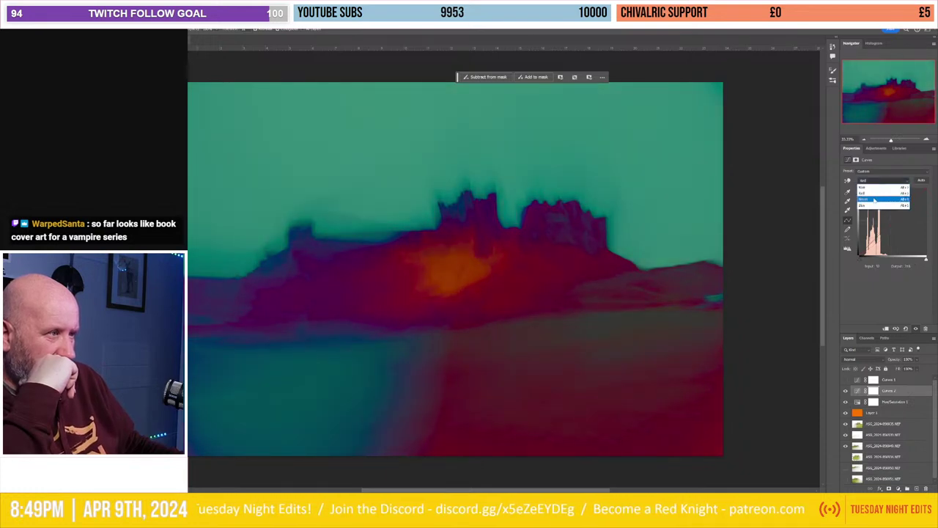
left_click(877, 201)
left_click_drag(893, 220, 890, 221)
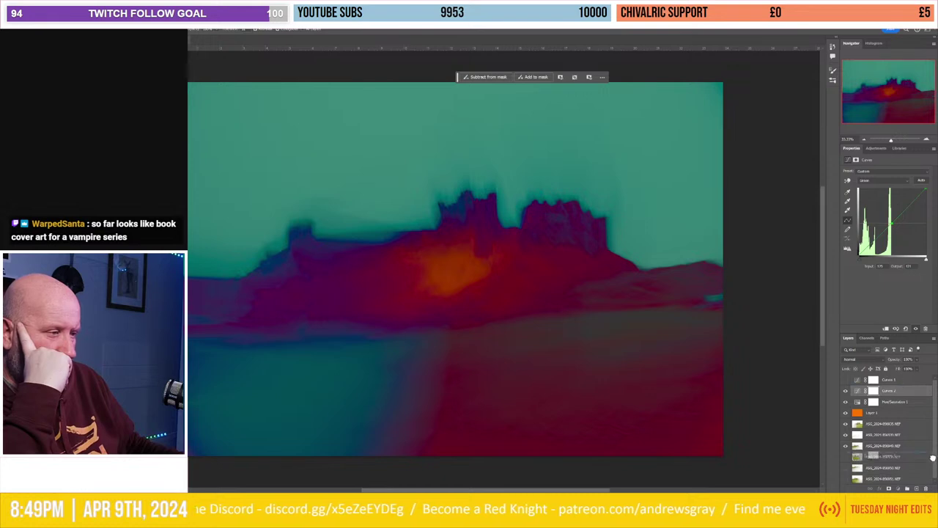
Step: Add a Hue/Saturation adjustment layer and nudge the master hue slightly
left_click(927, 488)
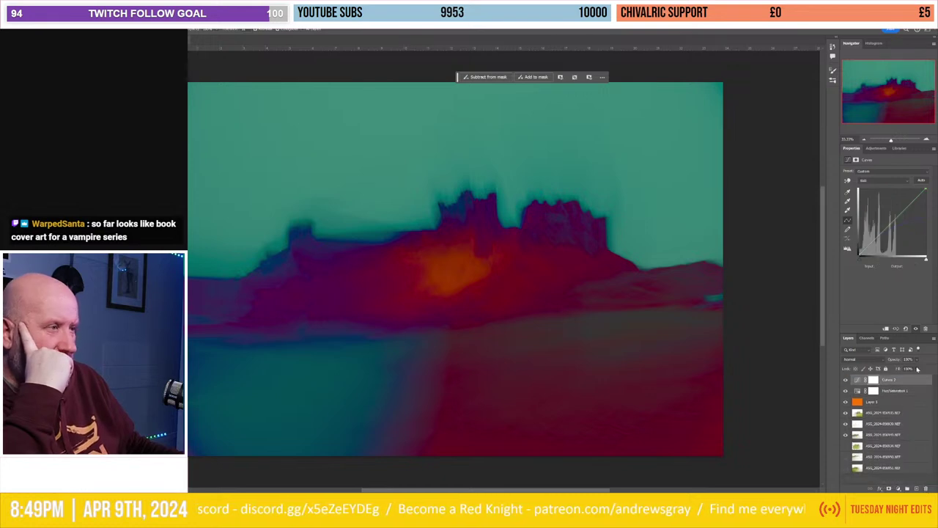
left_click(877, 149)
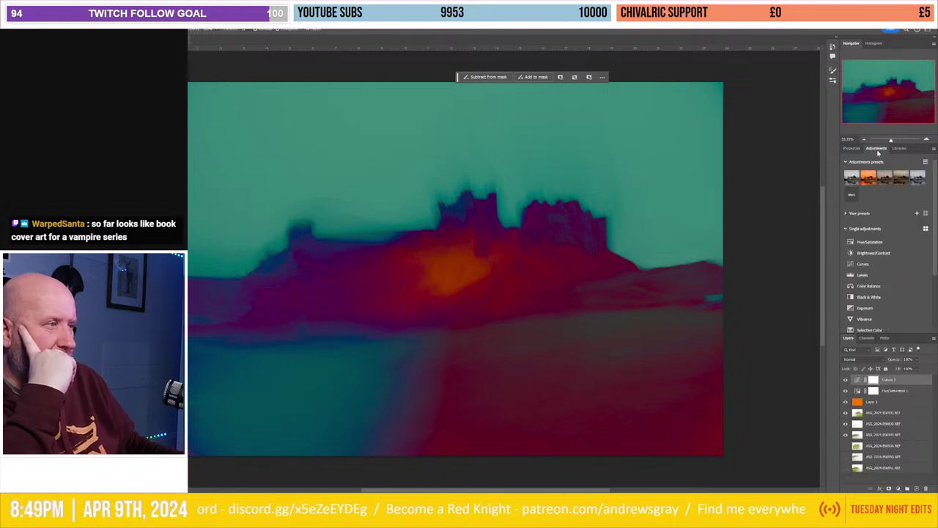
left_click(869, 244)
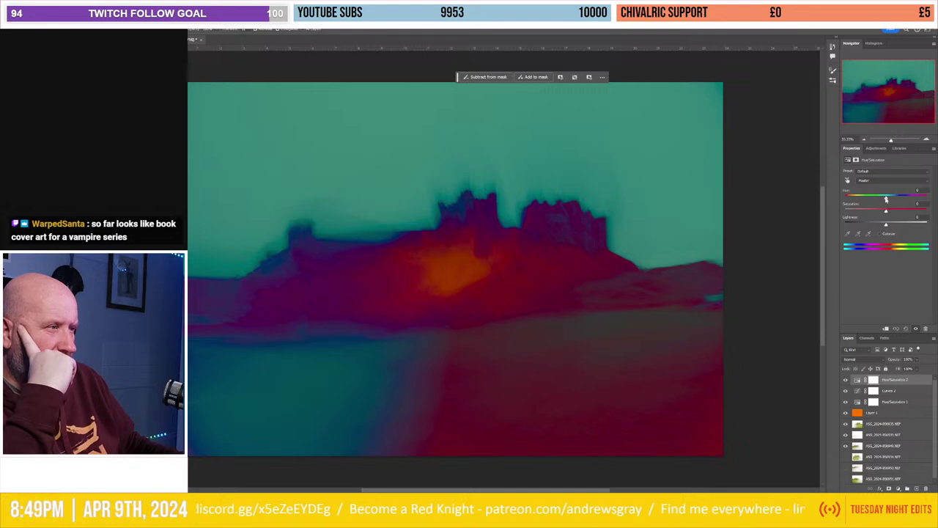
left_click_drag(874, 199, 888, 201)
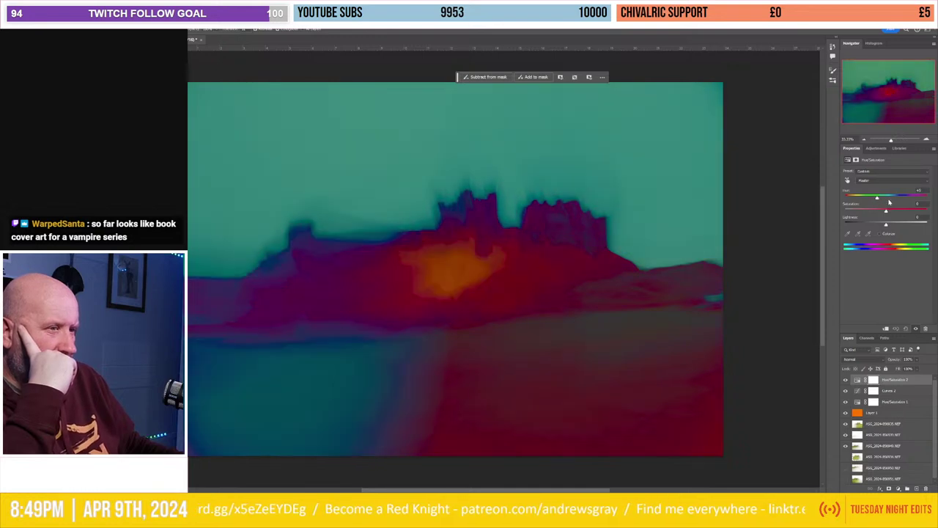
Step: Target the Cyans range, shift its hue greener, and raise saturation and lightness
left_click(874, 180)
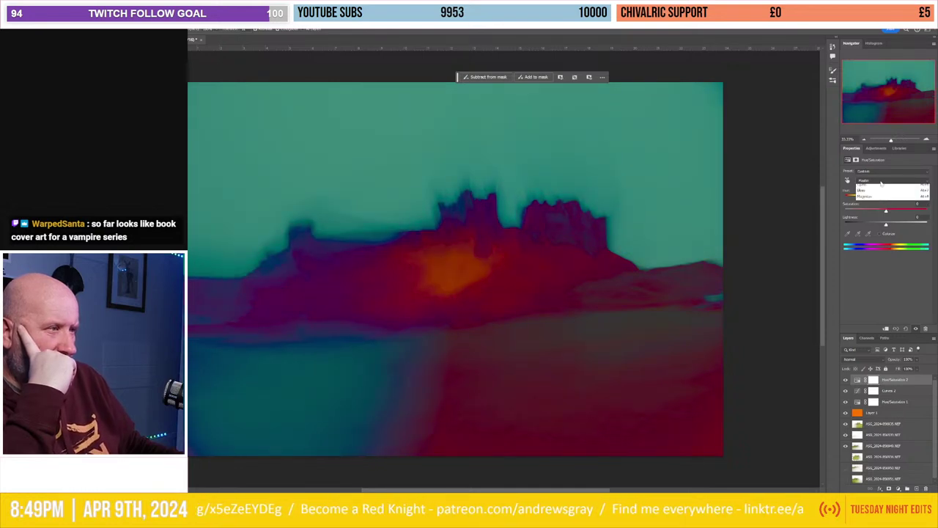
left_click(864, 205)
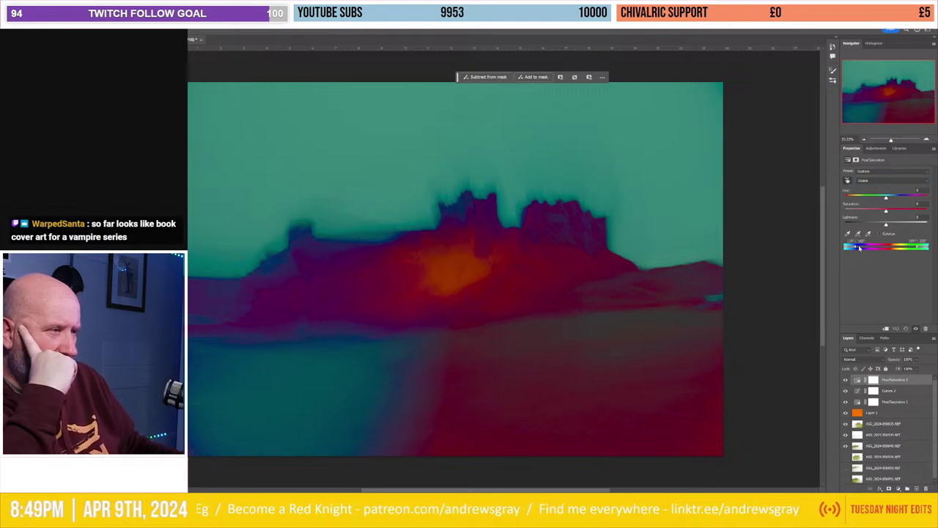
left_click_drag(856, 249, 863, 249)
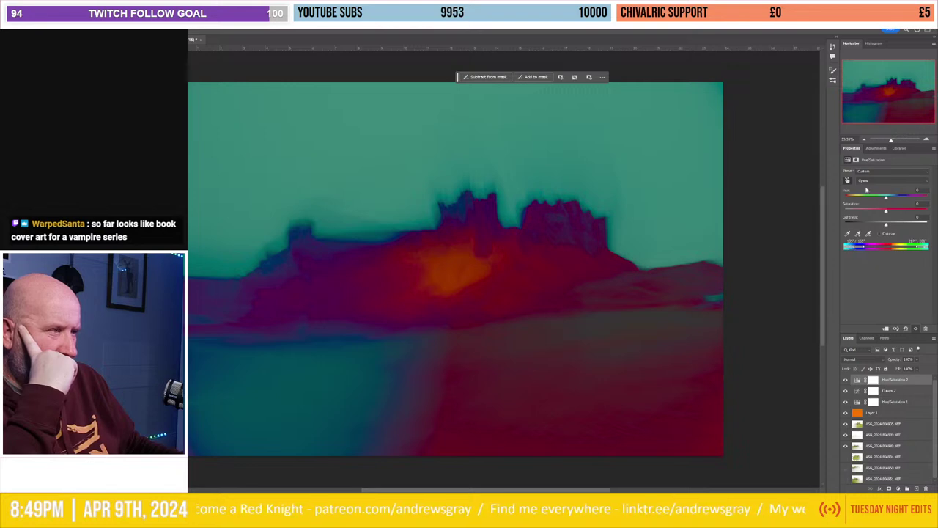
mouse_move(881, 199)
left_mouse_down()
mouse_move(867, 200)
mouse_move(924, 200)
left_mouse_up()
left_click(899, 199)
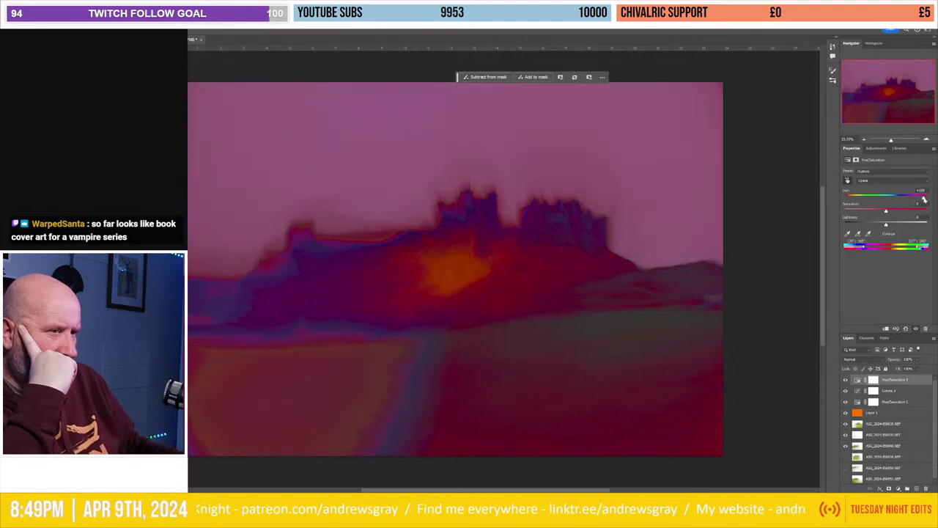
left_click(899, 200)
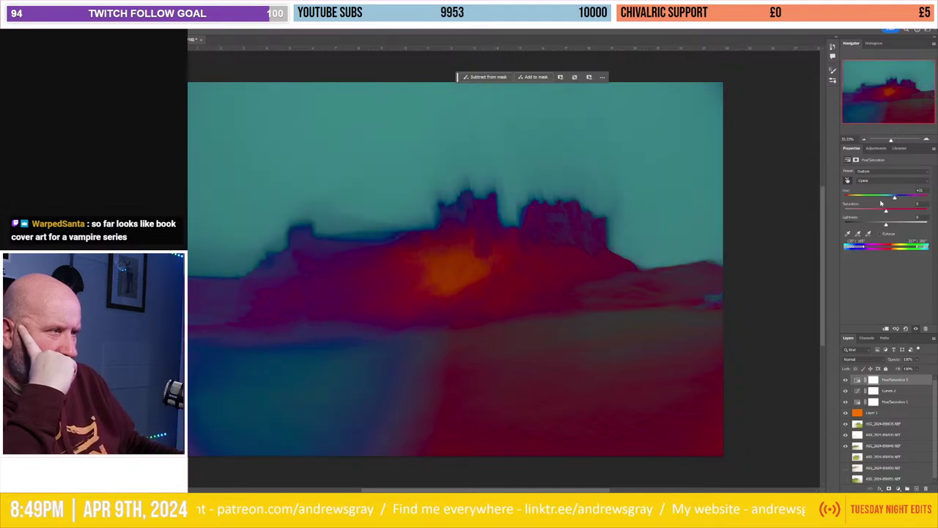
left_click_drag(882, 203, 831, 212)
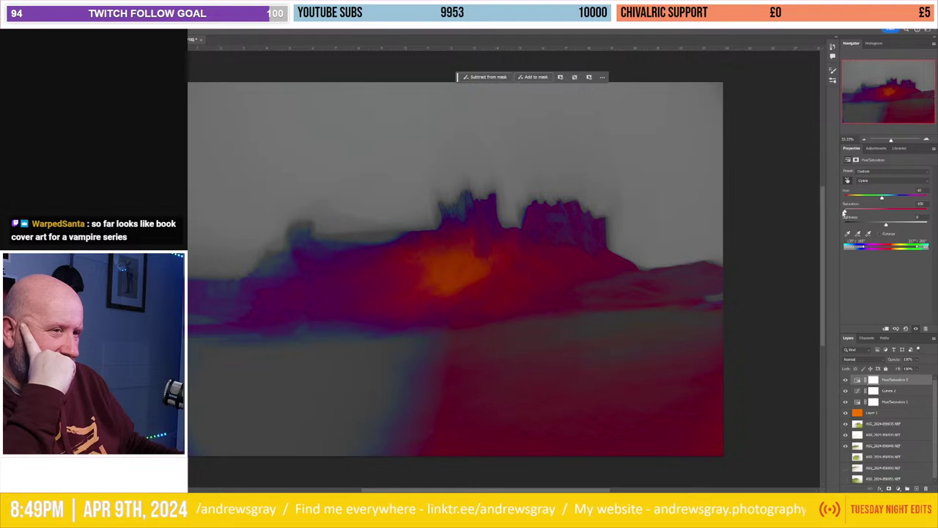
left_click(872, 214)
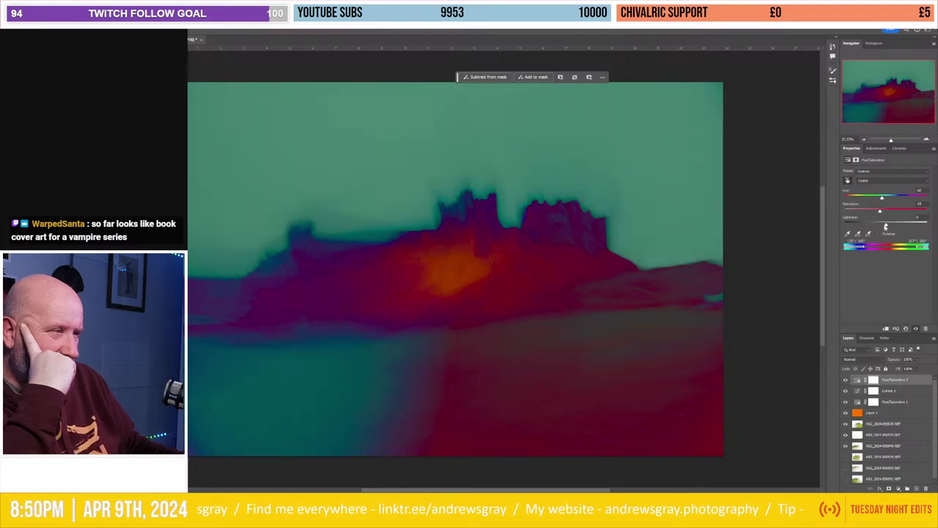
mouse_move(872, 226)
left_mouse_down()
mouse_move(909, 224)
mouse_move(888, 223)
left_mouse_up()
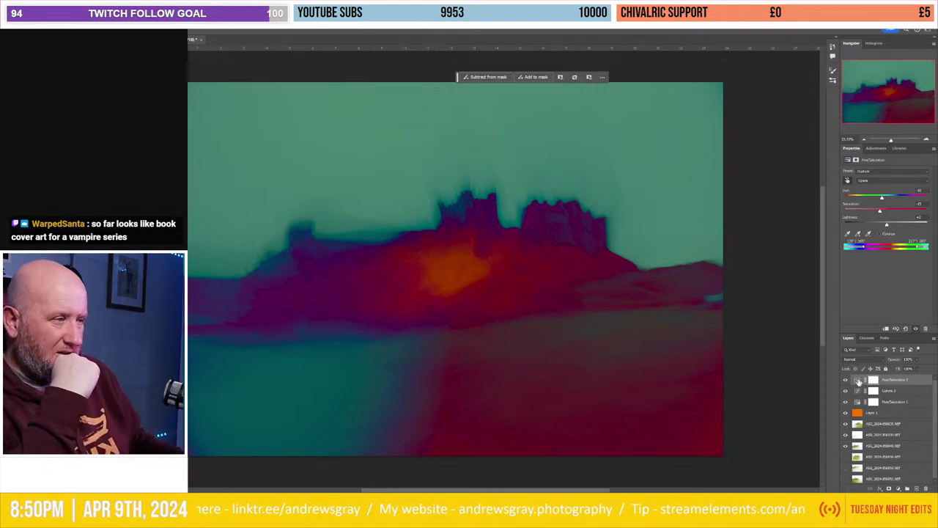
key("alt+2")
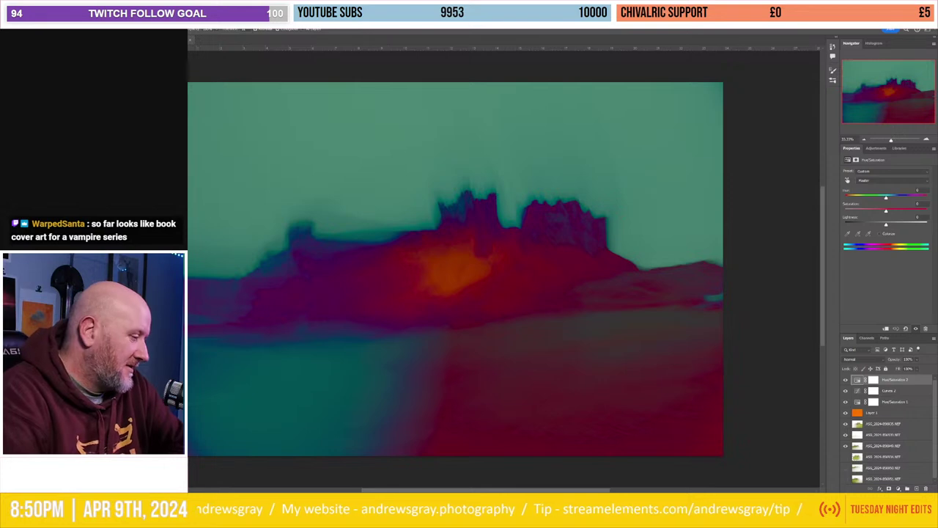
Step: Send the image to Luminar Neo with Ctrl+Alt+F and dismiss the system tray popup
key("ctrl+alt+f")
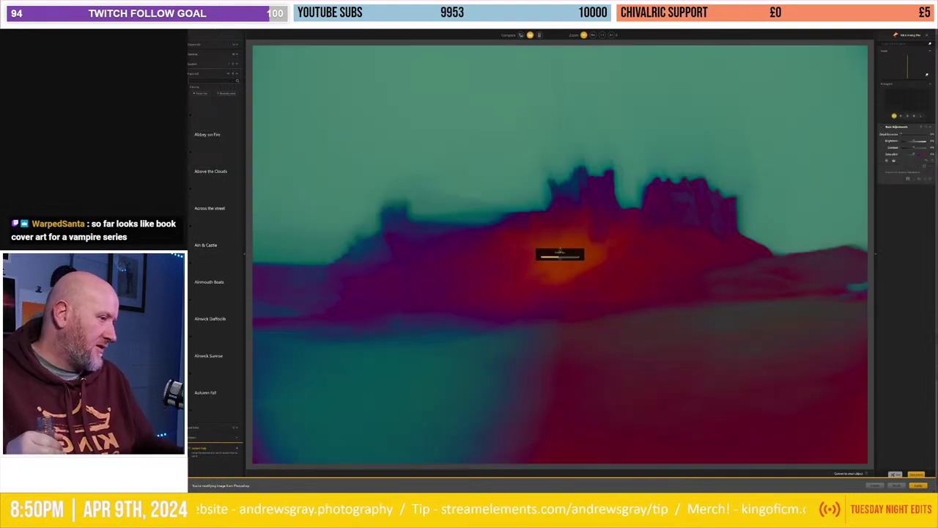
left_click(828, 486)
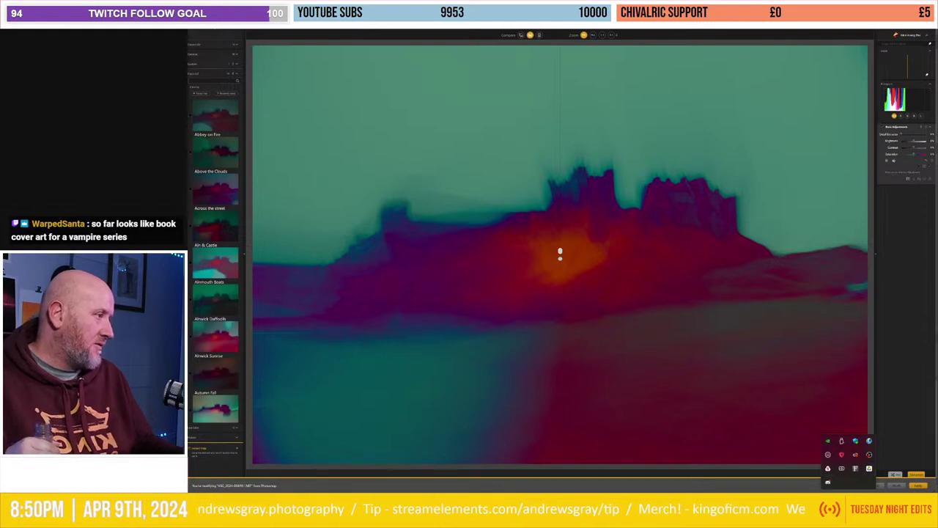
left_click(560, 254)
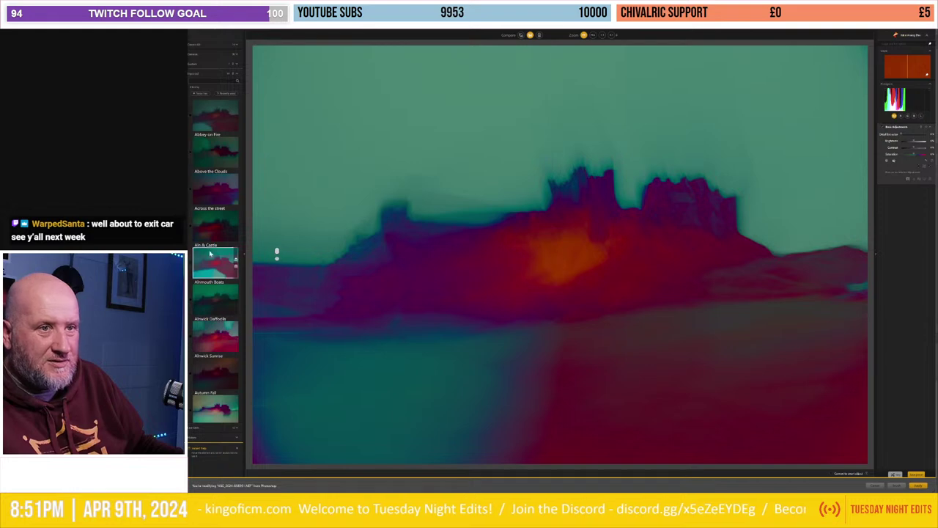
Step: Try the Across the street and Alnwick Sunrise presets, then settle on Bamburgh Sketch without the comparison strip
scroll(212, 175, "down", 1)
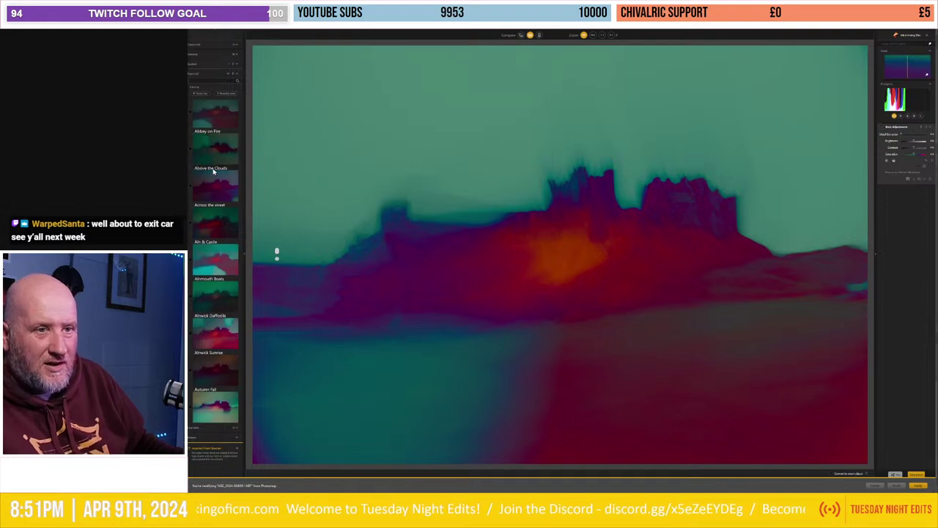
left_click(216, 216)
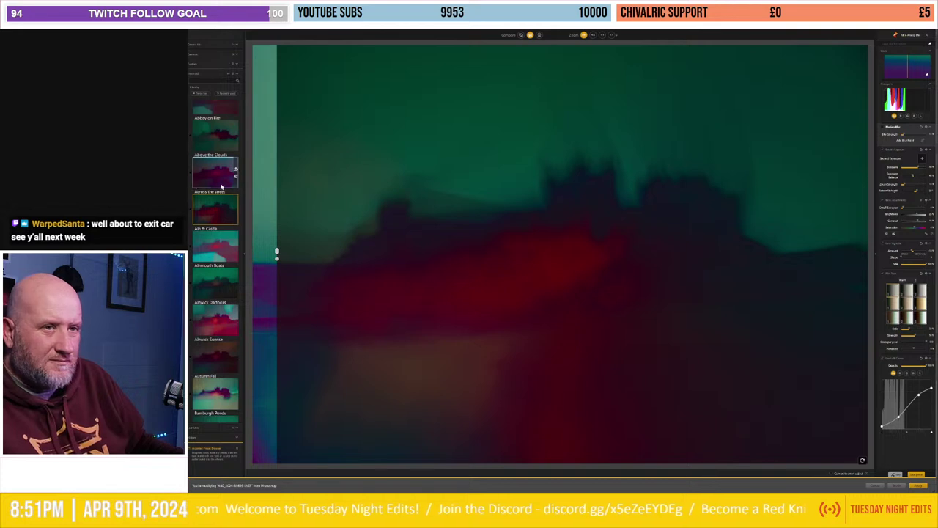
scroll(220, 209, "down", 1)
scroll(222, 190, "down", 1)
scroll(221, 189, "down", 3)
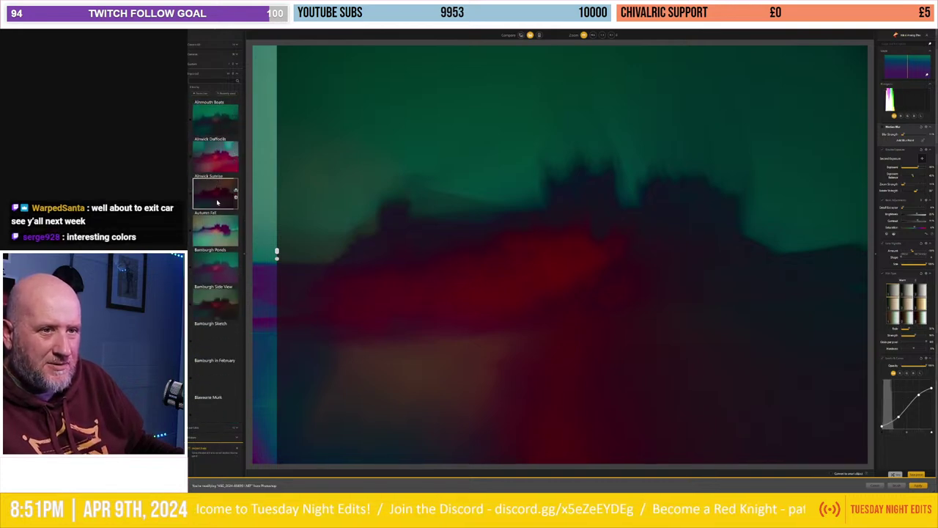
left_click(217, 202)
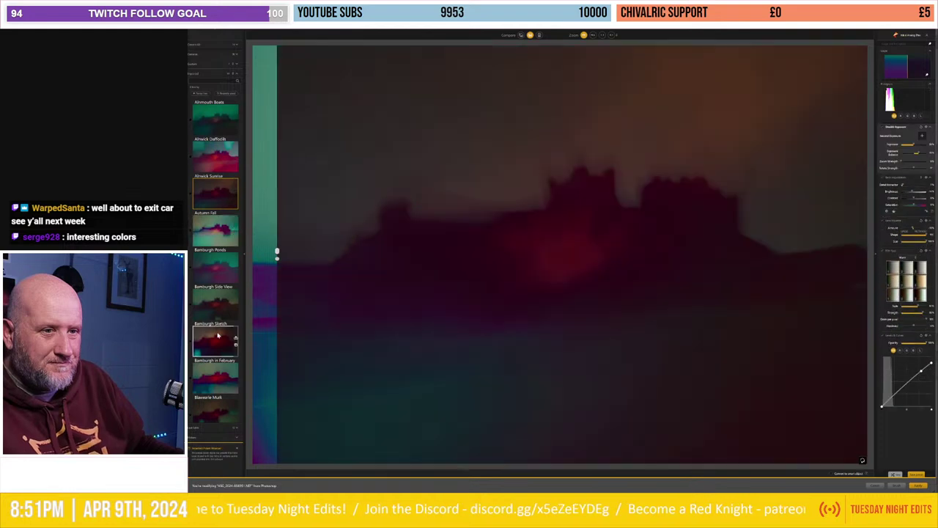
left_click(216, 344)
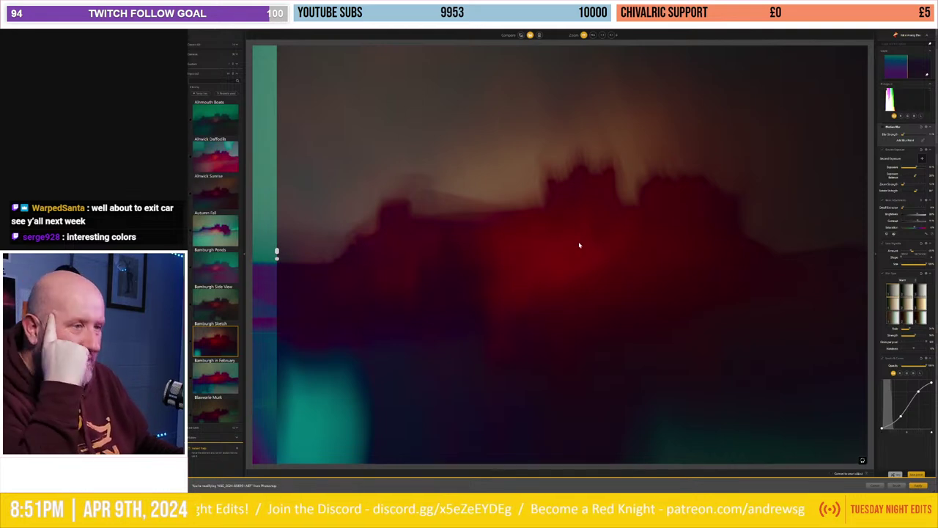
left_click_drag(276, 253, 252, 252)
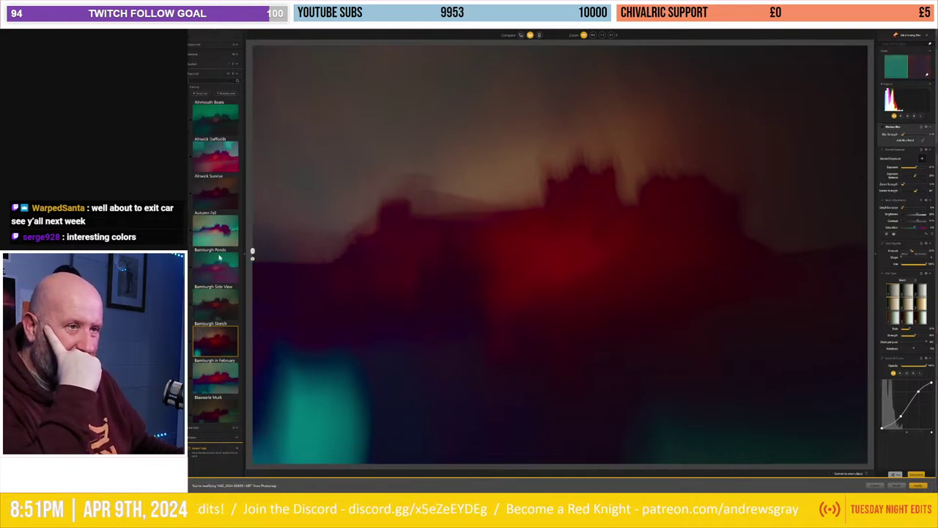
left_click(745, 263)
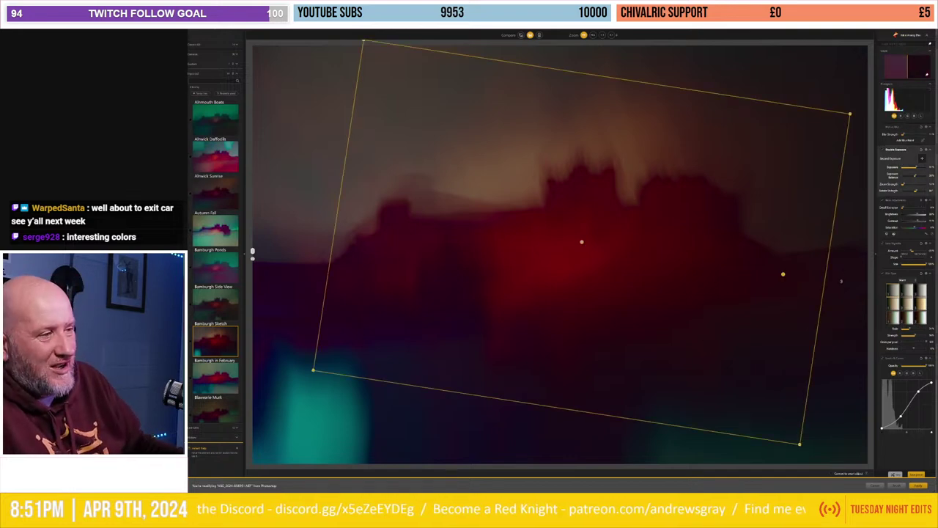
Step: Rotate and scale the Double Exposure overlay, then shift it up and left over the castle
mouse_move(806, 325)
left_mouse_down()
mouse_move(601, 436)
mouse_move(416, 348)
mouse_move(406, 218)
mouse_move(398, 230)
left_mouse_up()
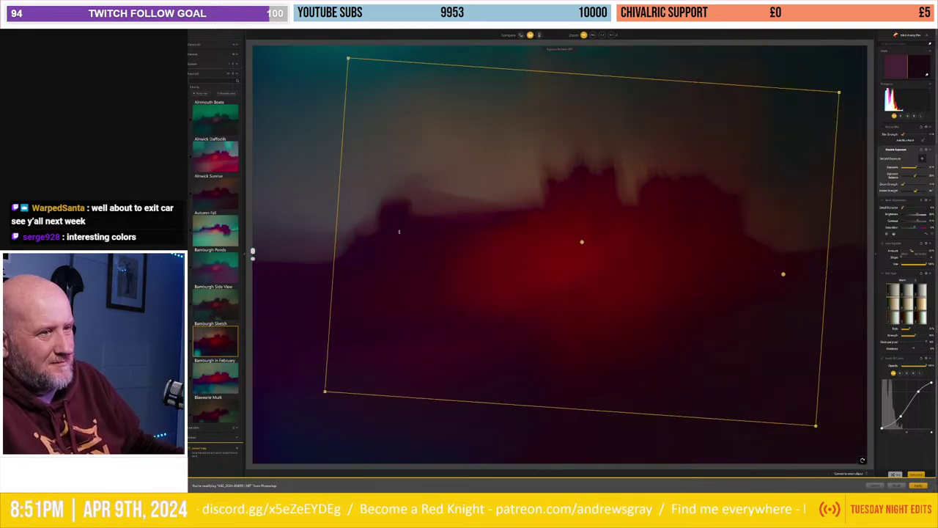
mouse_move(583, 241)
left_mouse_down()
mouse_move(613, 161)
mouse_move(599, 333)
left_mouse_up()
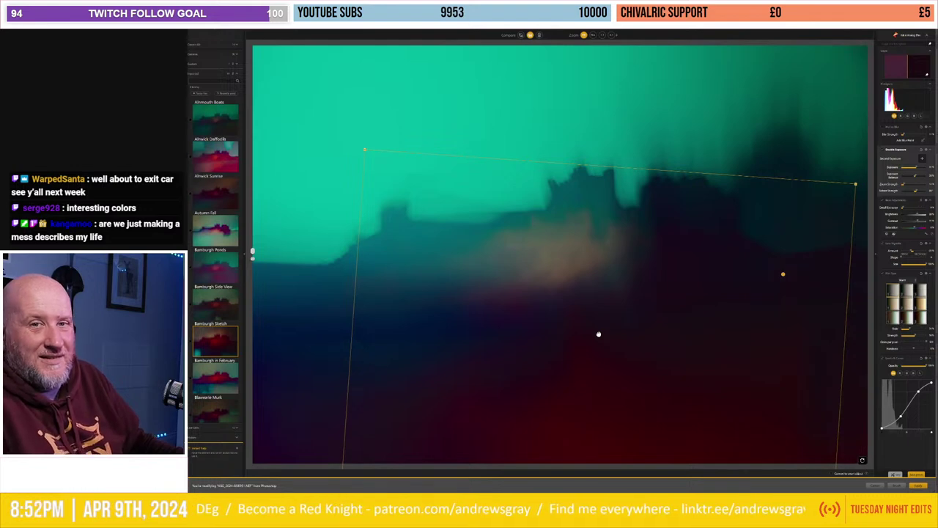
mouse_move(598, 334)
left_mouse_down()
mouse_move(546, 252)
mouse_move(551, 161)
mouse_move(579, 189)
left_mouse_up()
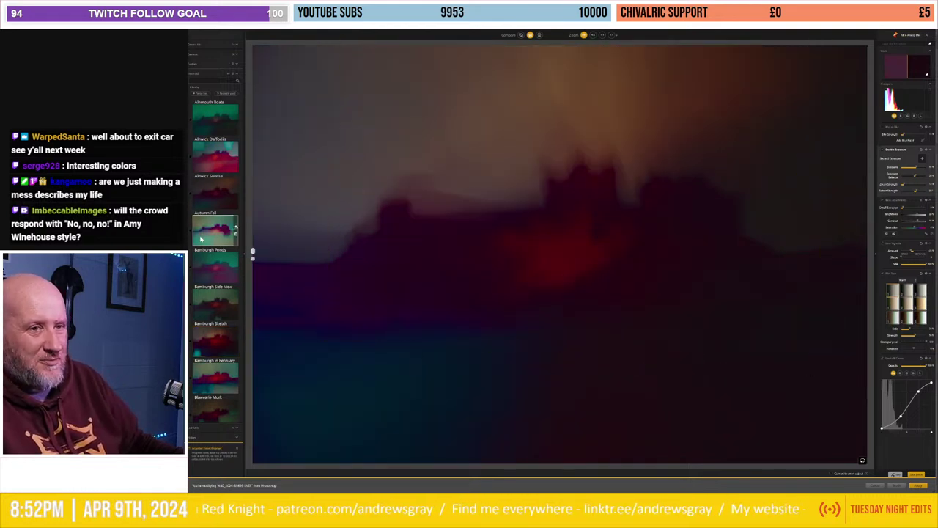
Step: Apply the Autumn Fall preset, then enlarge and move the double-exposure overlay
left_click(234, 248)
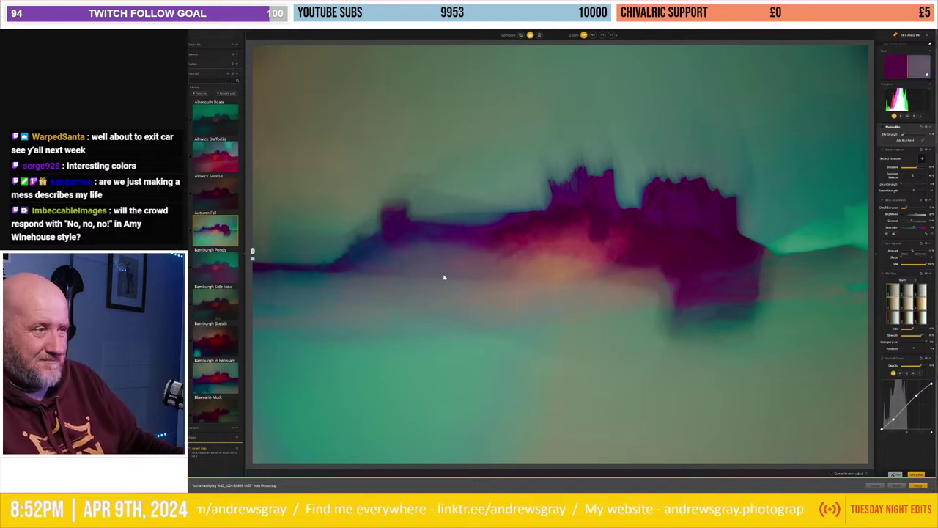
left_click(897, 159)
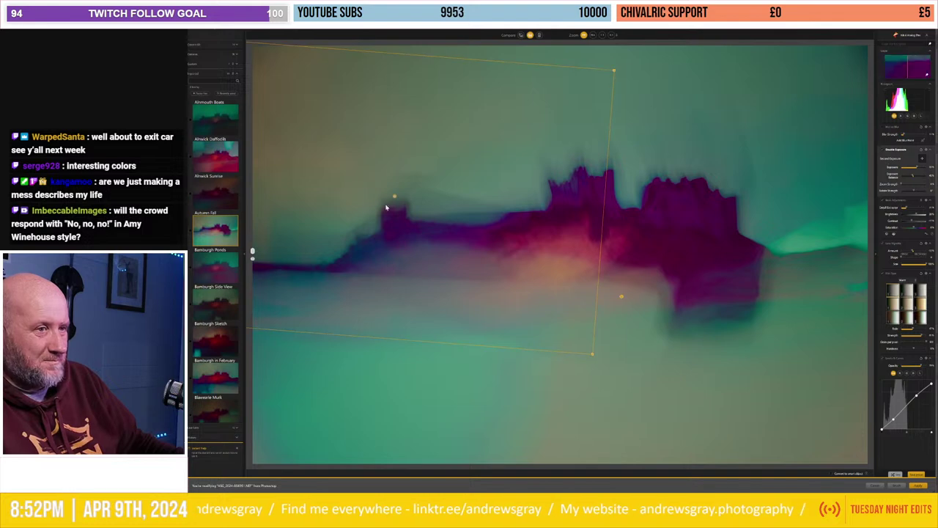
left_click_drag(594, 356, 627, 381)
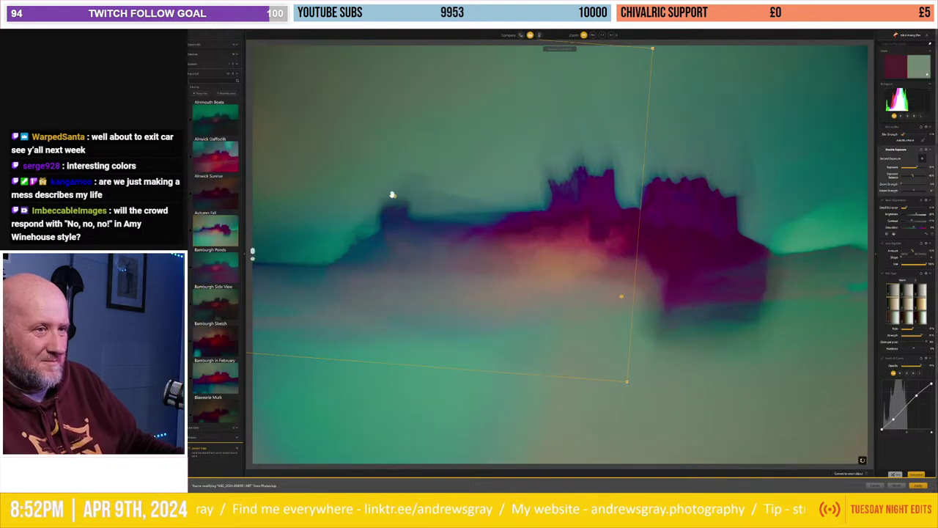
mouse_move(412, 198)
left_mouse_down()
mouse_move(424, 211)
mouse_move(413, 200)
left_mouse_up()
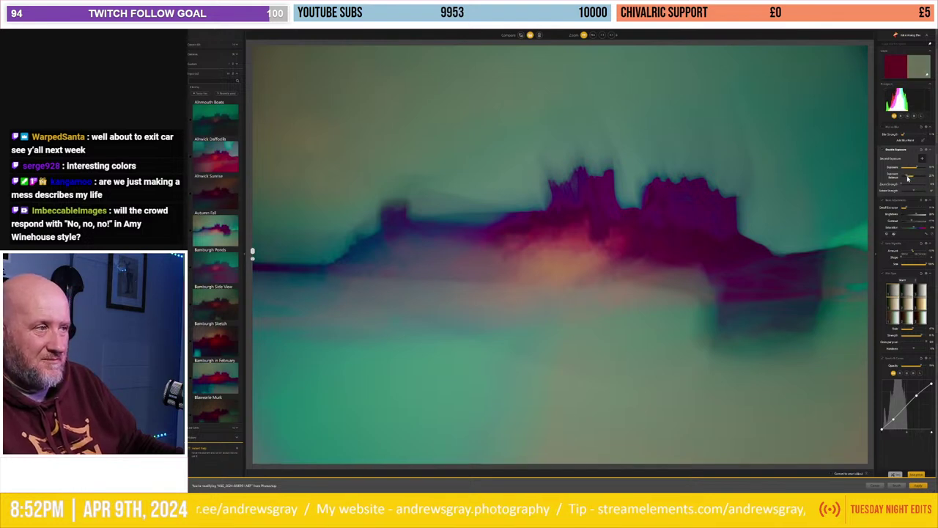
Step: Rebalance the double-exposure blend toward a teal sky and raise its brightness slightly
left_click(908, 178)
left_click(919, 180)
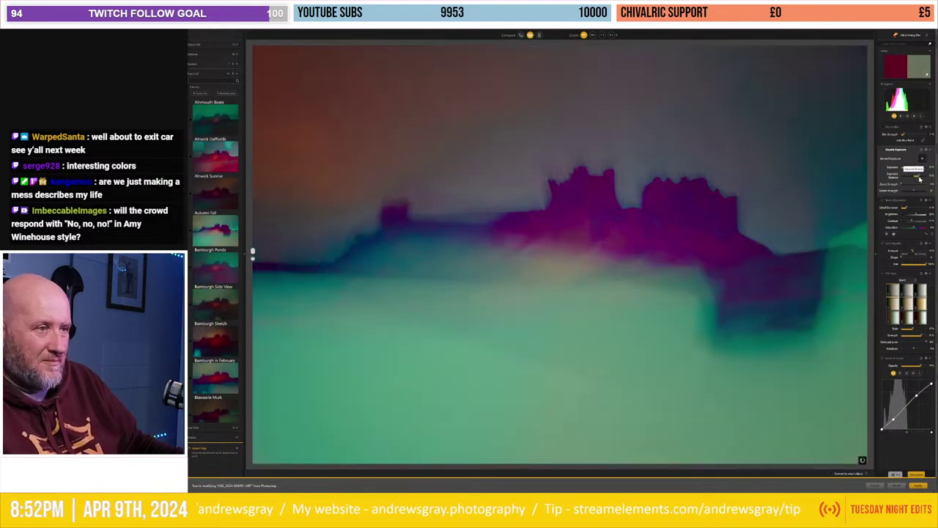
left_click(914, 179)
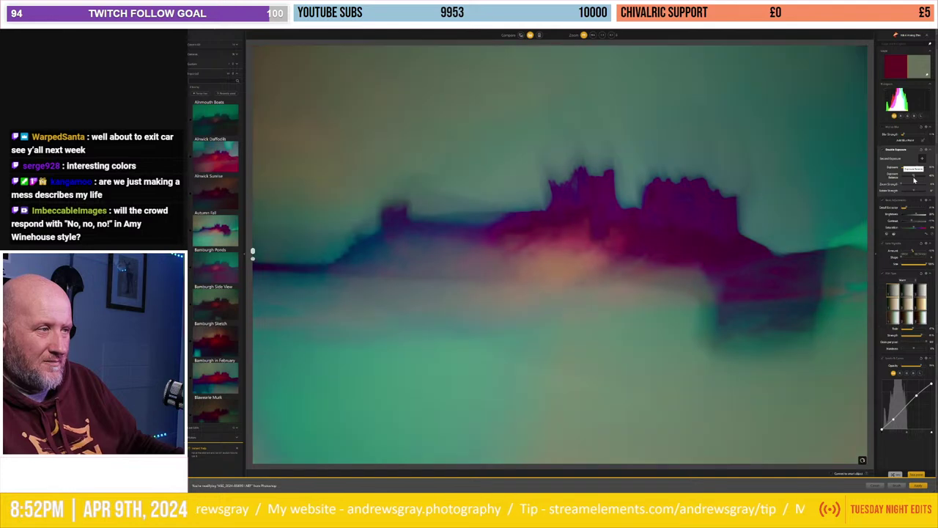
left_click(916, 179)
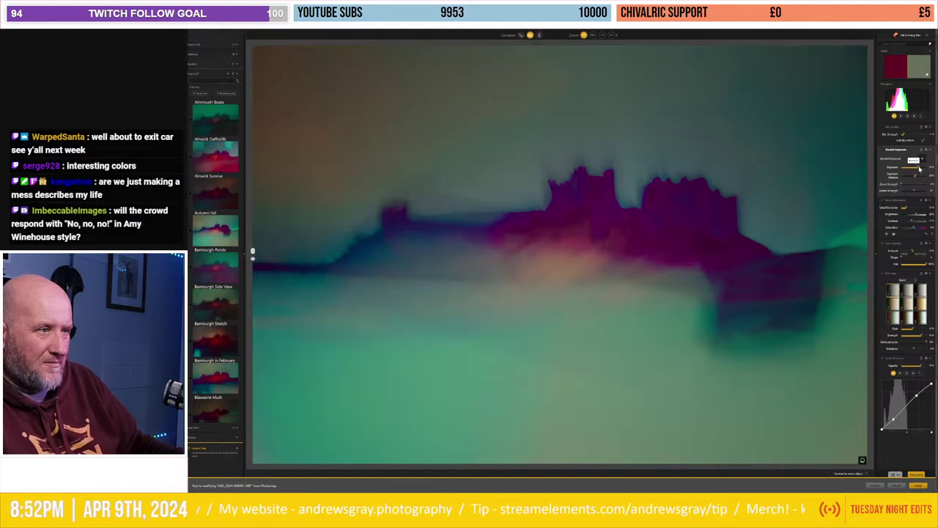
left_click_drag(920, 169, 924, 170)
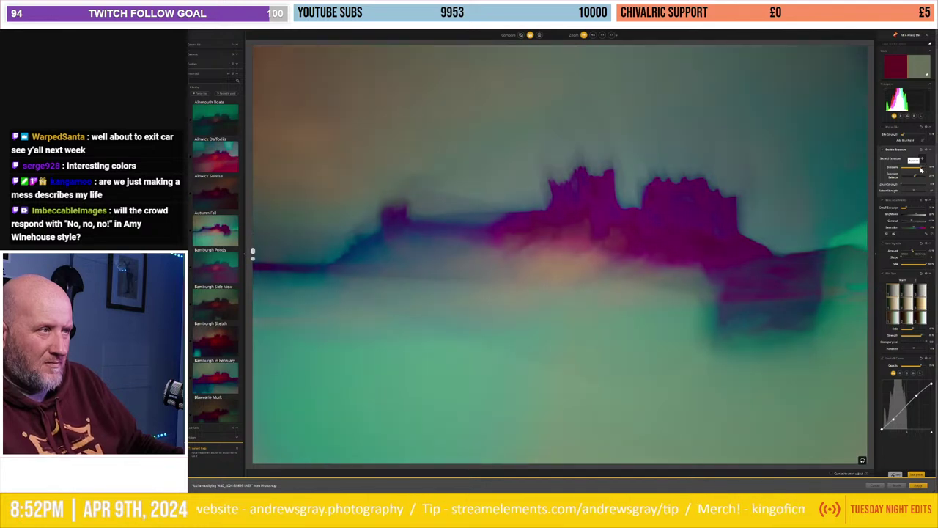
Step: Darken and desaturate in Basic Adjustments toward deeper purple, then choose a muted Film Type
left_click(908, 210)
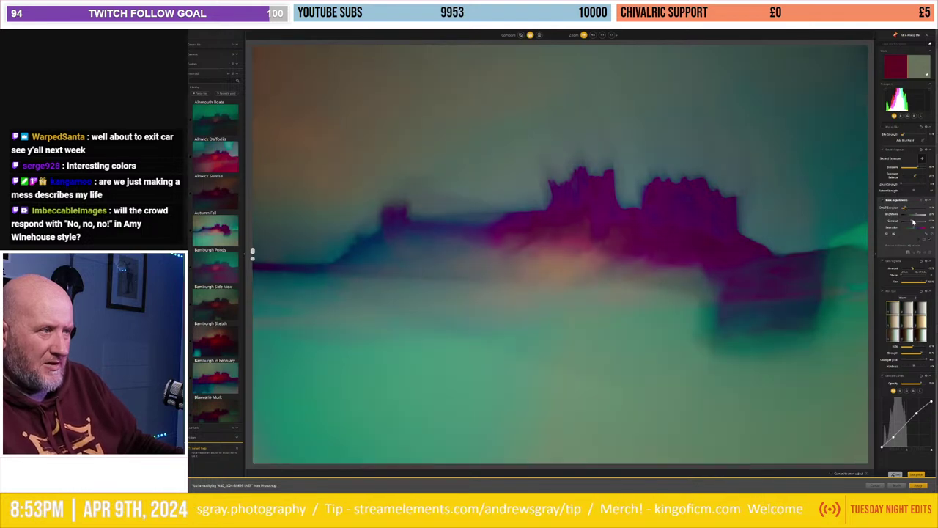
left_click_drag(918, 224, 906, 225)
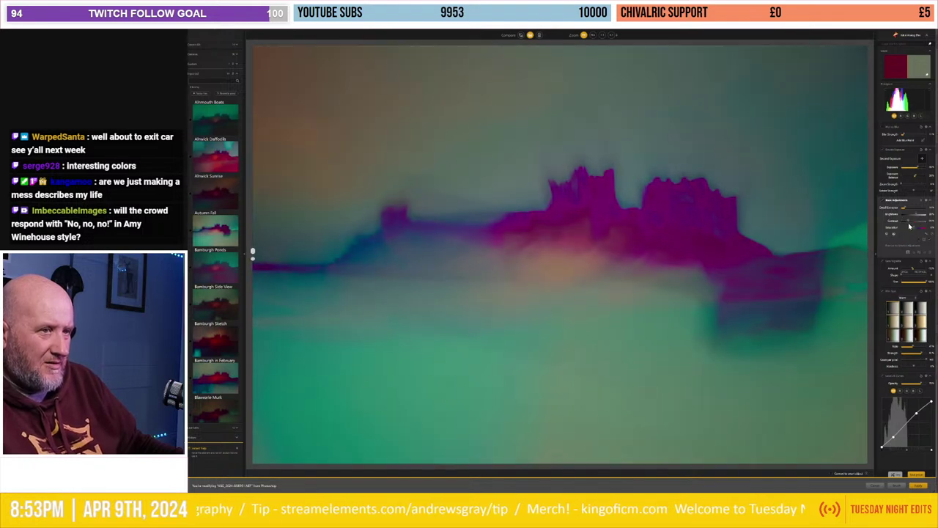
left_click_drag(909, 227, 920, 231)
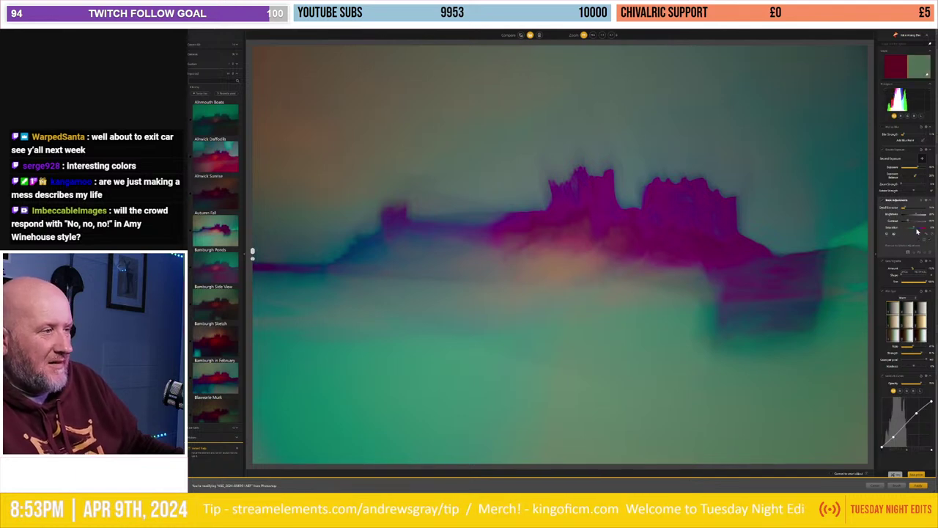
left_click(931, 281)
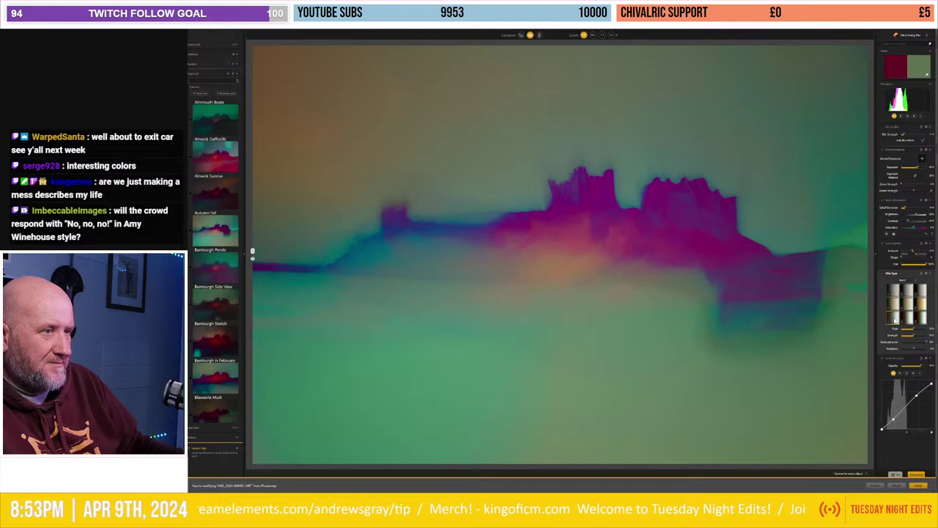
left_click(892, 307)
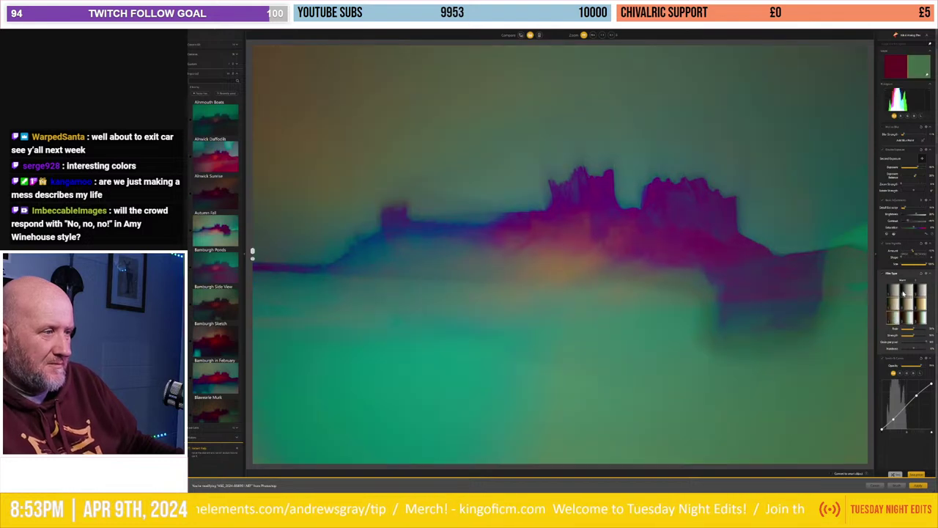
left_click(892, 295)
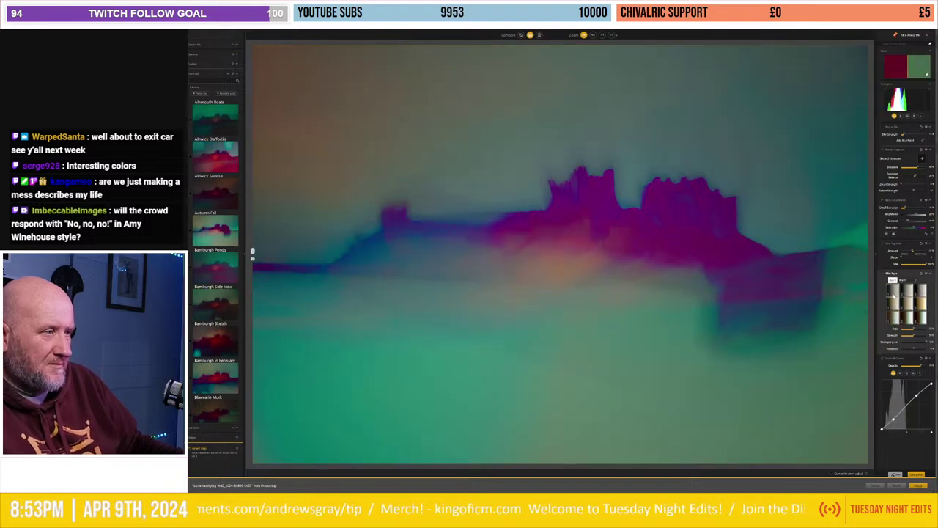
Step: Enable Levels & Curves and drag the shadow and midtone points to lift the image into pastel tones
left_click(883, 360)
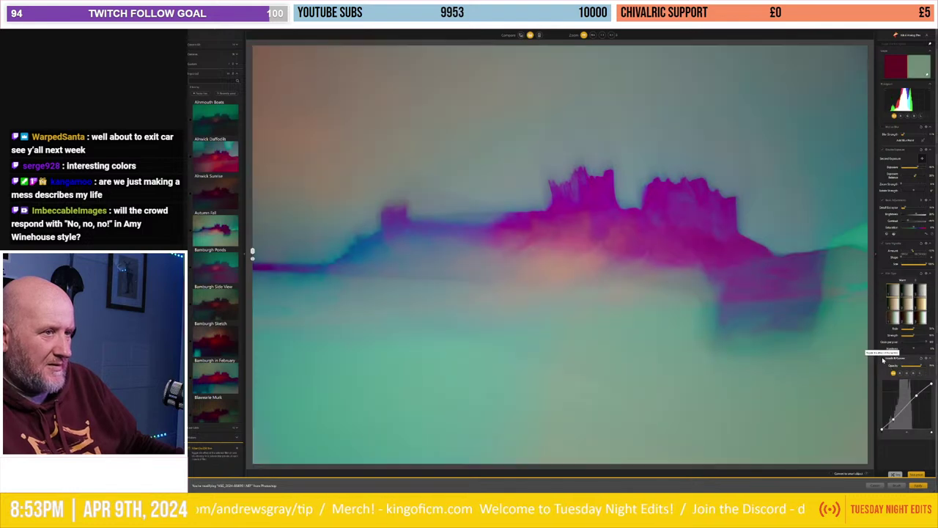
left_click(883, 360)
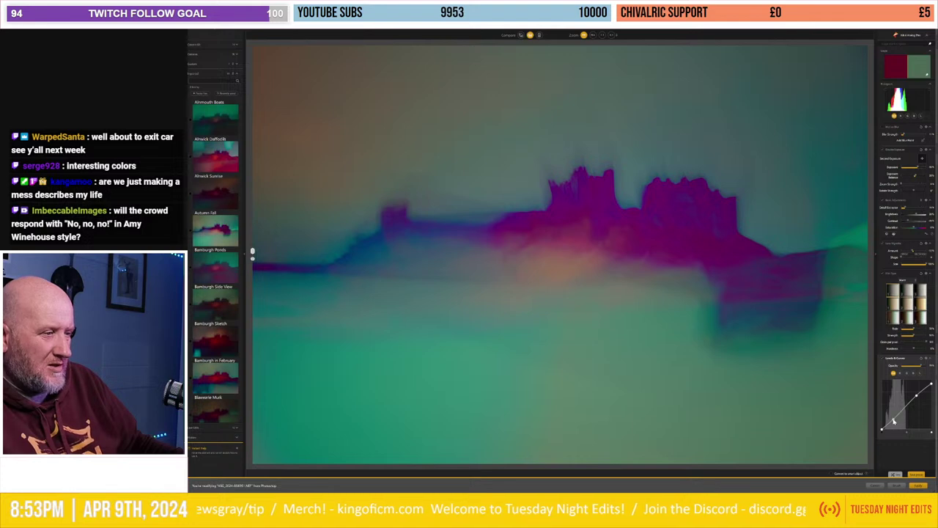
left_click_drag(897, 425, 895, 422)
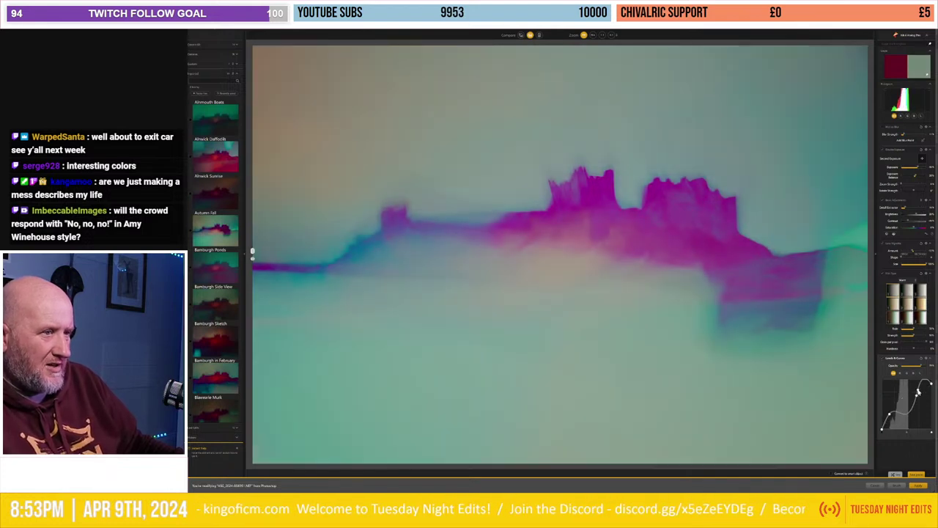
mouse_move(918, 393)
left_mouse_down()
mouse_move(913, 384)
mouse_move(925, 403)
mouse_move(908, 394)
left_mouse_up()
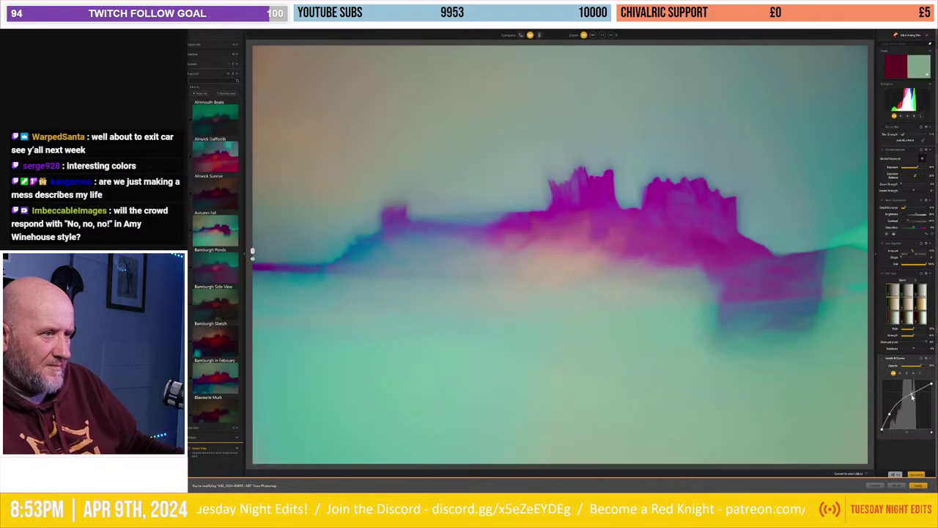
left_click_drag(912, 396, 905, 399)
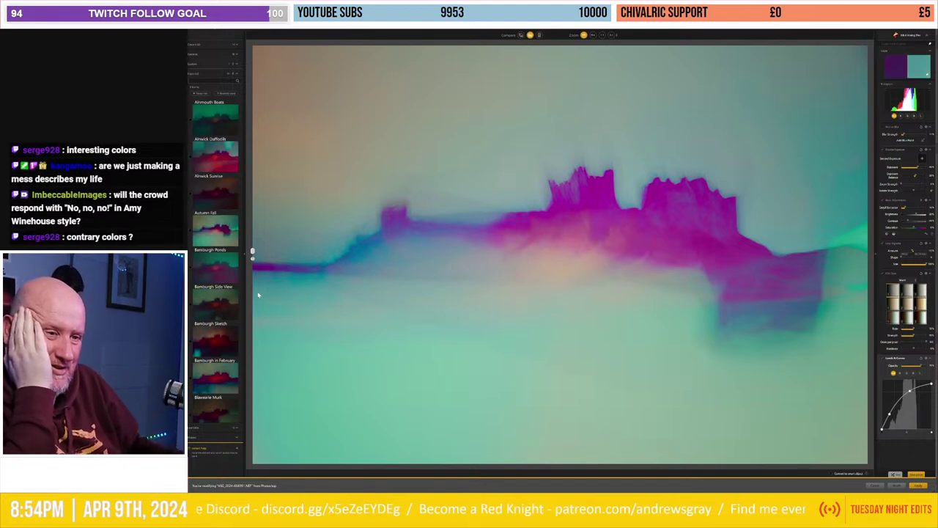
scroll(239, 296, "down", 1)
scroll(239, 296, "down", 3)
scroll(238, 296, "down", 2)
scroll(238, 295, "down", 3)
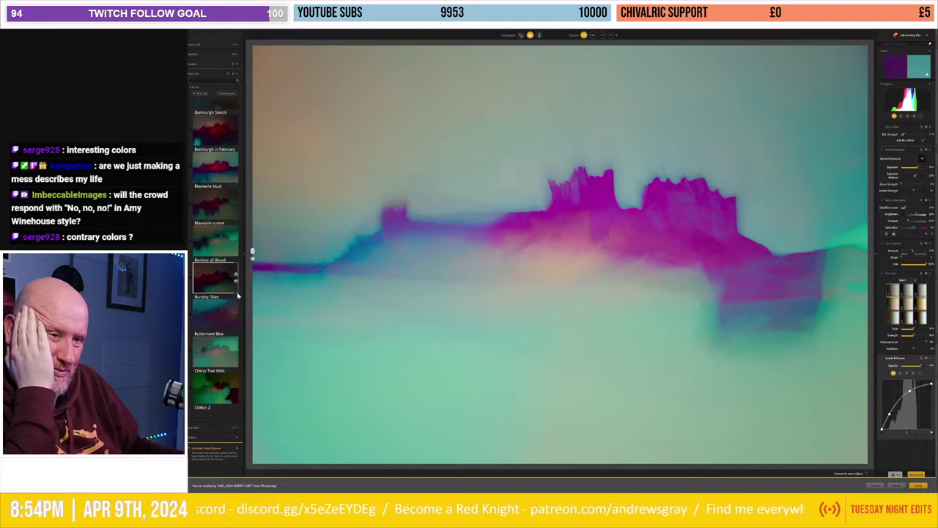
scroll(235, 295, "down", 2)
scroll(236, 295, "down", 3)
scroll(236, 297, "down", 3)
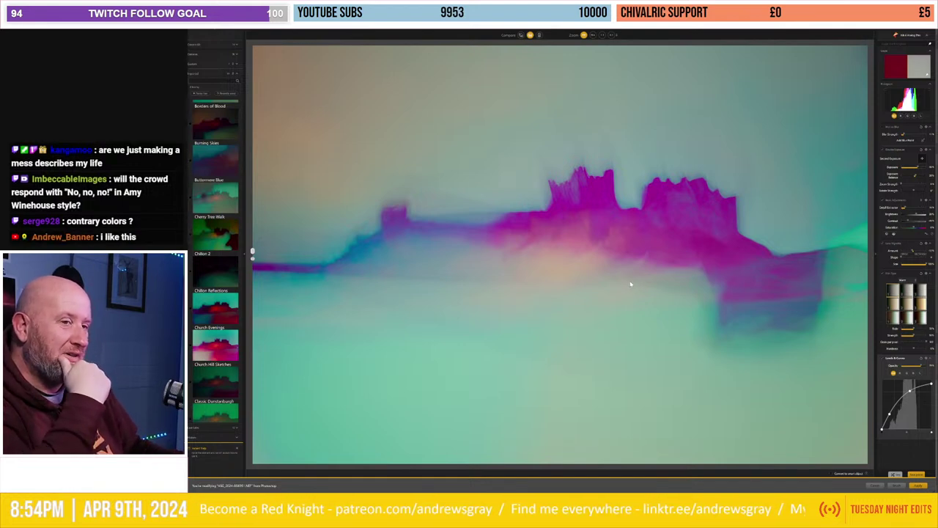
scroll(220, 315, "down", 5)
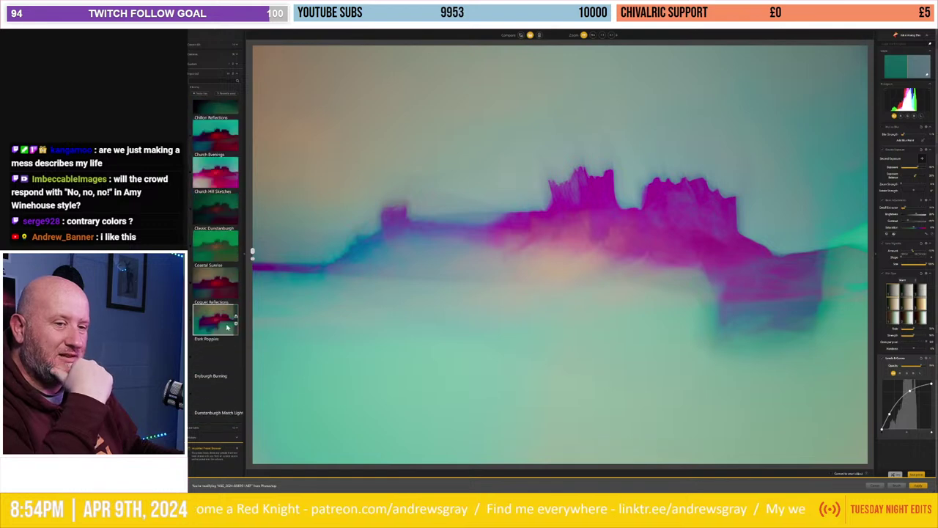
scroll(227, 327, "down", 2)
scroll(229, 323, "down", 2)
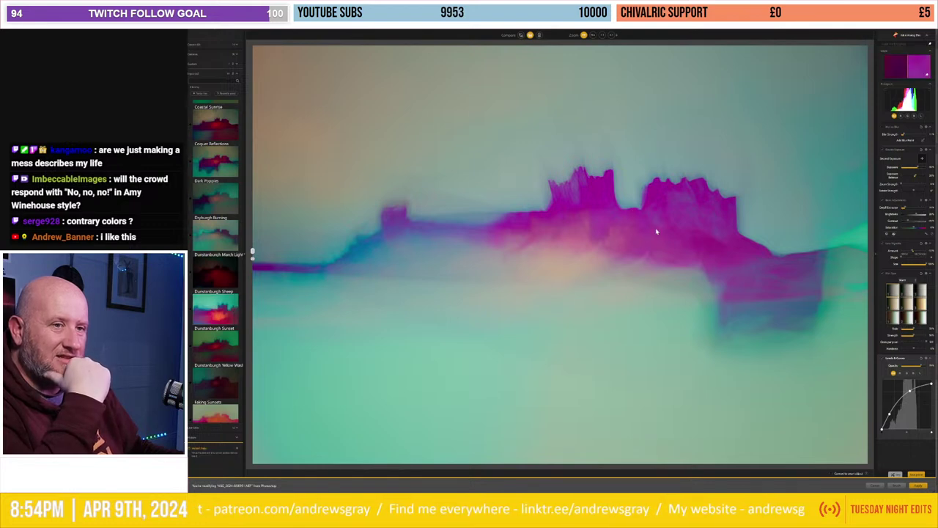
scroll(212, 220, "down", 1)
scroll(212, 223, "down", 2)
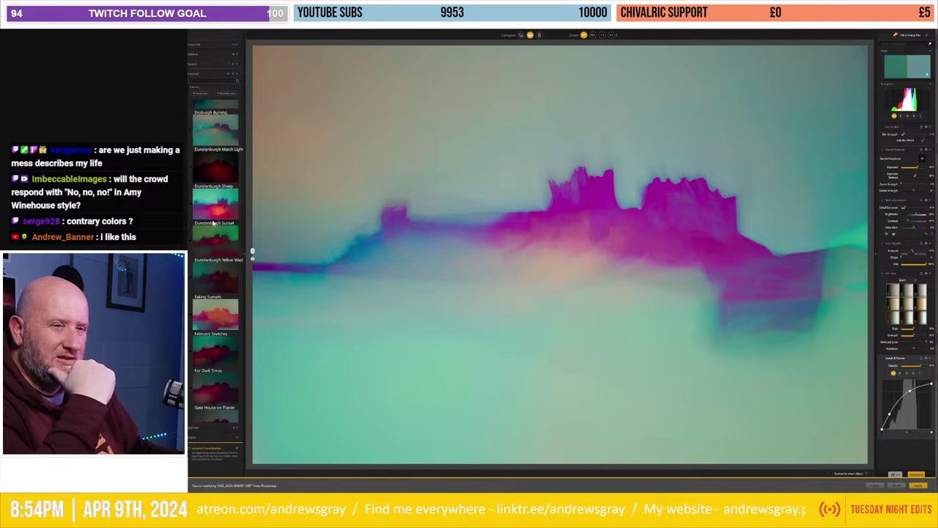
scroll(214, 241, "down", 1)
scroll(215, 278, "down", 2)
scroll(215, 296, "down", 1)
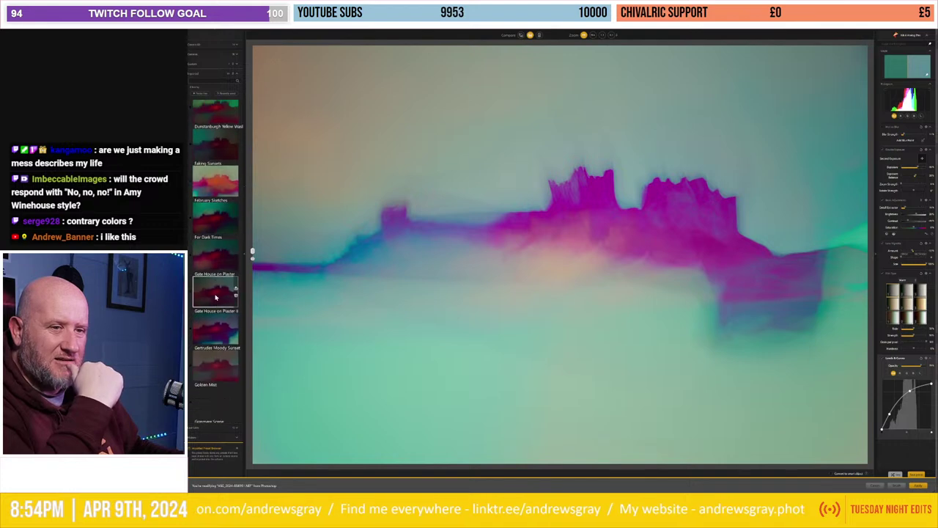
scroll(214, 302, "down", 2)
scroll(211, 311, "down", 2)
scroll(208, 321, "down", 1)
scroll(202, 331, "down", 2)
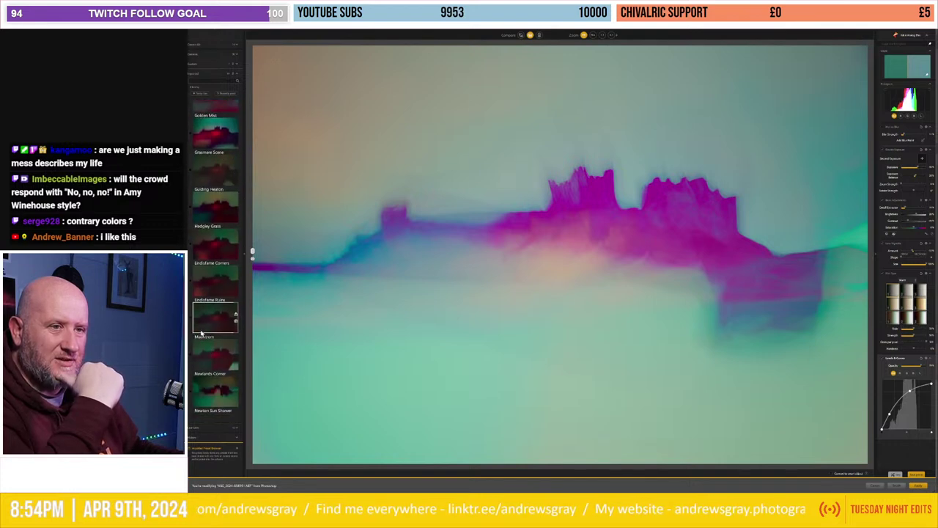
scroll(203, 332, "down", 2)
scroll(204, 328, "down", 1)
scroll(204, 326, "down", 2)
scroll(205, 324, "down", 1)
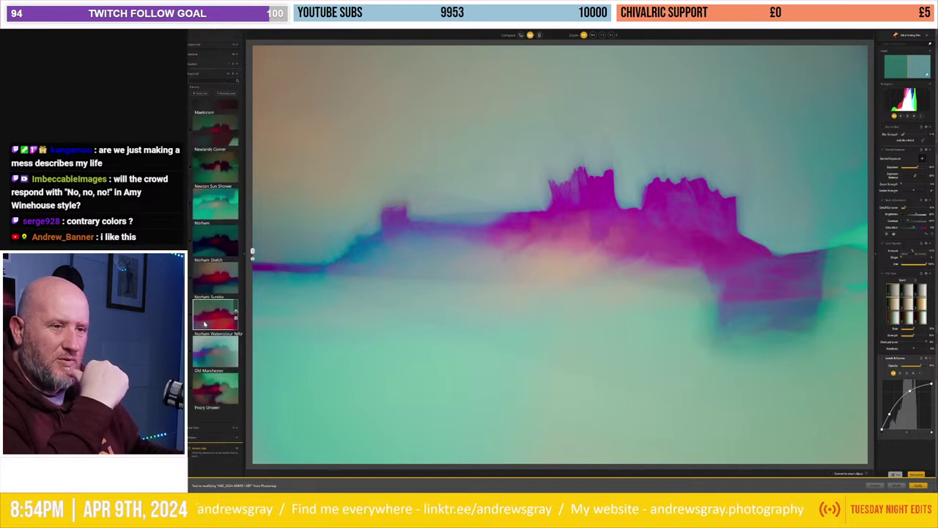
scroll(204, 323, "down", 1)
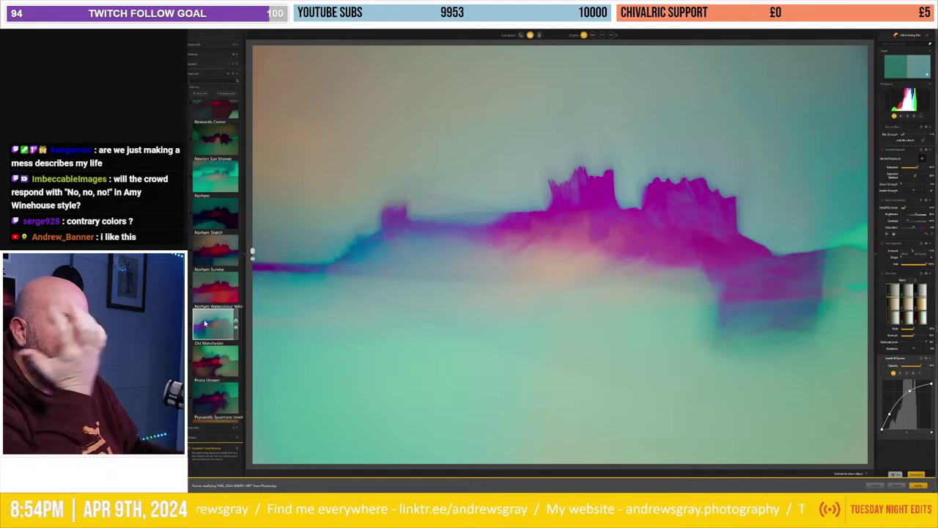
scroll(206, 325, "down", 3)
scroll(209, 330, "down", 2)
scroll(212, 331, "down", 1)
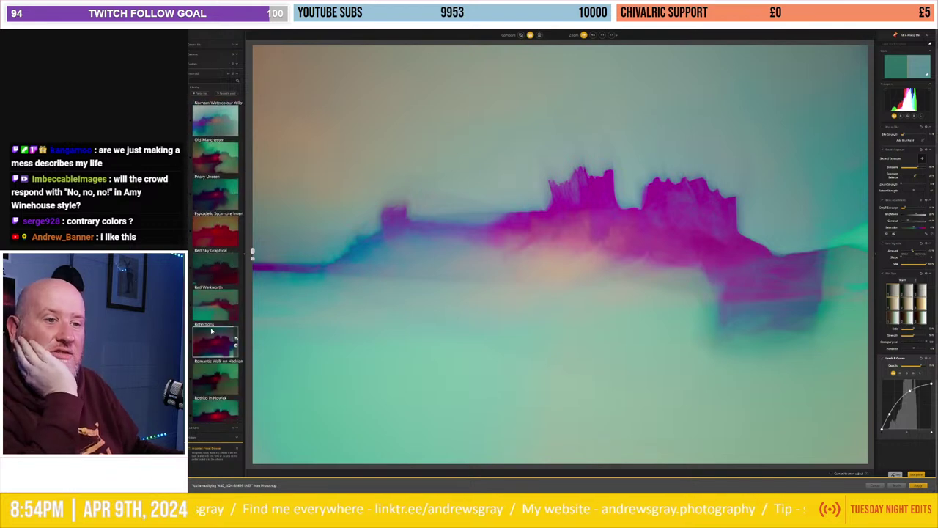
scroll(211, 331, "down", 1)
scroll(211, 331, "down", 1)
scroll(211, 331, "down", 2)
scroll(211, 331, "down", 3)
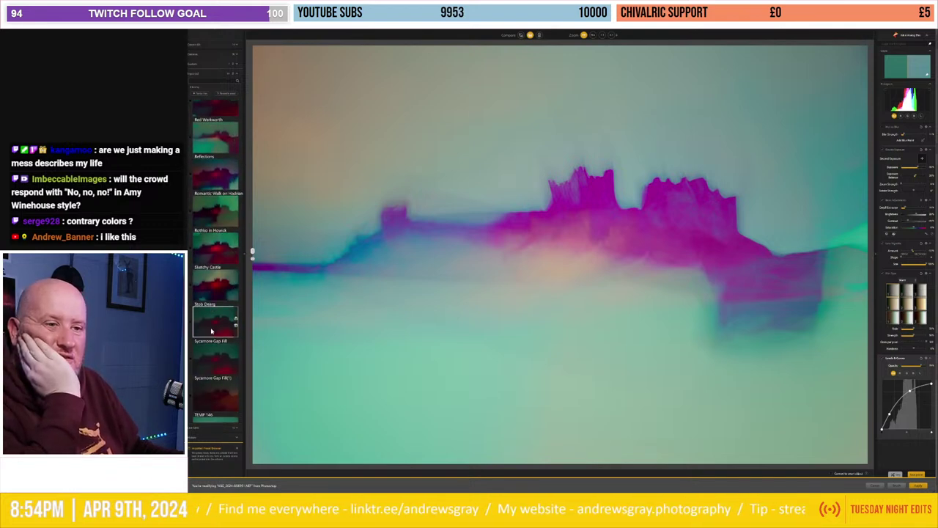
scroll(211, 331, "down", 3)
scroll(211, 331, "down", 3)
scroll(211, 332, "down", 3)
scroll(211, 331, "down", 1)
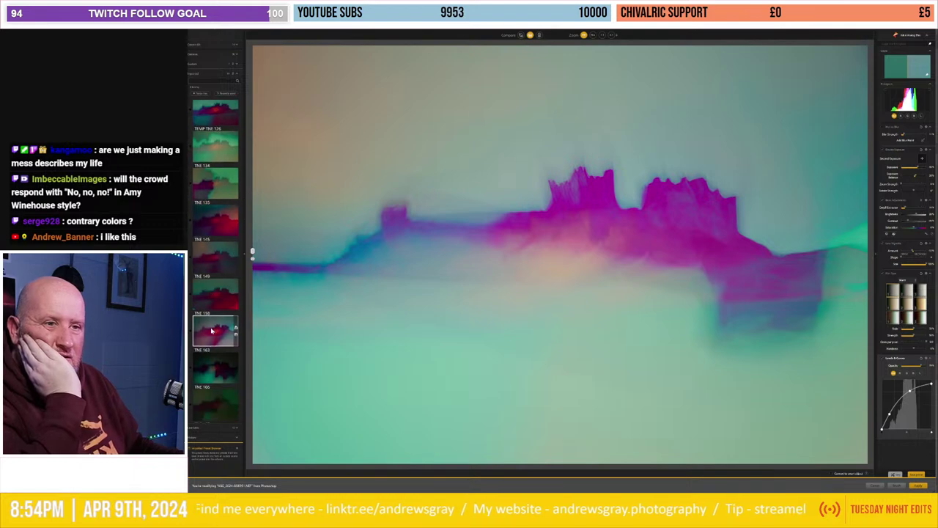
scroll(211, 332, "down", 1)
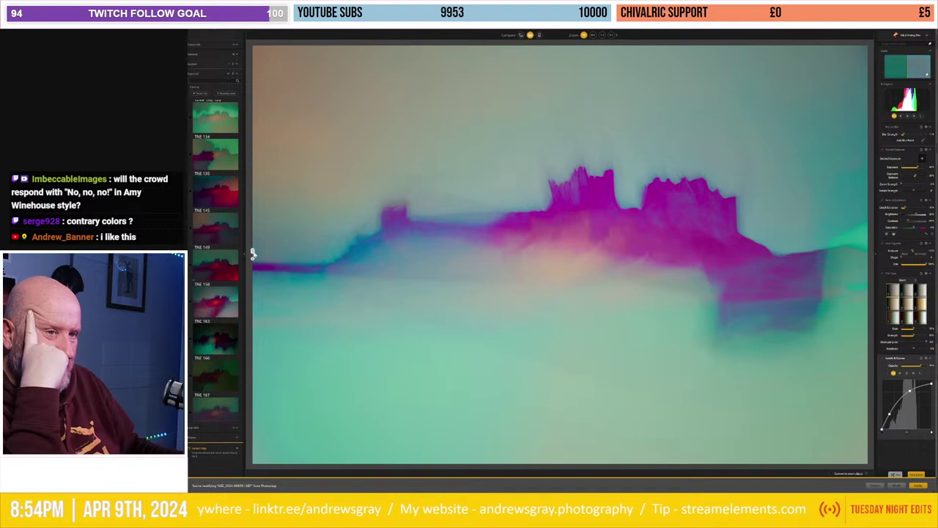
Step: Cycle through the curve channels and bend the combined curve toward a muted teal-green
mouse_move(252, 253)
left_mouse_down()
mouse_move(883, 270)
mouse_move(252, 253)
mouse_move(764, 251)
mouse_move(252, 253)
left_mouse_up()
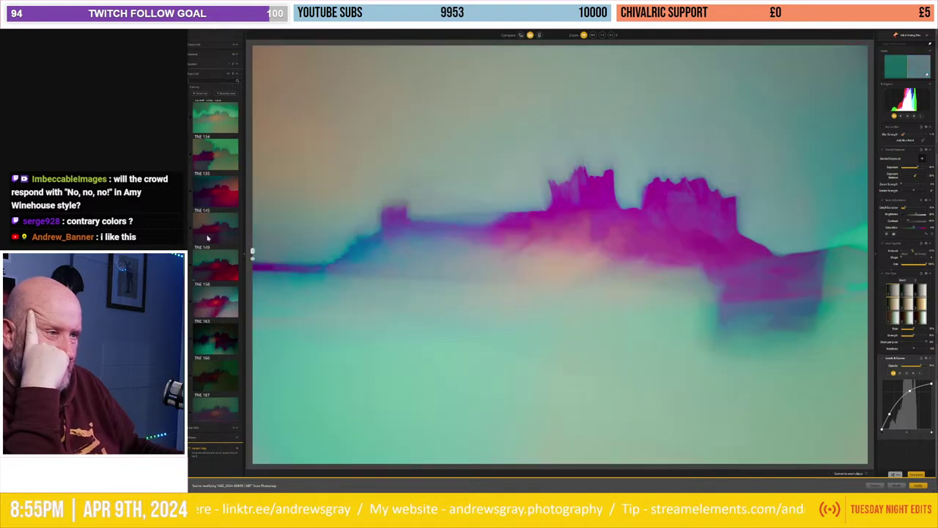
left_click(900, 373)
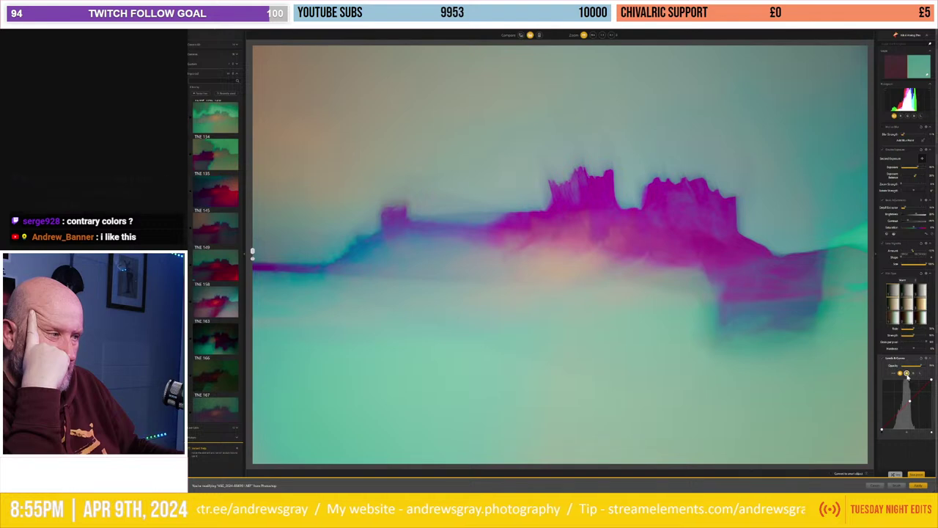
left_click(907, 374)
left_click(913, 373)
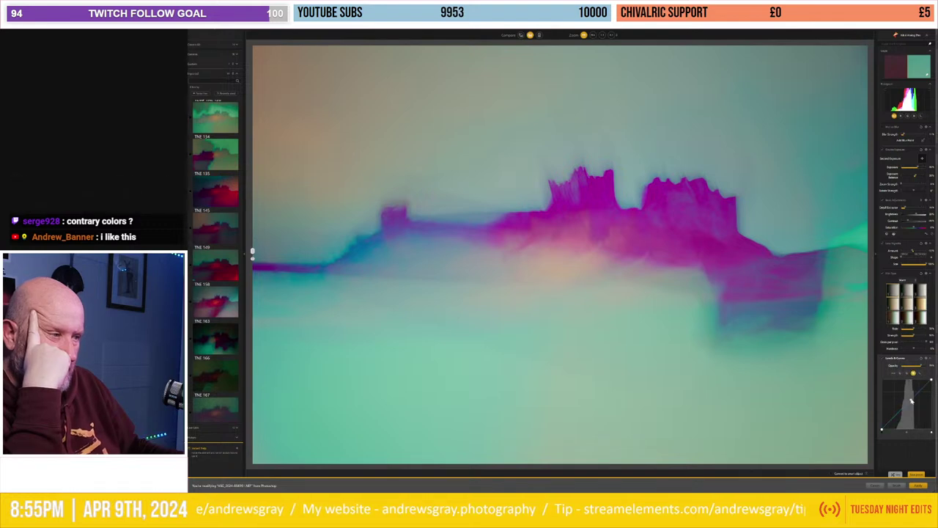
left_click_drag(914, 406, 907, 400)
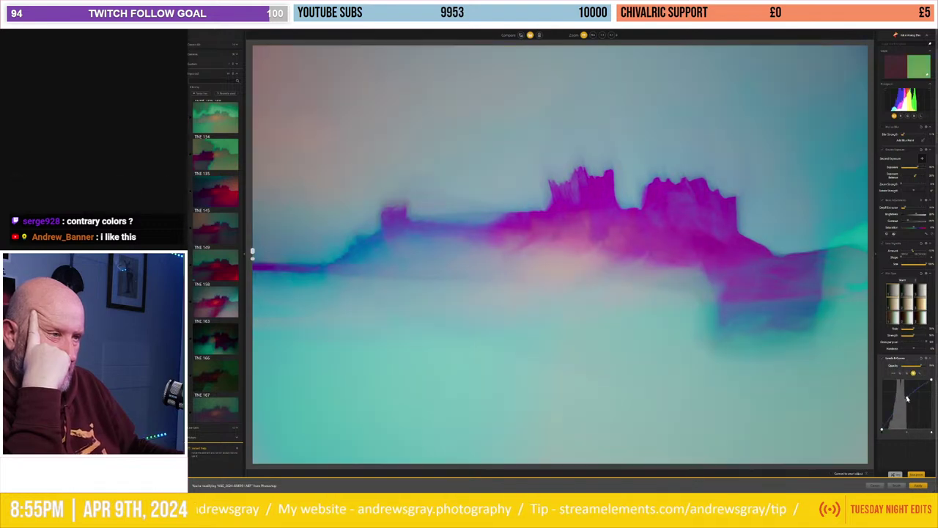
left_click(917, 434)
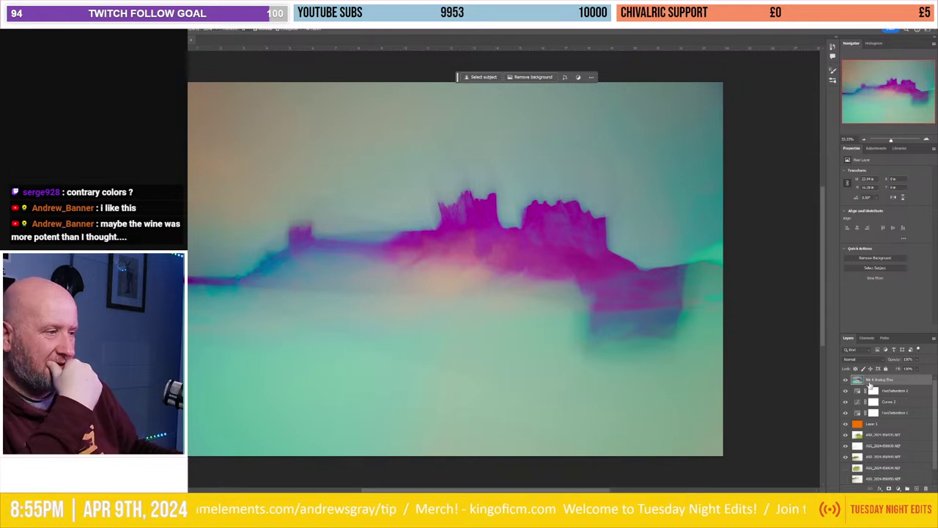
Step: Hide the top layer in the Layers panel to reveal the red and teal version
left_click(845, 379)
left_click(894, 390)
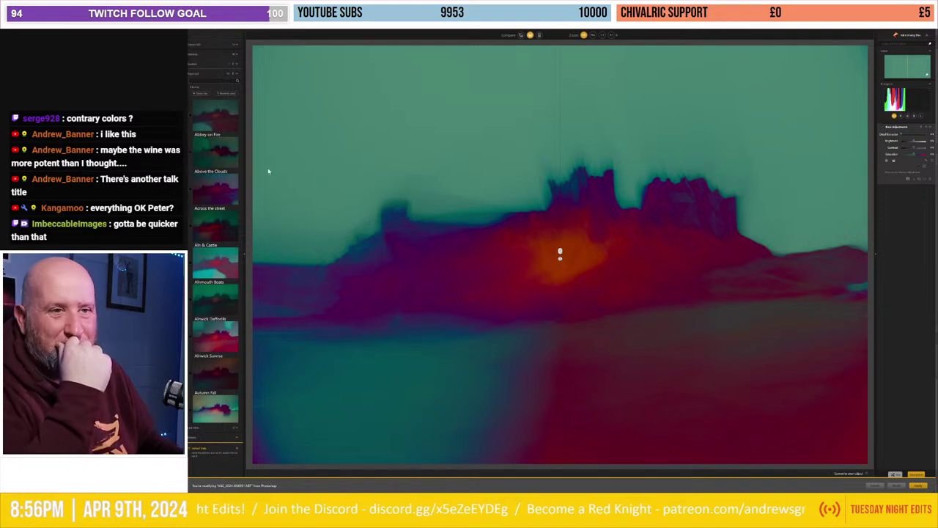
Step: Apply the Faking Sunsets preset and show the edit across the whole image
scroll(237, 219, "down", 3)
scroll(237, 219, "down", 3)
scroll(236, 218, "down", 5)
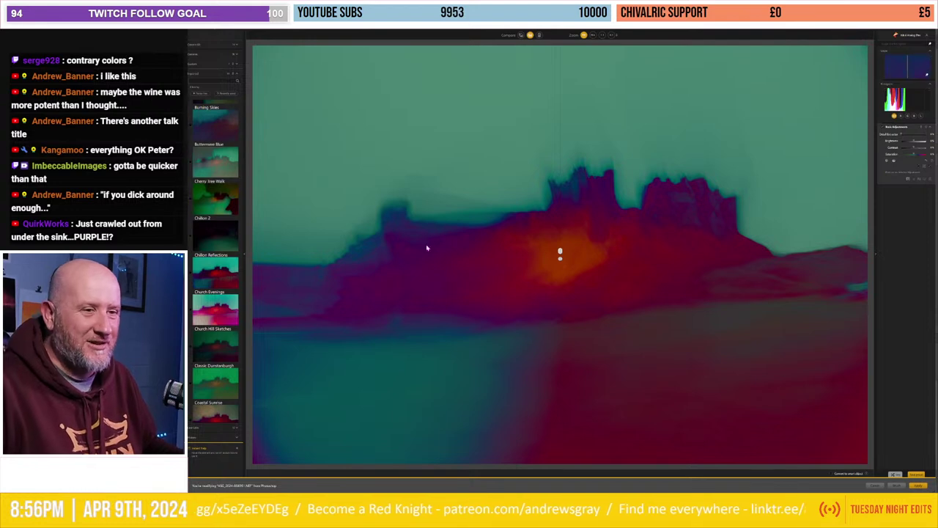
scroll(228, 214, "down", 4)
scroll(228, 215, "down", 3)
scroll(227, 214, "down", 3)
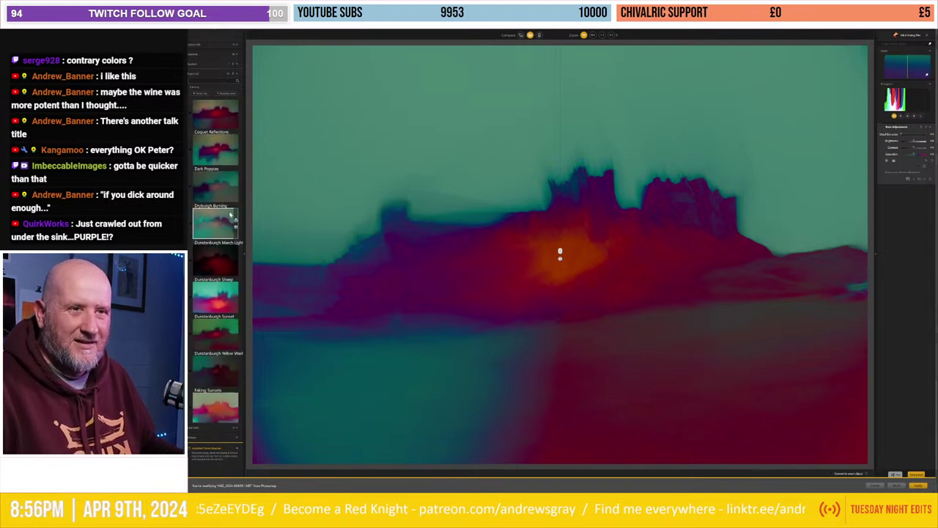
scroll(229, 215, "down", 2)
scroll(230, 214, "down", 2)
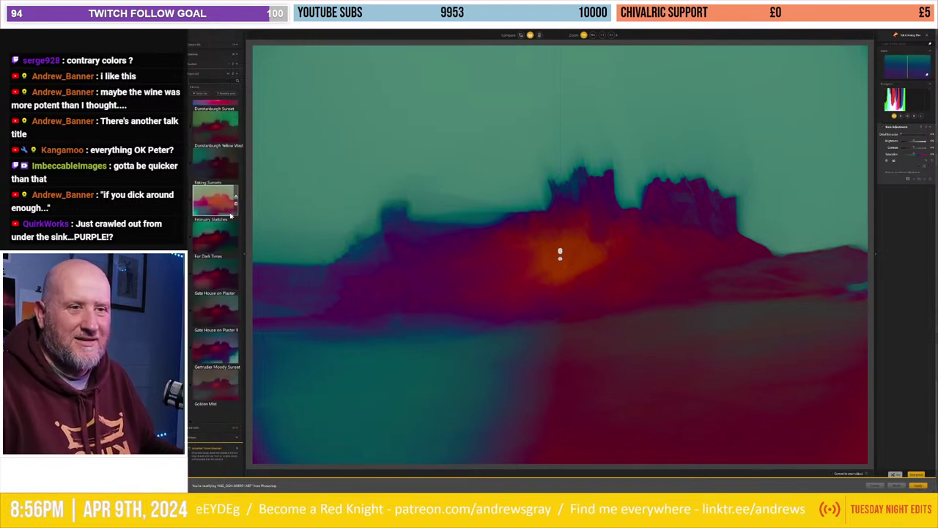
scroll(229, 215, "down", 1)
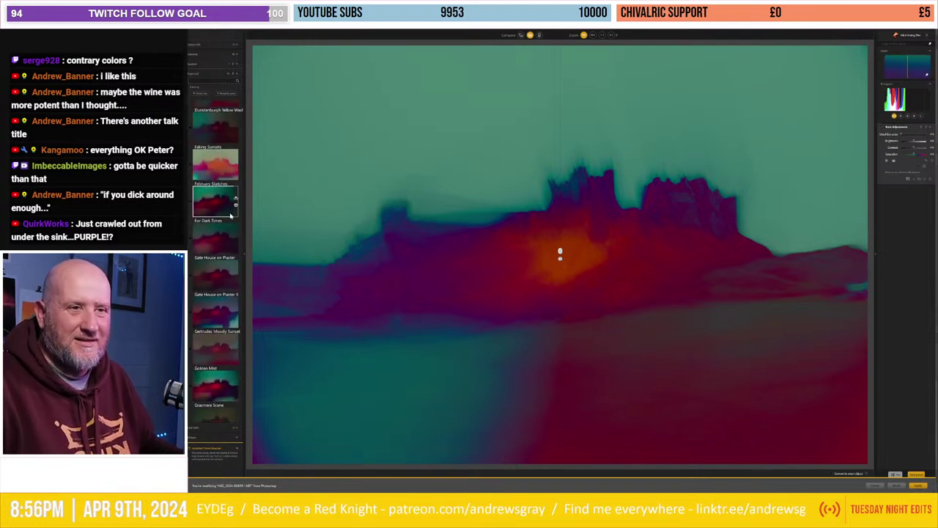
left_click(219, 170)
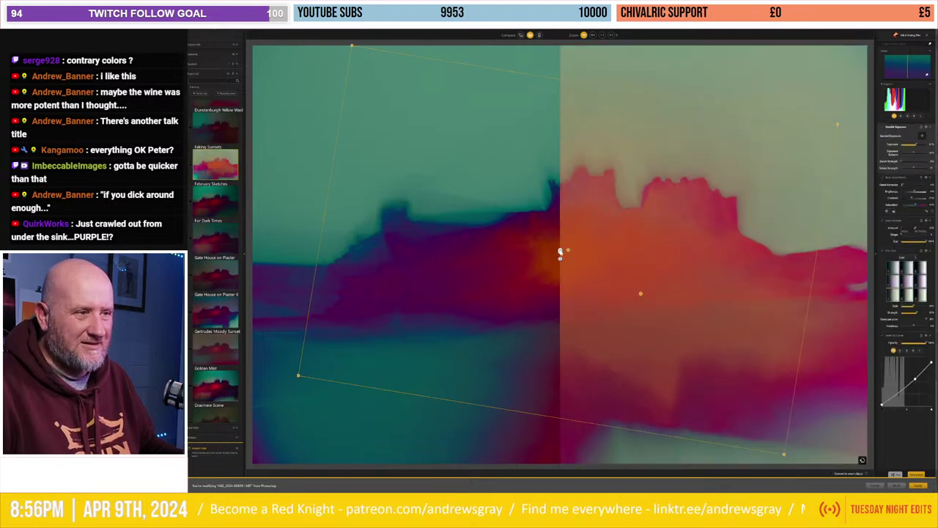
left_click_drag(560, 253, 203, 235)
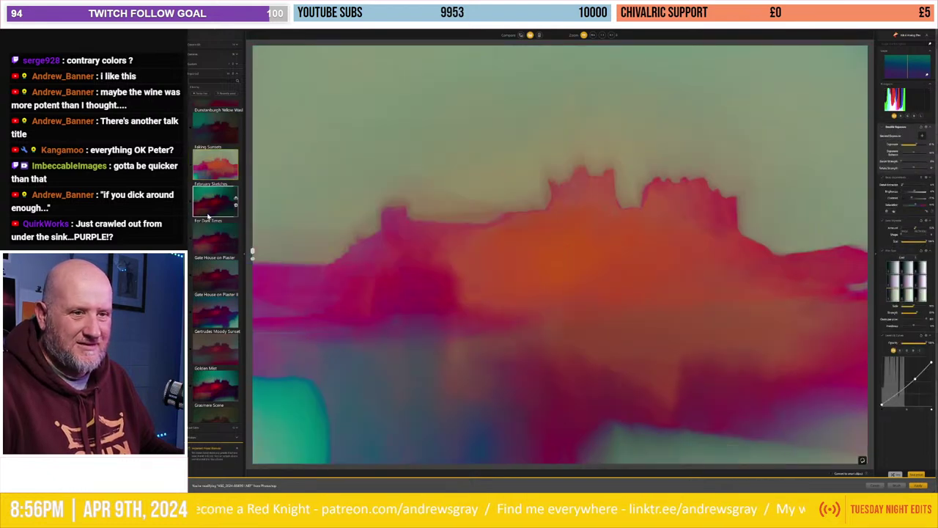
Step: Try a dark maroon preset, then settle on the Norham Sketch preset
scroll(215, 278, "down", 2)
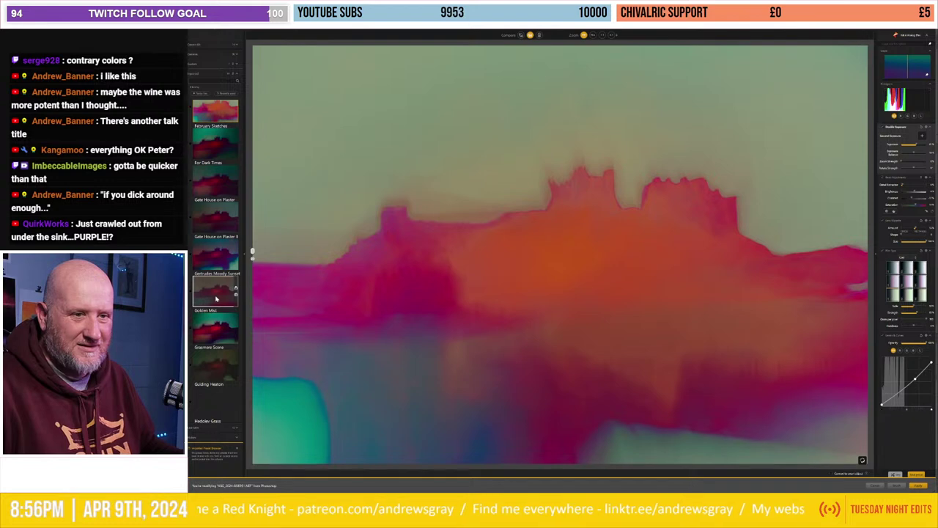
left_click(215, 297)
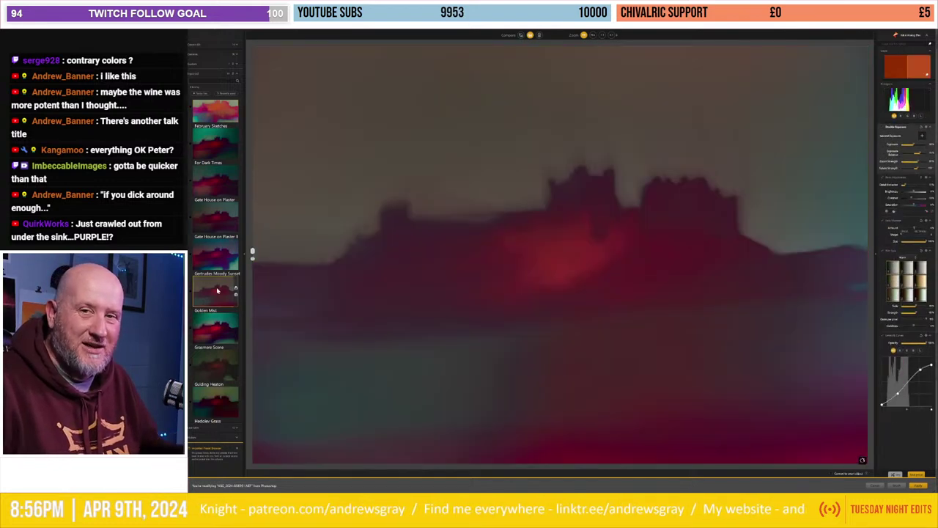
scroll(204, 255, "down", 1)
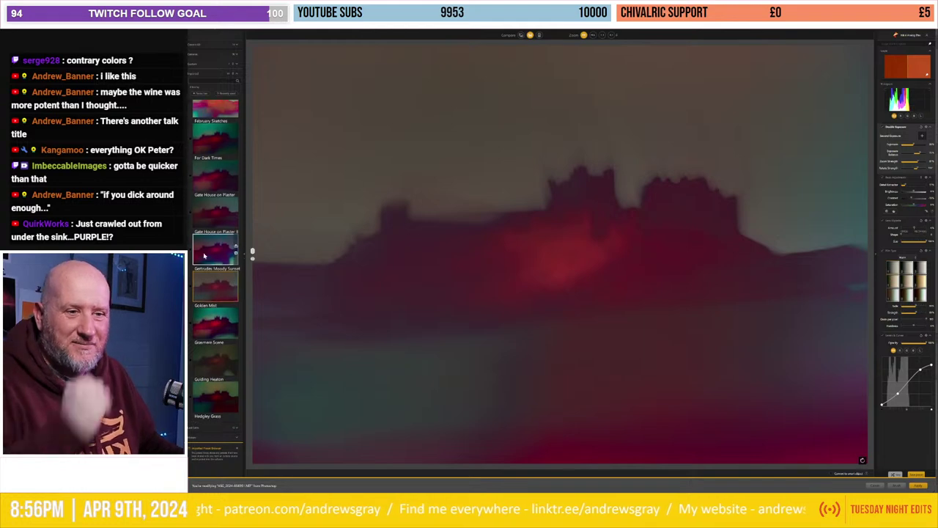
scroll(208, 265, "down", 2)
scroll(210, 276, "down", 2)
scroll(214, 286, "down", 2)
scroll(217, 296, "down", 1)
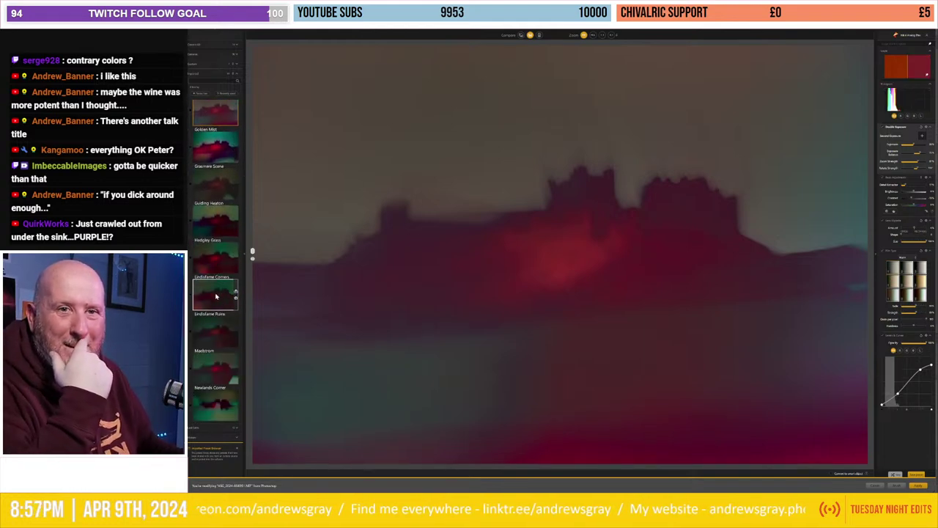
scroll(216, 296, "down", 4)
scroll(216, 296, "down", 4)
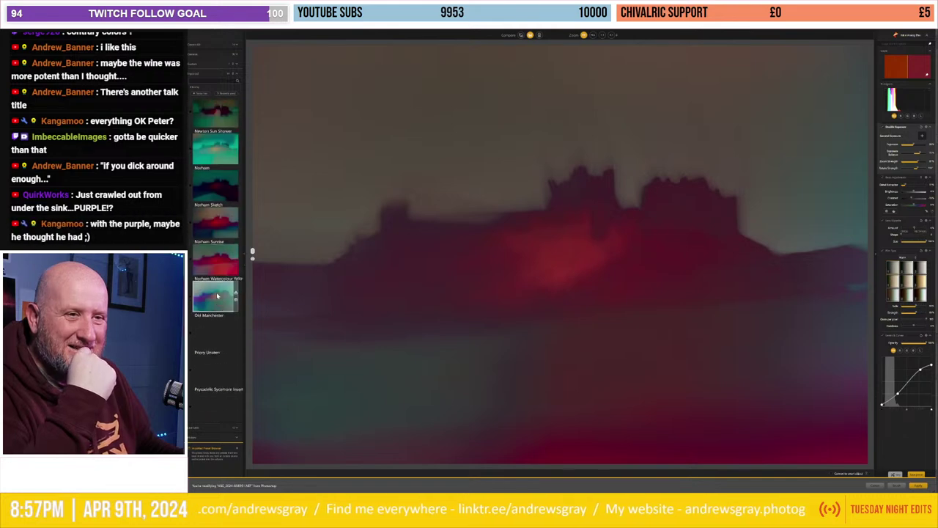
scroll(217, 295, "down", 3)
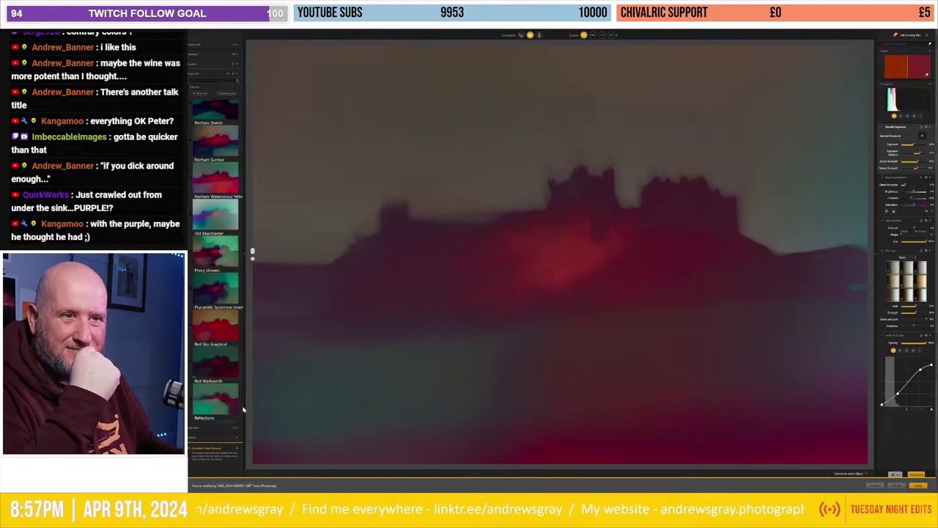
left_click(212, 145)
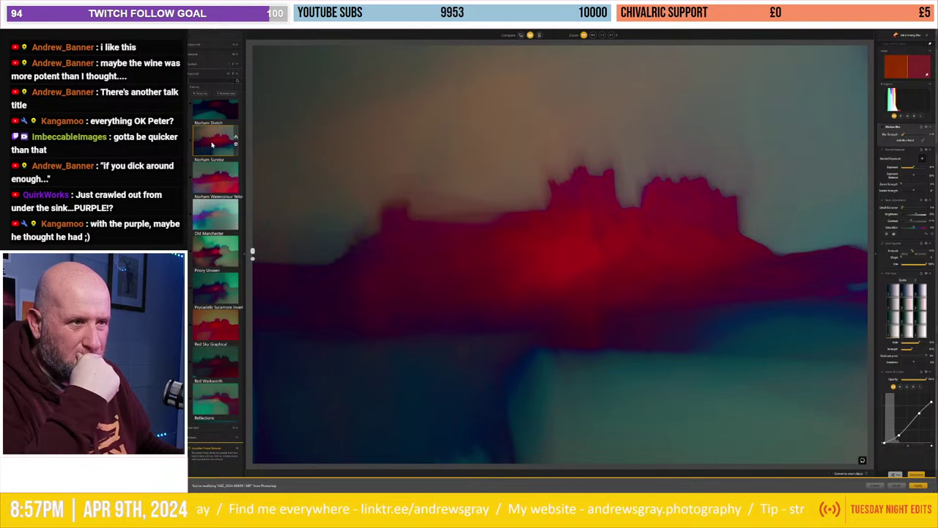
Step: Drag the double-exposure overlay down and back up until its red glow sits behind the castle
left_click(890, 163)
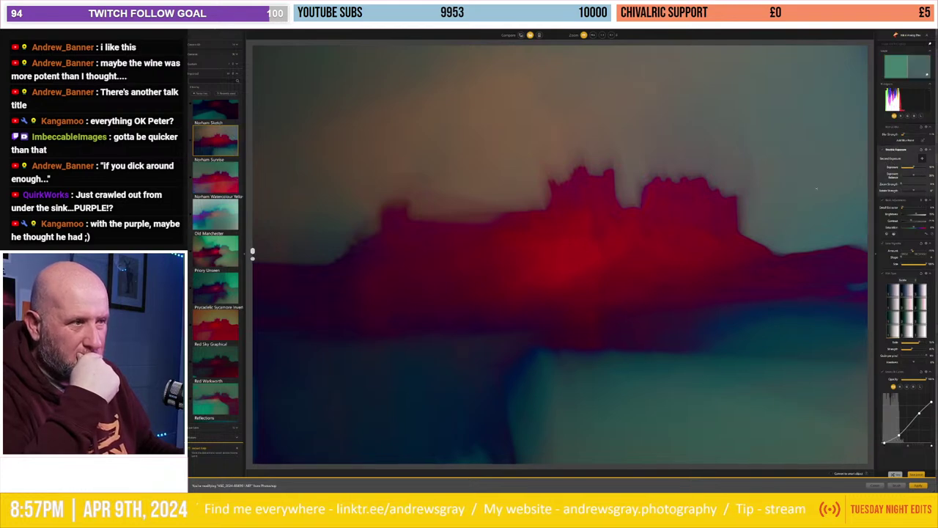
left_click_drag(537, 225, 550, 271)
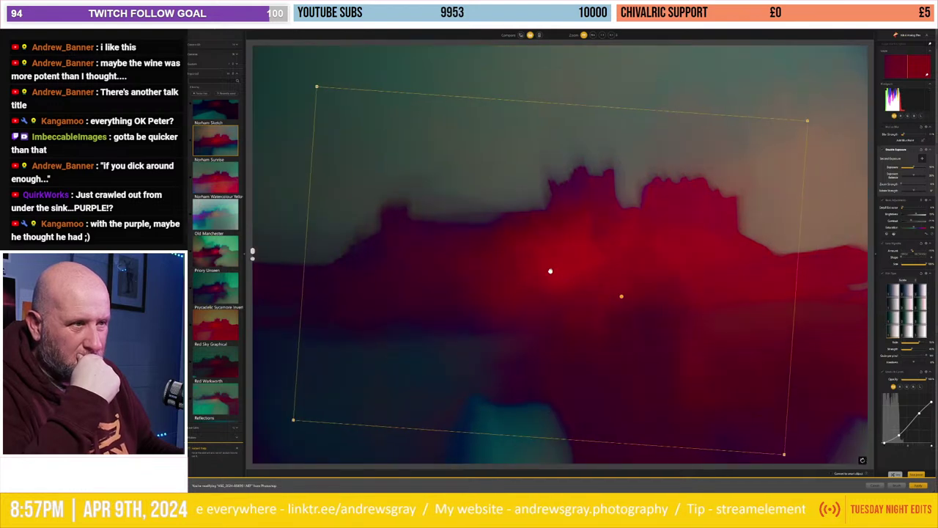
mouse_move(550, 271)
left_mouse_down()
mouse_move(550, 332)
mouse_move(529, 326)
mouse_move(535, 314)
left_mouse_up()
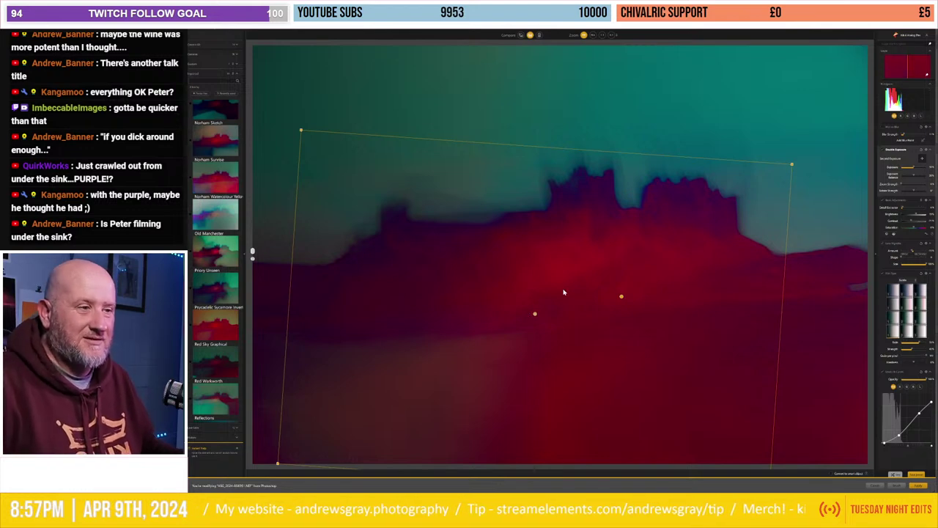
left_click_drag(536, 313, 538, 267)
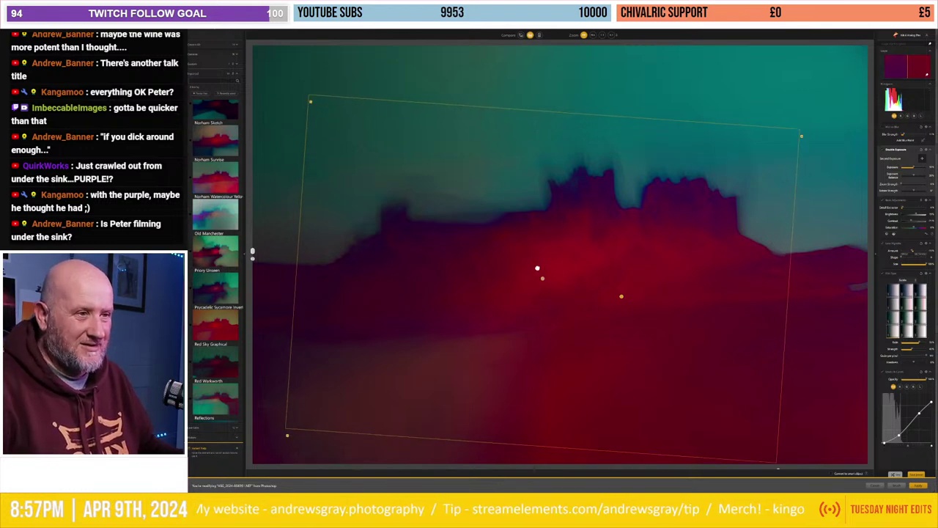
mouse_move(534, 233)
left_mouse_down()
mouse_move(465, 257)
mouse_move(504, 248)
mouse_move(507, 273)
left_mouse_up()
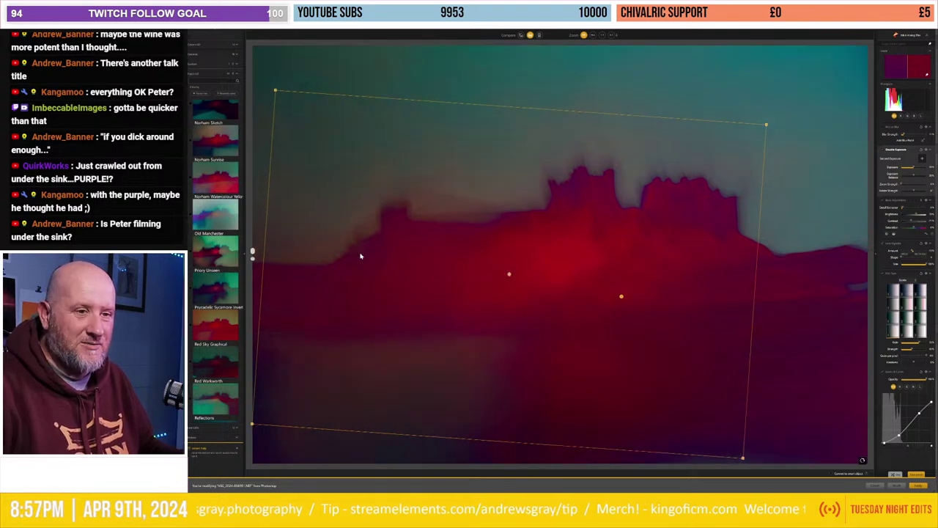
scroll(239, 187, "down", 1)
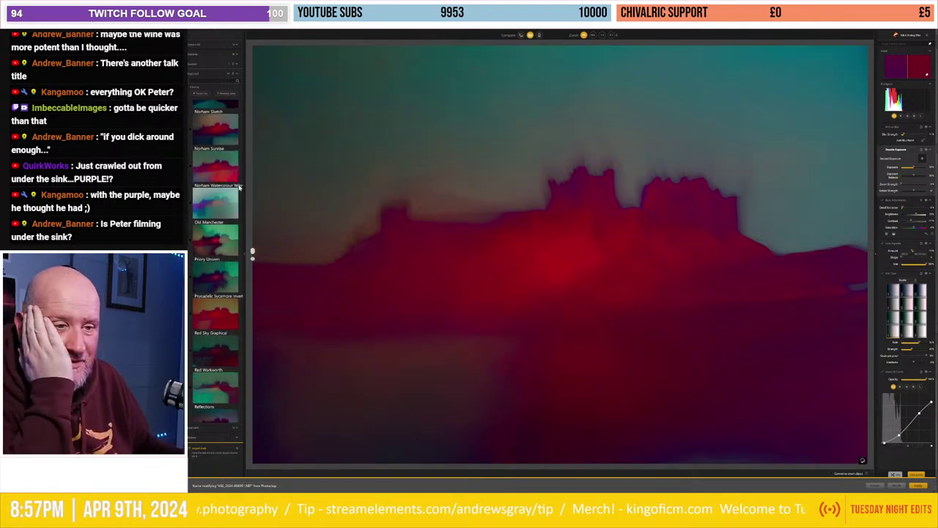
scroll(239, 187, "down", 5)
scroll(239, 187, "down", 5)
scroll(227, 169, "down", 5)
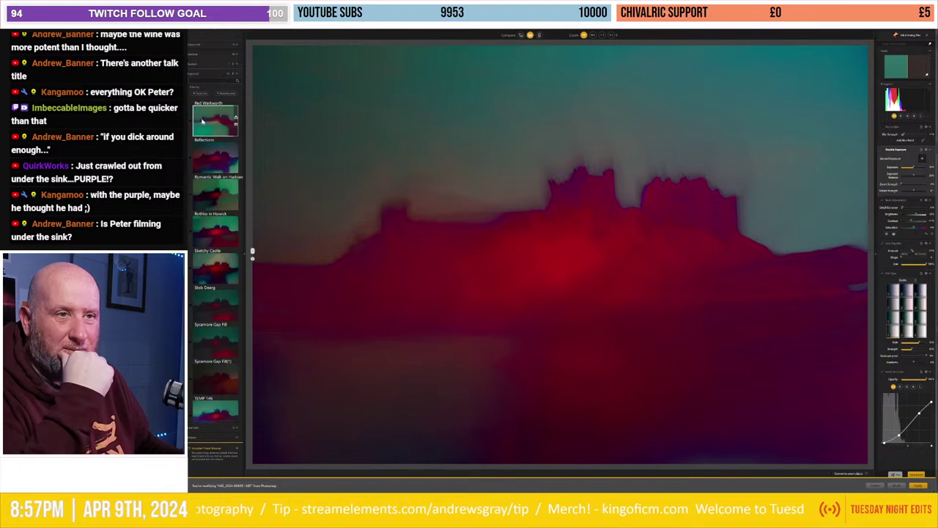
Step: Apply the Red Warkworth preset and slide its second exposure left and right for red castle, green lower left
left_click(209, 135)
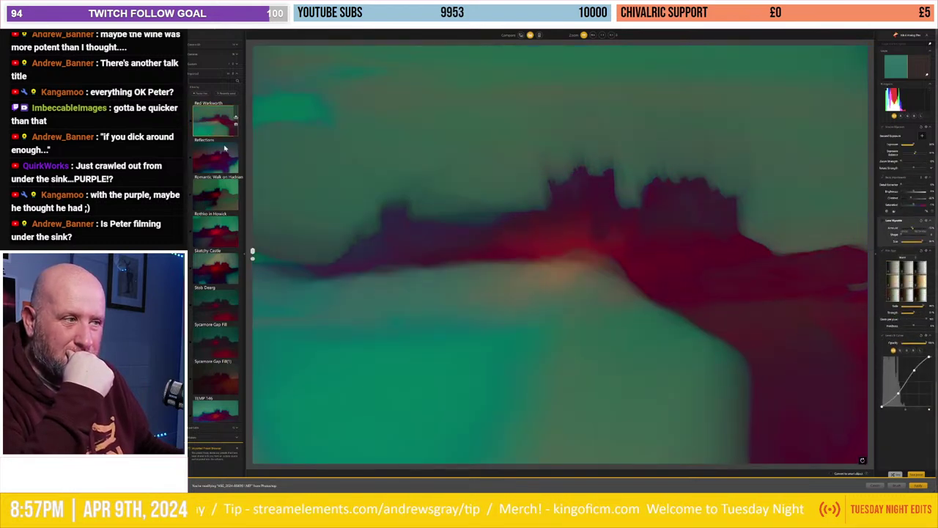
left_click(884, 146)
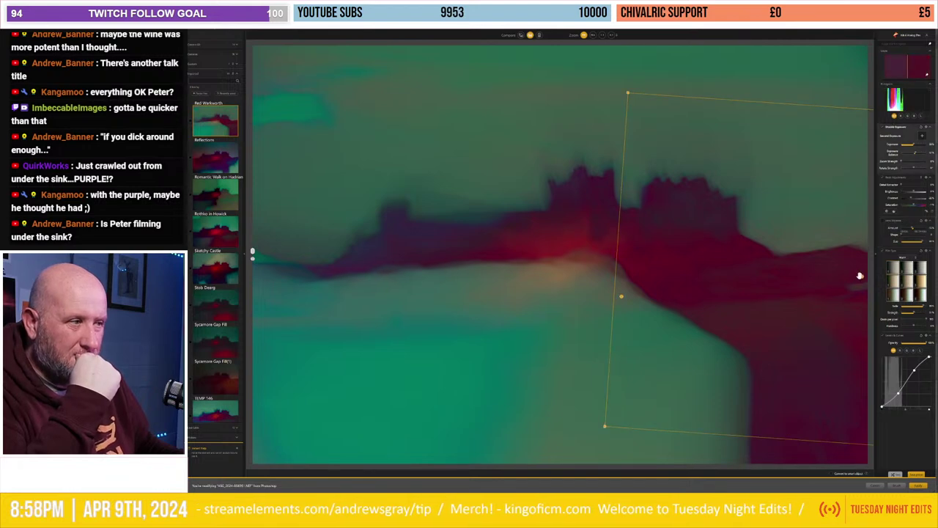
left_click_drag(859, 275, 666, 268)
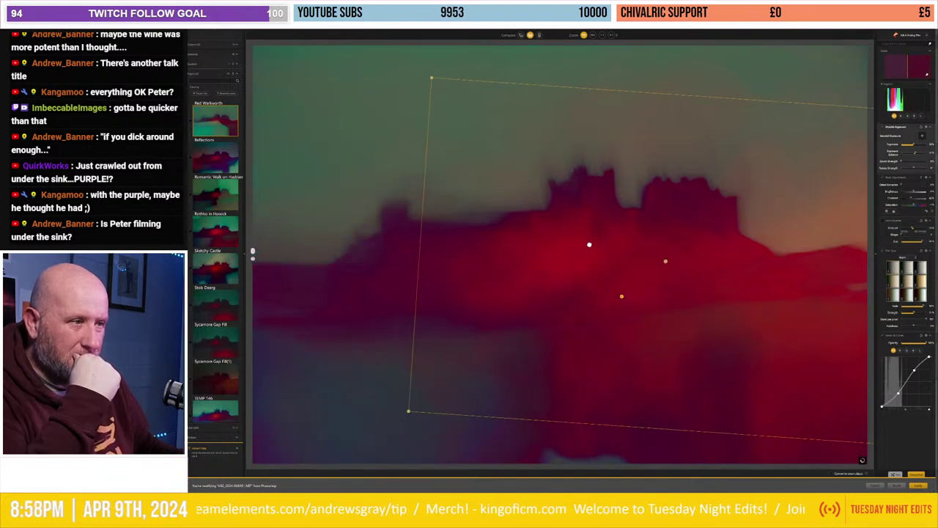
mouse_move(589, 244)
left_mouse_down()
mouse_move(490, 209)
mouse_move(459, 230)
mouse_move(360, 245)
mouse_move(341, 237)
left_mouse_up()
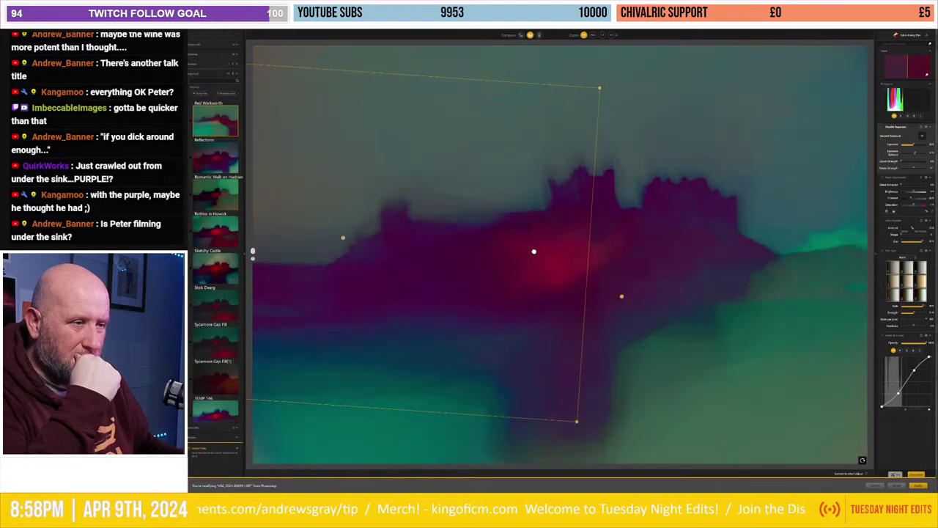
mouse_move(533, 251)
left_mouse_down()
mouse_move(779, 259)
mouse_move(892, 310)
left_mouse_up()
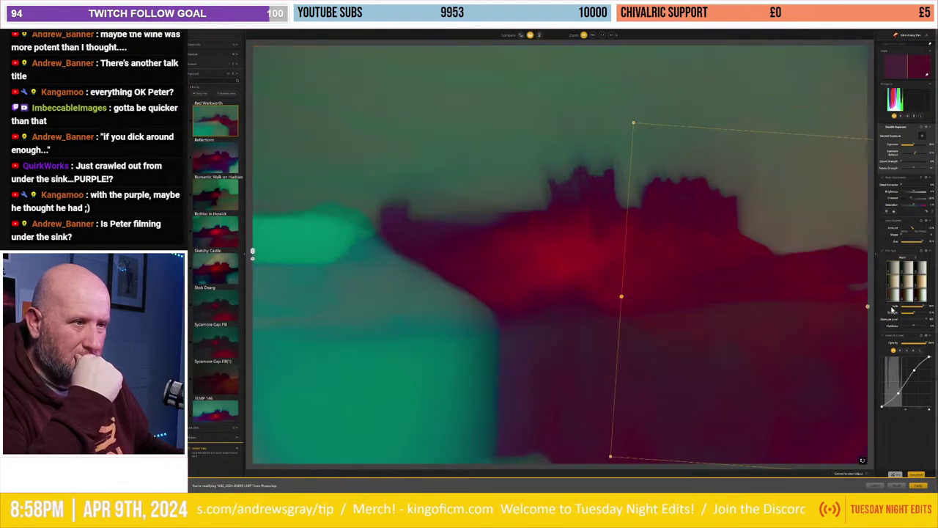
left_click_drag(808, 261, 755, 265)
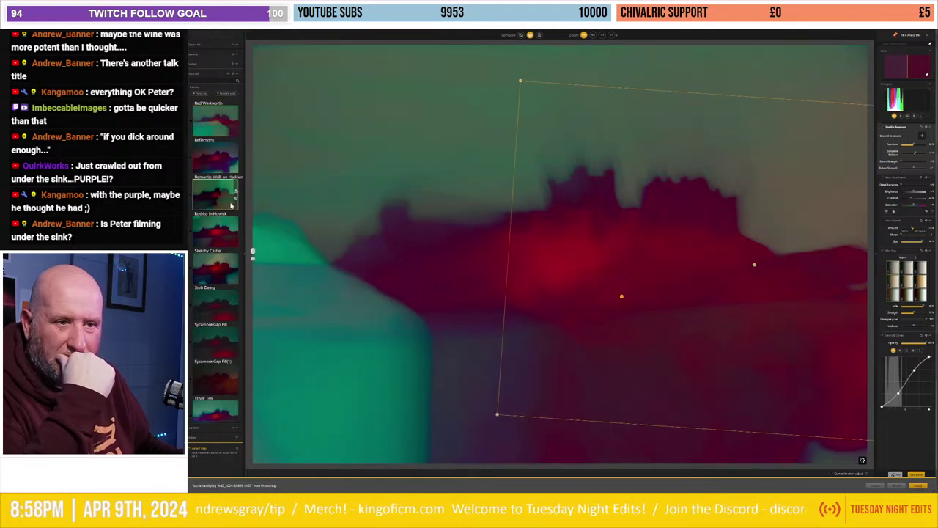
scroll(220, 212, "down", 2)
scroll(233, 211, "down", 3)
scroll(233, 211, "down", 2)
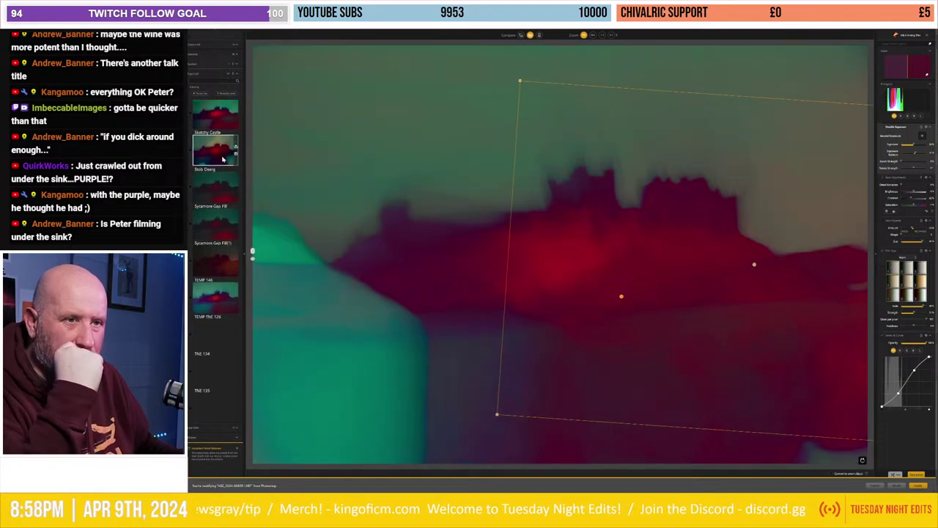
Step: Try the Sketchy Castle and TNE 145 presets, then keep TNE 135 for a dark purple-red castle
left_click(215, 229)
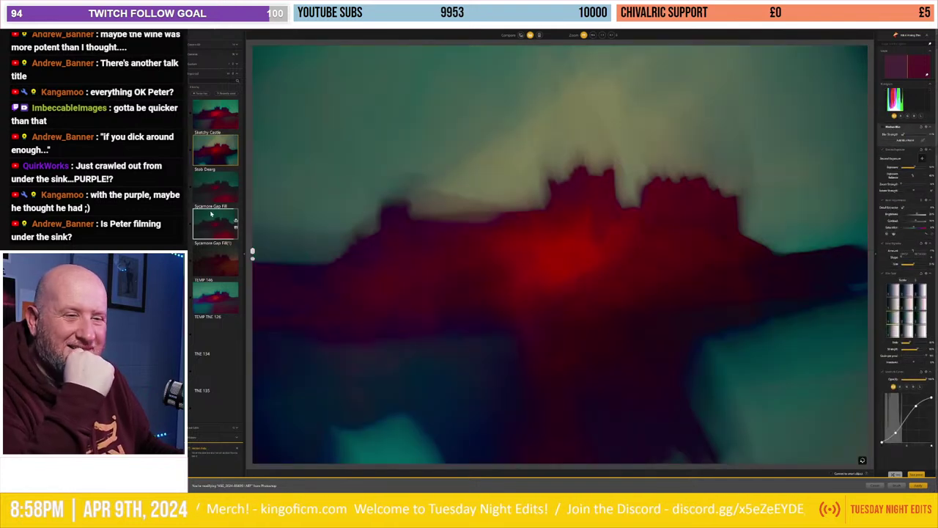
scroll(220, 229, "down", 3)
scroll(228, 228, "down", 3)
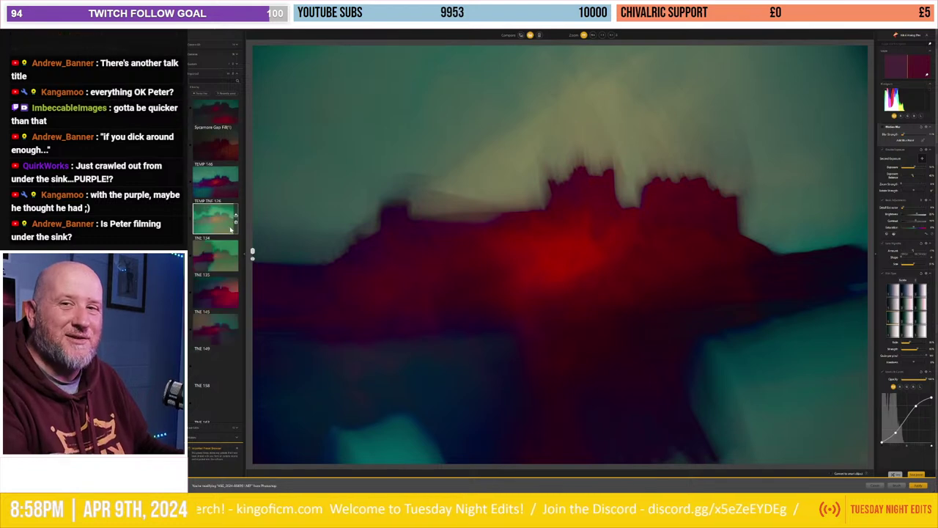
scroll(233, 217, "down", 3)
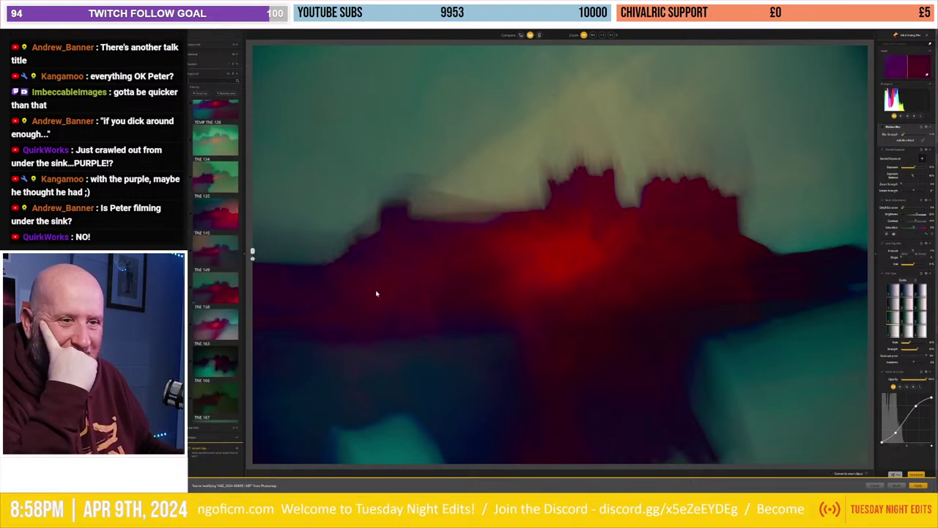
left_click(213, 220)
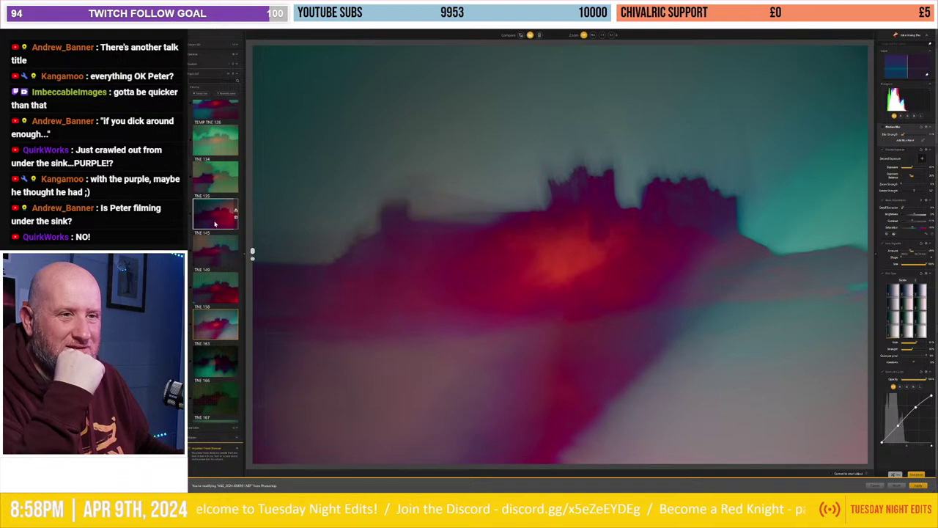
left_click(214, 223)
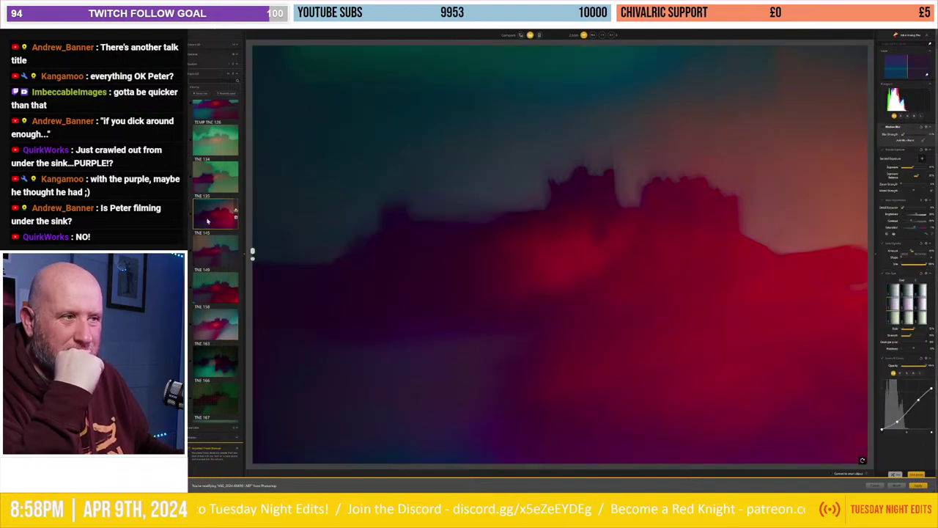
left_click(208, 222)
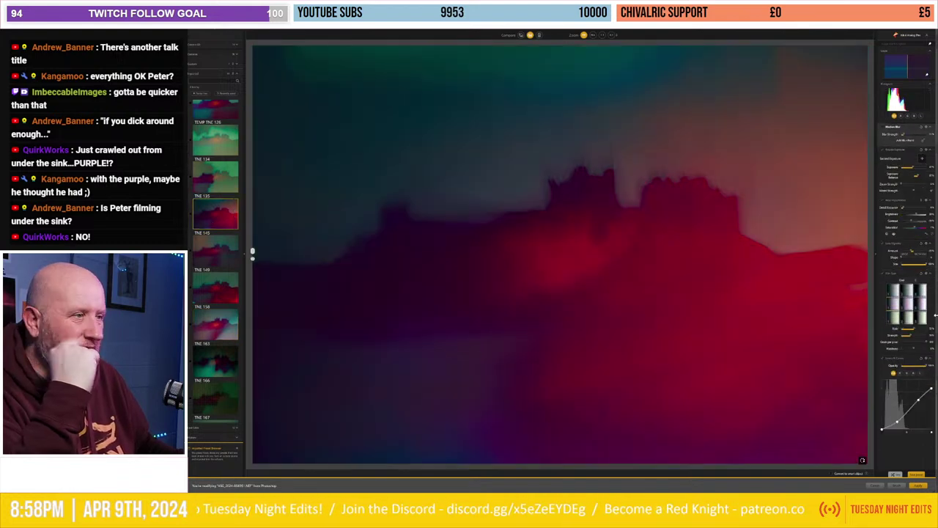
left_click(889, 172)
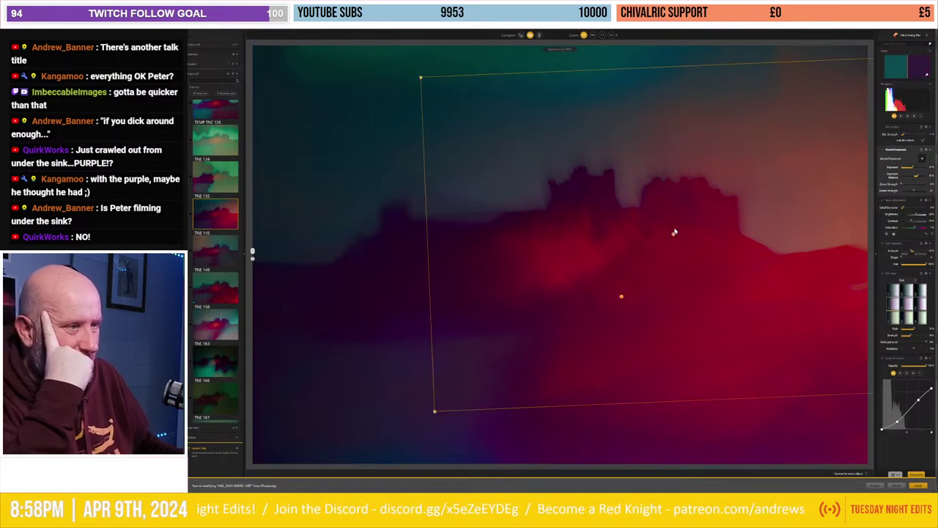
Step: Shift the second exposure left and down, then brighten the tones with an Edit panel setting
mouse_move(675, 234)
left_mouse_down()
mouse_move(653, 256)
mouse_move(646, 224)
mouse_move(664, 217)
left_mouse_up()
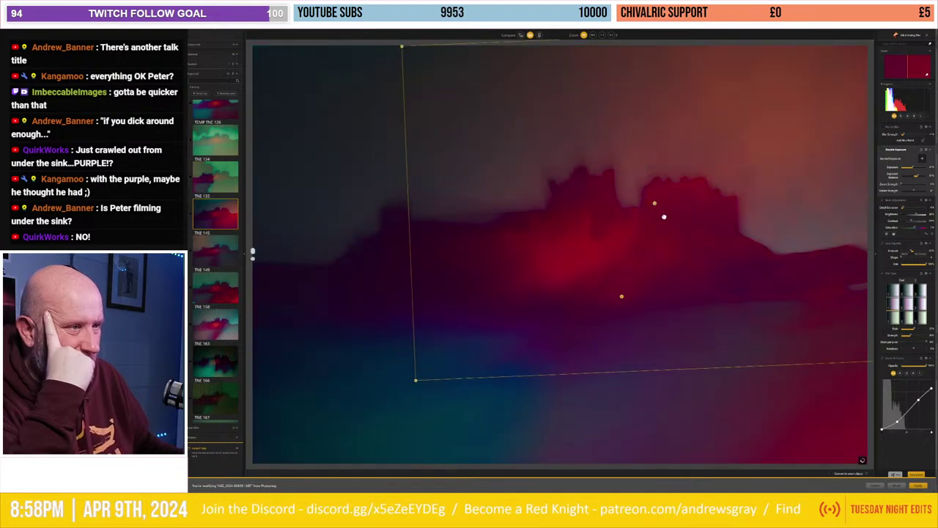
mouse_move(664, 216)
left_mouse_down()
mouse_move(651, 215)
mouse_move(658, 225)
mouse_move(640, 241)
mouse_move(502, 258)
mouse_move(622, 243)
mouse_move(632, 222)
mouse_move(626, 235)
left_mouse_up()
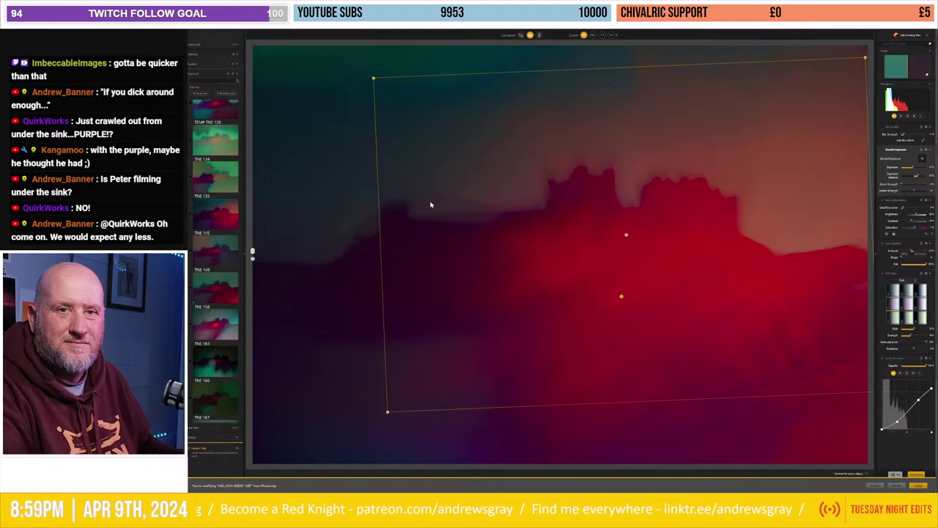
left_click(882, 244)
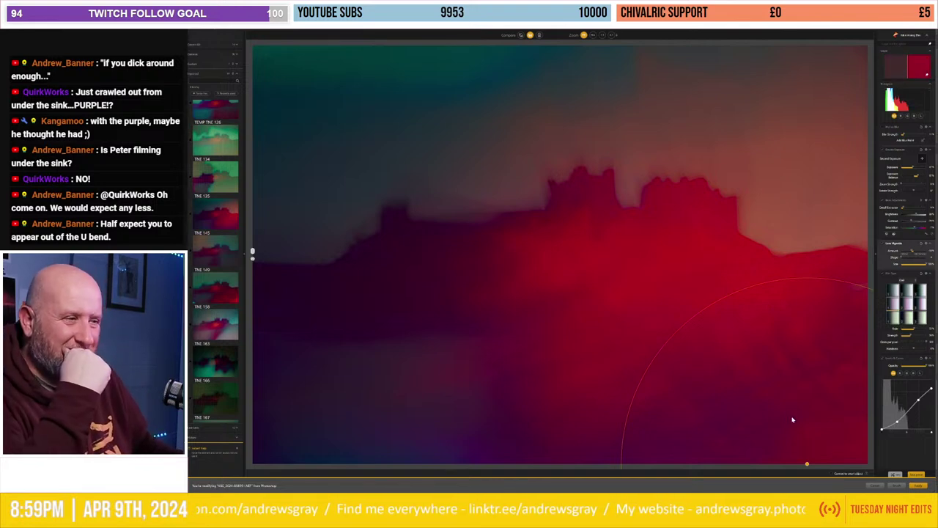
left_click_drag(806, 463, 733, 377)
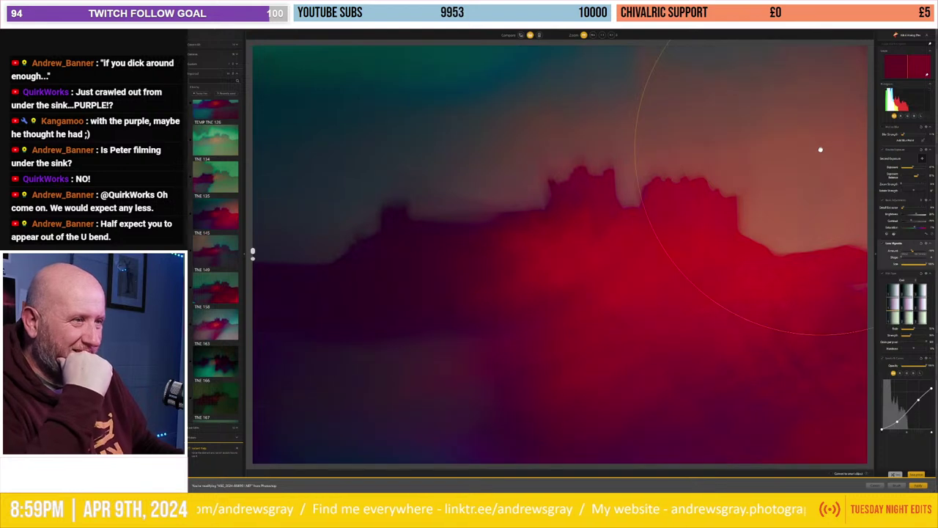
mouse_move(426, 352)
left_mouse_down()
mouse_move(639, 423)
mouse_move(743, 262)
mouse_move(750, 278)
mouse_move(784, 236)
left_mouse_up()
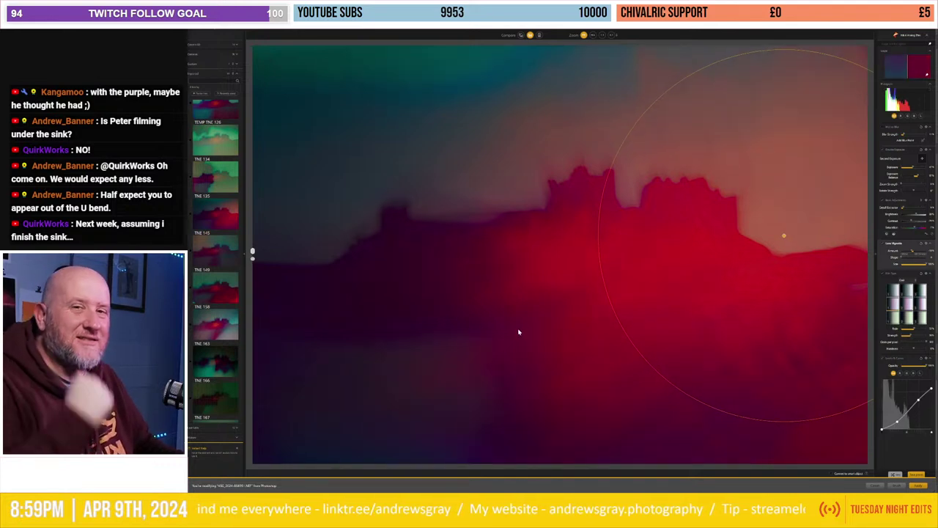
scroll(234, 242, "down", 2)
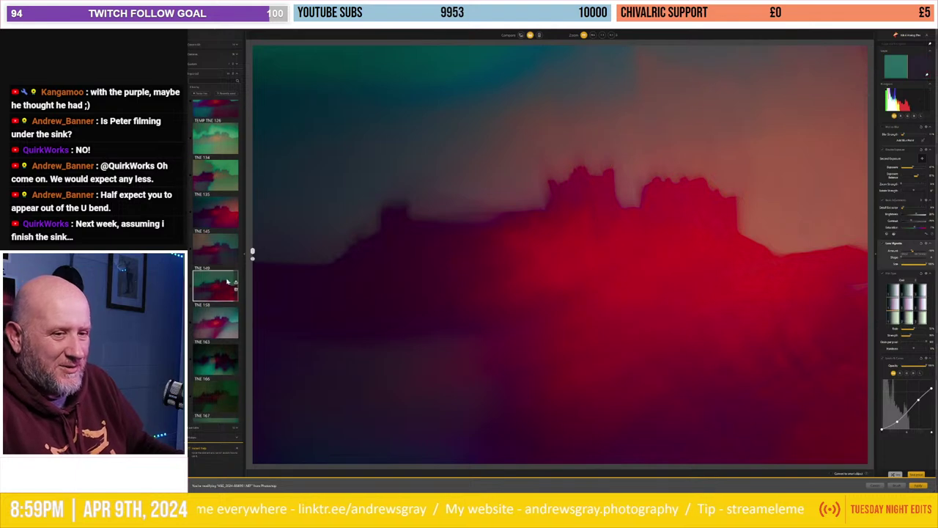
scroll(232, 249, "down", 2)
scroll(230, 256, "down", 2)
scroll(229, 262, "down", 2)
scroll(228, 260, "down", 3)
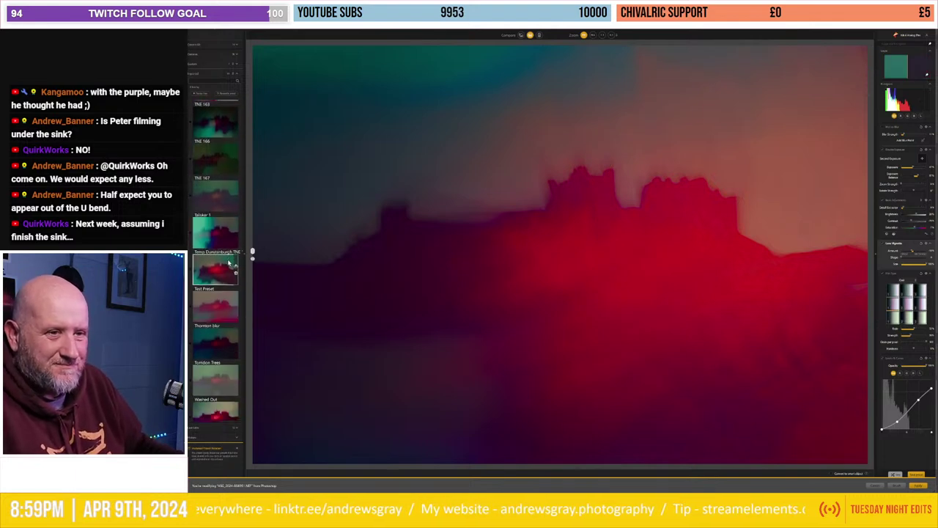
scroll(228, 261, "down", 3)
scroll(229, 261, "down", 3)
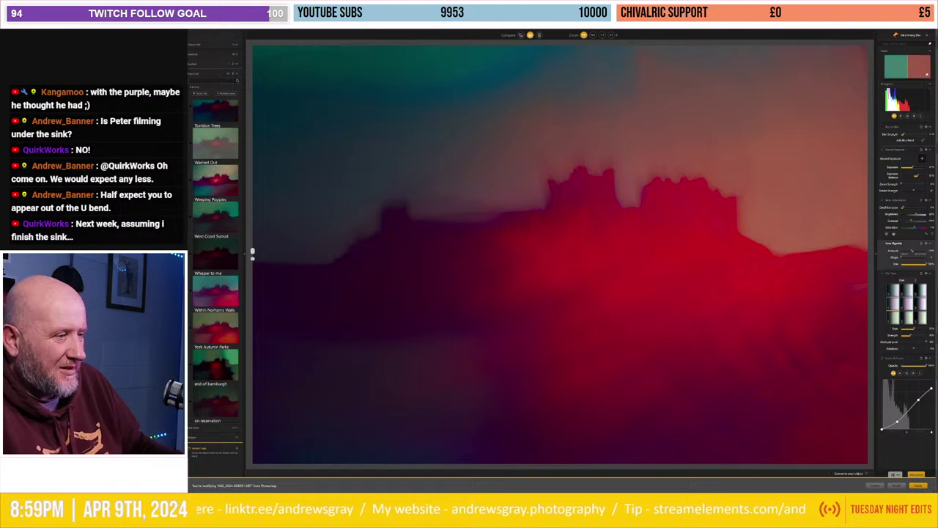
Step: Return the Luminar Neo edit to Photoshop as a new top layer over the castle
left_click(919, 486)
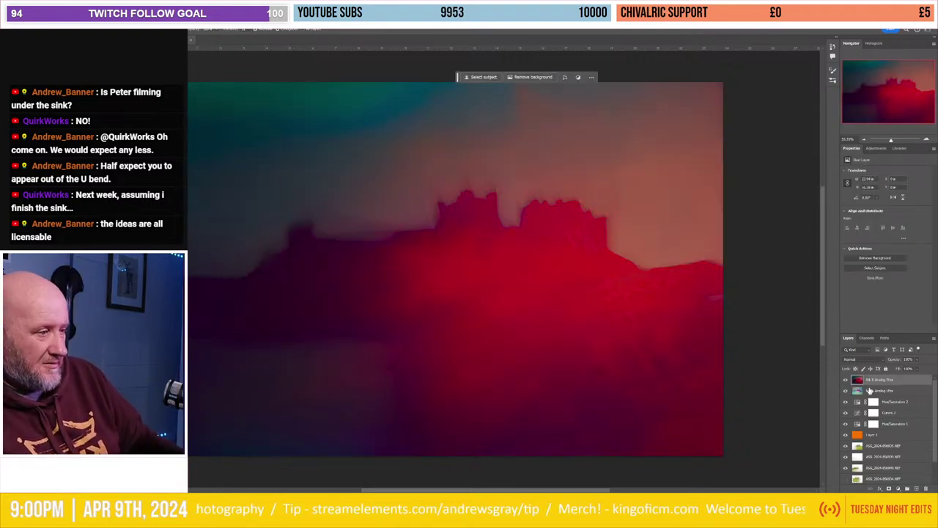
left_click(852, 359)
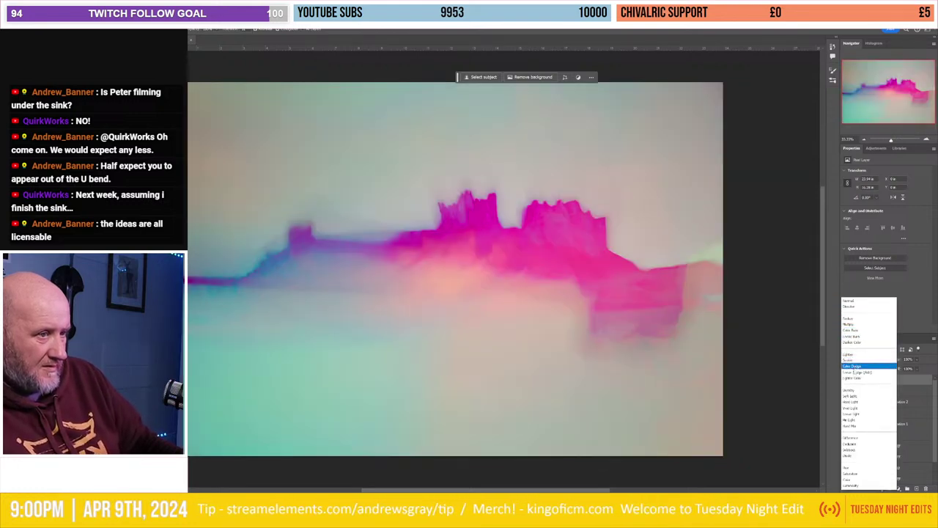
Step: Try Lighter Color blending on the top layer and compare it with the layer hidden
left_click(855, 377)
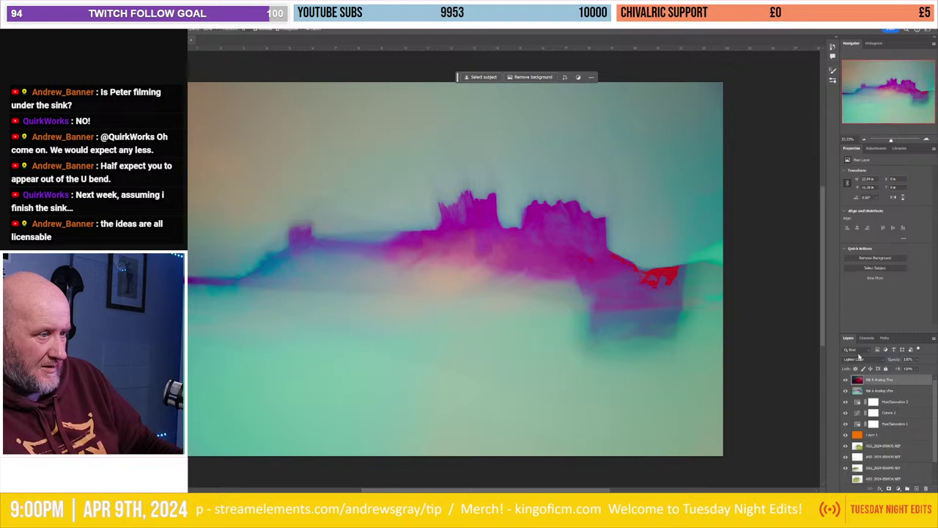
left_click(856, 359)
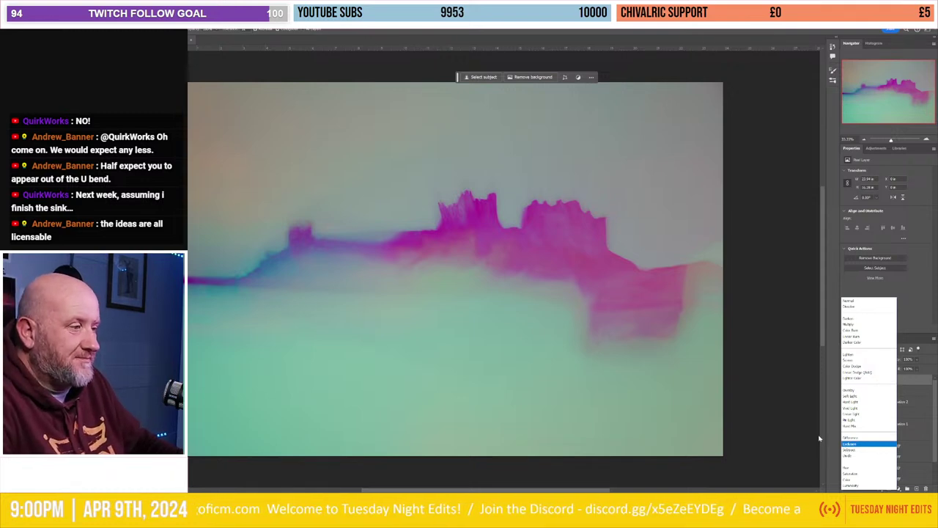
left_click(831, 425)
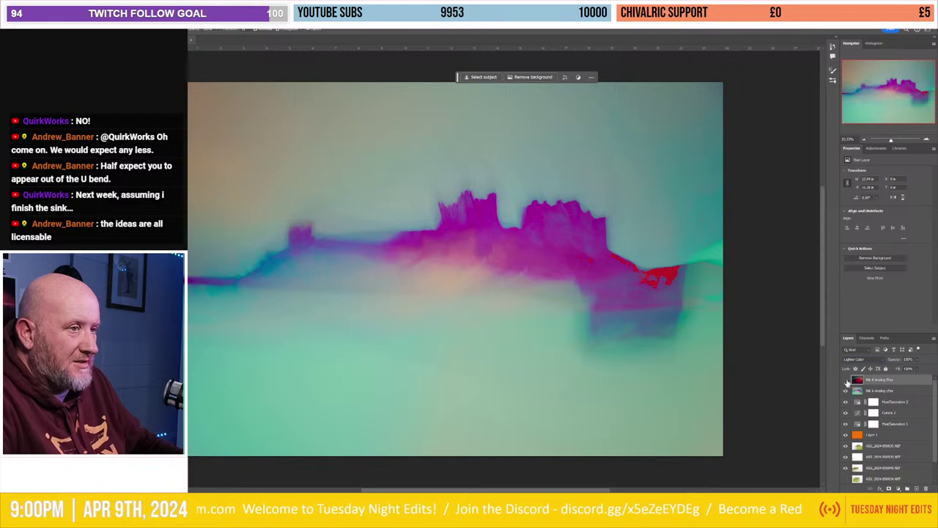
left_click(846, 381)
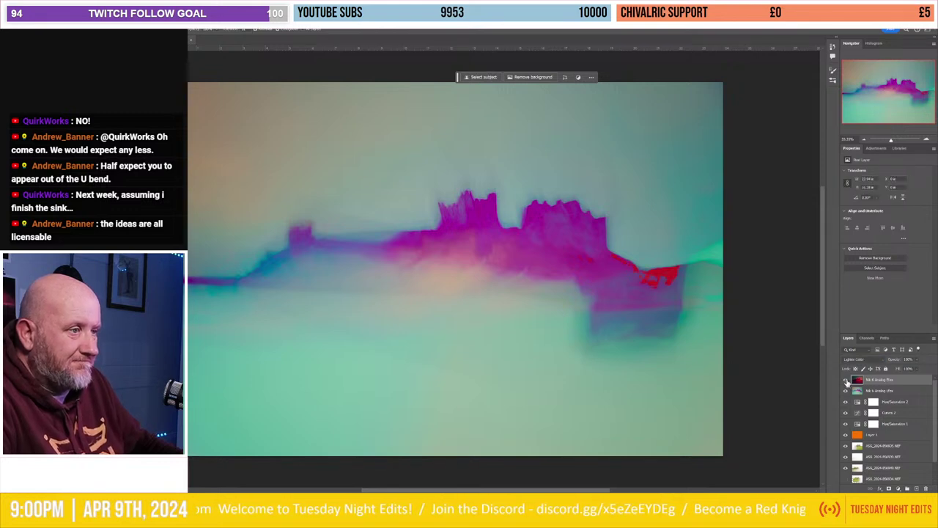
left_click(857, 360)
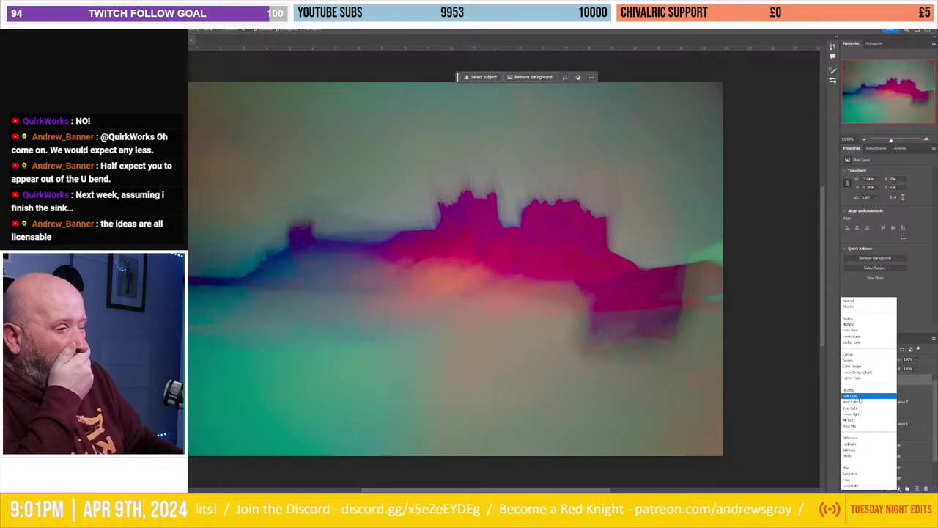
Step: Try Soft Light blending, toggling the top layer's visibility repeatedly to compare
left_click(850, 396)
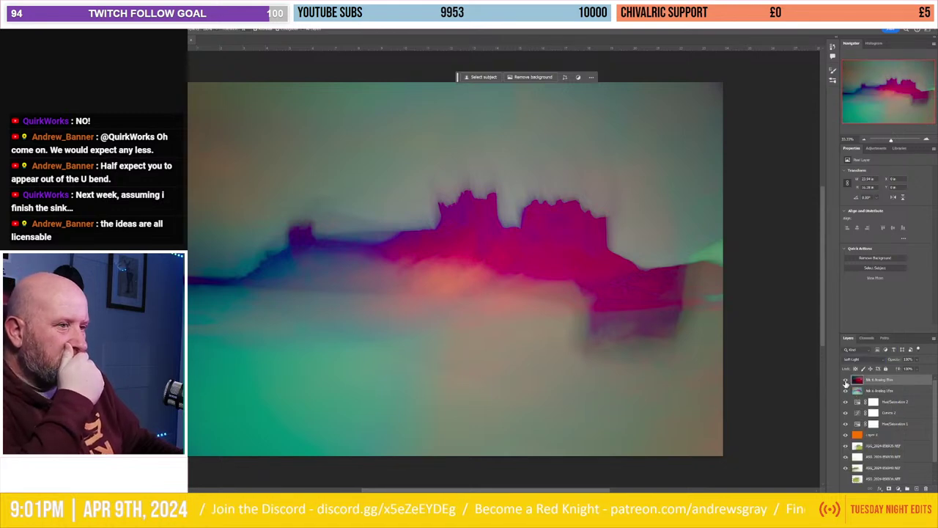
left_click(845, 380)
left_click(845, 380)
left_click(845, 380)
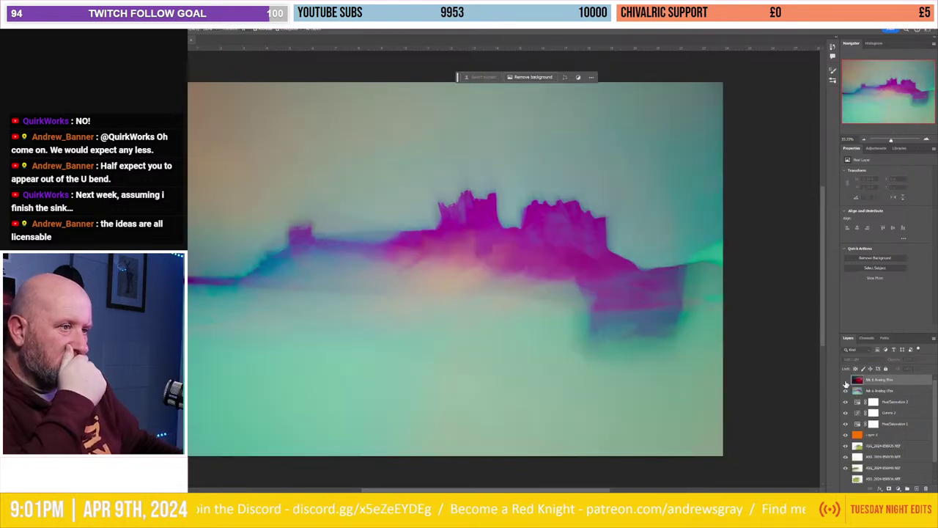
left_click(845, 380)
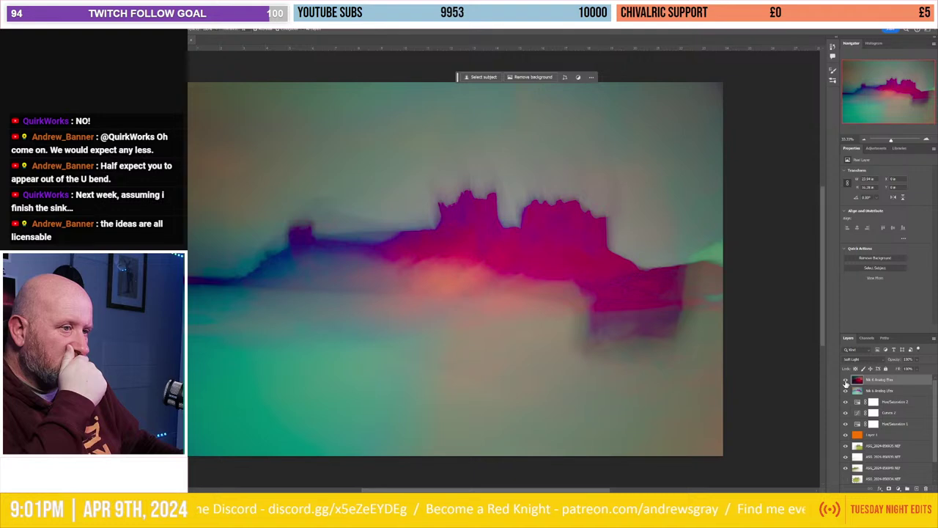
left_click(845, 380)
left_click(845, 380)
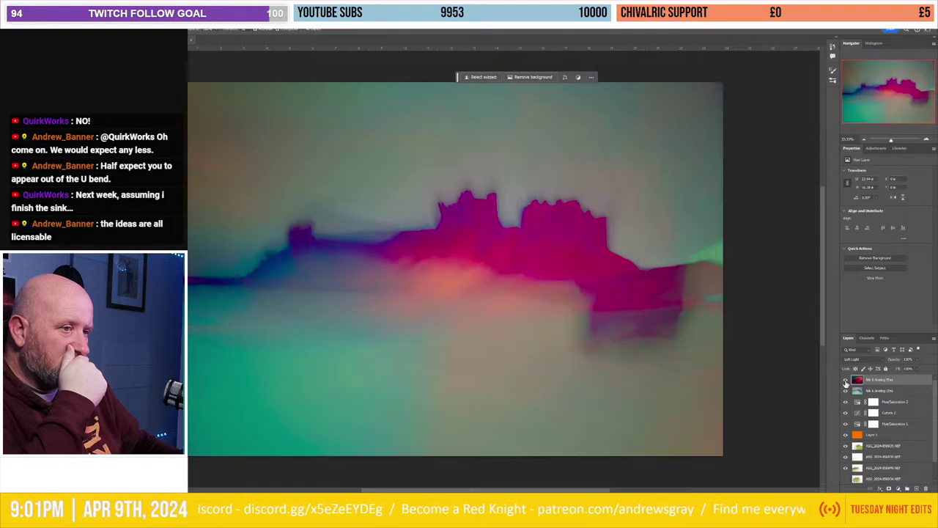
left_click(845, 380)
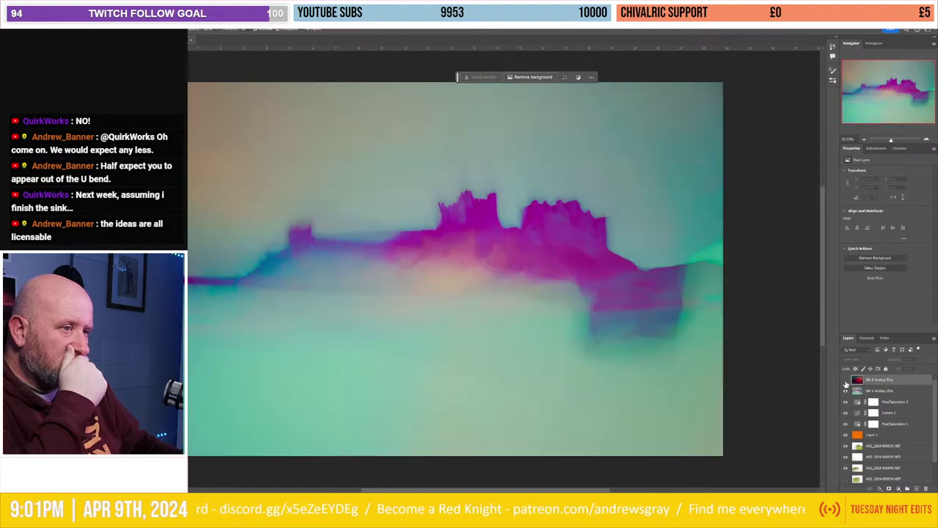
left_click(845, 381)
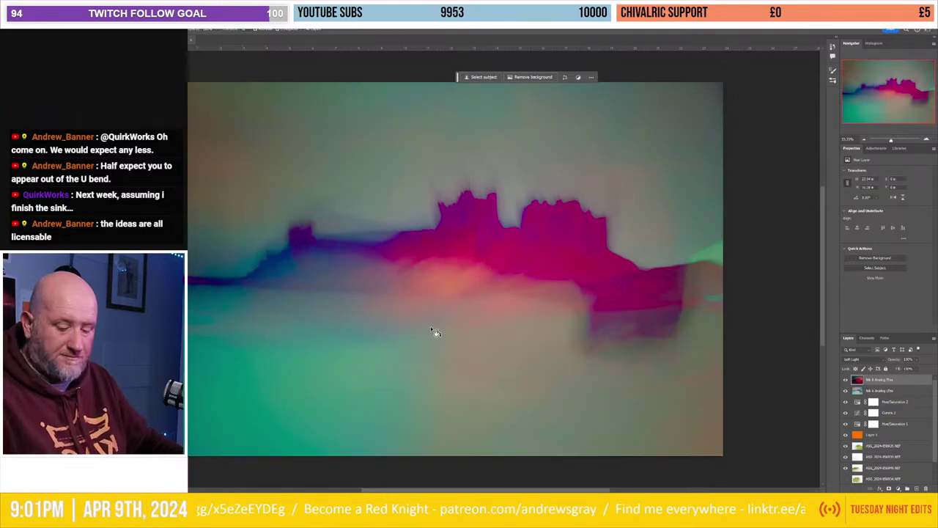
Step: Set the top layer's blend mode to Difference, turning the scene teal with a dark blue castle
scroll(429, 341, "down", 3)
scroll(431, 340, "down", 1)
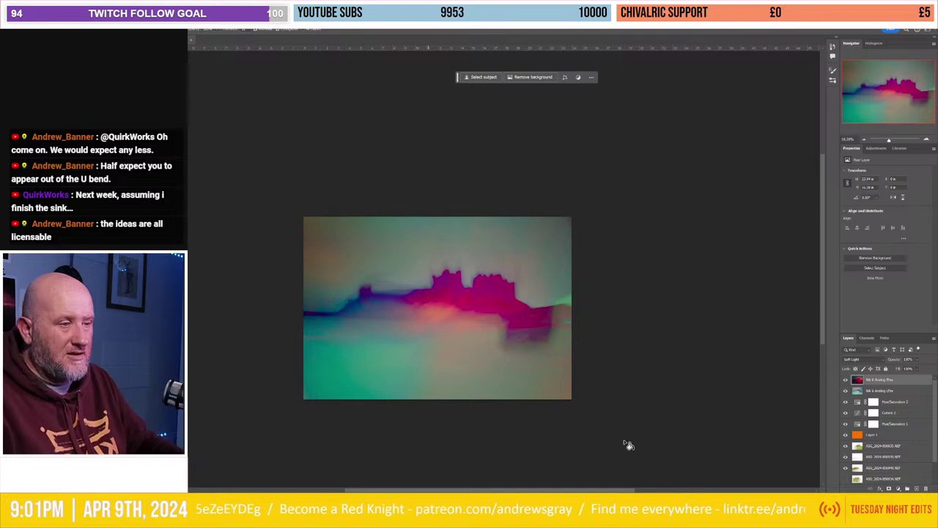
left_click(853, 359)
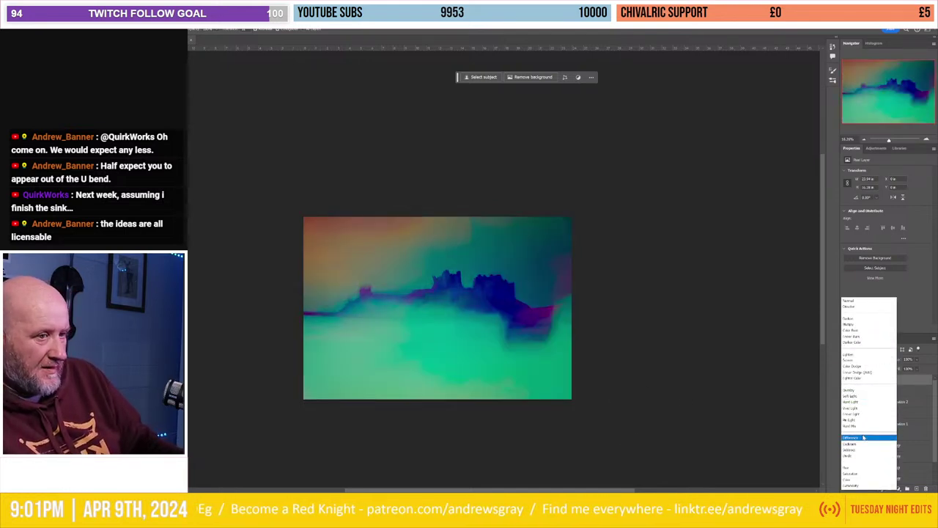
left_click(865, 480)
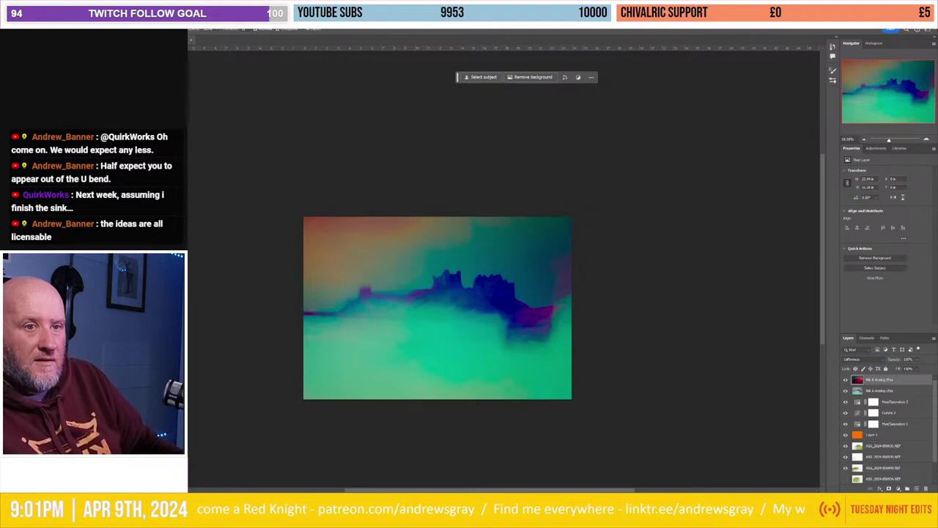
key("ctrl+t")
Step: Rotate and enlarge the top layer past the canvas edges, trying Lighten then settling on Multiply
mouse_move(603, 195)
left_mouse_down()
mouse_move(319, 395)
mouse_move(294, 402)
left_mouse_up()
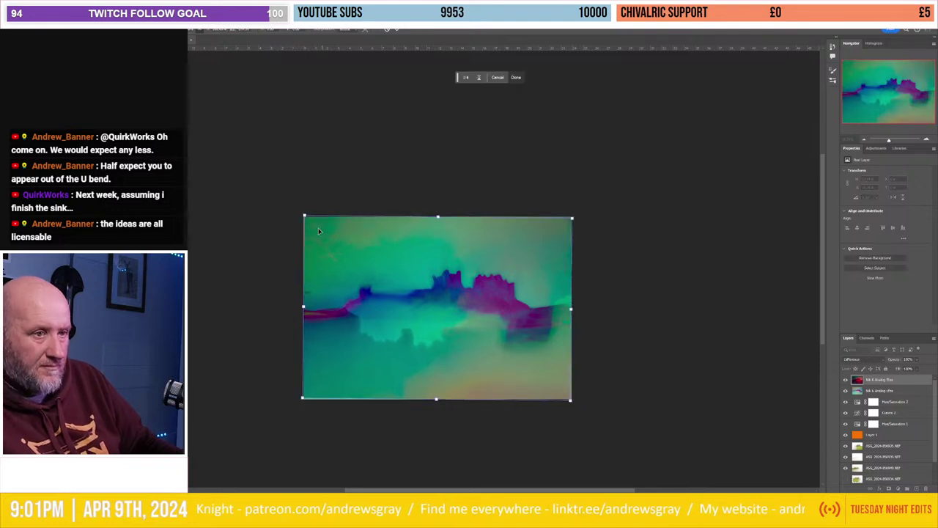
left_click_drag(304, 217, 195, 139)
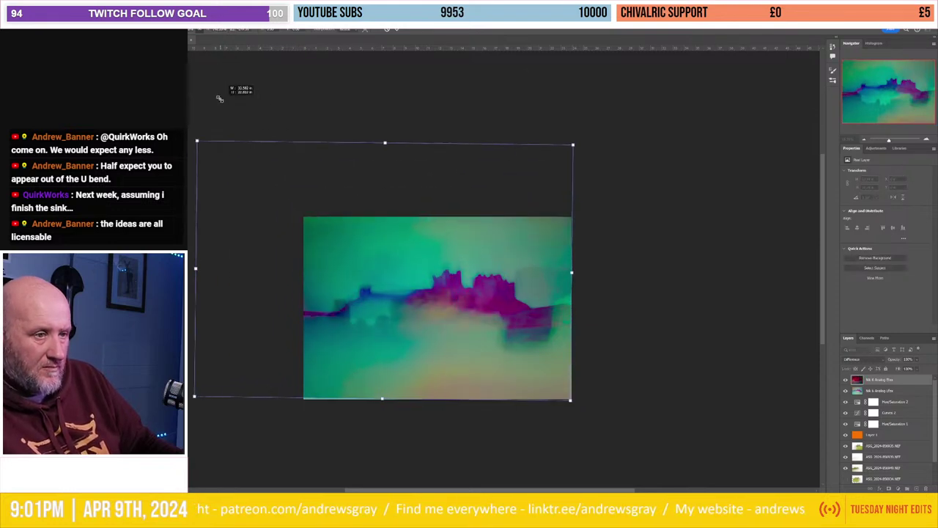
mouse_move(406, 227)
left_mouse_down()
mouse_move(489, 302)
mouse_move(478, 313)
mouse_move(486, 345)
mouse_move(498, 251)
left_mouse_up()
left_click(856, 359)
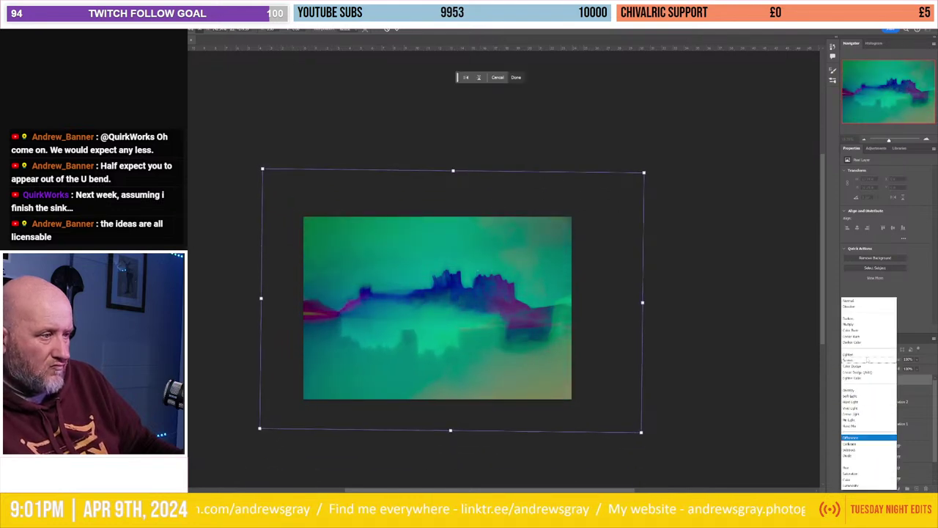
left_click(859, 356)
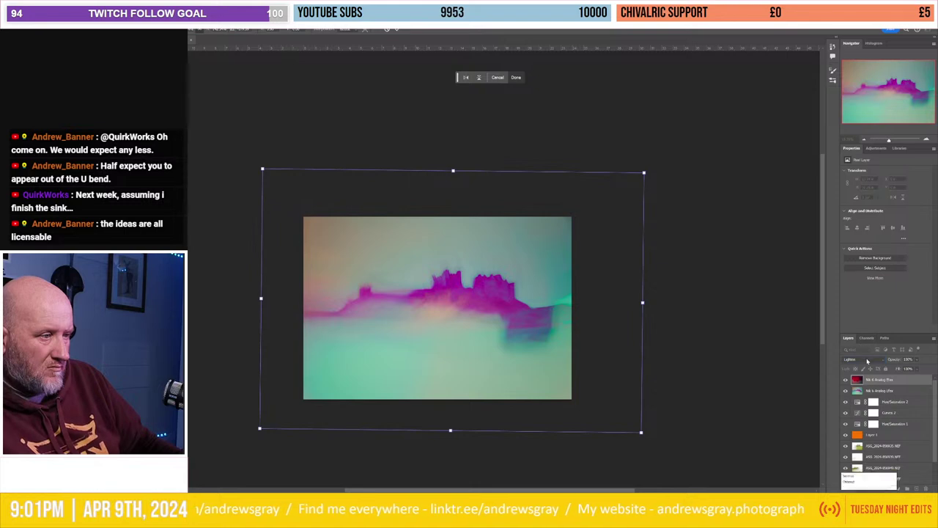
left_click(856, 359)
left_click(851, 324)
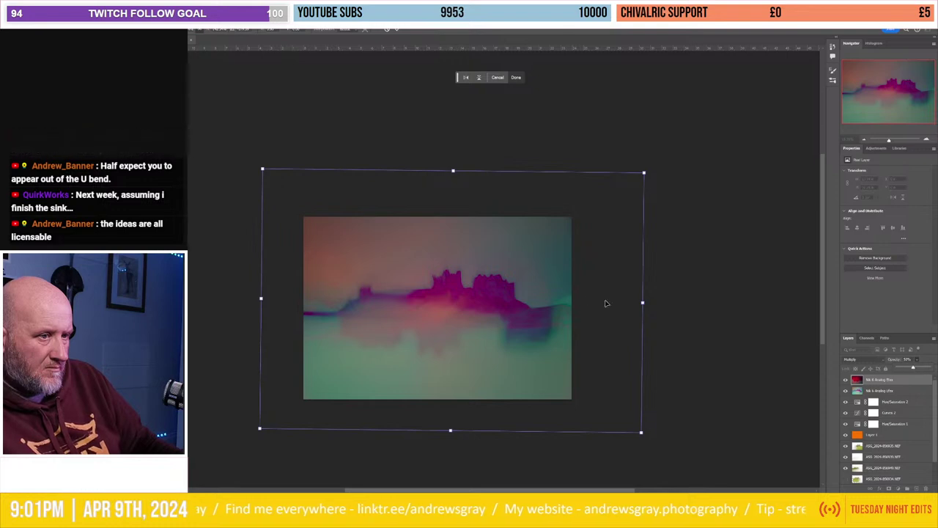
Step: Reposition and enlarge the top layer further toward the upper left, then commit the transform
mouse_move(585, 298)
left_mouse_down()
mouse_move(557, 377)
mouse_move(486, 273)
mouse_move(558, 281)
mouse_move(578, 308)
left_mouse_up()
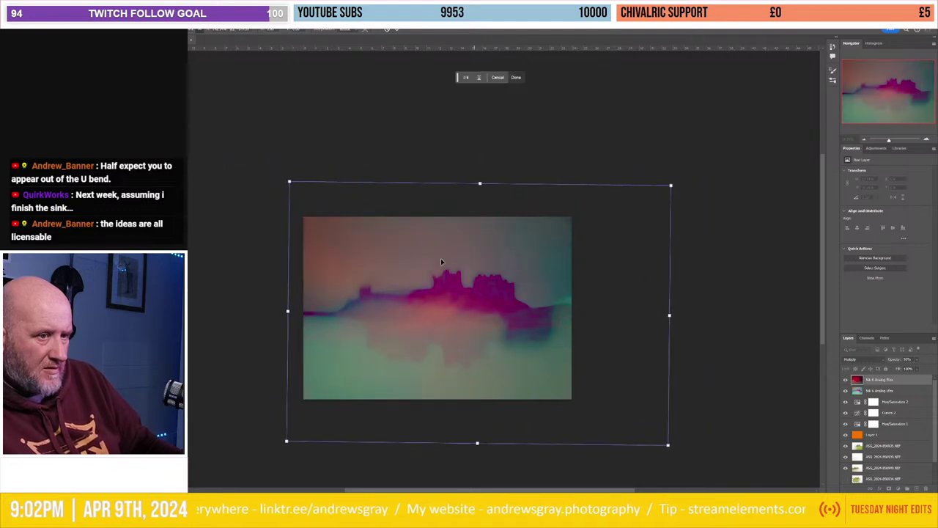
left_click_drag(290, 187, 189, 102)
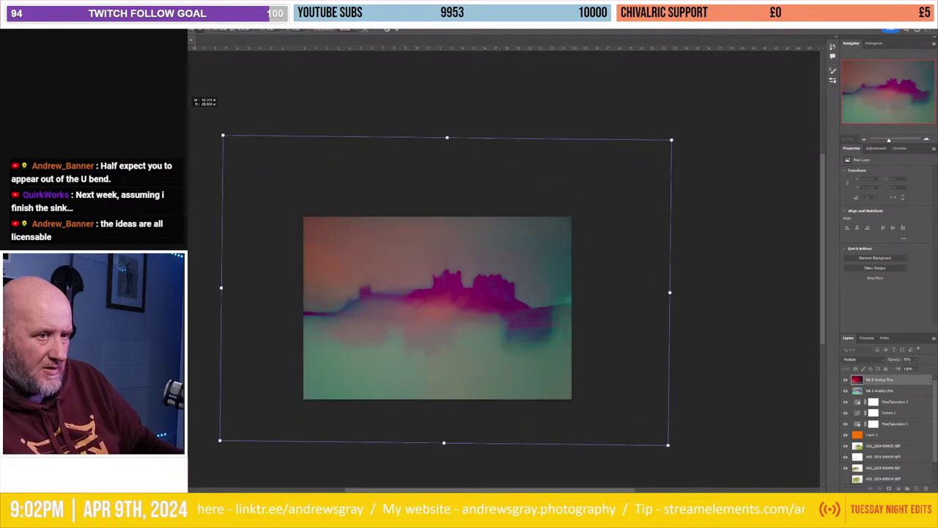
left_click_drag(506, 261, 512, 302)
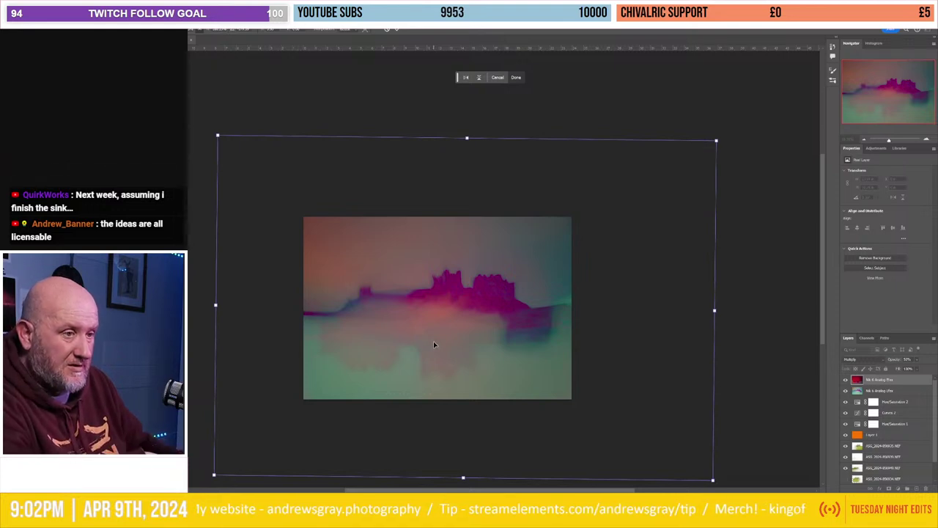
key("ctrl+h")
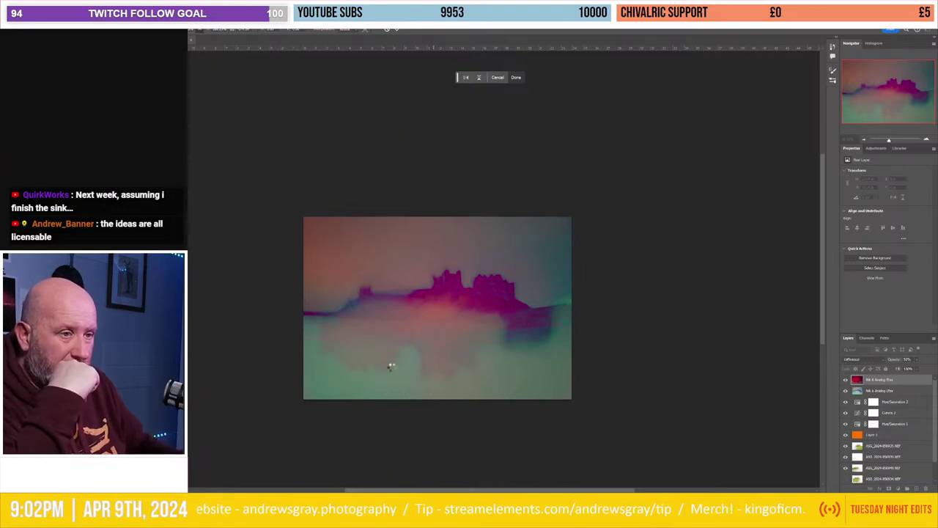
key("Return")
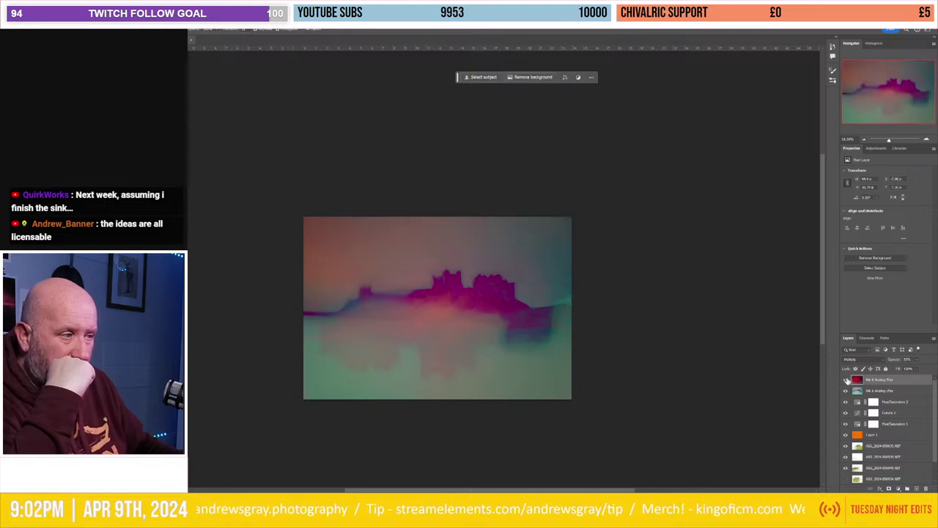
Step: Toggle the red overlay layer's visibility to compare it against the castle beneath
left_click(845, 380)
left_click(845, 381)
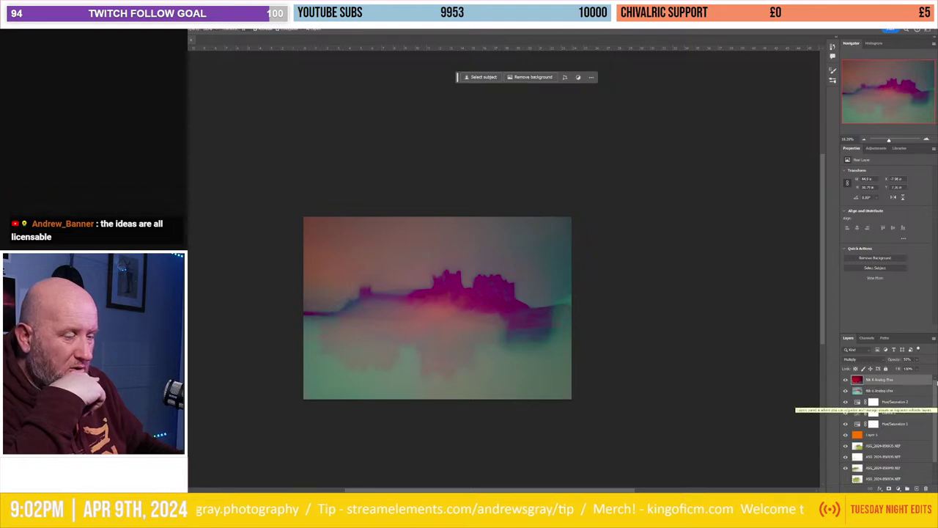
left_click(846, 381)
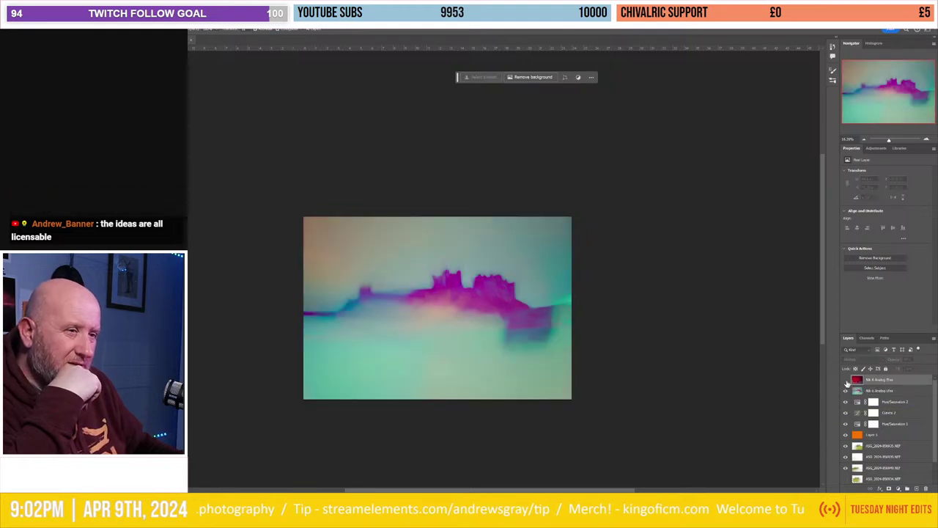
left_click(846, 381)
left_click(846, 380)
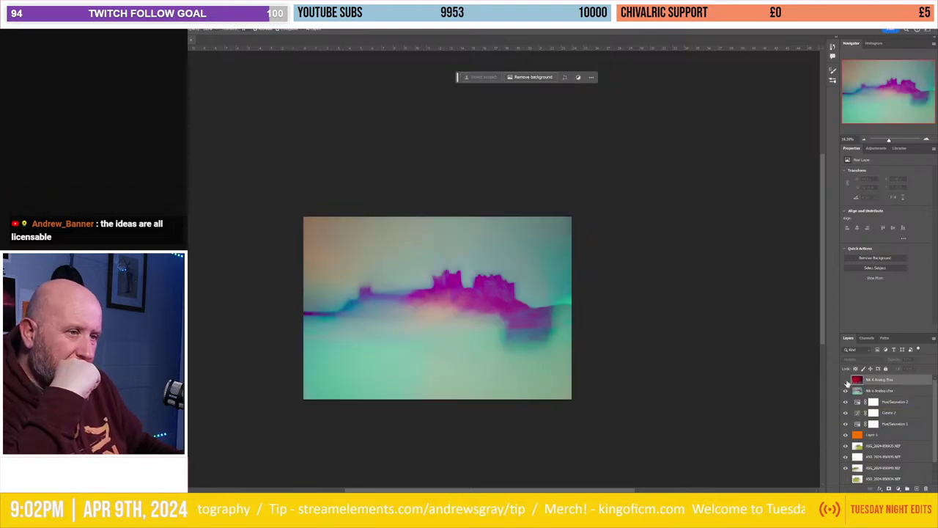
left_click(845, 380)
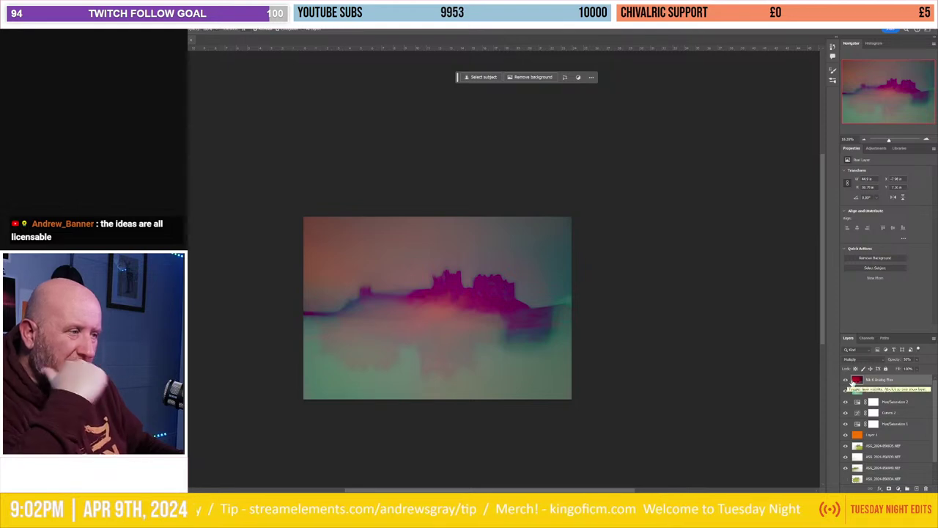
Step: Add a layer mask with a downward gradient so the red overlay fades out below the castle
left_click(888, 488)
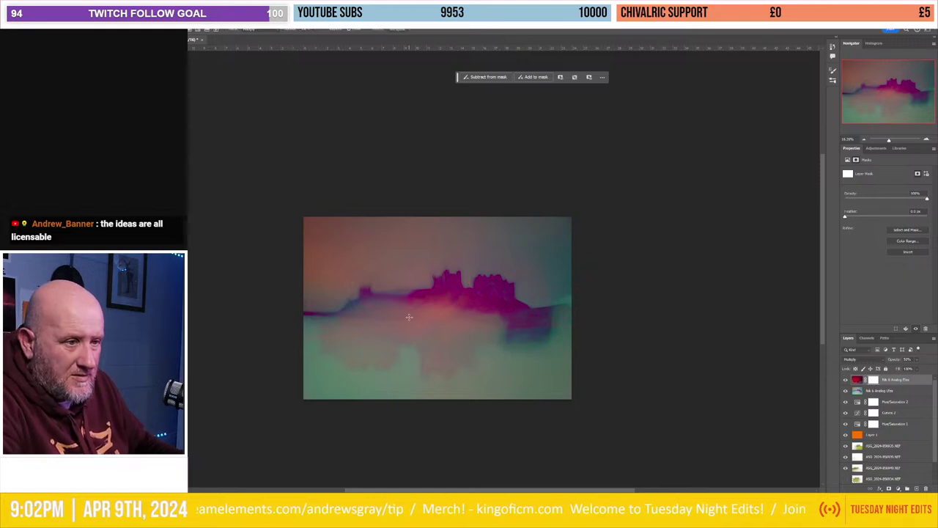
mouse_move(410, 318)
left_mouse_down()
mouse_move(411, 305)
mouse_move(409, 341)
left_mouse_up()
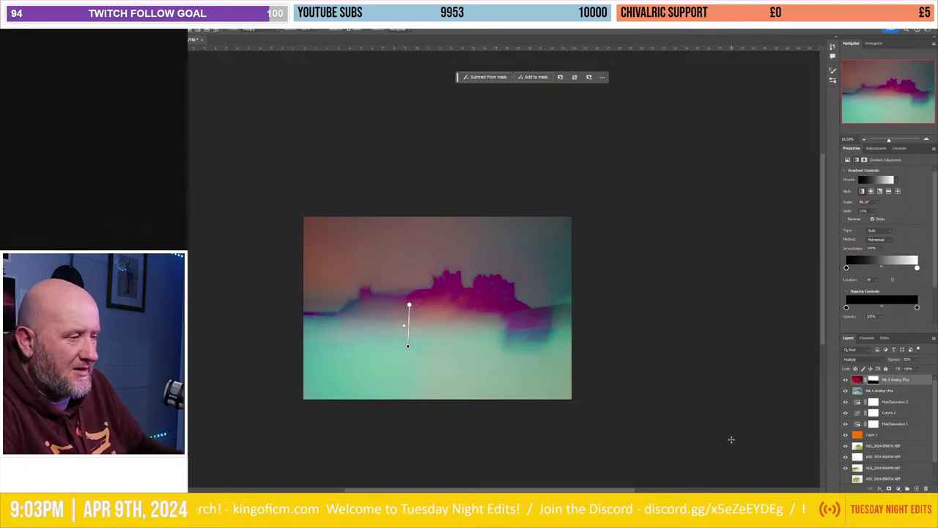
left_click(904, 388)
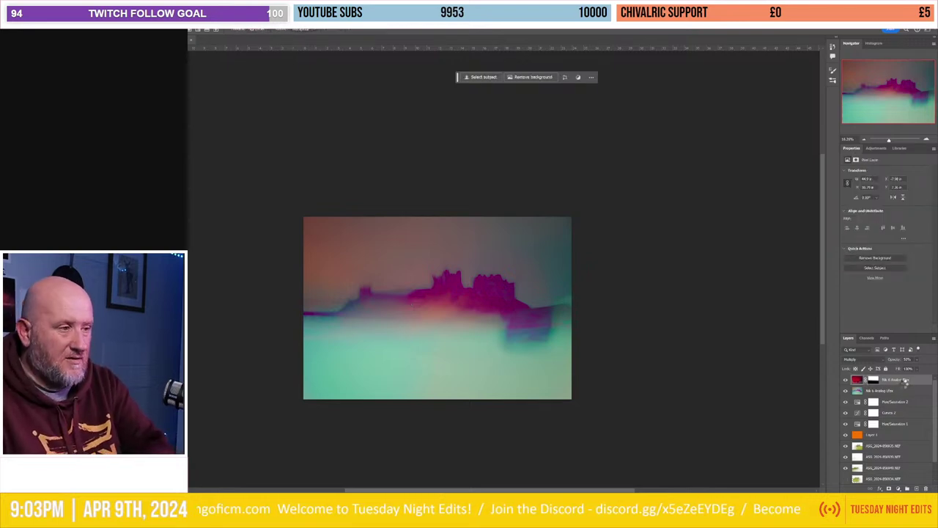
Step: Stamp a merged copy, invert it, and add Hue/Saturation with raised saturation and lightness -2
key("ctrl+shift+alt+e")
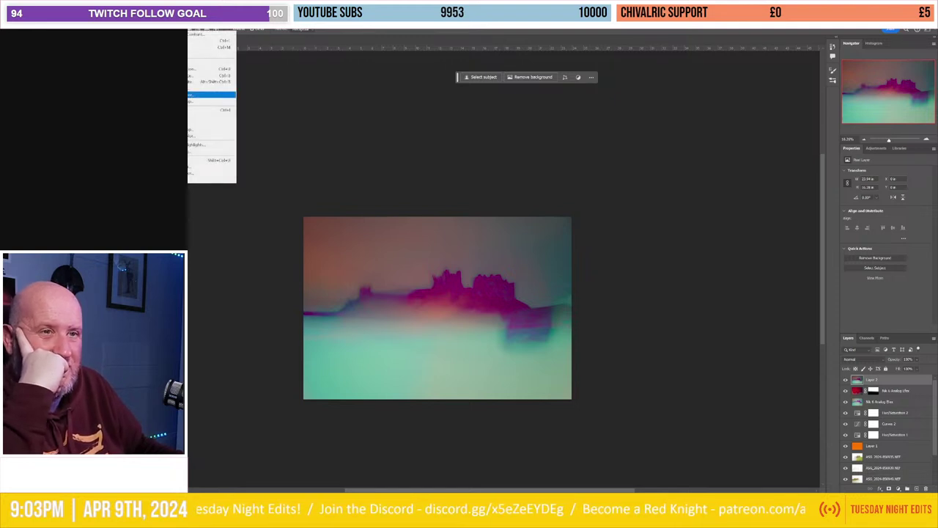
left_click(213, 110)
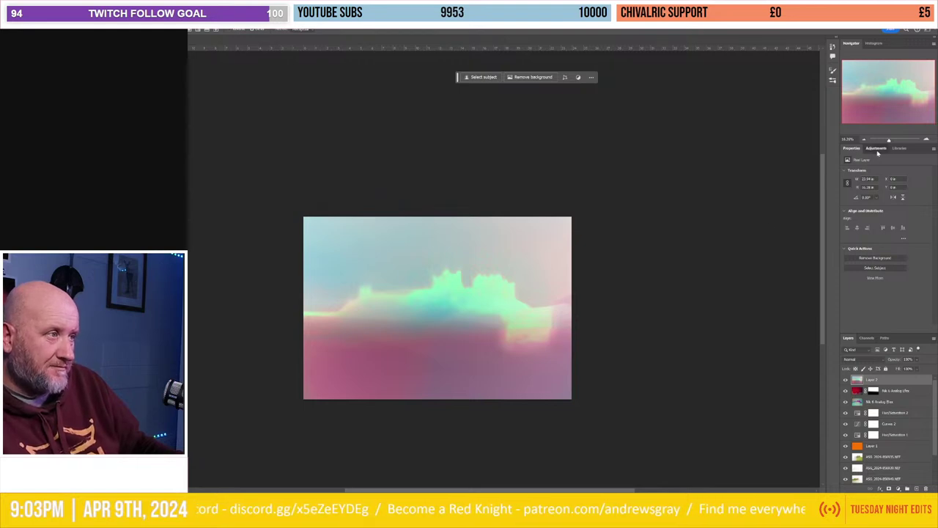
left_click(876, 148)
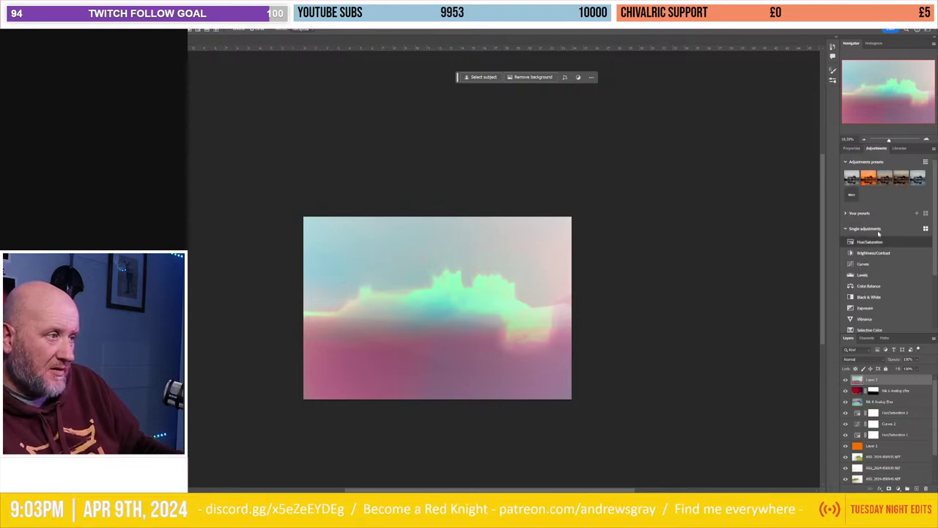
left_click(879, 241)
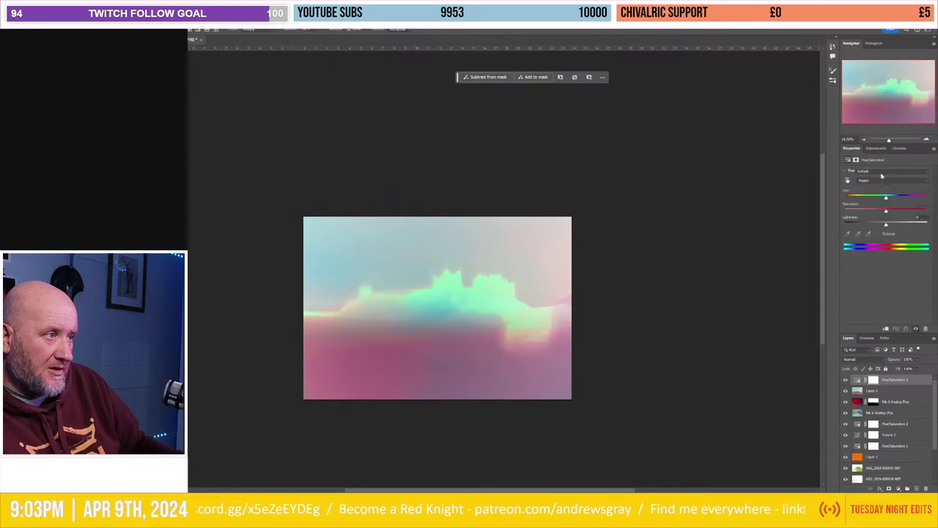
left_click_drag(892, 212, 900, 216)
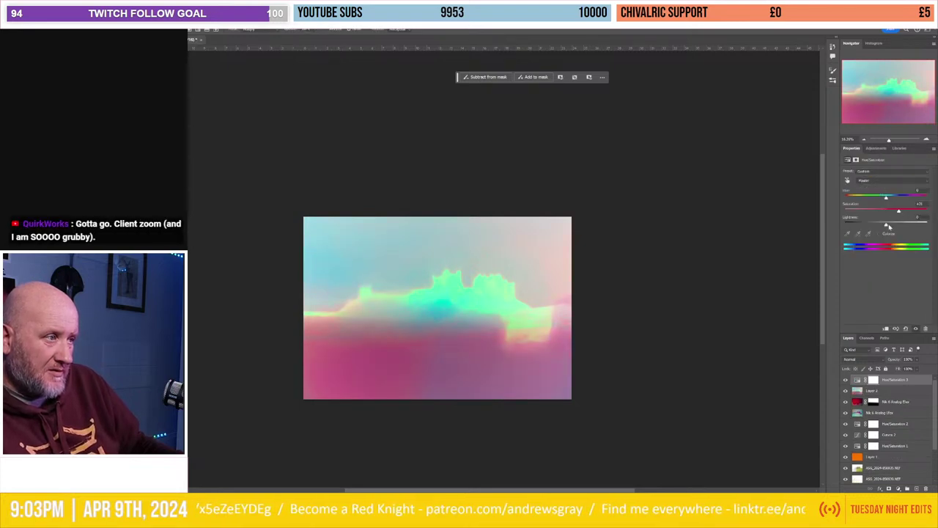
mouse_move(887, 227)
left_mouse_down()
mouse_move(885, 209)
mouse_move(897, 209)
left_mouse_up()
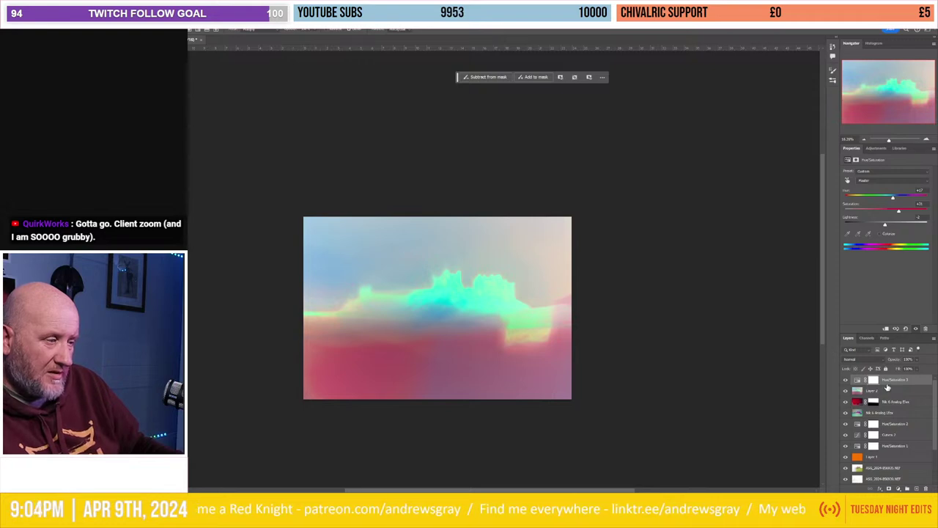
left_click(887, 390)
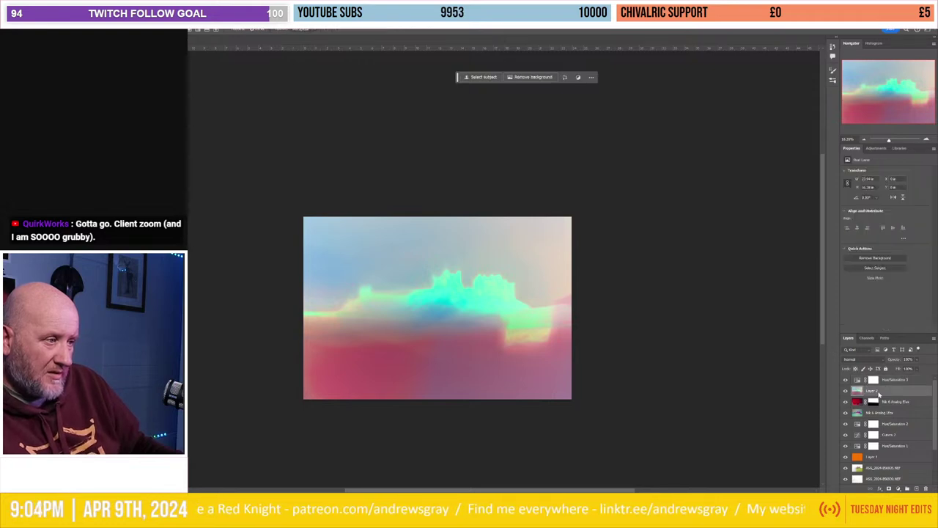
Step: Add a gradient mask to Layer 2, replacing and inverting it, then delete the mask
left_click(915, 487)
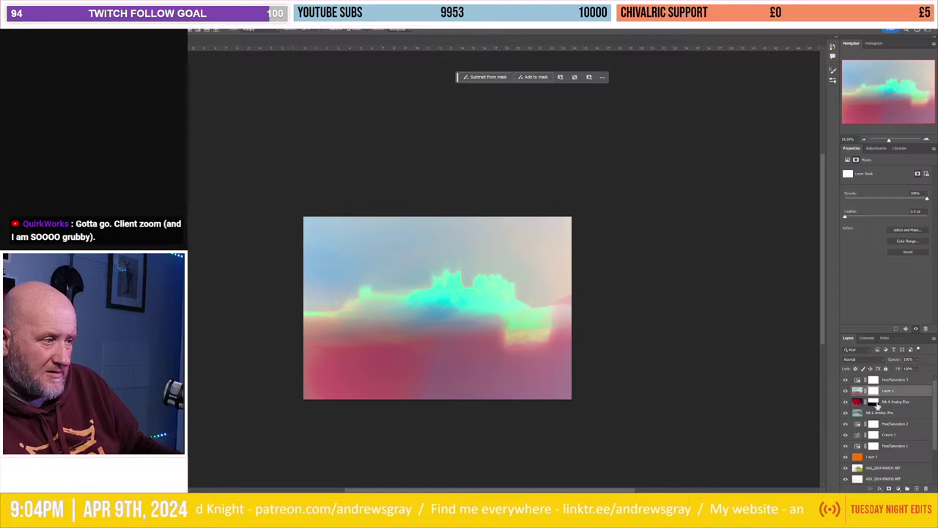
left_click_drag(878, 405, 876, 393)
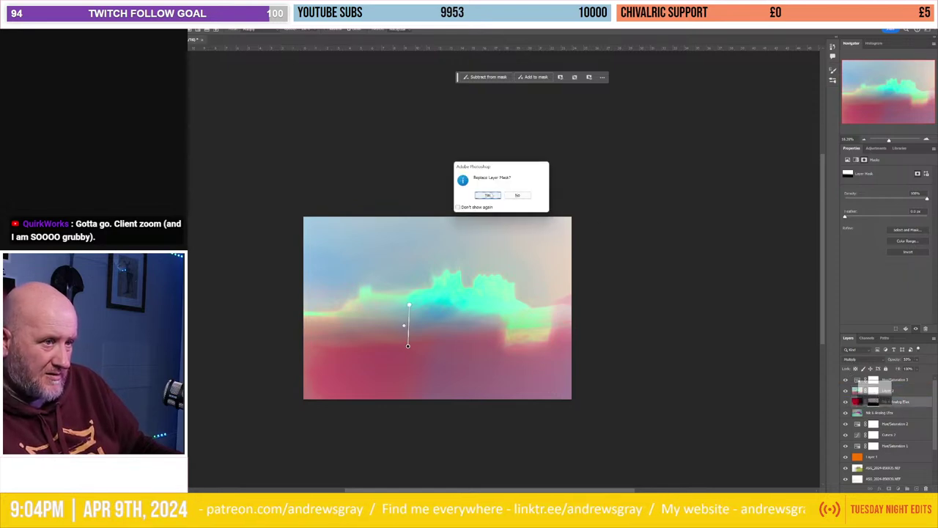
left_click(488, 195)
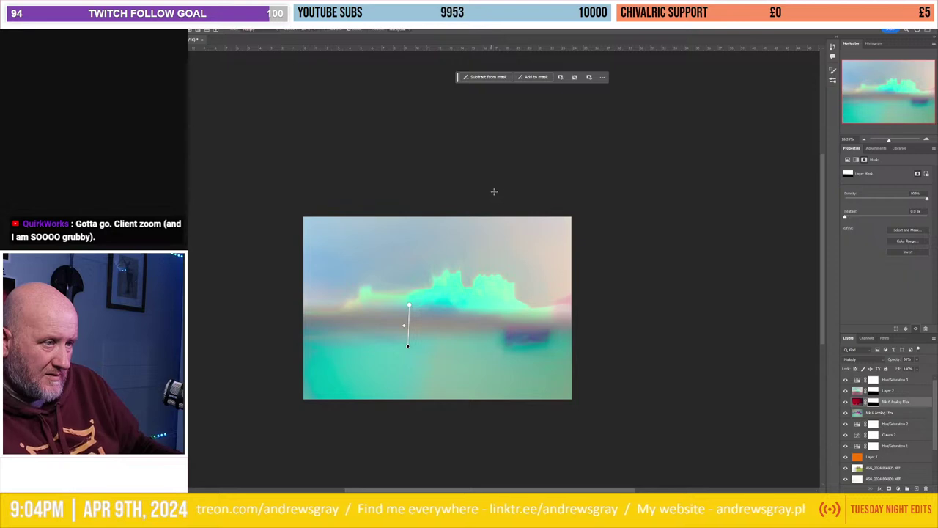
left_click(876, 390)
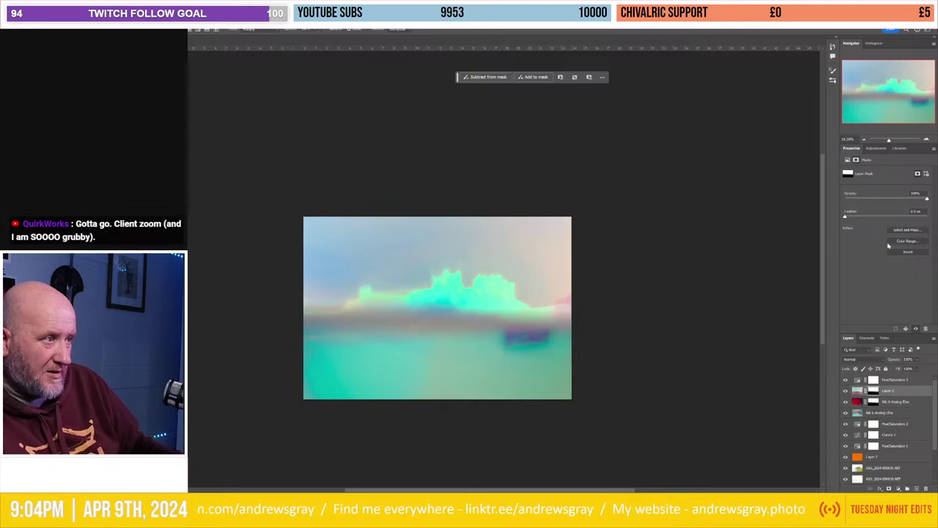
left_click(907, 253)
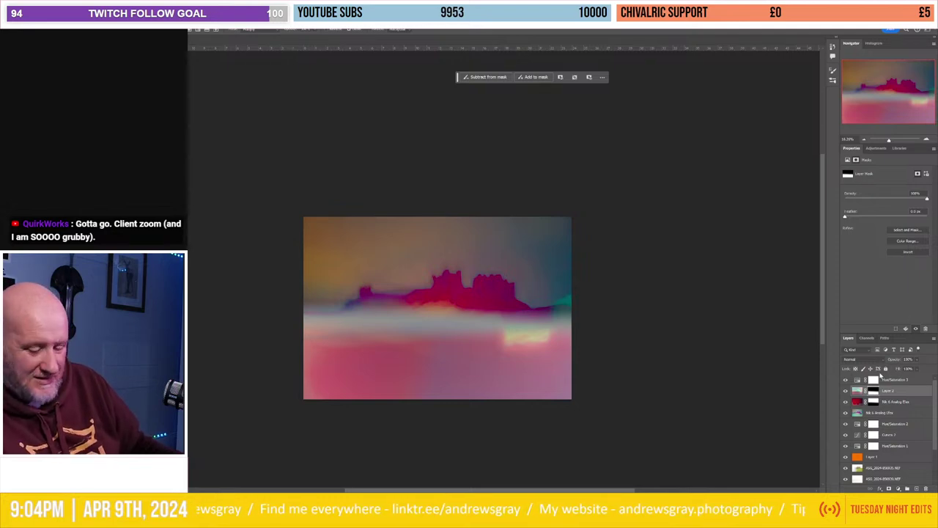
right_click(874, 394)
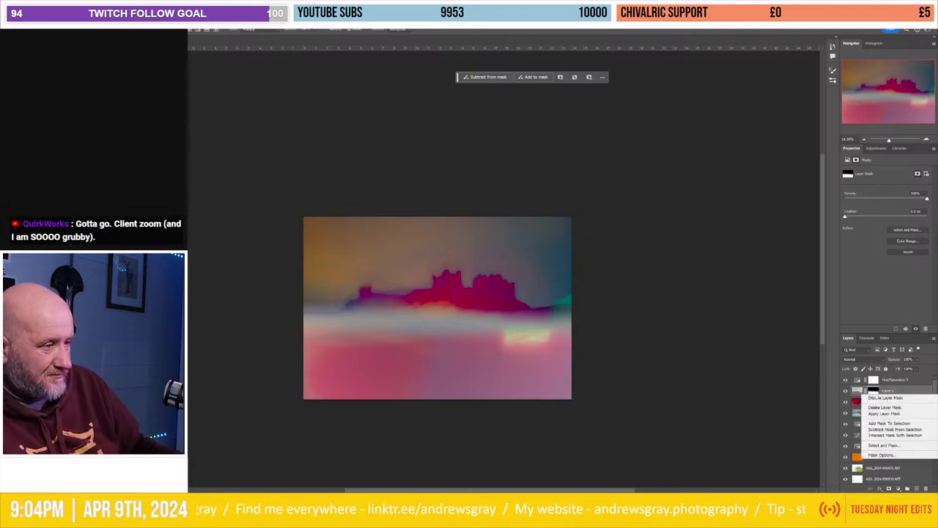
left_click(877, 398)
right_click(873, 394)
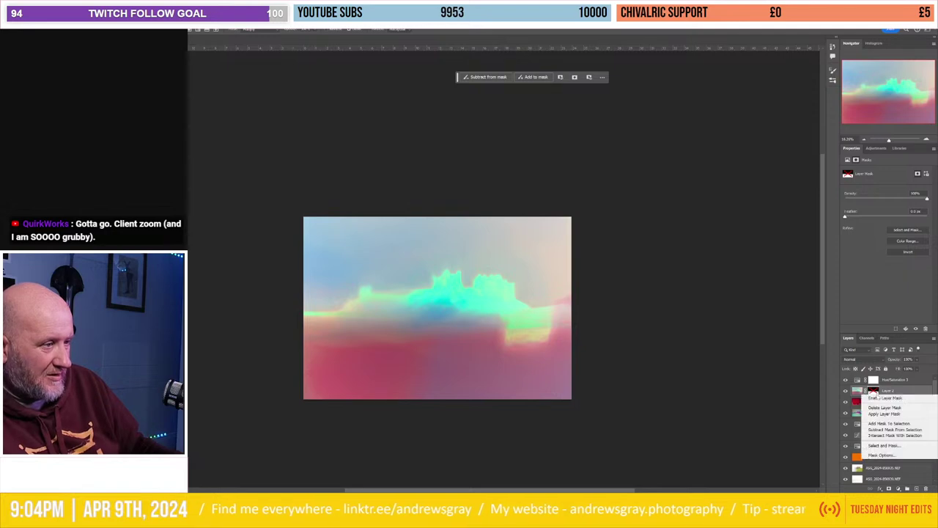
left_click(901, 408)
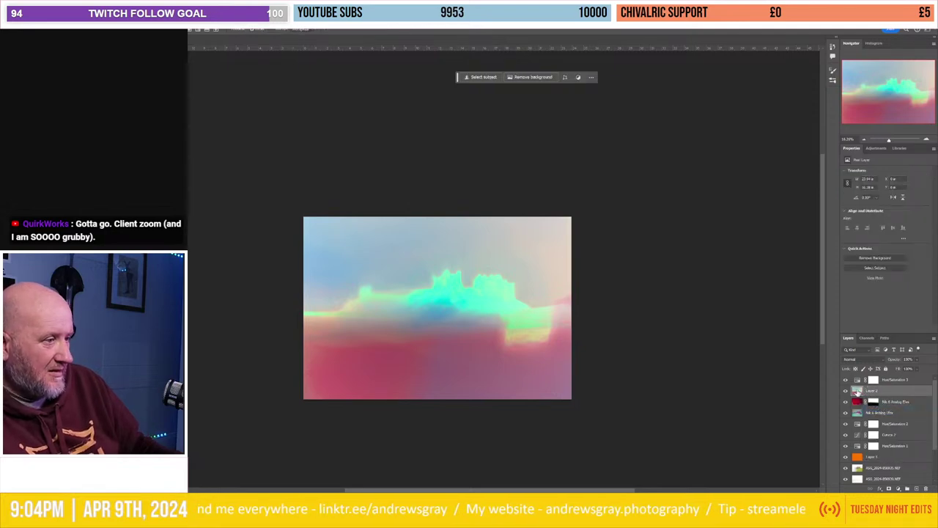
Step: Hide the inverted Layer 2, toggling the top adjustment layer on and off to compare
left_click(846, 380)
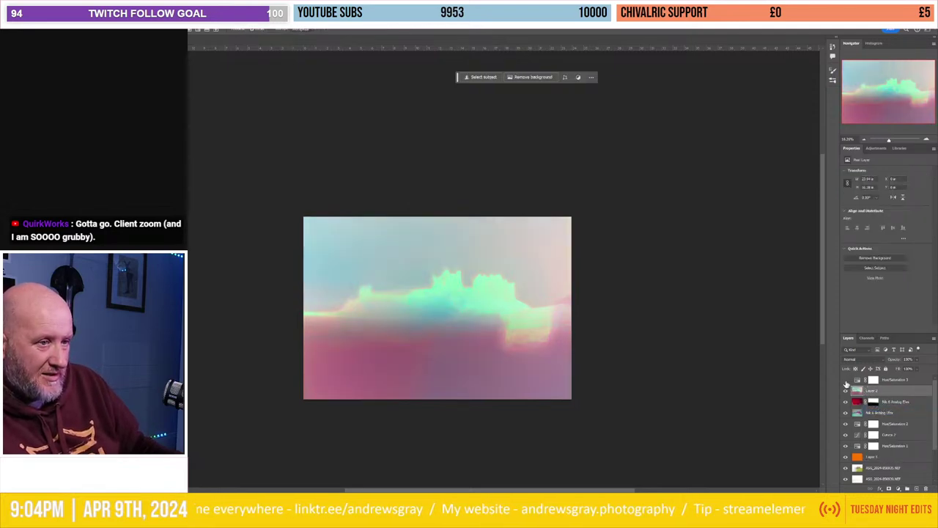
left_click(846, 380)
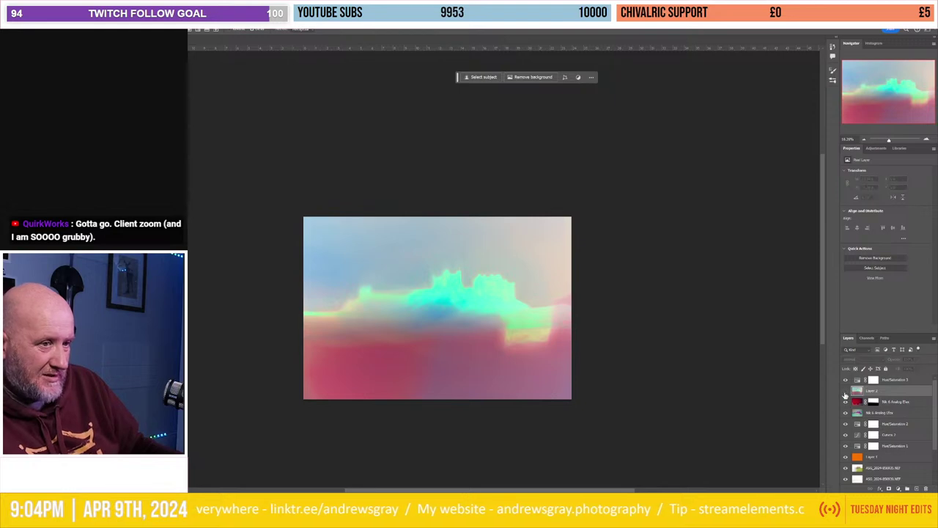
left_click(846, 392)
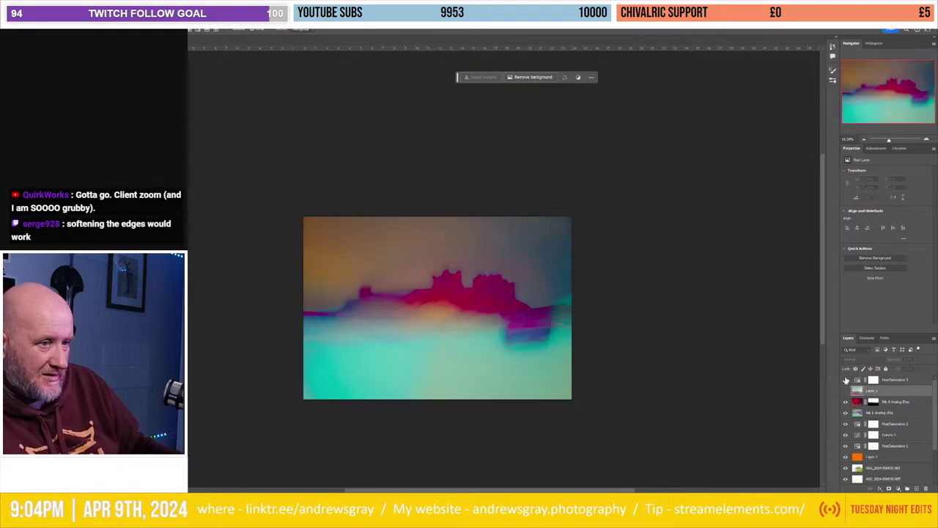
left_click(845, 381)
left_click(845, 380)
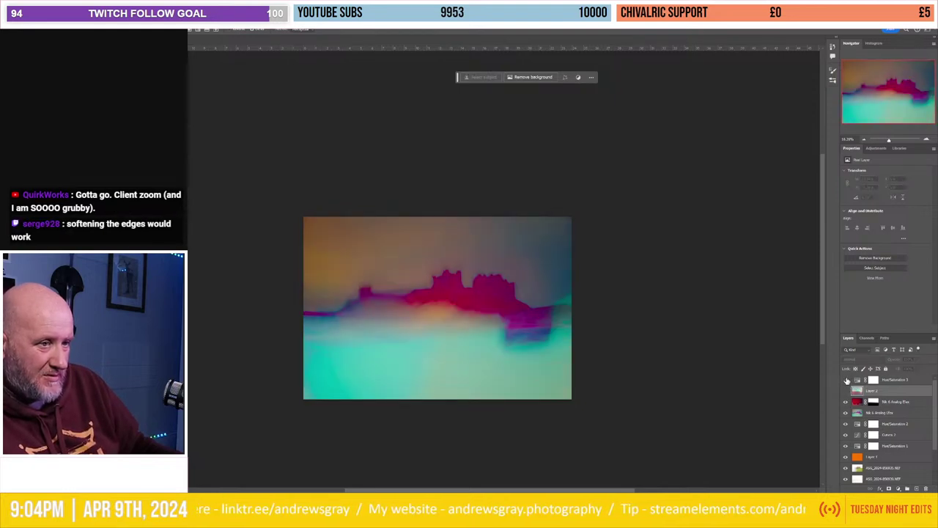
left_click(845, 380)
left_click(845, 381)
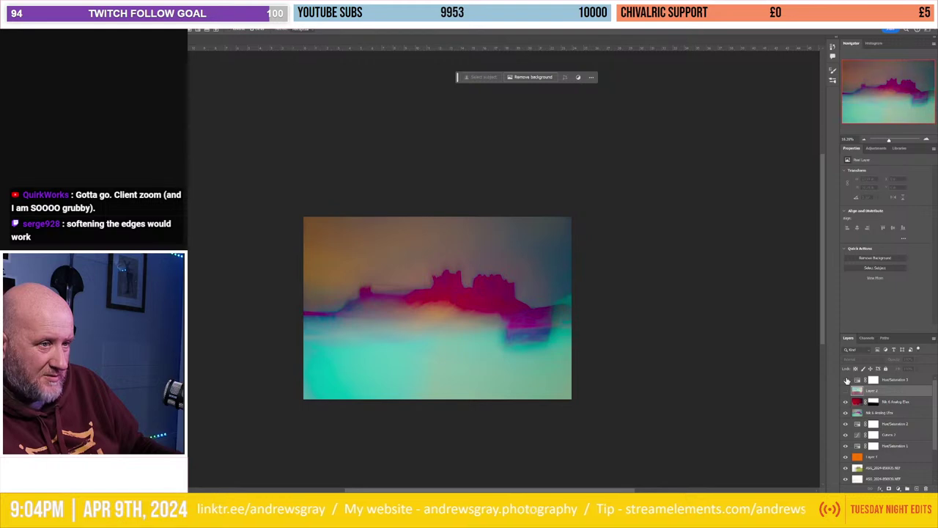
left_click(846, 381)
left_click(845, 380)
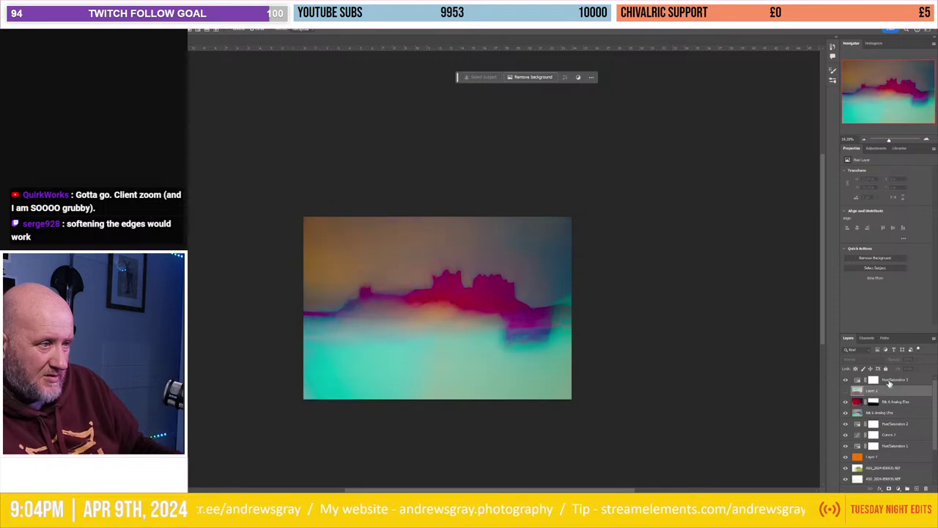
Step: Add a Curves layer above the top Hue/Saturation layer, pulling tones down and lifting the black point
left_click(888, 381)
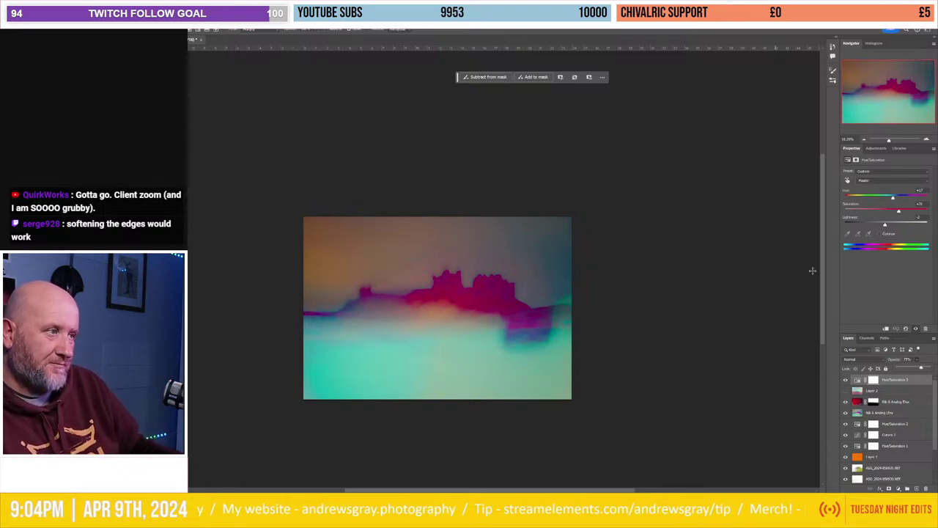
left_click(876, 148)
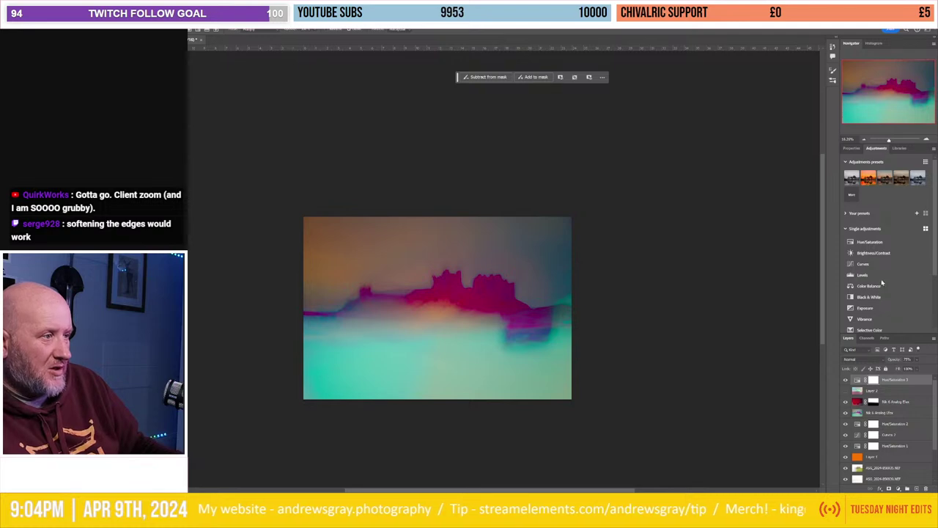
left_click(879, 264)
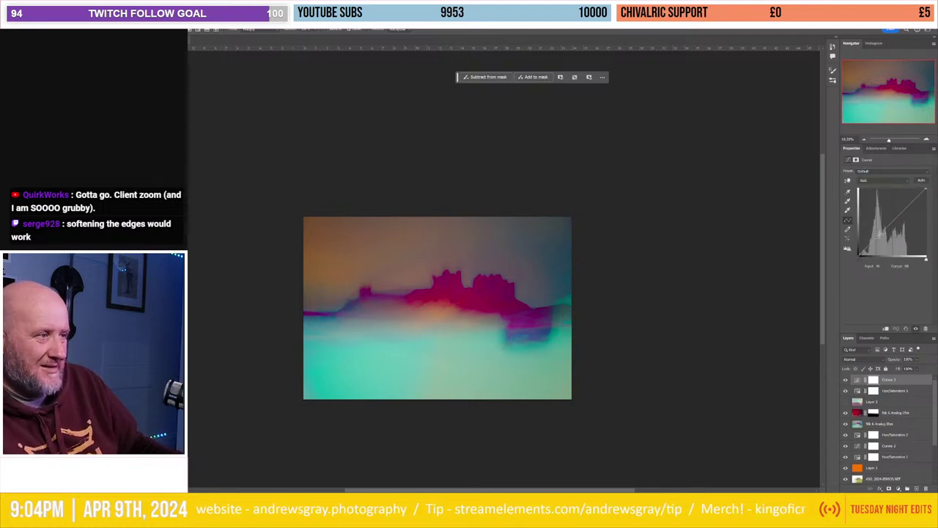
mouse_move(896, 243)
left_mouse_down()
mouse_move(881, 246)
mouse_move(895, 215)
mouse_move(909, 226)
mouse_move(905, 217)
left_mouse_up()
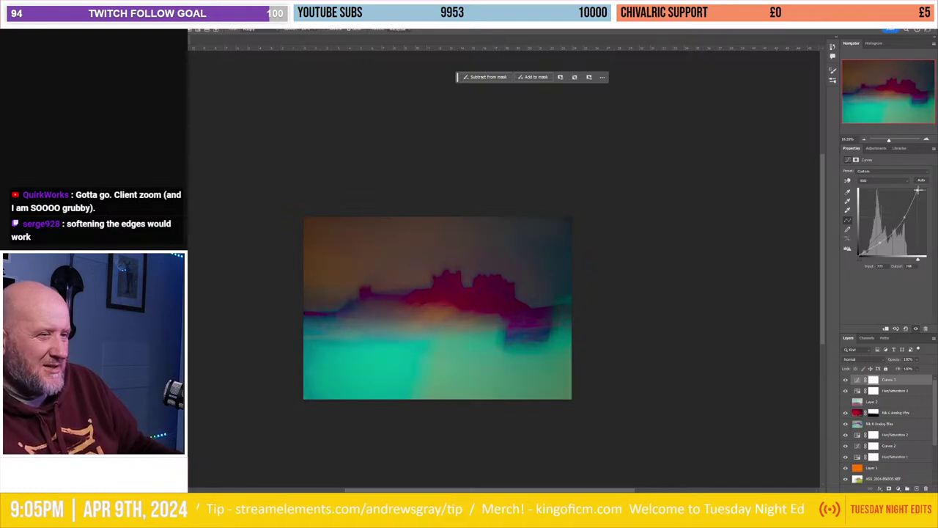
left_click_drag(926, 188, 925, 194)
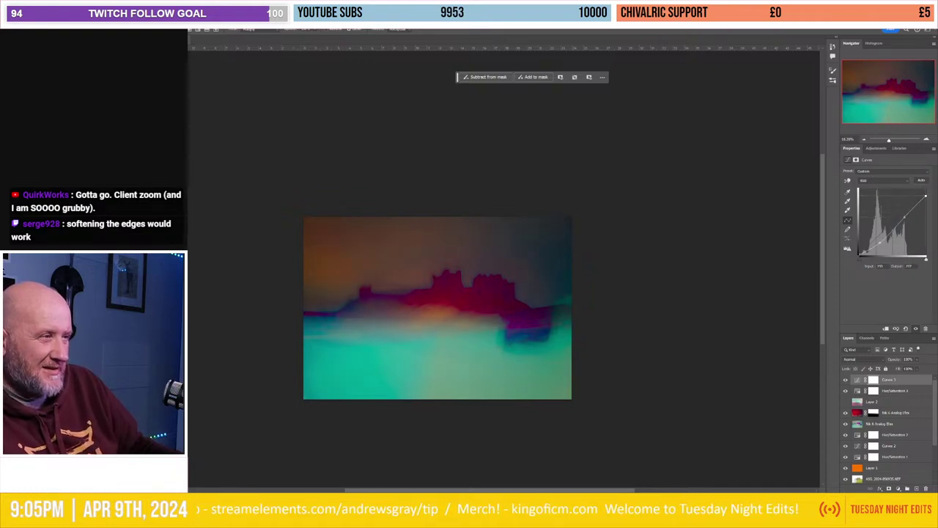
left_click_drag(903, 217, 906, 215)
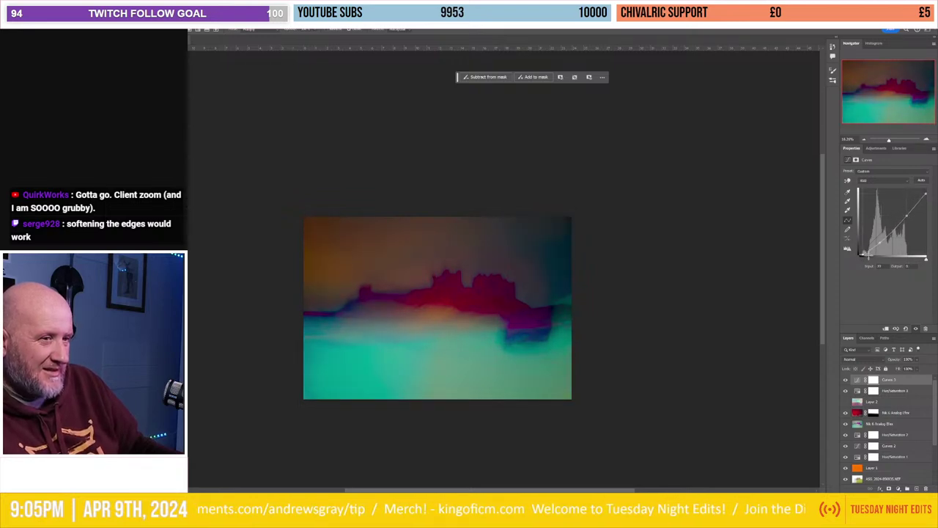
mouse_move(860, 253)
left_mouse_down()
mouse_move(848, 247)
mouse_move(847, 225)
left_mouse_up()
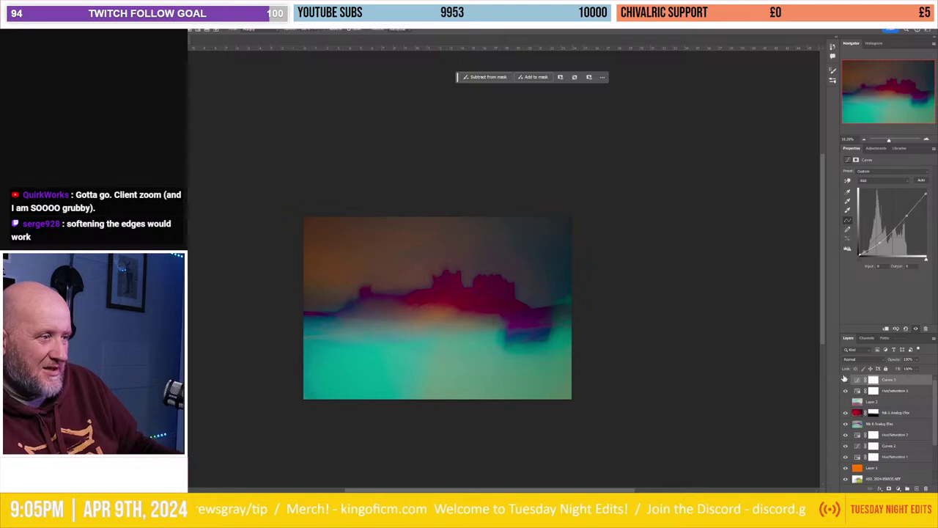
left_click(846, 414)
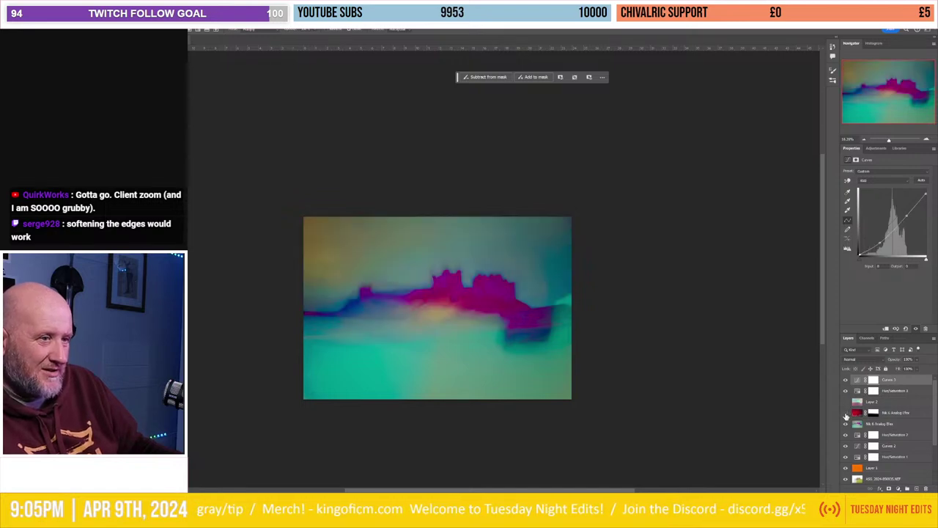
left_click(845, 413)
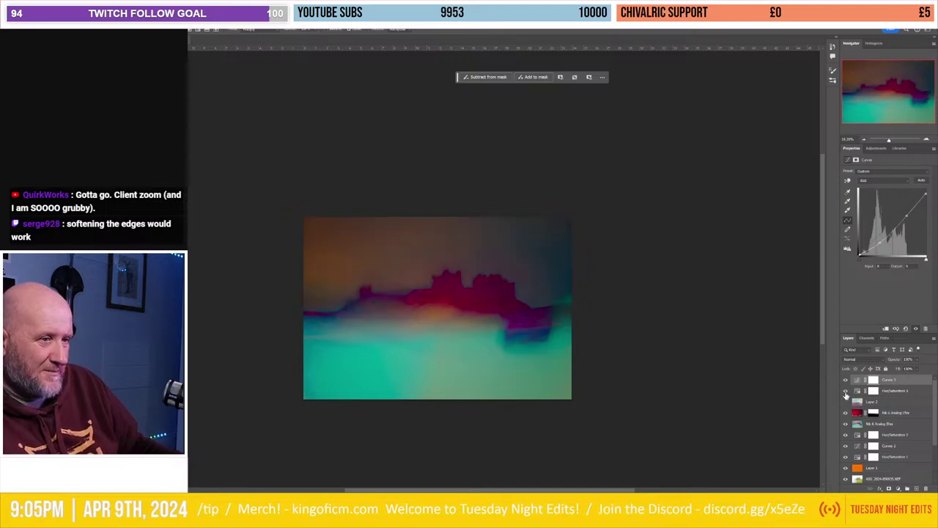
left_click(845, 394)
left_click(845, 394)
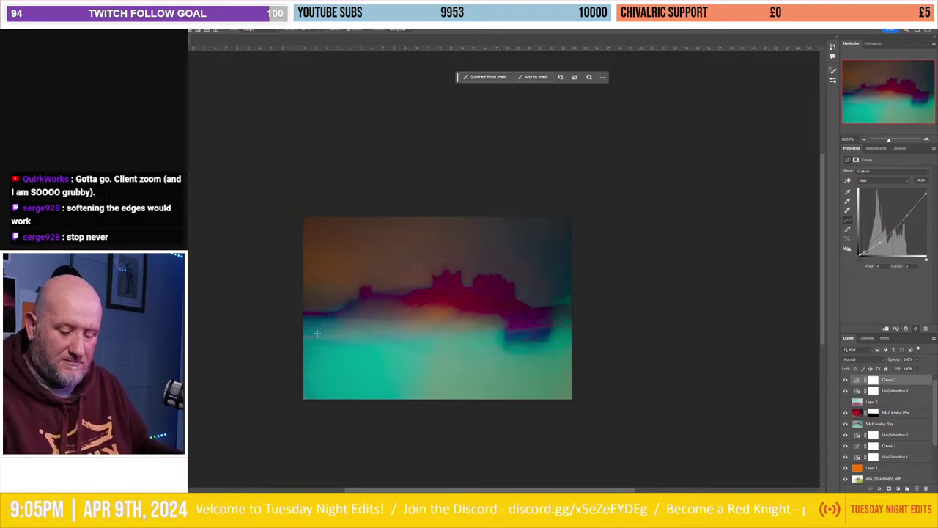
scroll(333, 355, "up", 3)
scroll(359, 407, "up", 1)
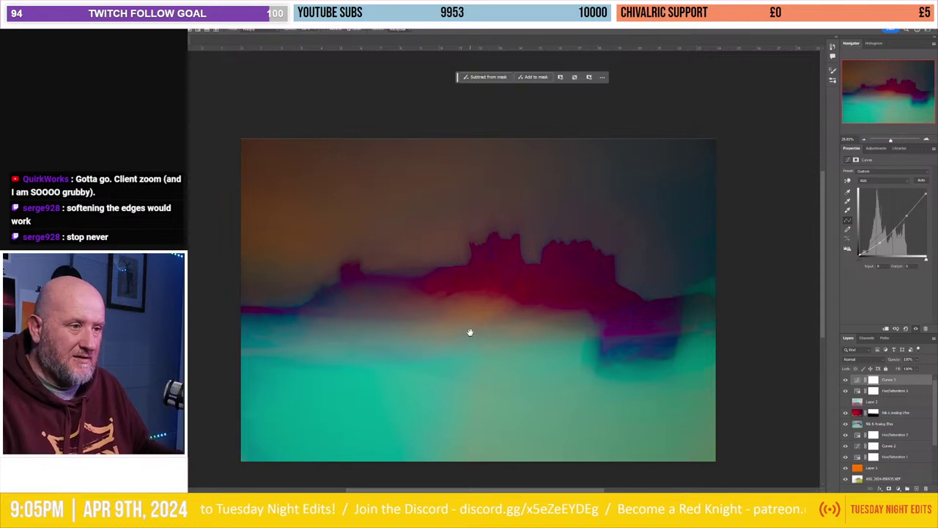
left_click_drag(470, 332, 475, 293)
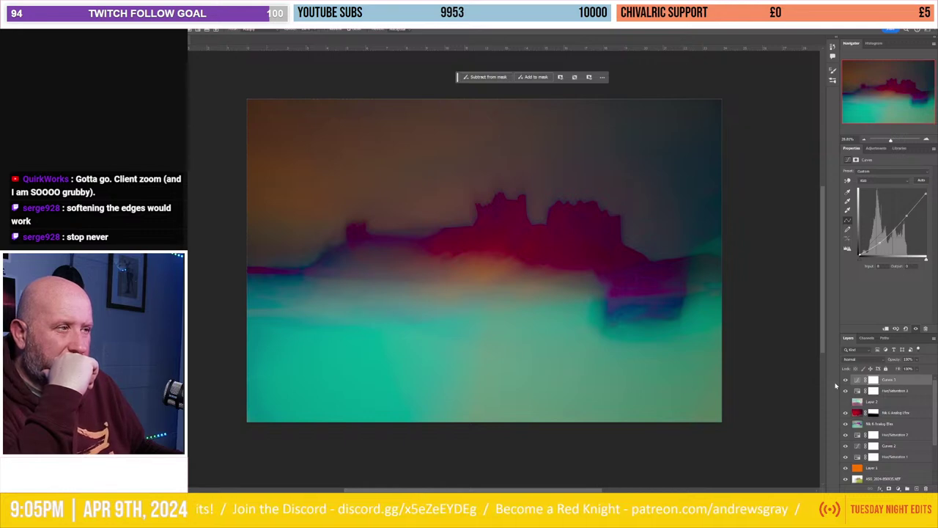
Step: Add a Hue/Saturation layer that mutes saturation, sets Lightness near -1, and slightly shifts hue
left_click(876, 148)
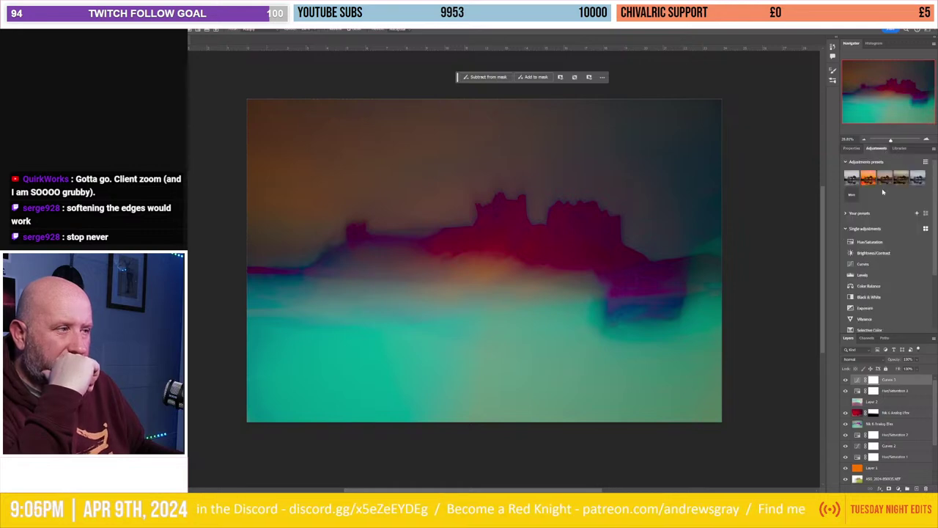
left_click(884, 242)
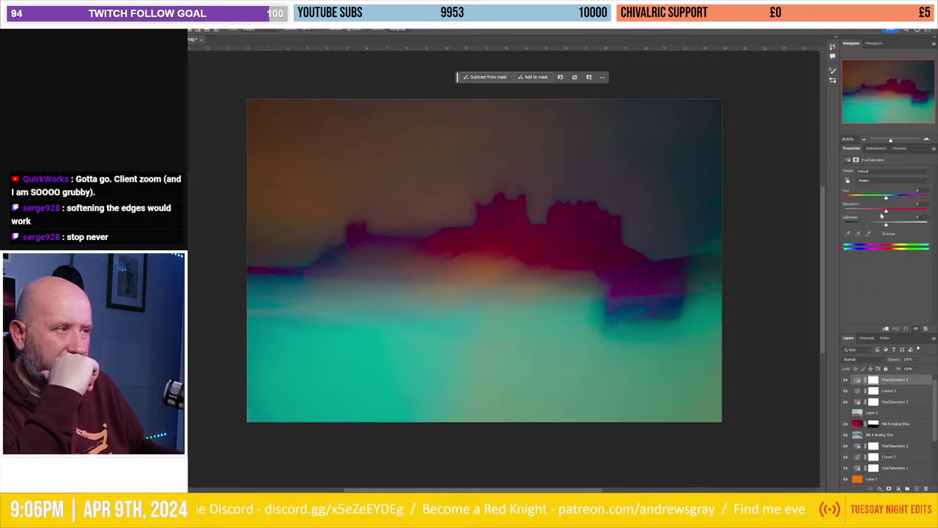
mouse_move(866, 215)
left_mouse_down()
mouse_move(848, 216)
mouse_move(919, 223)
mouse_move(869, 224)
mouse_move(881, 226)
left_mouse_up()
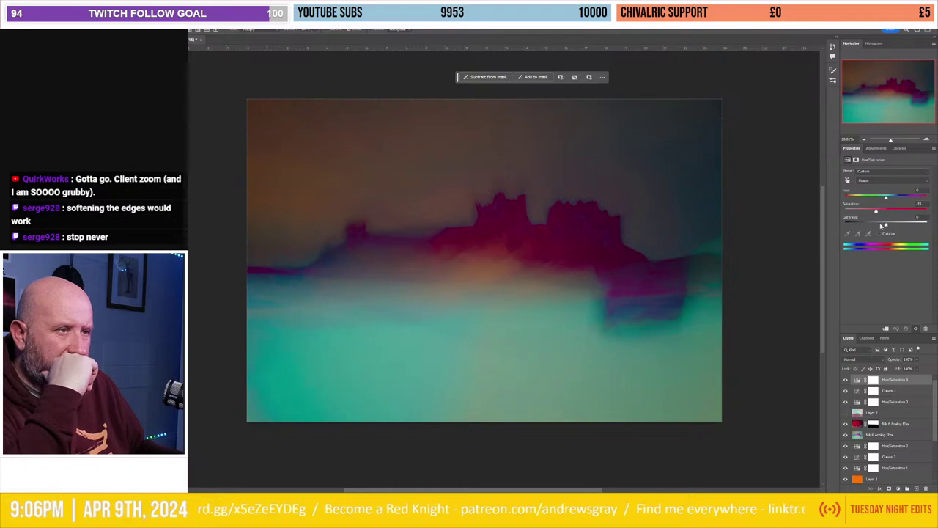
mouse_move(886, 225)
left_mouse_down()
mouse_move(871, 224)
mouse_move(882, 235)
left_mouse_up()
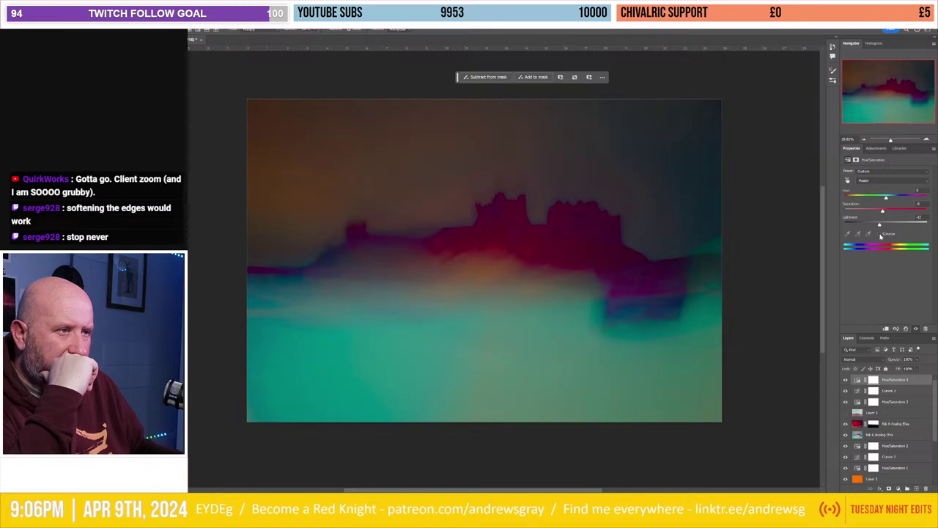
left_click_drag(881, 236, 885, 237)
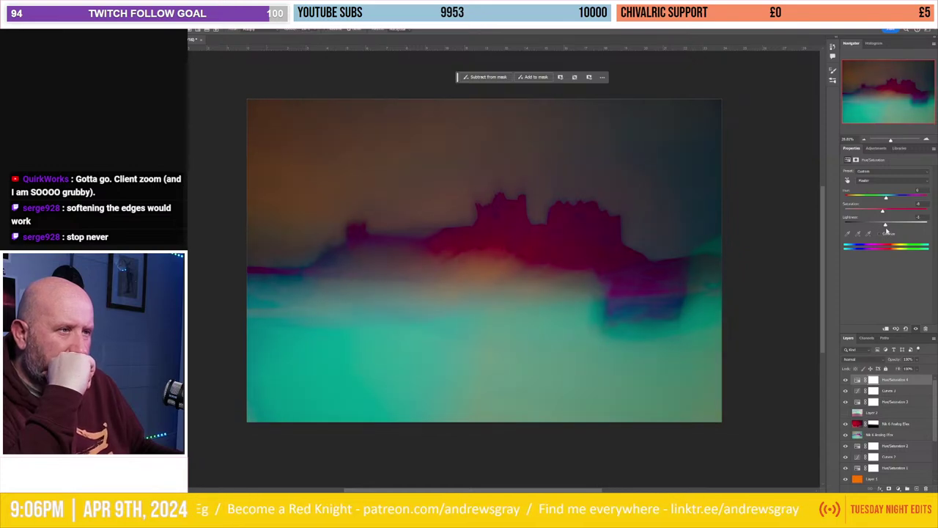
mouse_move(886, 200)
left_mouse_down()
mouse_move(885, 211)
mouse_move(927, 211)
mouse_move(843, 208)
mouse_move(883, 210)
left_mouse_up()
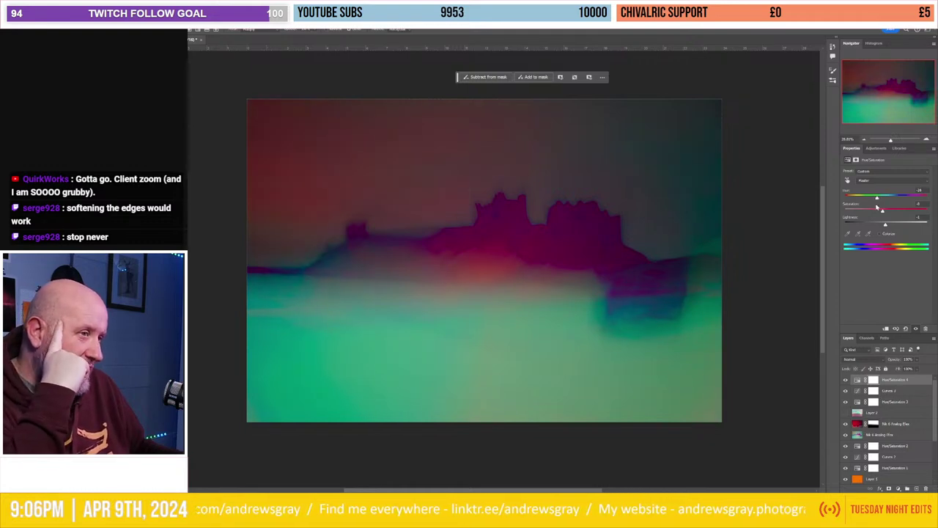
left_click_drag(882, 209, 880, 209)
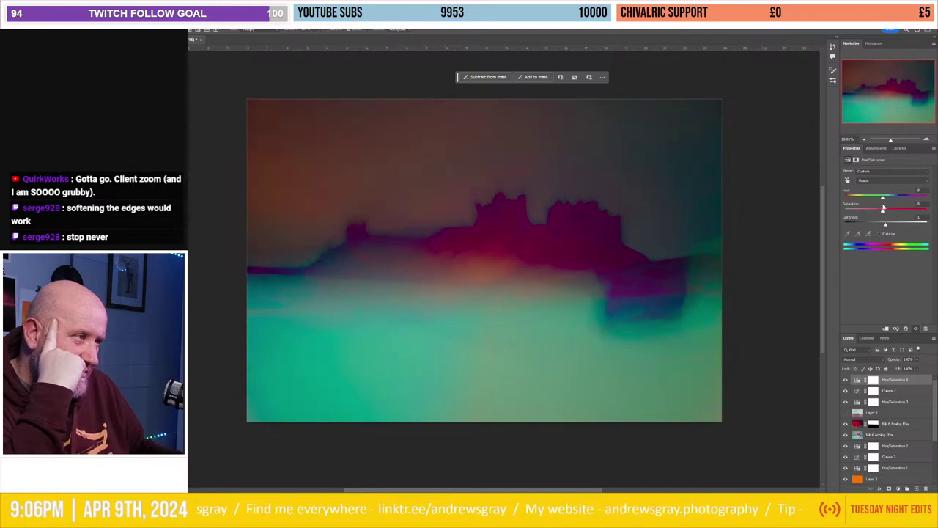
left_click_drag(883, 209, 885, 213)
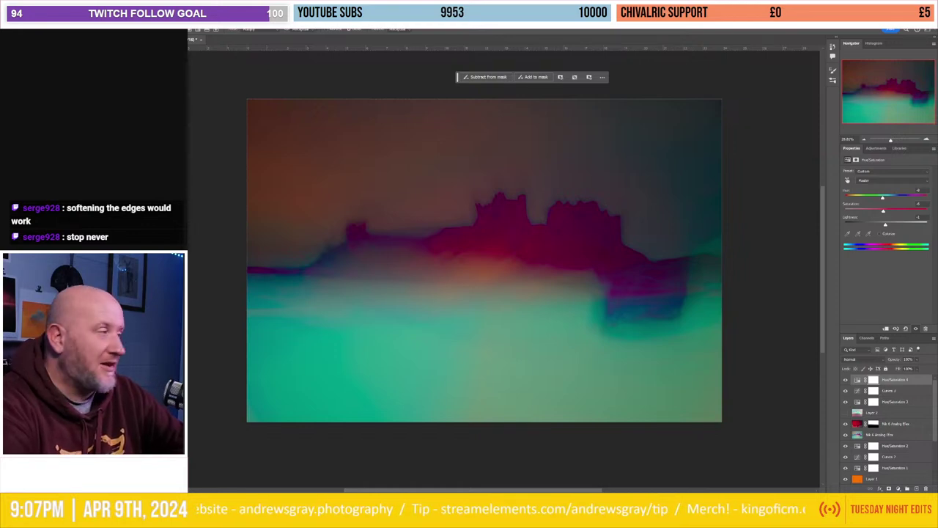
Step: Deselect, send the image to Analog Efex, and try the Alnwick Sunrise preset
key("ctrl+d")
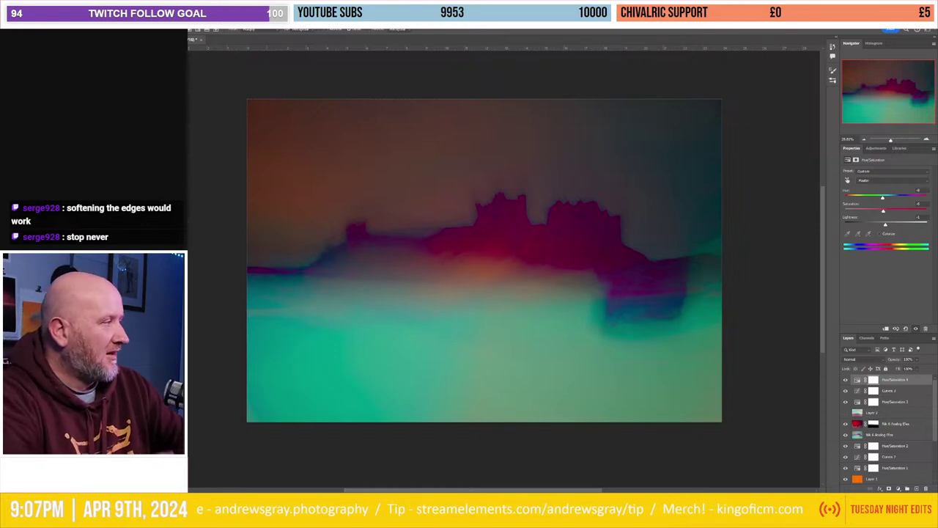
key("ctrl+f")
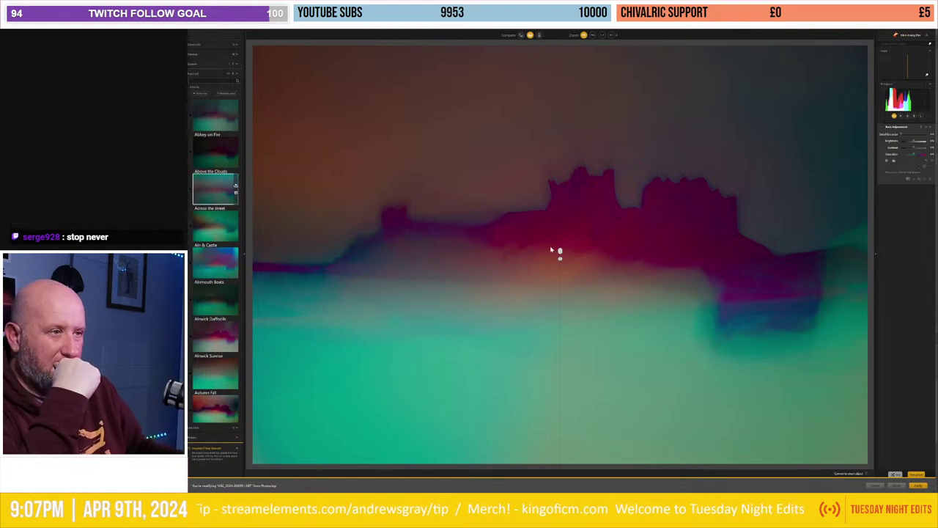
left_click_drag(559, 251, 225, 254)
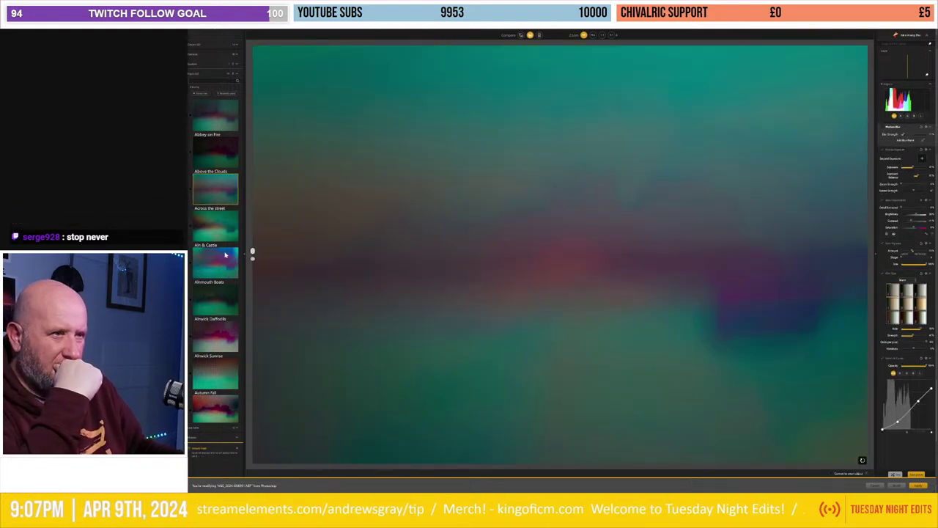
scroll(209, 236, "down", 1)
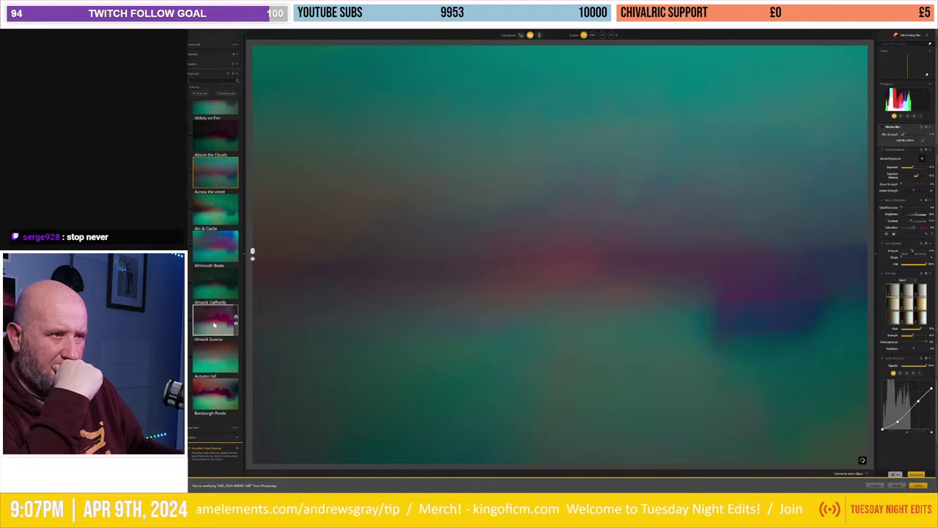
left_click(214, 324)
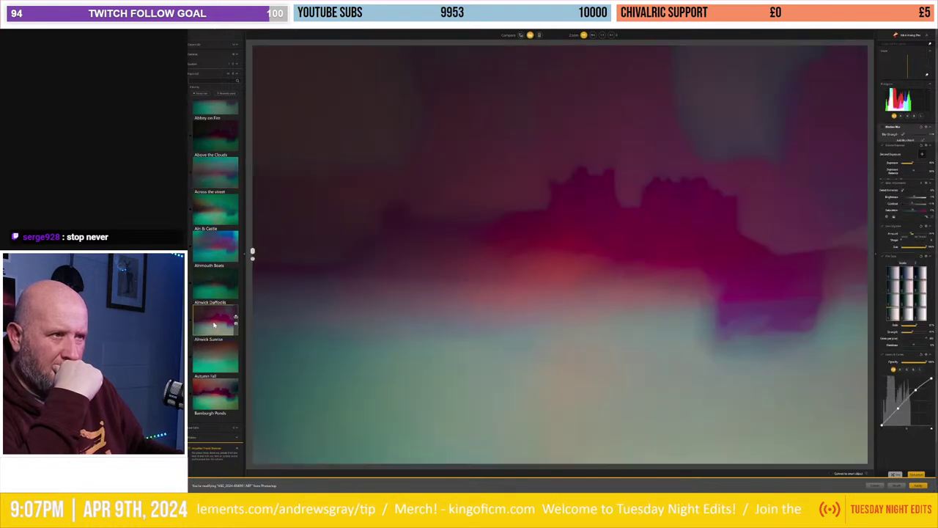
Step: Try Bamburgh Ponds and Bamburgh Sketch, then settle on a preset revealing the castle silhouette
scroll(211, 275, "down", 5)
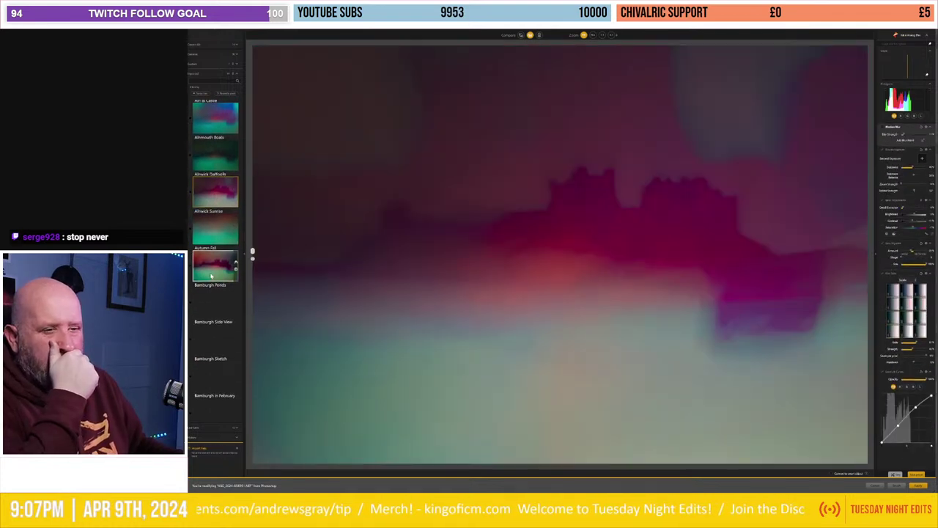
left_click(210, 272)
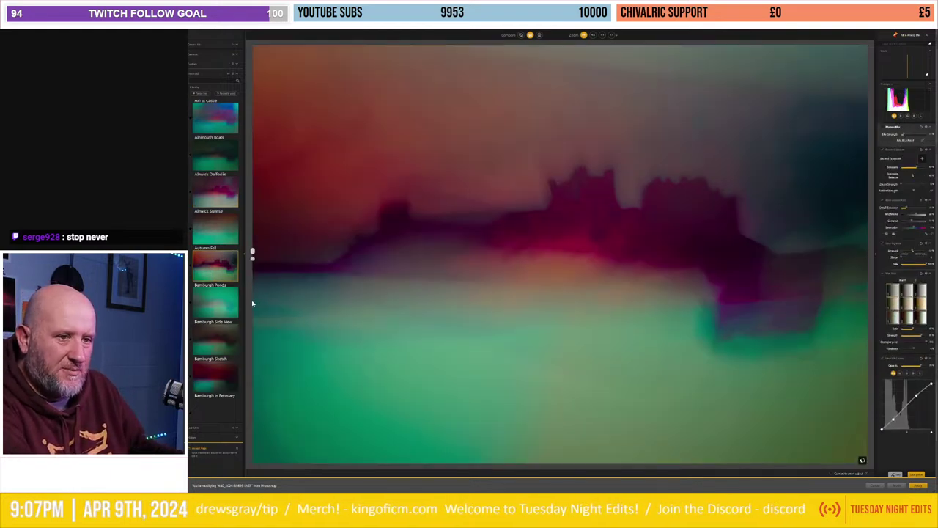
scroll(216, 322, "down", 3)
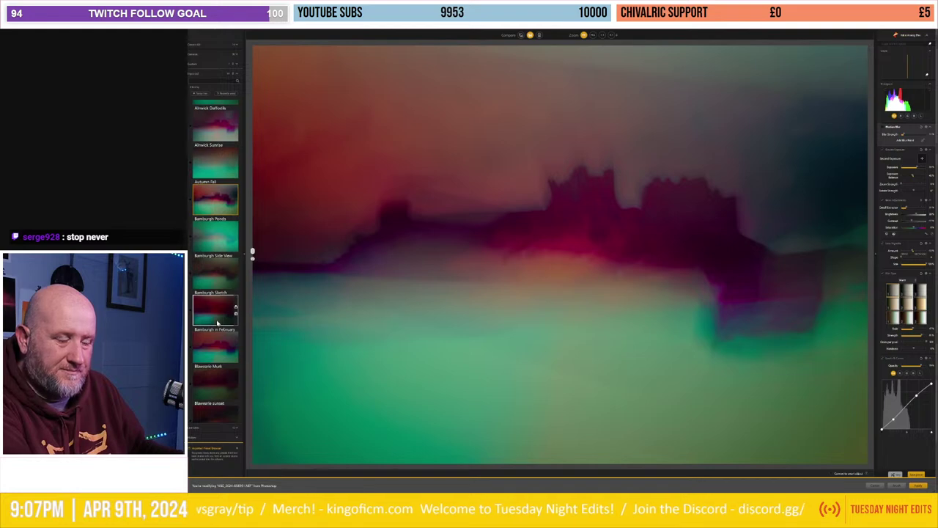
left_click(216, 323)
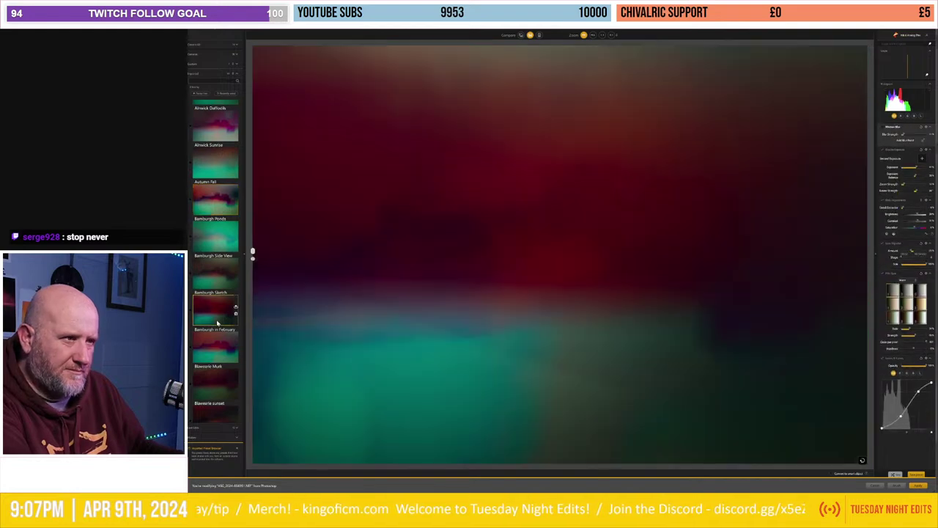
scroll(217, 322, "down", 5)
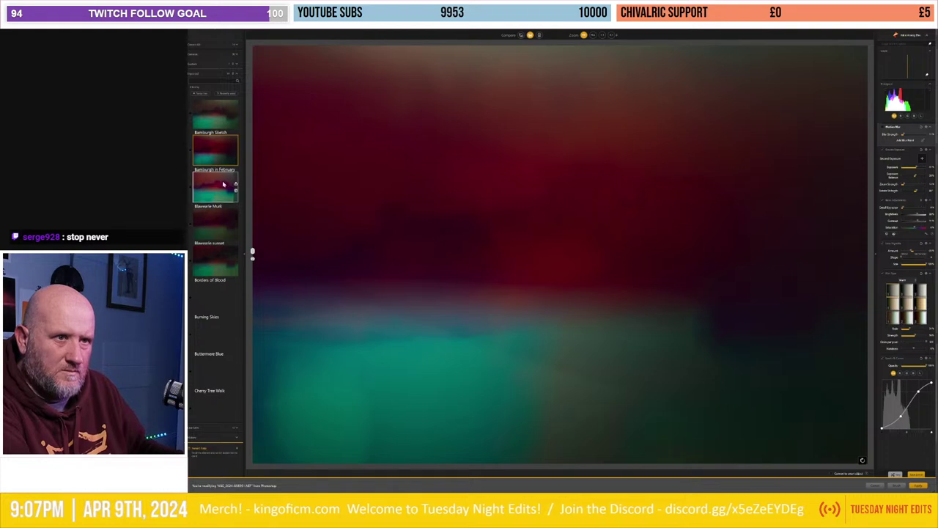
scroll(224, 186, "down", 5)
scroll(222, 189, "up", 1)
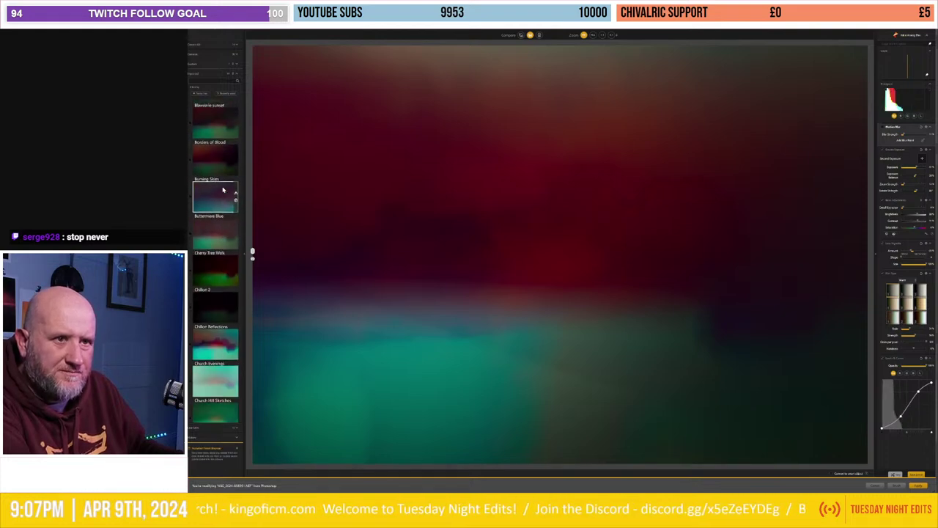
scroll(220, 220, "down", 3)
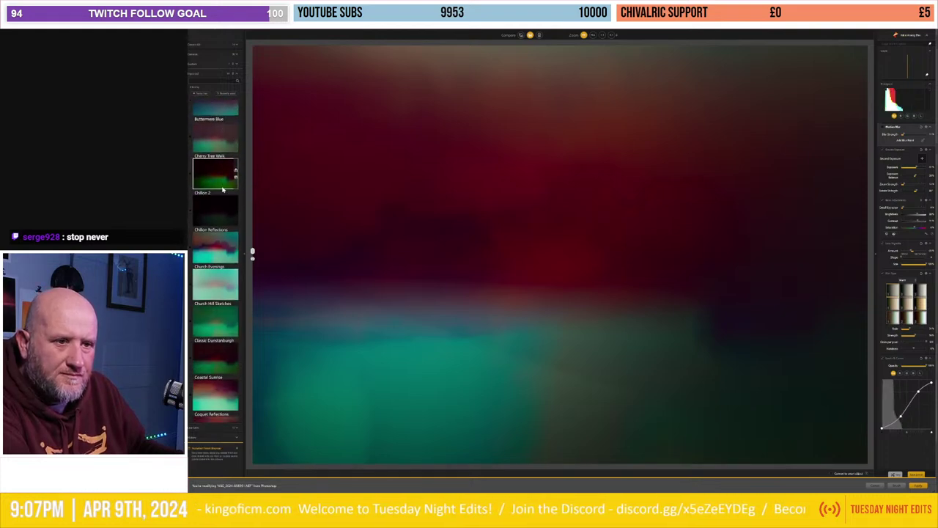
left_click(213, 250)
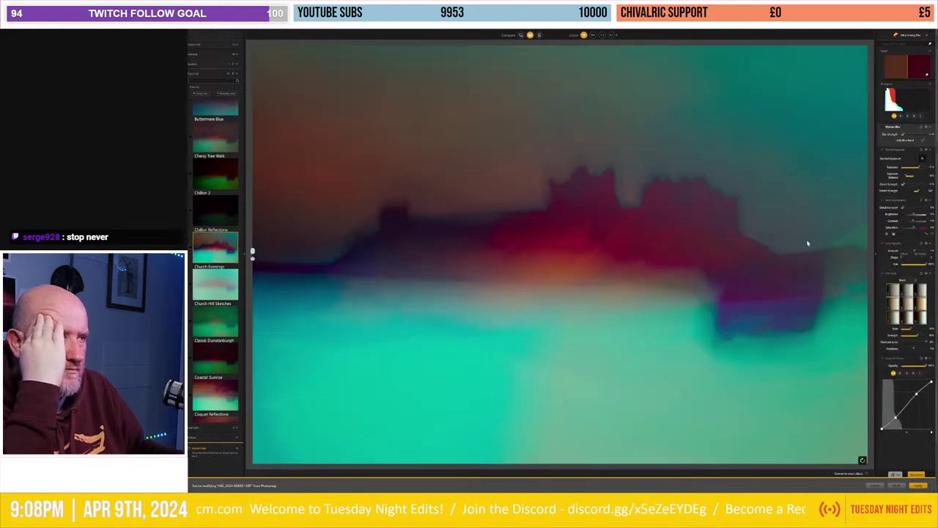
Step: Move the Double Exposure overlay upward to darken the sky, then compare against the original
left_click(883, 151)
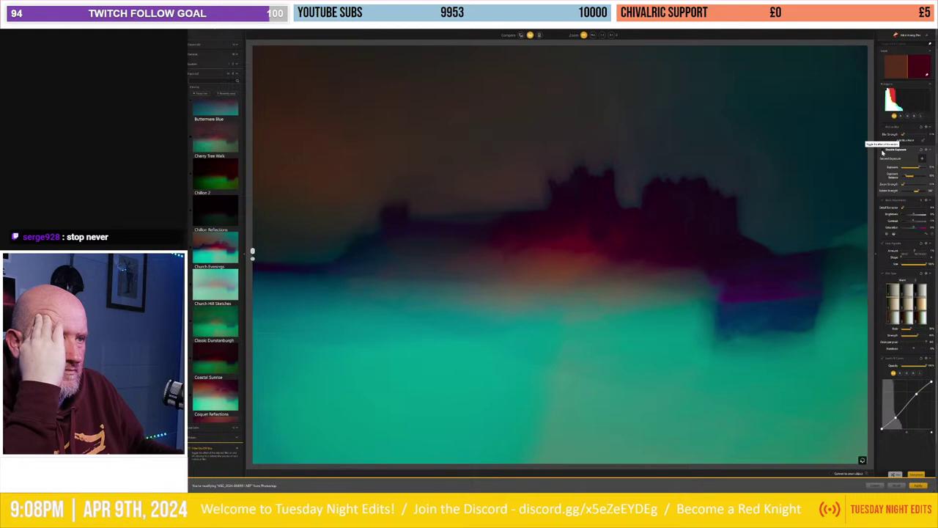
left_click(882, 152)
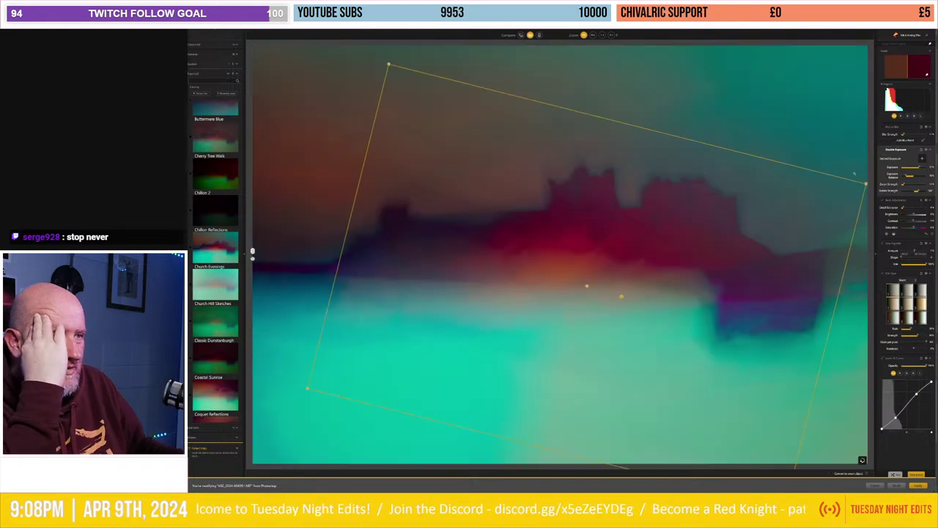
mouse_move(587, 285)
left_mouse_down()
mouse_move(589, 214)
mouse_move(562, 272)
mouse_move(540, 389)
mouse_move(562, 267)
left_mouse_up()
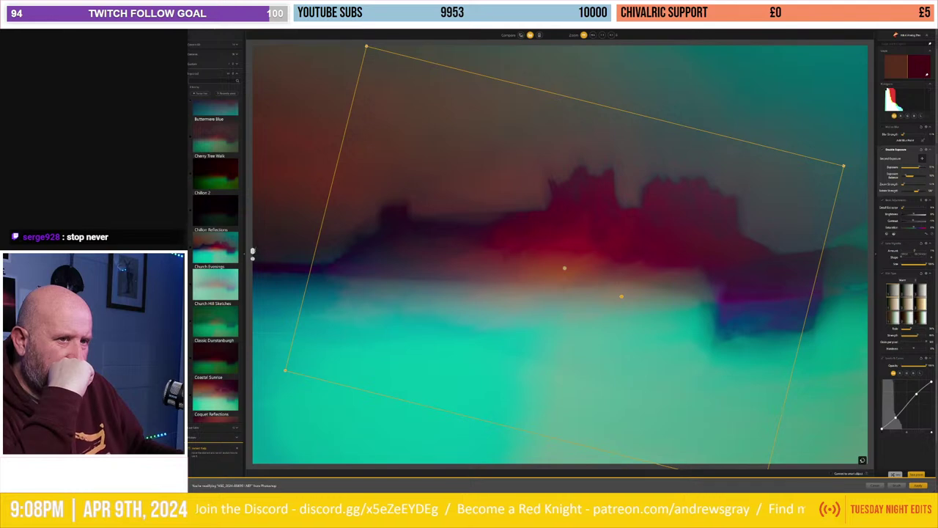
left_click_drag(251, 253, 867, 253)
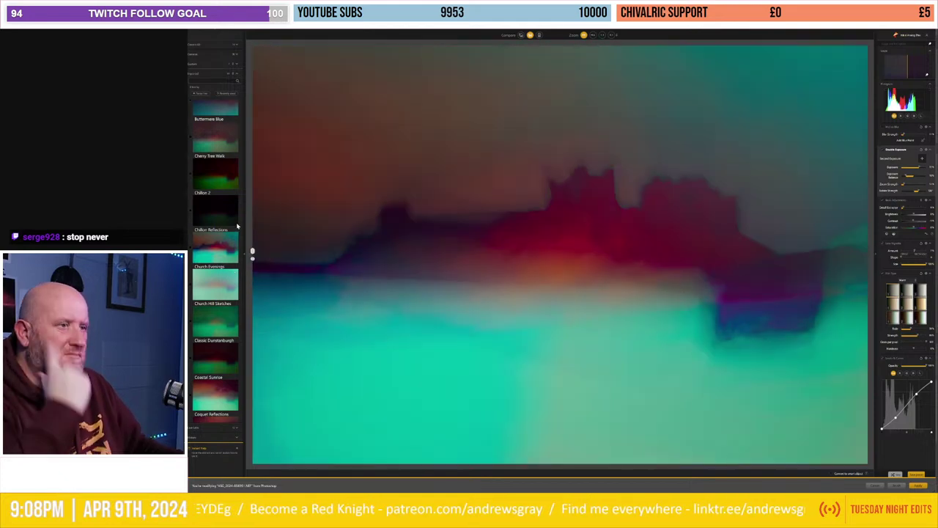
mouse_move(252, 253)
left_mouse_down()
mouse_move(867, 253)
mouse_move(301, 252)
left_mouse_up()
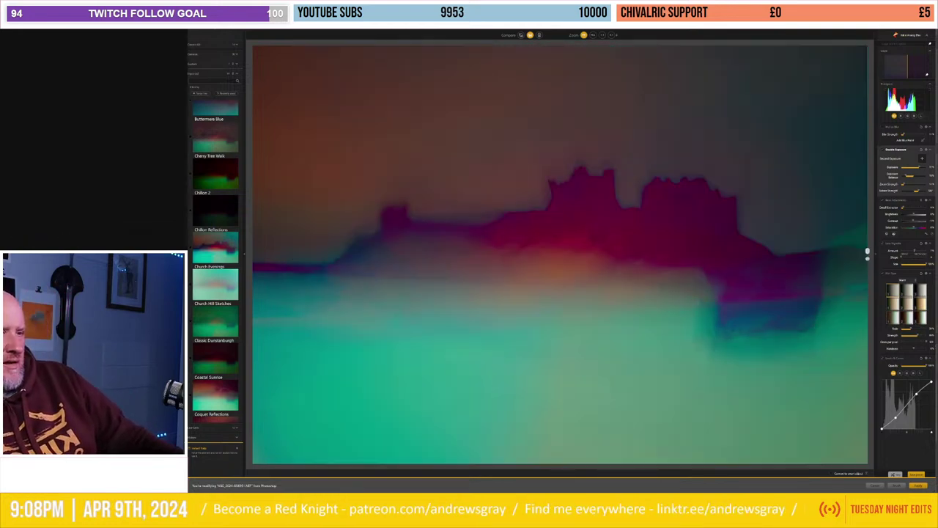
mouse_move(280, 293)
left_mouse_down()
mouse_move(352, 253)
mouse_move(845, 300)
mouse_move(252, 254)
mouse_move(398, 283)
mouse_move(725, 300)
mouse_move(233, 271)
mouse_move(867, 253)
mouse_move(252, 253)
left_mouse_up()
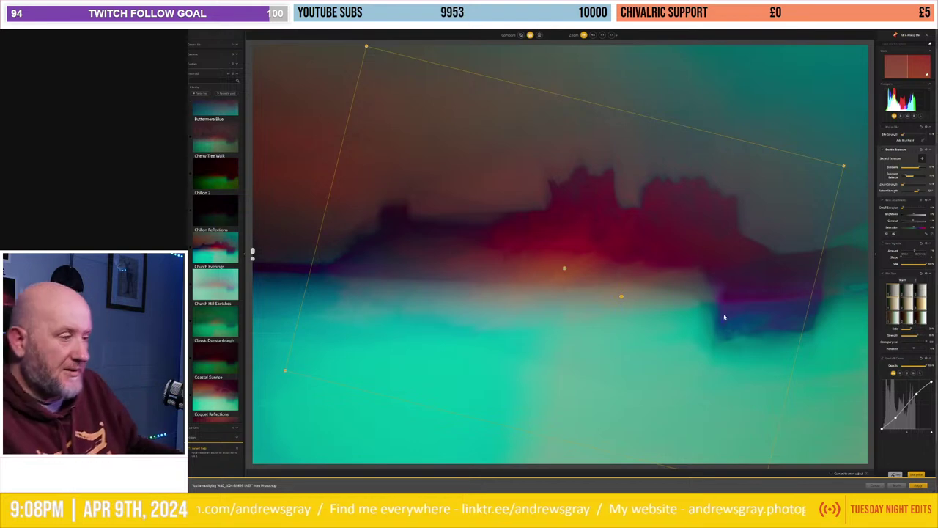
Step: Apply the Analog Efex look back to Photoshop as a new top layer and compare it
left_click(918, 485)
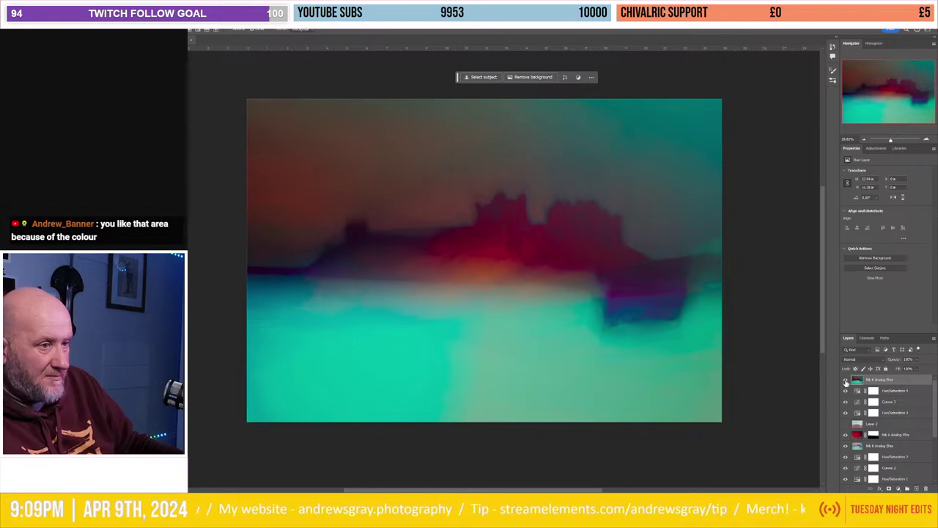
left_click(846, 379)
left_click(845, 380)
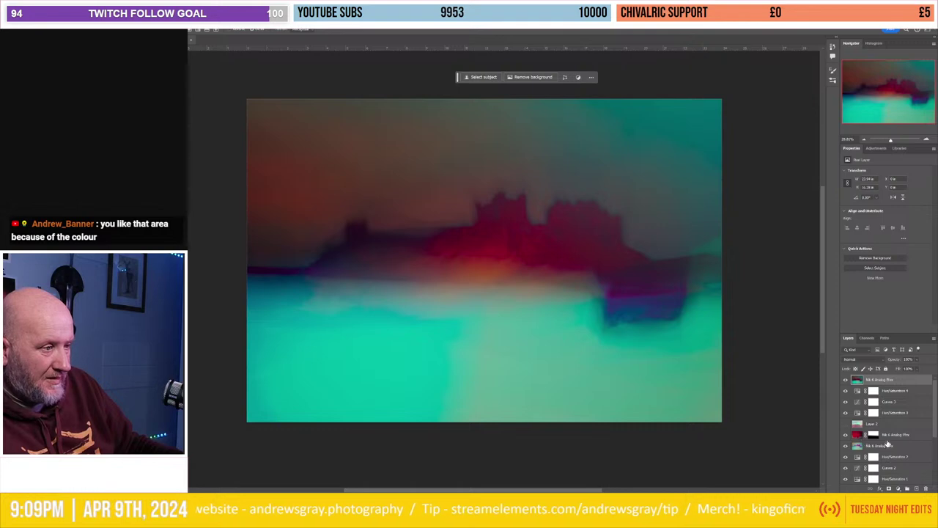
Step: Give the new layer a black mask and paint the effect back in along the horizon
left_click(889, 489, "alt")
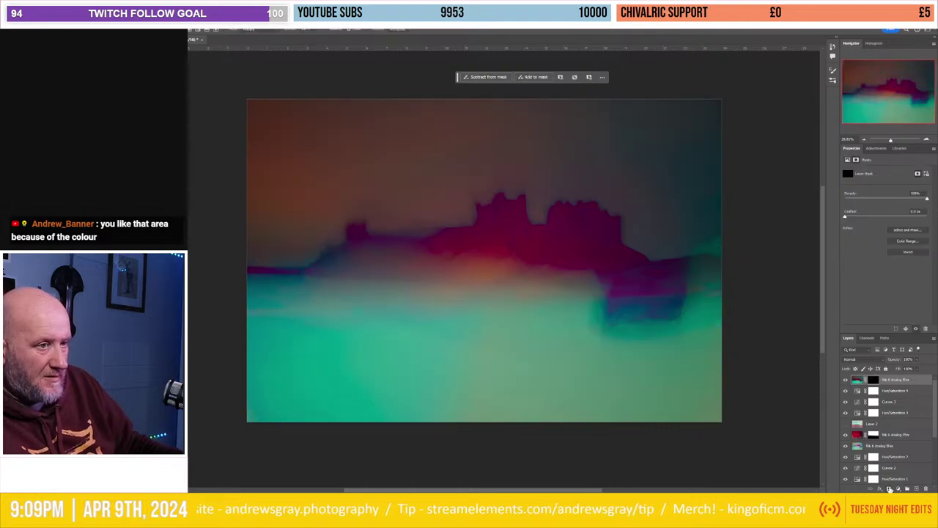
key("b")
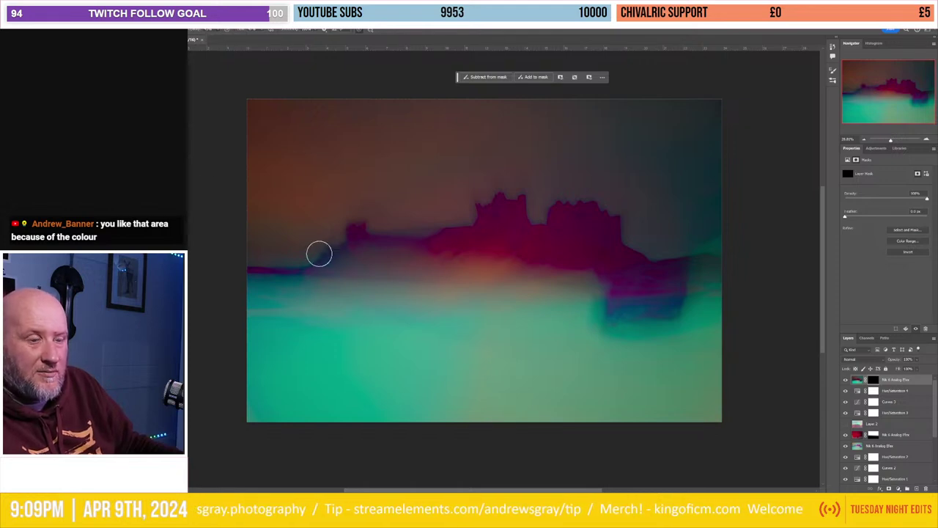
left_click_drag(319, 254, 454, 258)
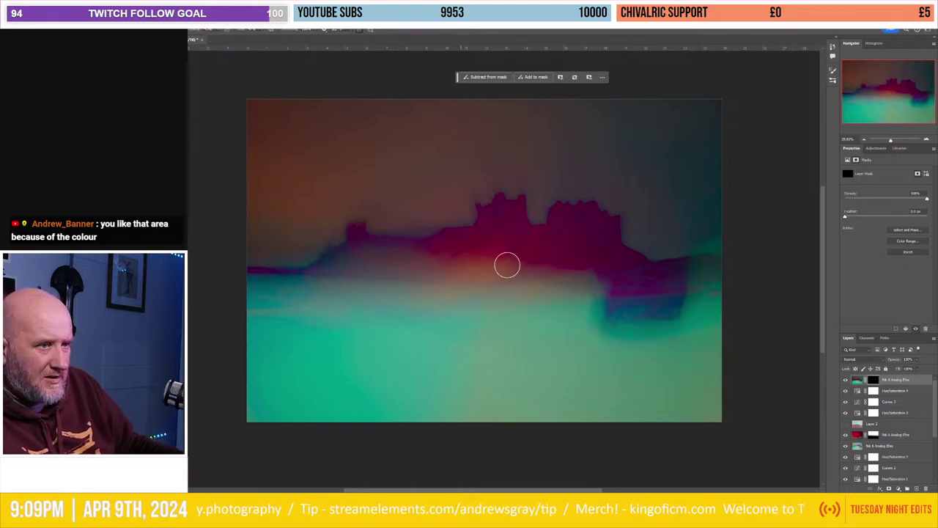
key("bracketright")
key("bracketright")
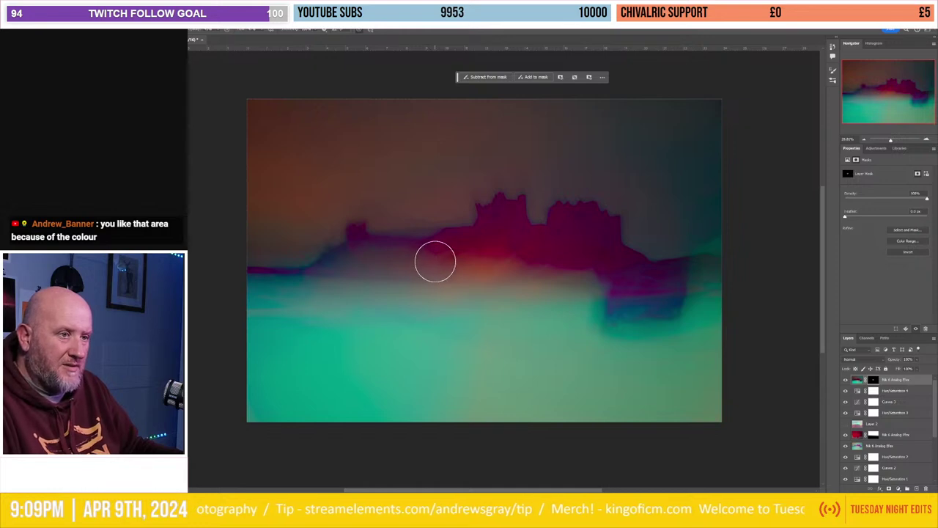
key("bracketright")
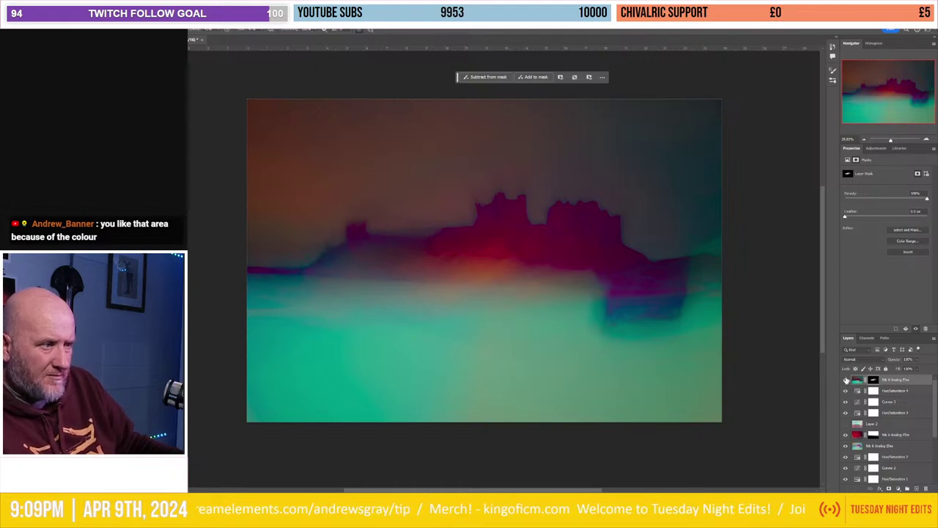
left_click(845, 381)
left_click(844, 381)
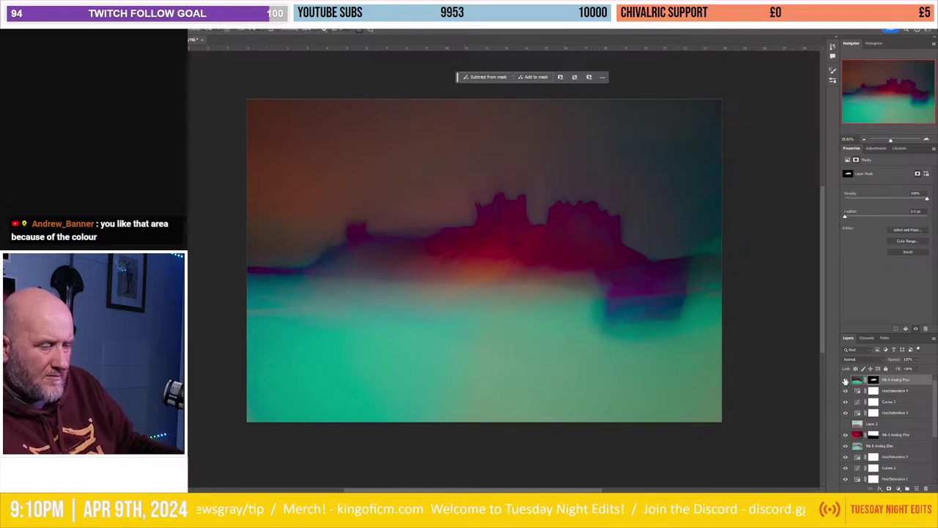
left_click(844, 381)
left_click(845, 380)
left_click(844, 381)
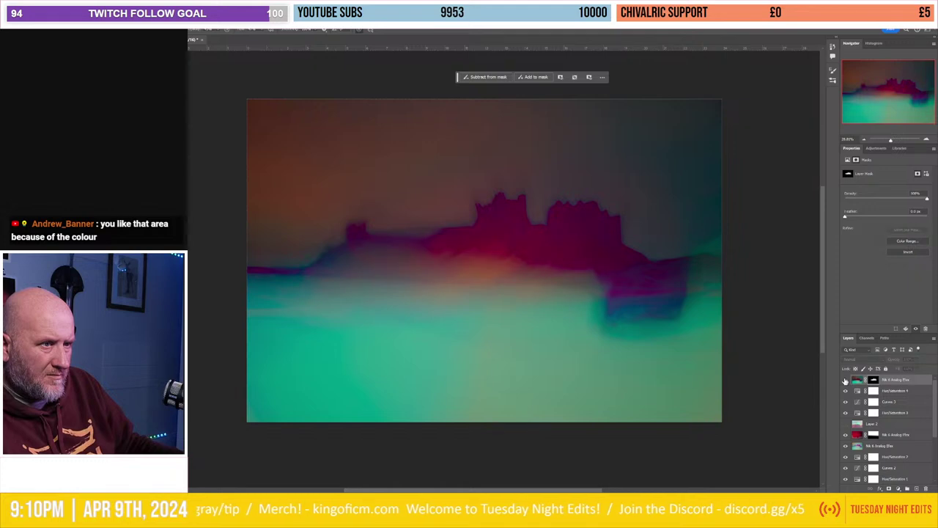
left_click(845, 380)
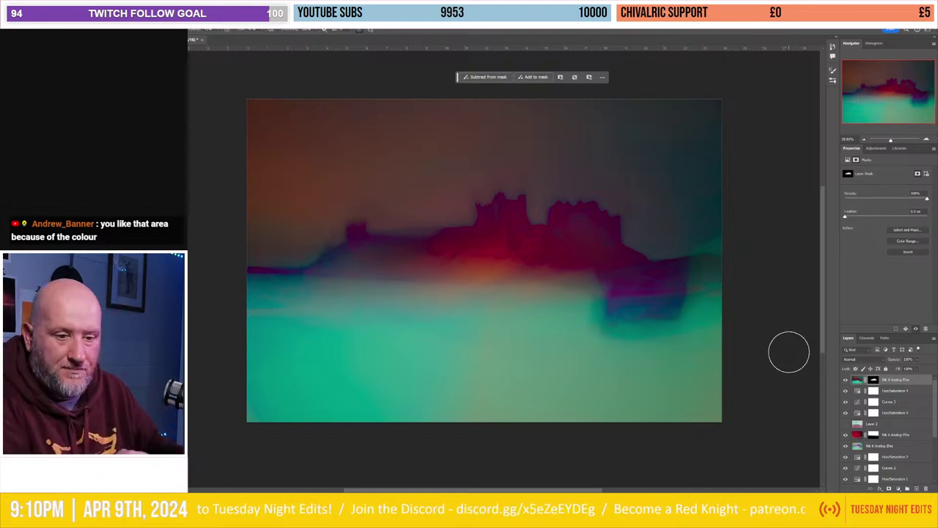
Step: Select Layer 2 together with the unused raw NEF source layers
scroll(901, 376, "down", 1)
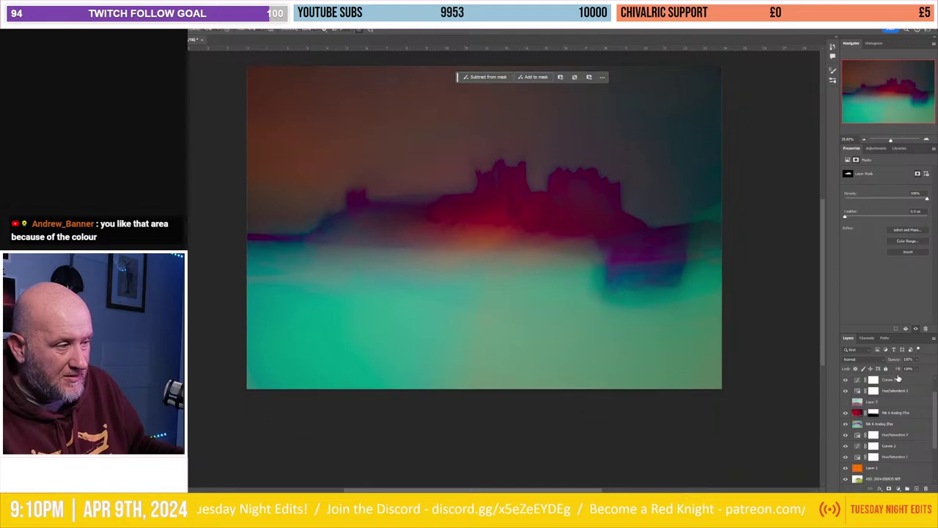
scroll(899, 384, "down", 1)
scroll(899, 397, "down", 2)
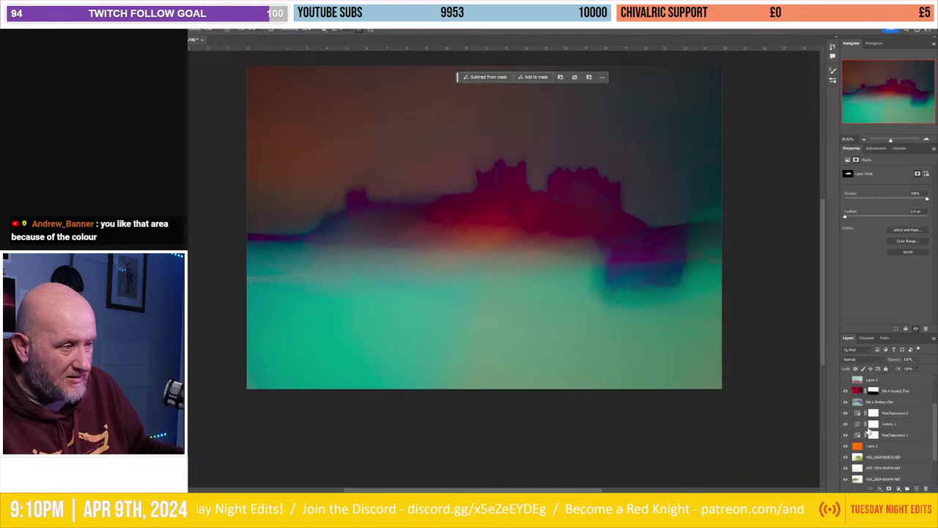
scroll(877, 408, "up", 1)
left_click(878, 392)
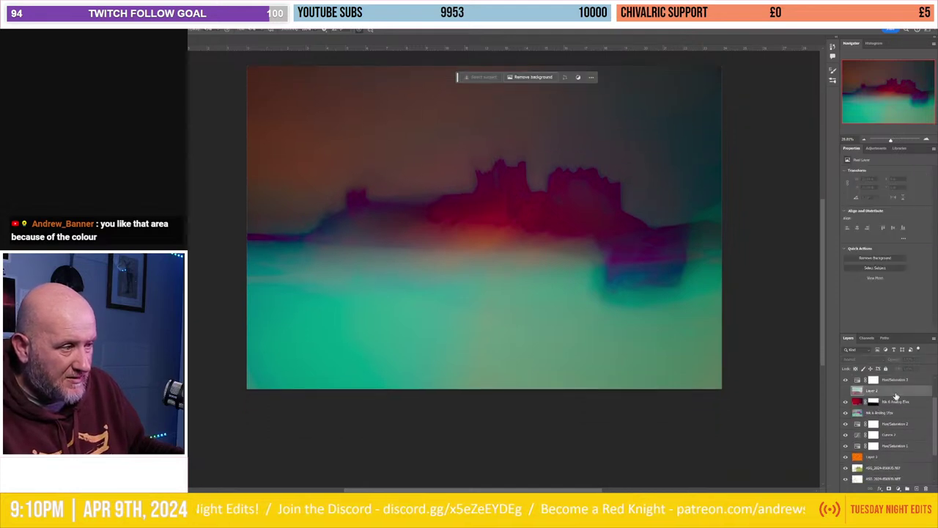
scroll(916, 469, "down", 1)
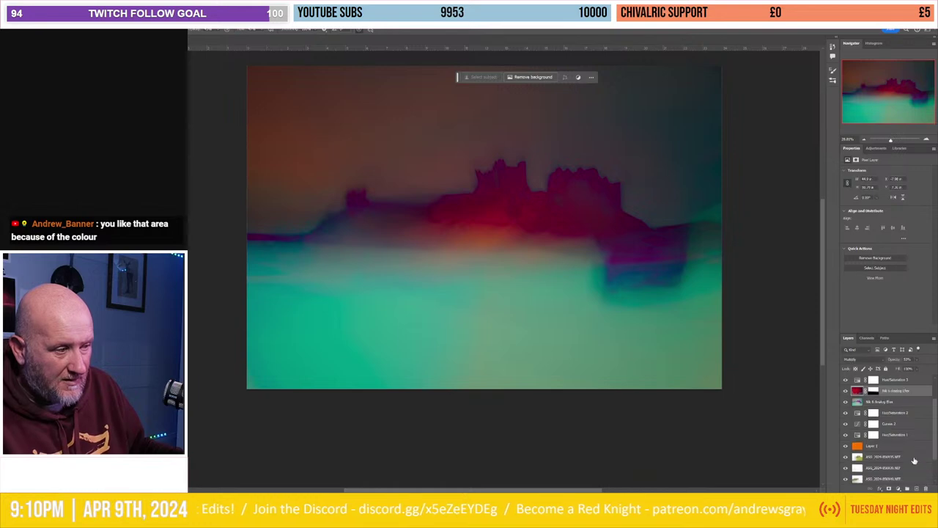
scroll(905, 447, "down", 2)
left_click(883, 456)
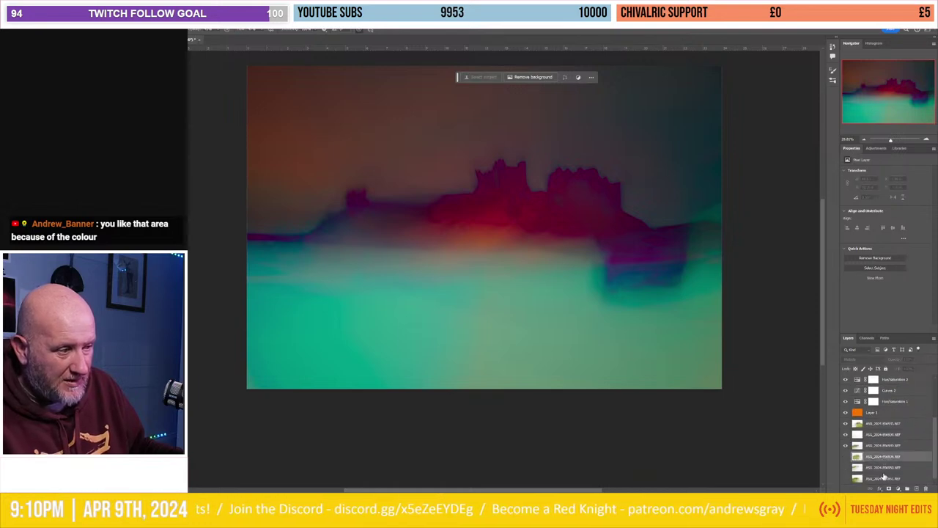
left_click(883, 472)
left_click(885, 478, "shift")
left_click(884, 461, "shift")
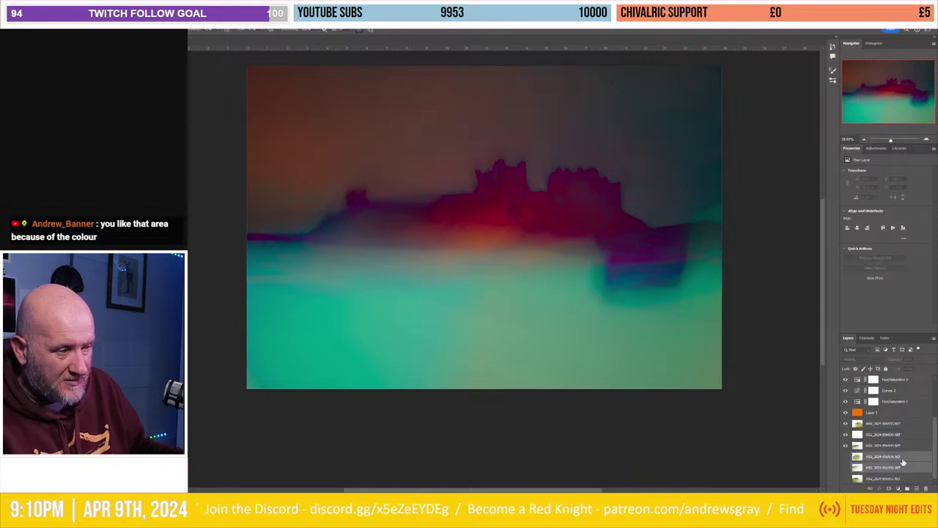
Step: Delete the selected layers, save the document, and return to Lightroom
left_click_drag(893, 480, 925, 489)
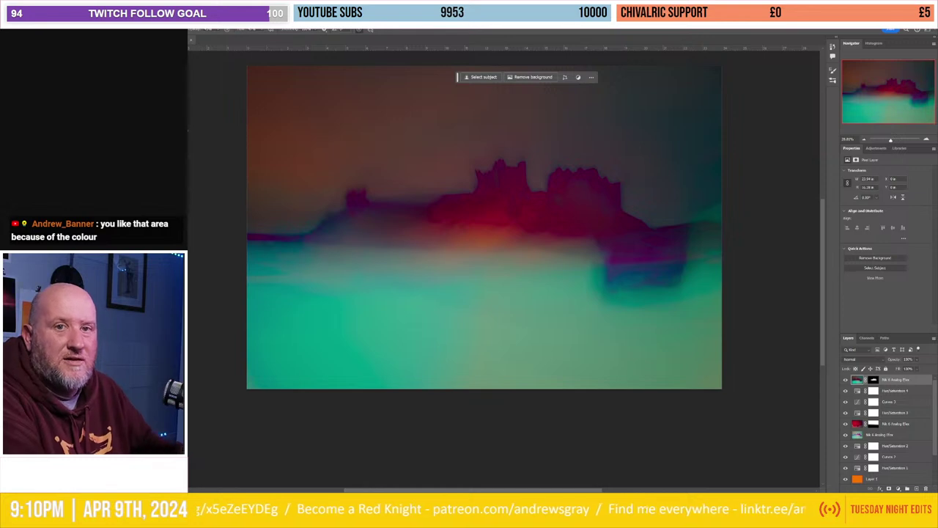
key("ctrl+s")
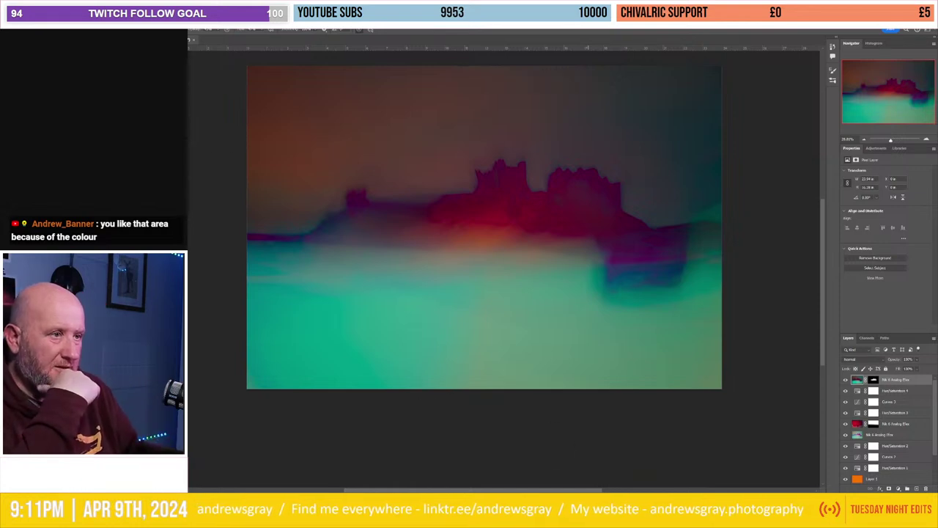
key("alt+Tab")
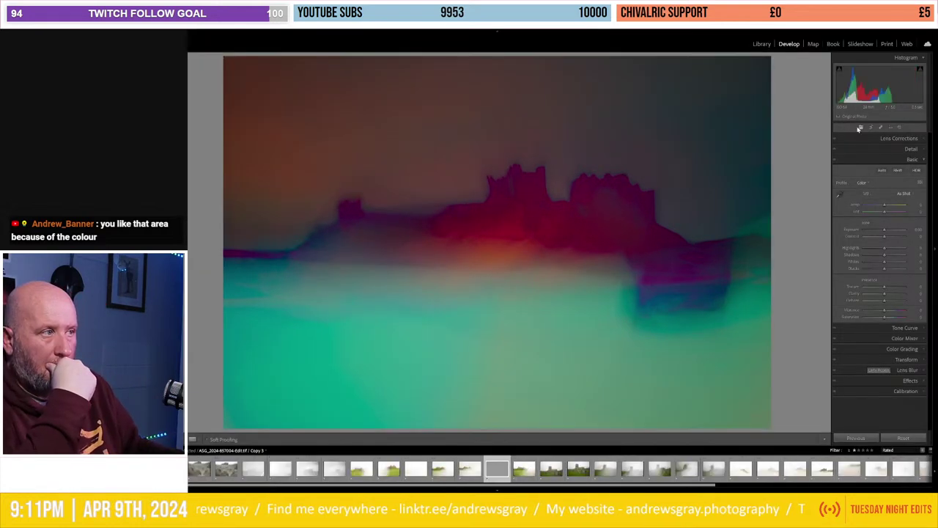
Step: Choose a new crop aspect ratio, adjust the photo's placement in the crop, and apply it
left_click(871, 127)
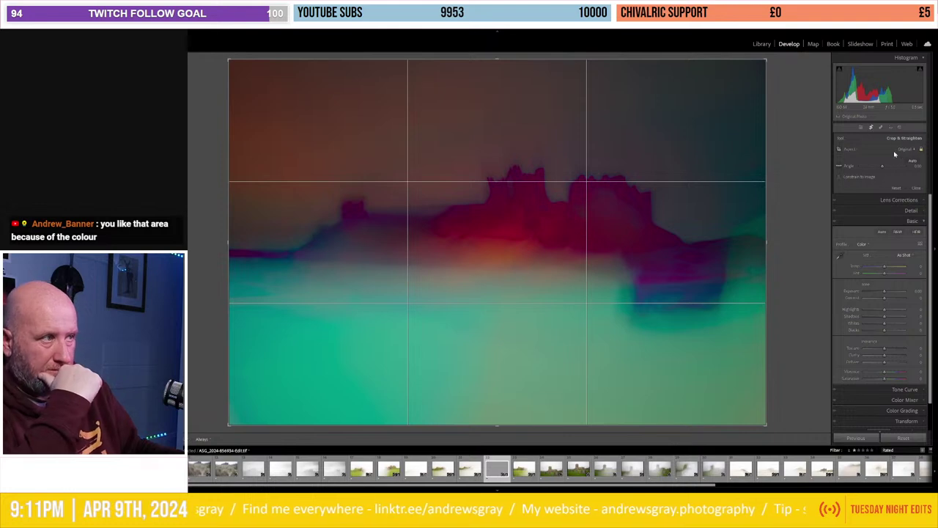
left_click(894, 154)
left_click(883, 220)
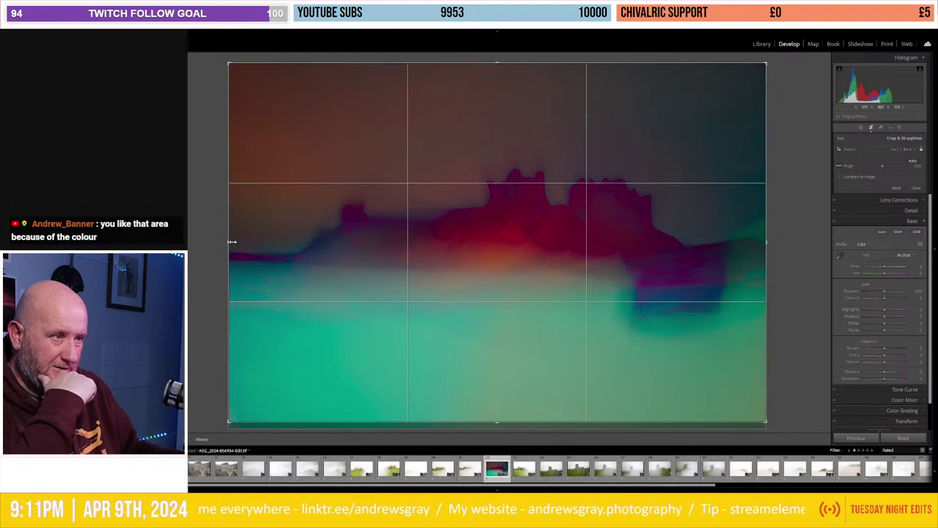
left_click_drag(232, 241, 235, 242)
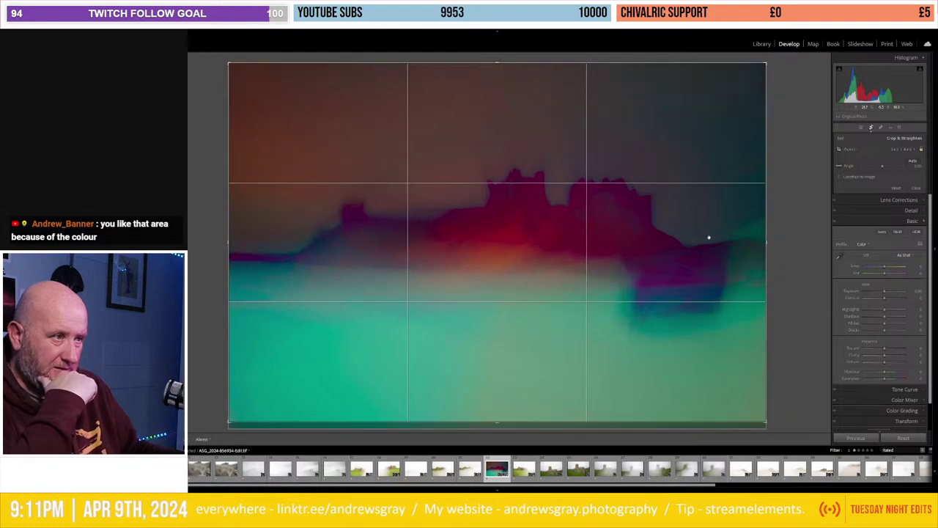
left_click_drag(764, 244, 782, 246)
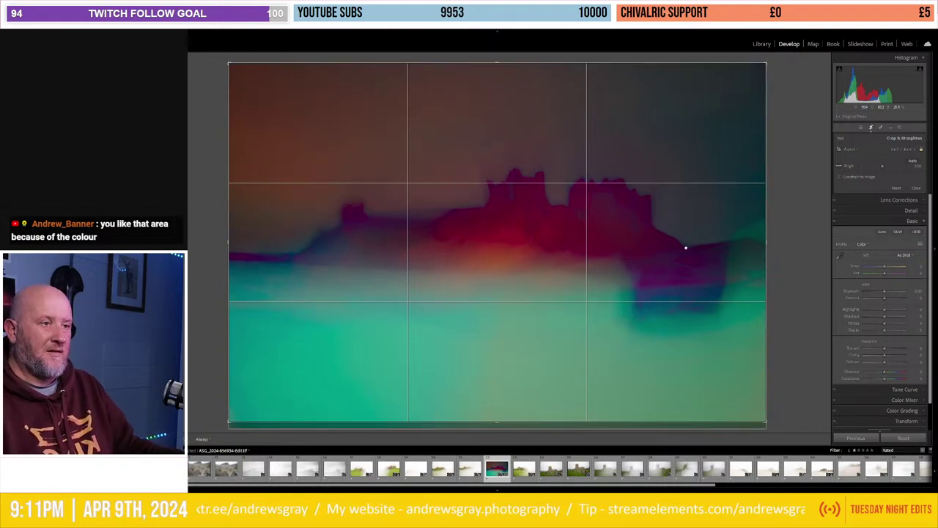
left_click_drag(685, 247, 686, 174)
left_click_drag(687, 238, 684, 247)
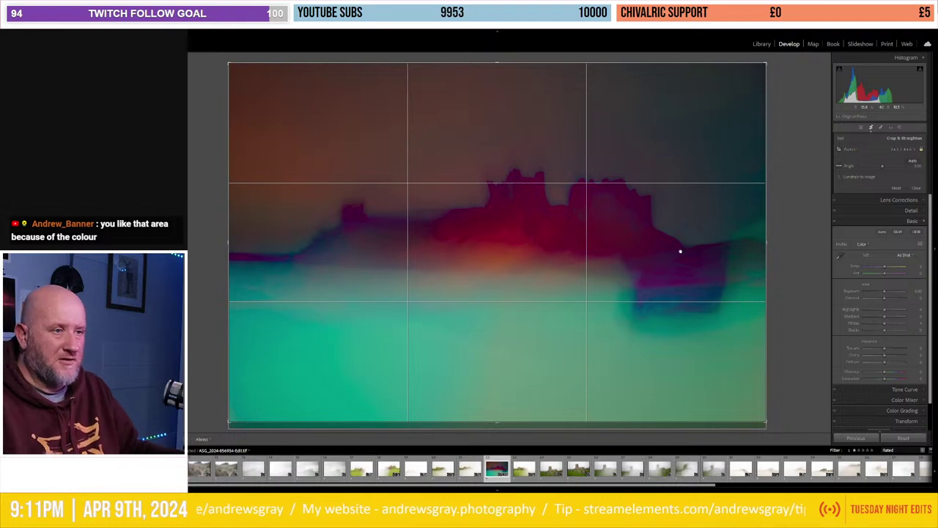
key("Return")
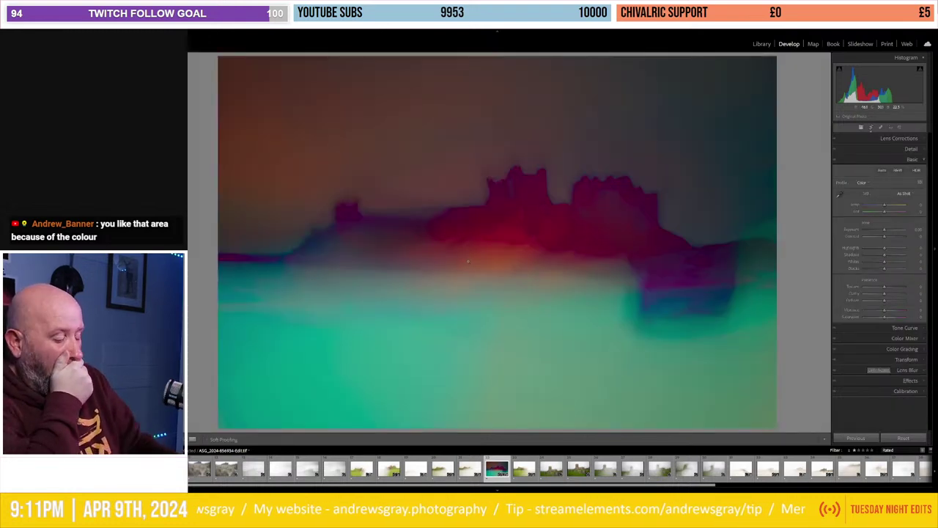
Step: Rate the photo 3 stars and create a virtual copy of it
key("3")
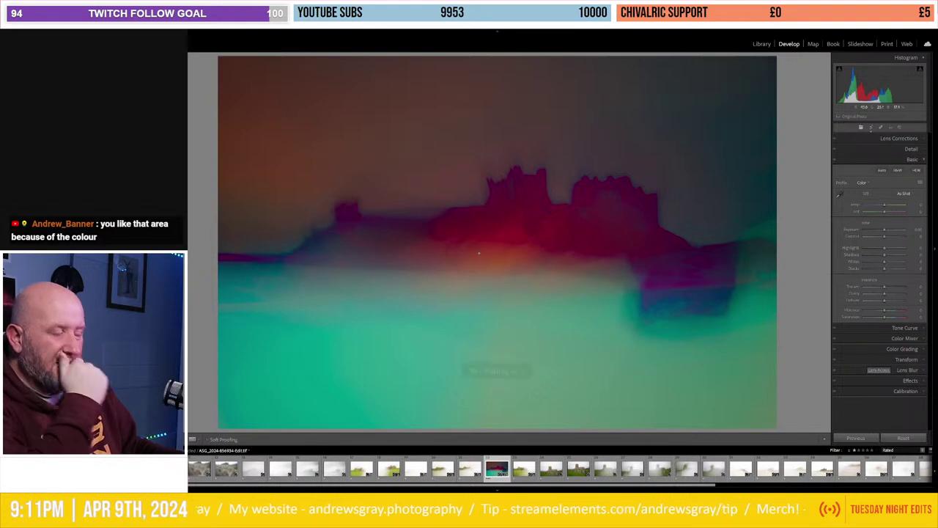
right_click(480, 265)
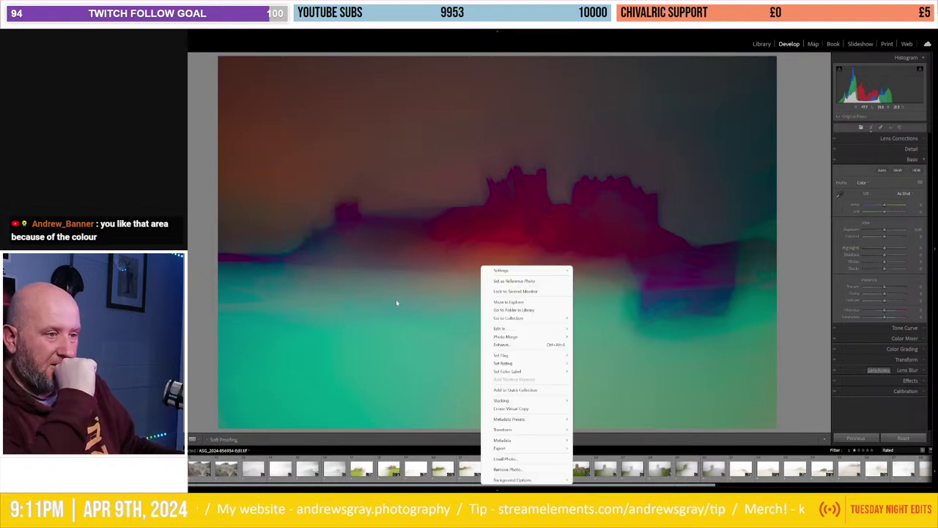
left_click(541, 408)
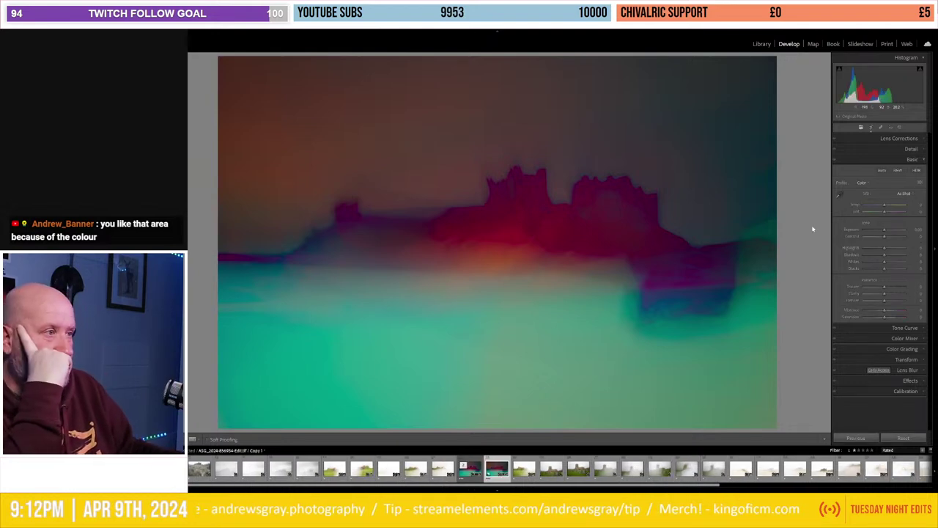
Step: Crop the virtual copy to a 1:1 square, repositioning and resizing it around the castle
left_click(871, 128)
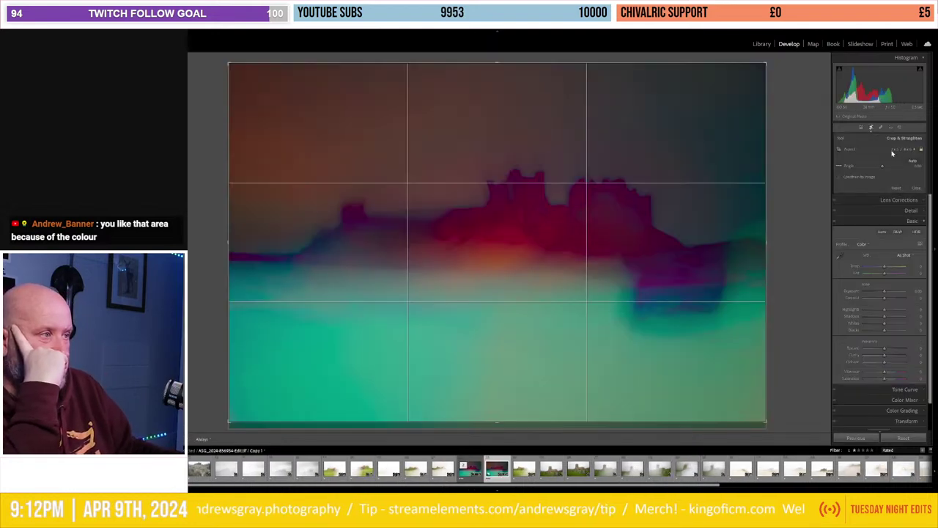
left_click(895, 156)
left_click(876, 185)
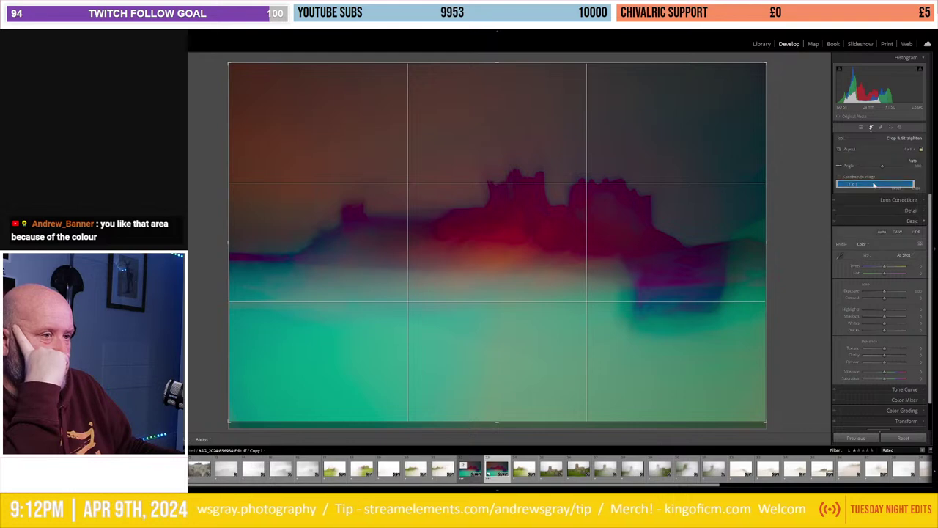
left_click_drag(594, 234, 616, 237)
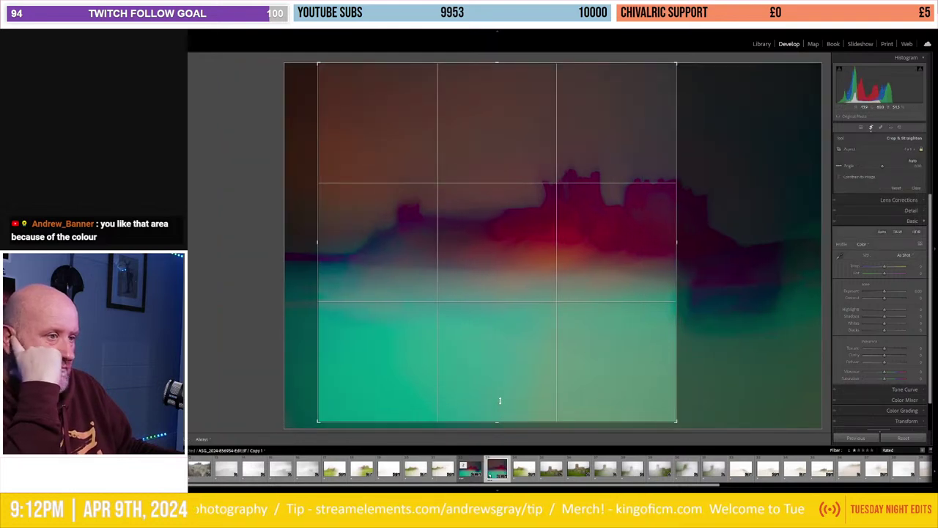
left_click_drag(495, 421, 501, 399)
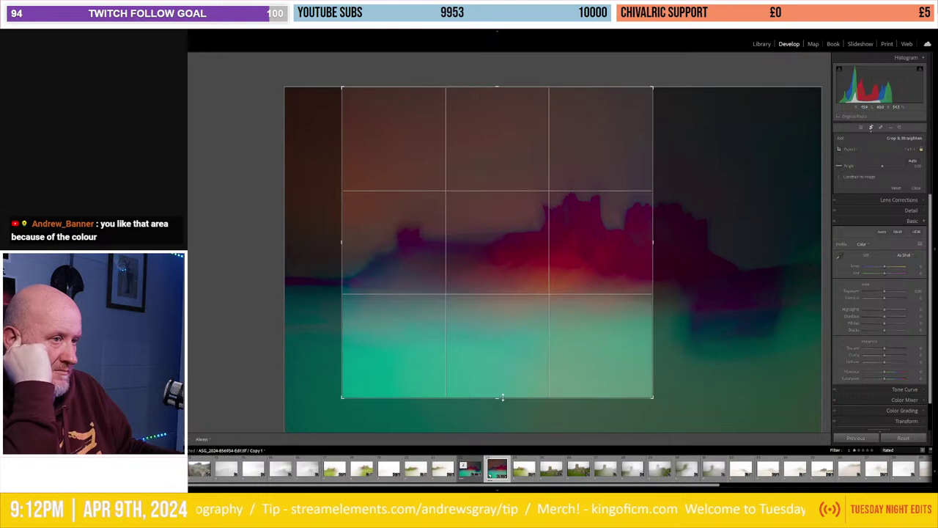
left_click_drag(537, 322, 542, 320)
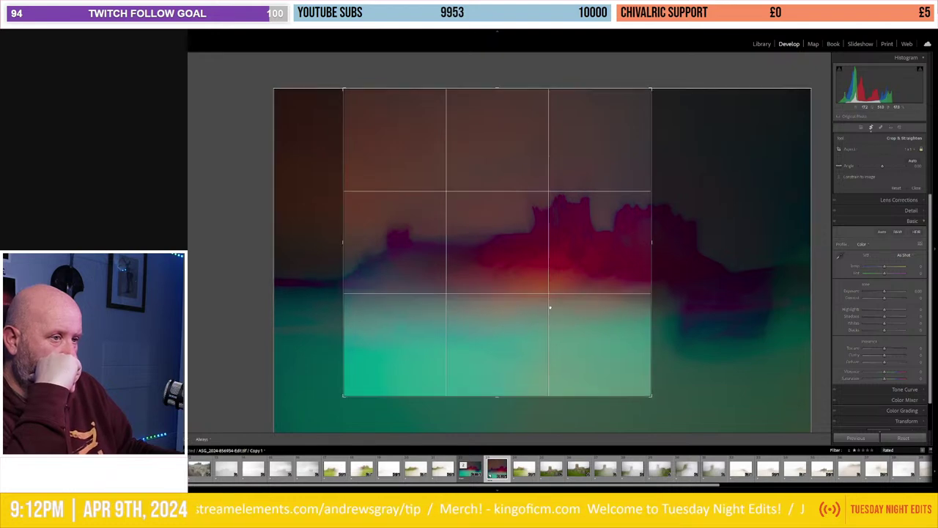
mouse_move(549, 306)
left_mouse_down()
mouse_move(584, 299)
mouse_move(572, 308)
mouse_move(572, 283)
mouse_move(574, 304)
mouse_move(583, 303)
left_mouse_up()
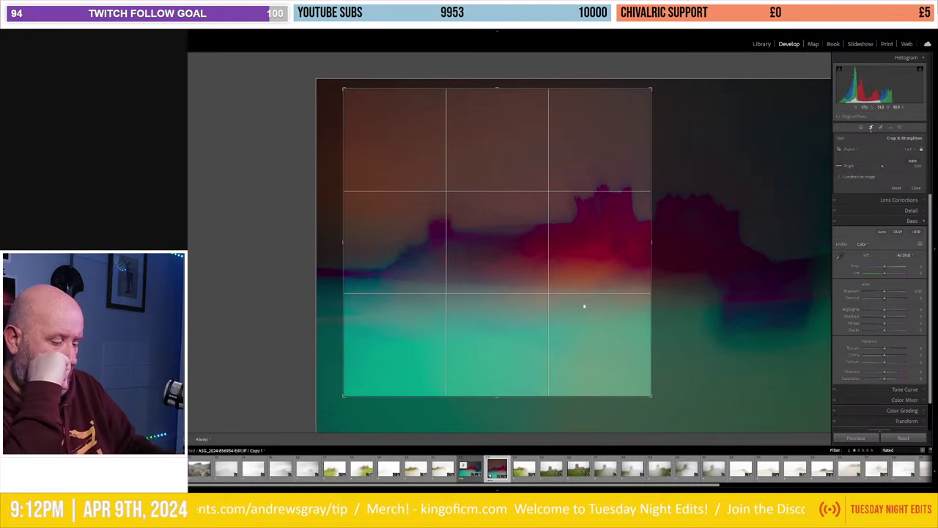
key("Return")
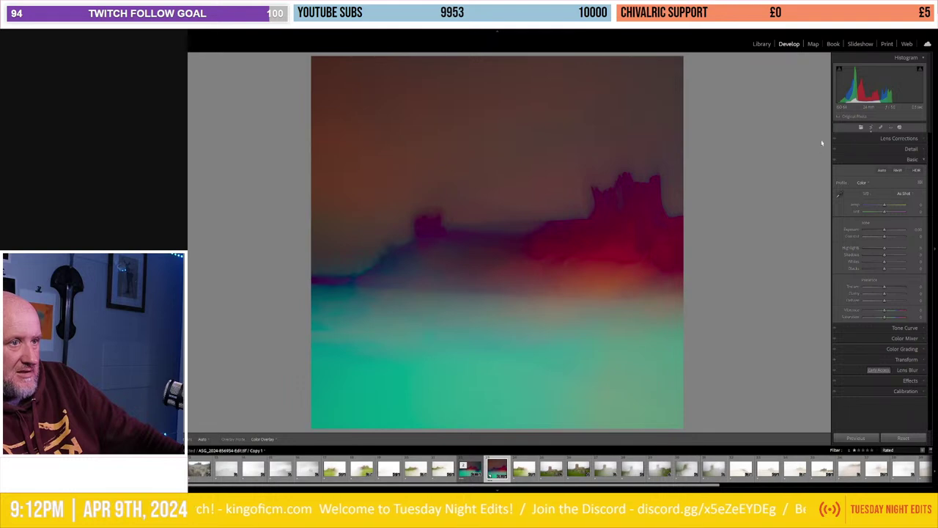
Step: Draw a linear gradient from the bottom edge to the horizon and lower its Saturation
key("shift+w")
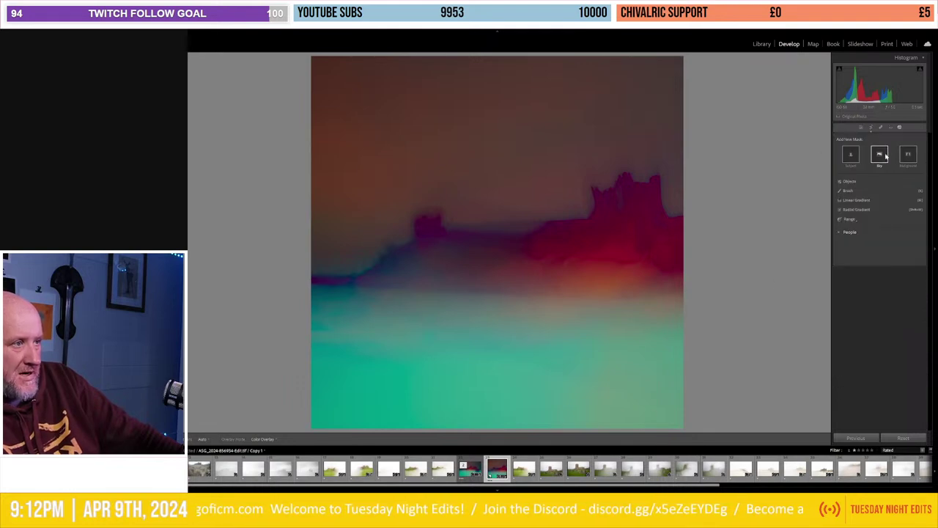
left_click(856, 200)
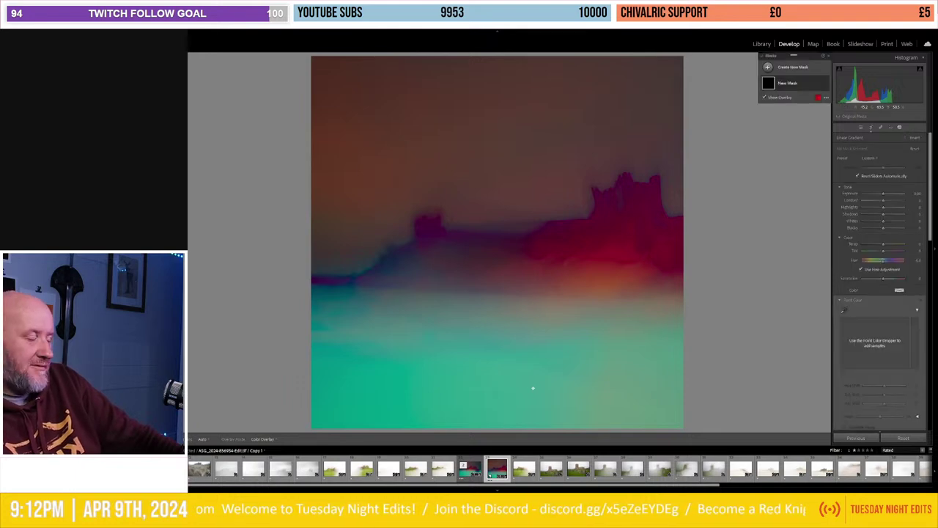
left_click_drag(487, 416, 492, 330)
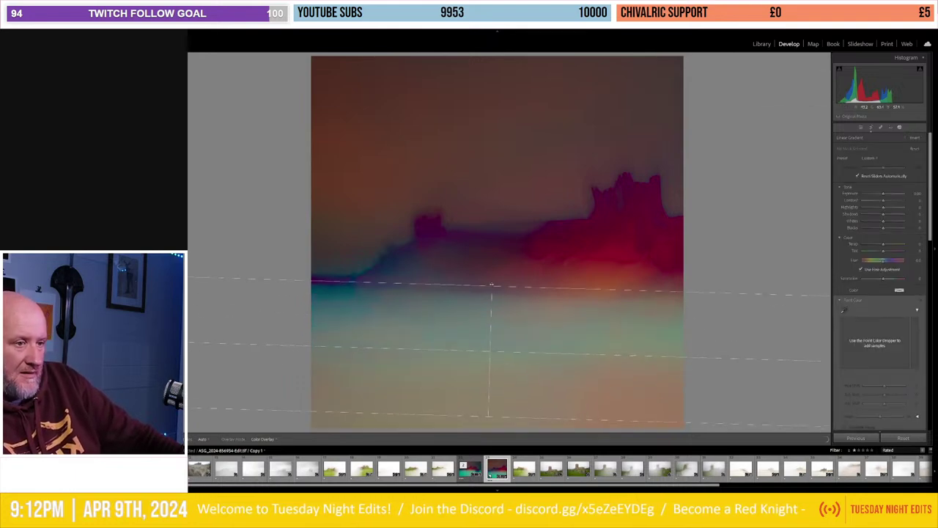
left_click_drag(492, 284, 494, 265)
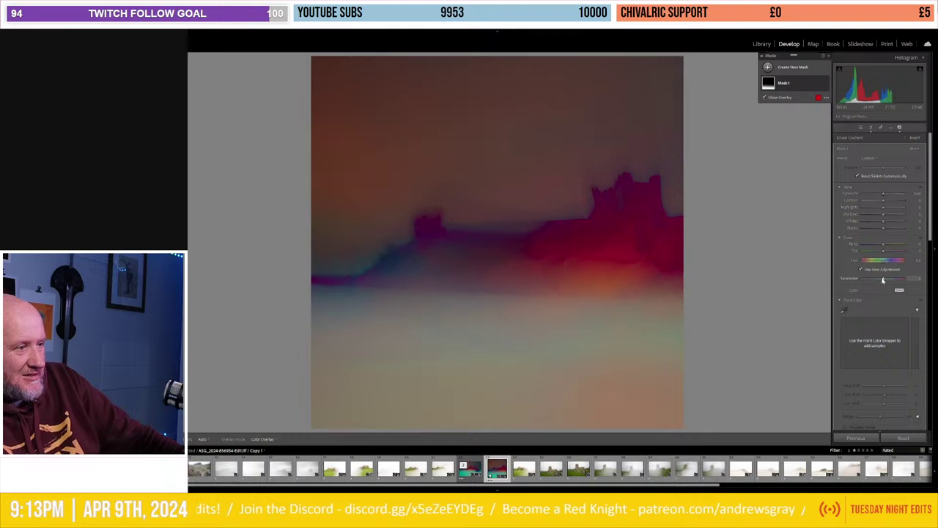
left_click_drag(882, 280, 878, 280)
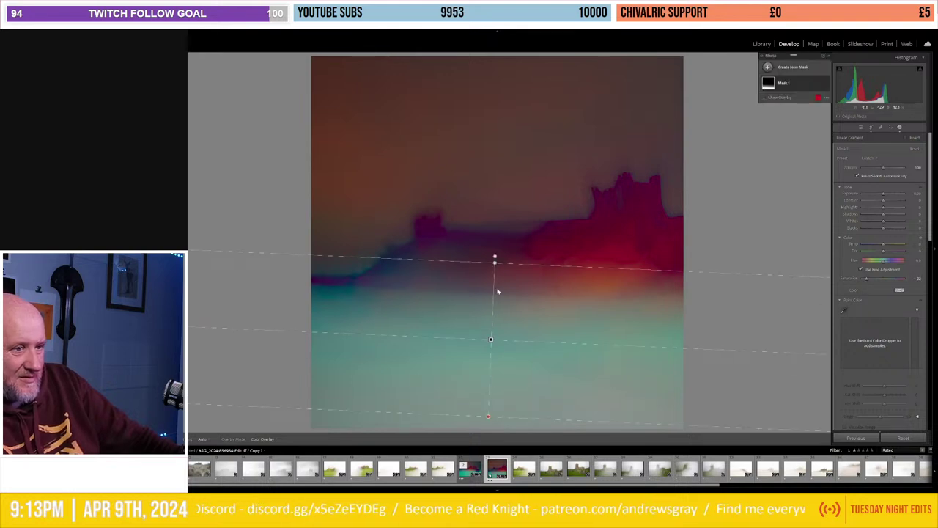
Step: Reposition the gradient higher, cool the foreground's Temp, and close masking
left_click_drag(494, 259, 482, 327)
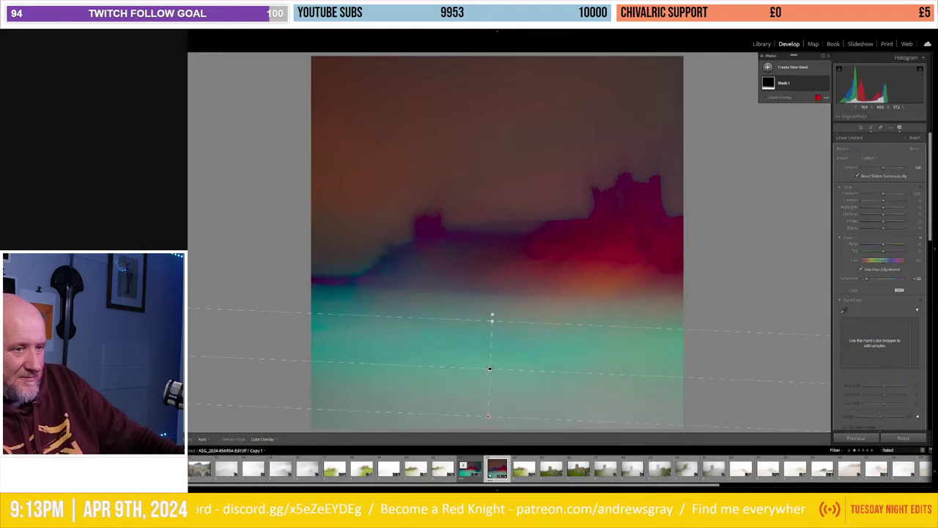
left_click_drag(489, 369, 493, 308)
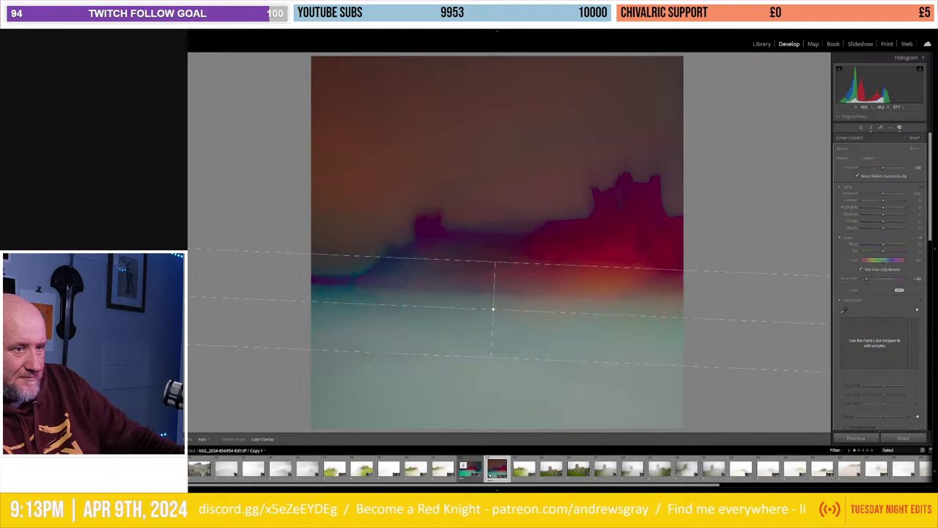
key("o")
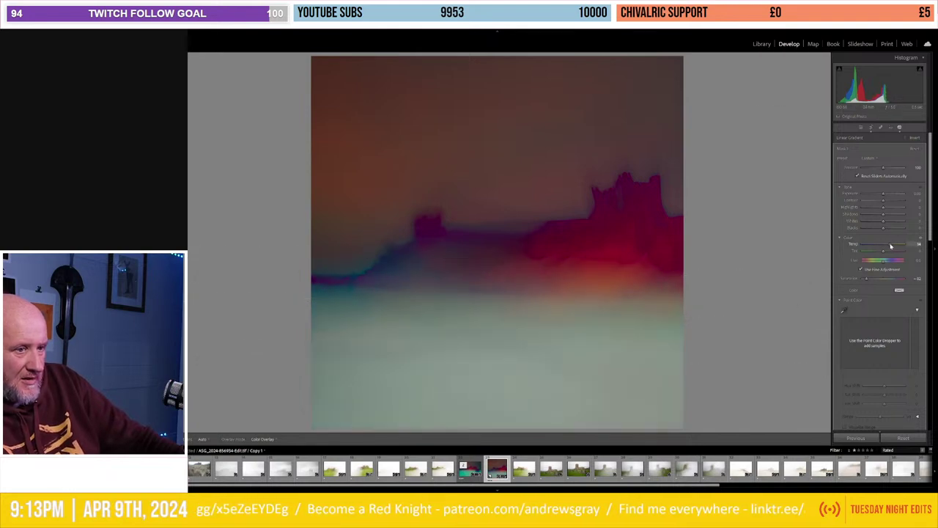
left_click_drag(887, 246, 883, 247)
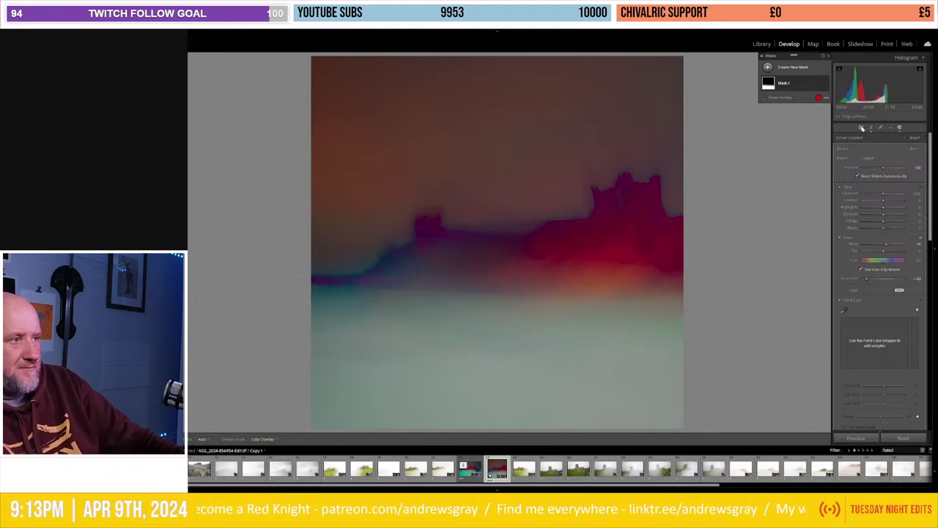
key("shift+w")
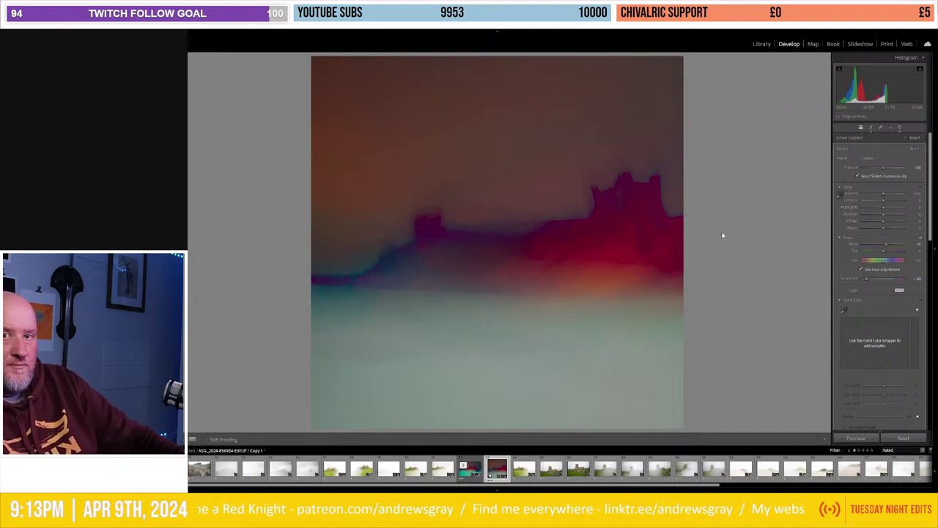